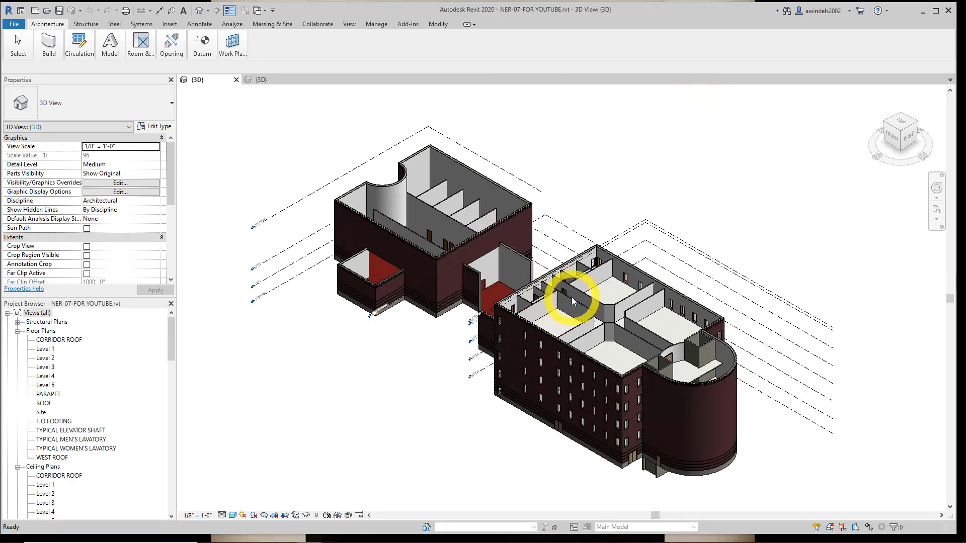
Switch to the browser, check the NER-07 file under Chapter 7 - Roofs on the course page, and return to Revit
left_click(282, 530)
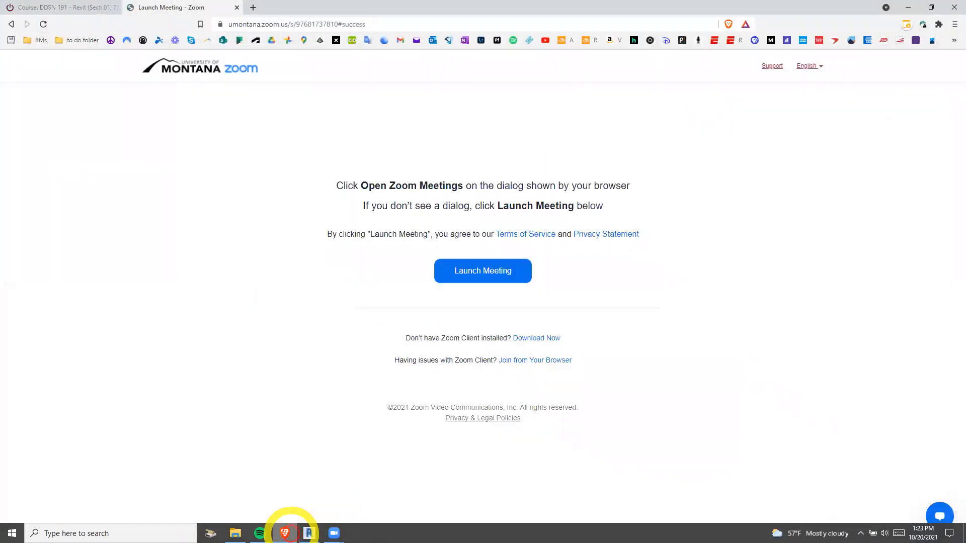
left_click(55, 8)
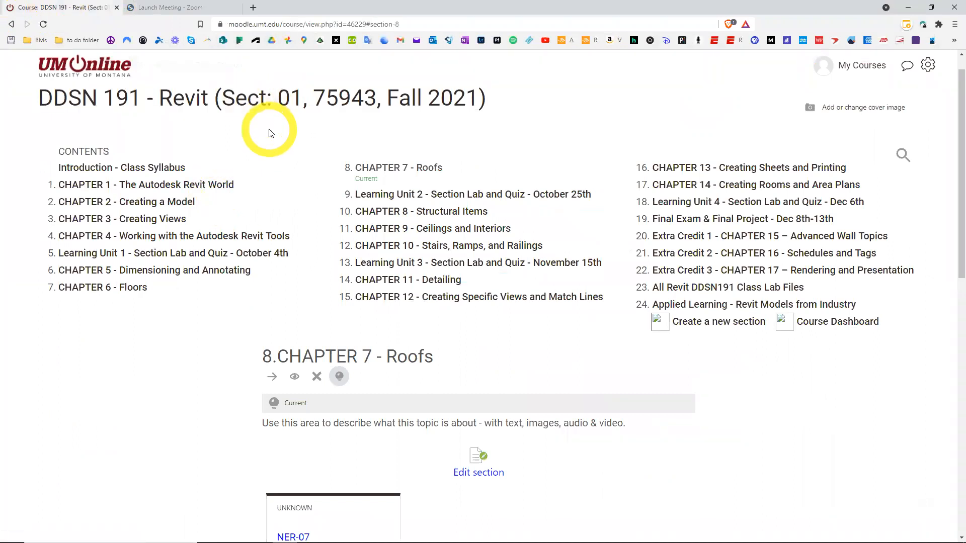
scroll(204, 375, "down", 1)
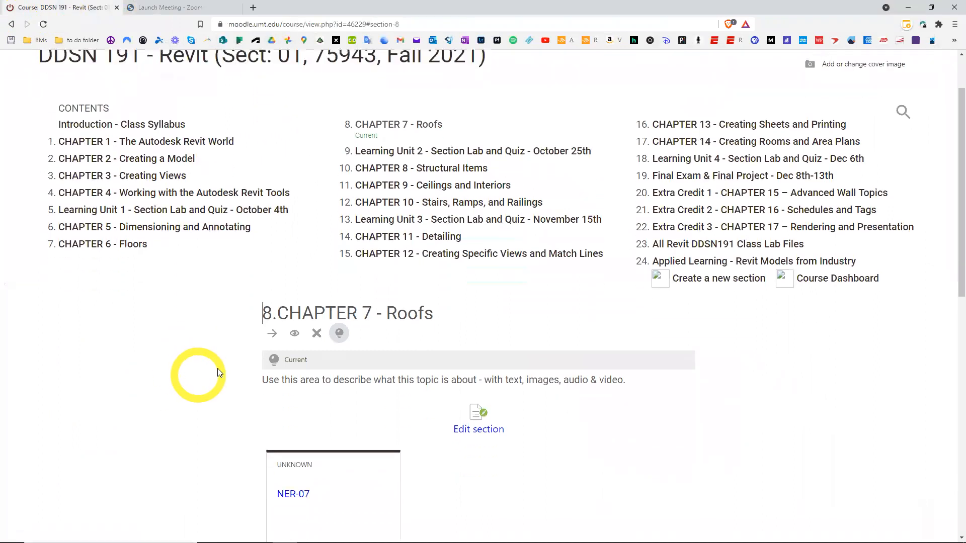
scroll(204, 399, "down", 2)
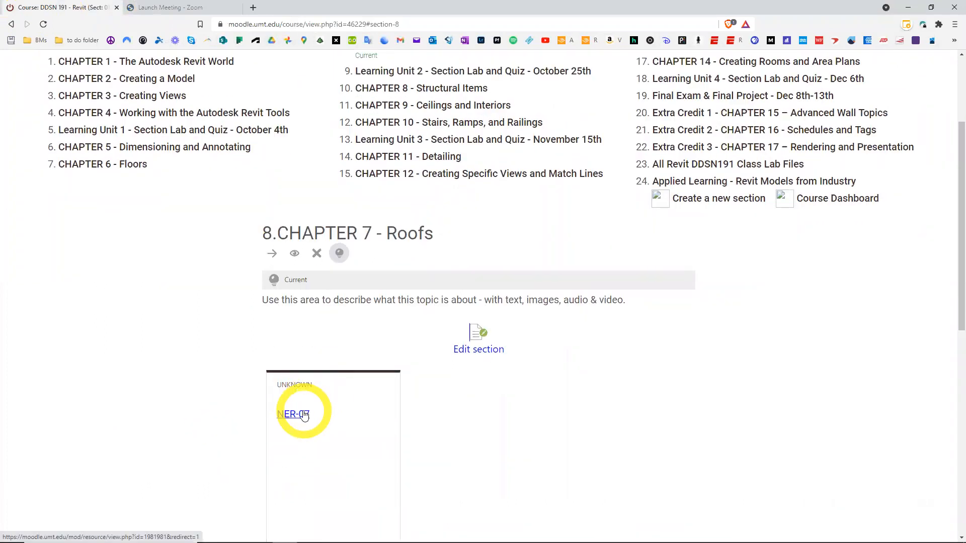
scroll(241, 403, "up", 3)
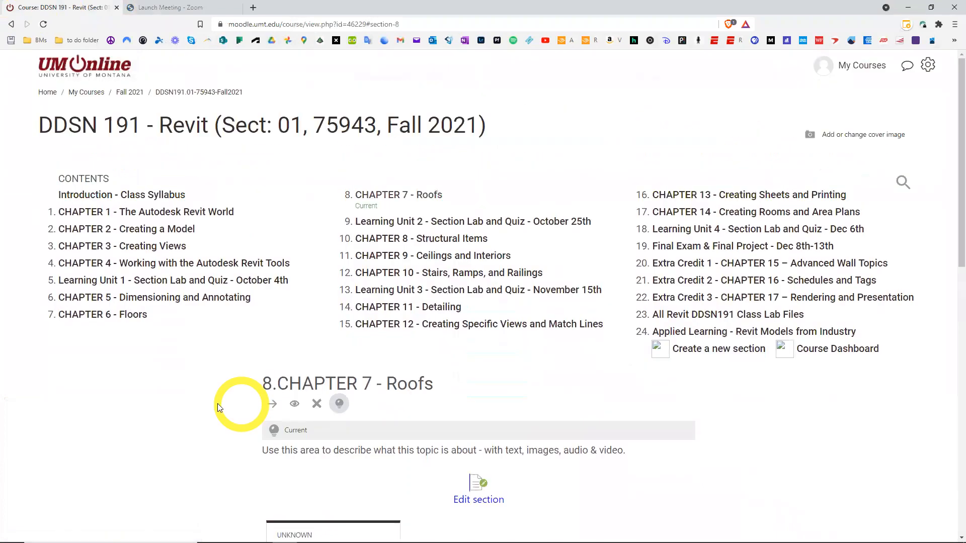
left_click(908, 7)
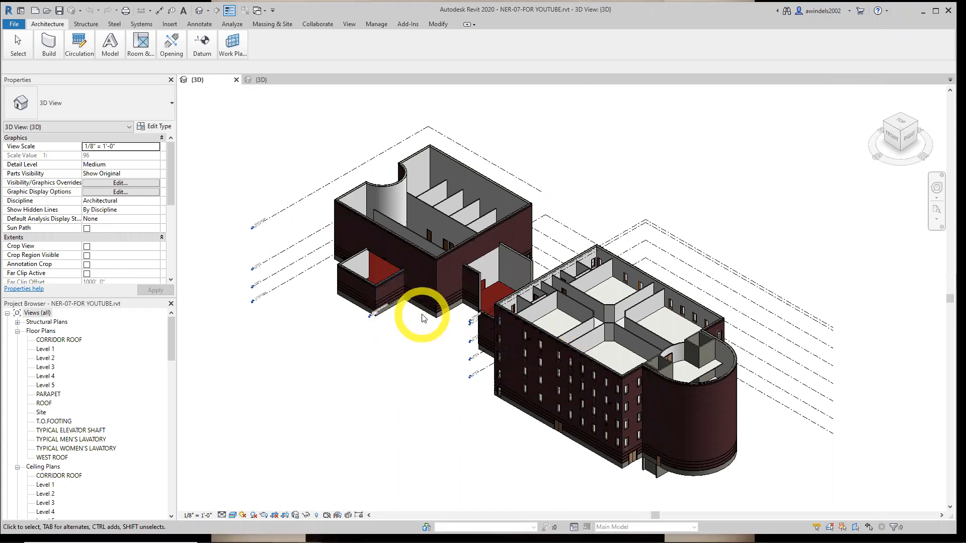
Compare the roofless NER-07-FOR YOUTUBE building with the roofs of the NER-07-finished_MYSELF model in 3D
middle_click_drag(423, 318, 397, 327)
middle_click_drag(448, 412, 431, 389, "shift")
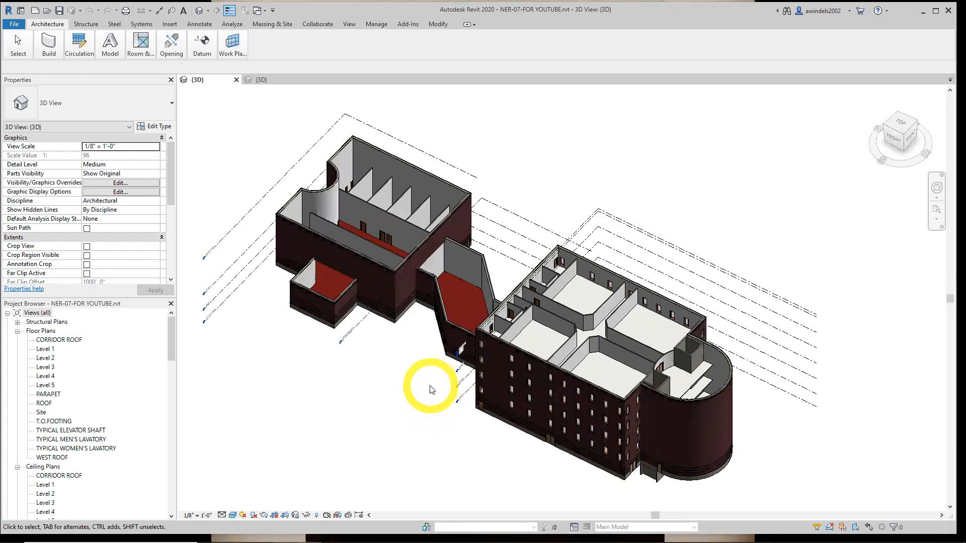
scroll(433, 374, "up", 1)
middle_click_drag(492, 393, 517, 402)
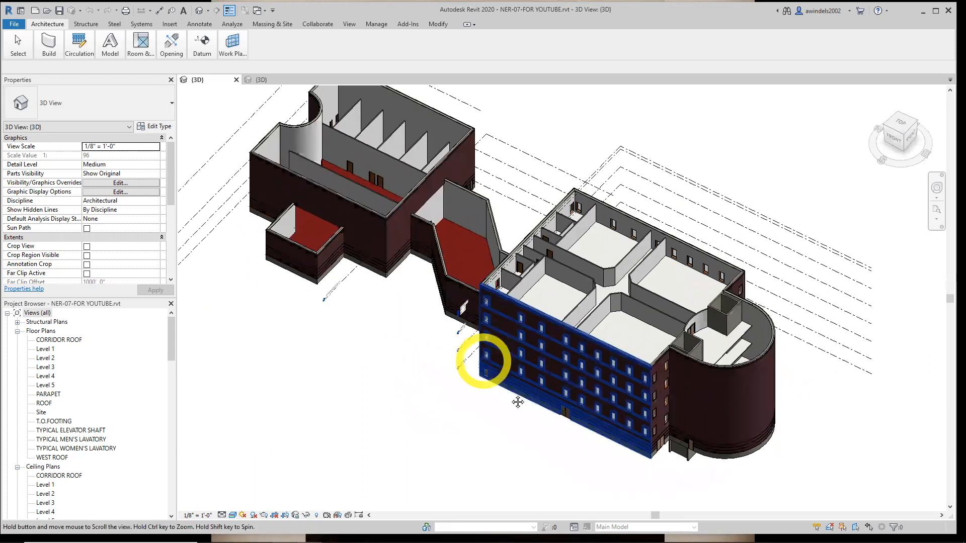
left_click(284, 80)
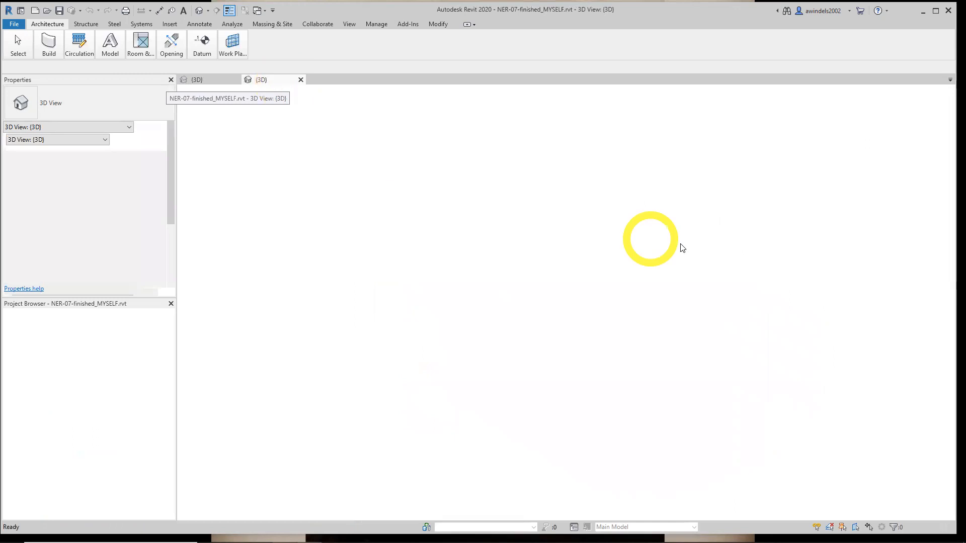
middle_click_drag(739, 218, 739, 217, "shift")
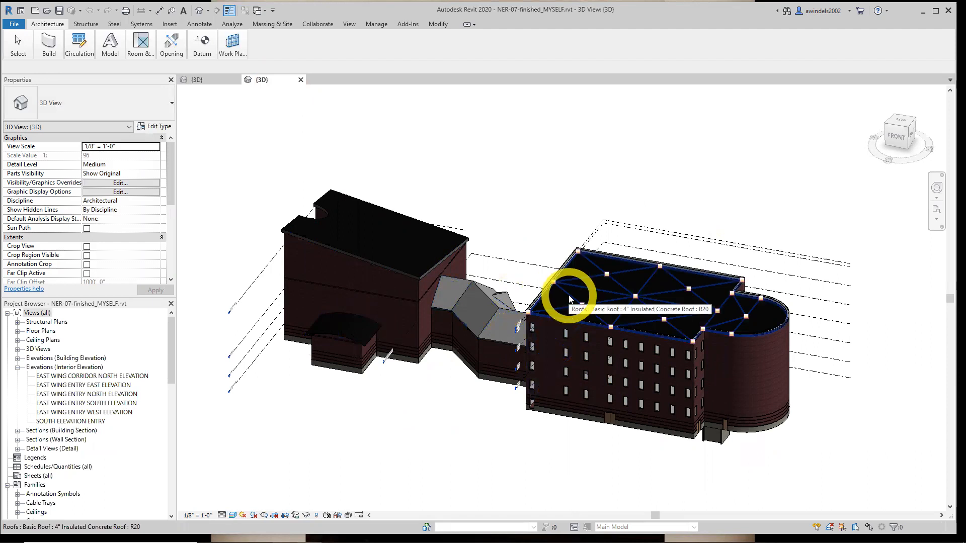
middle_click_drag(716, 331, 654, 366)
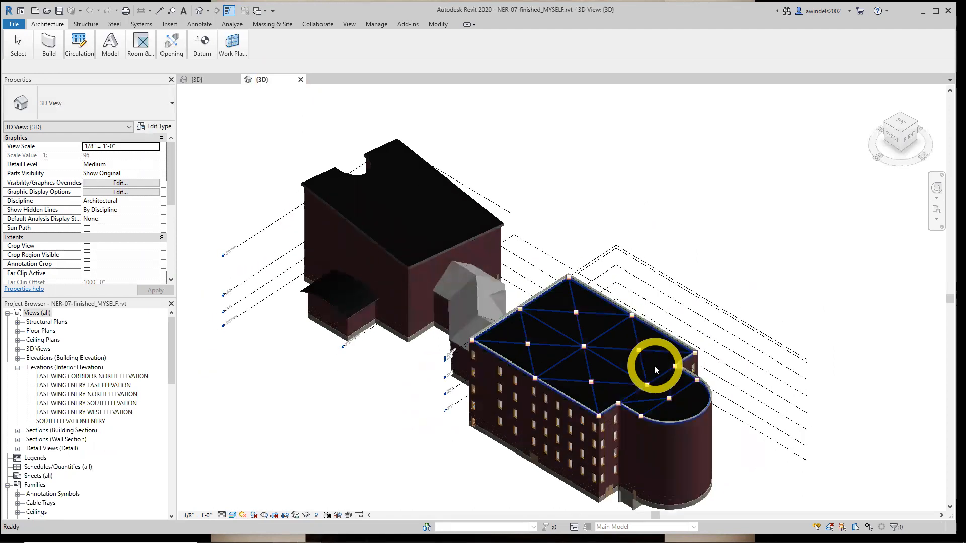
scroll(681, 323, "up", 3)
scroll(757, 289, "down", 4)
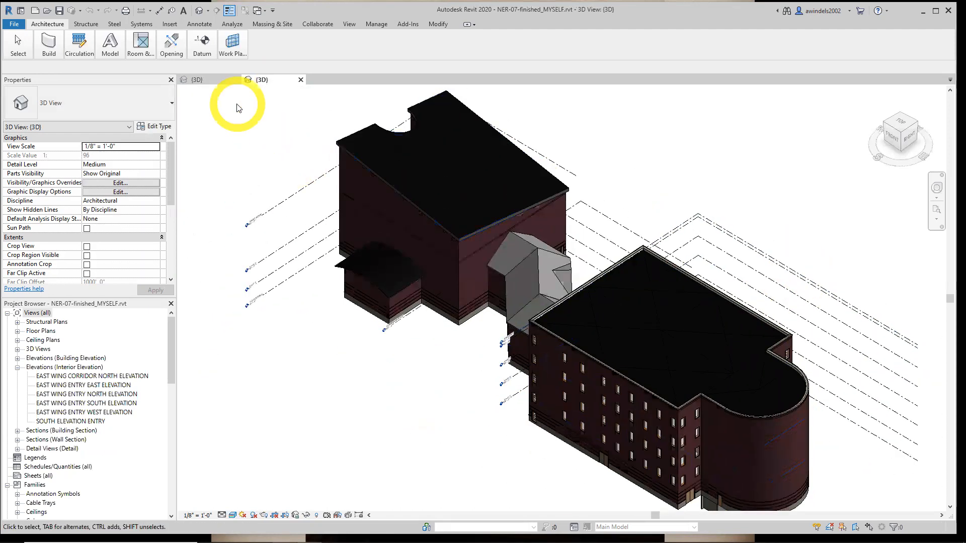
Return to the 3D view of NER-07-FOR YOUTUBE and close the finished model's view
left_click(210, 82)
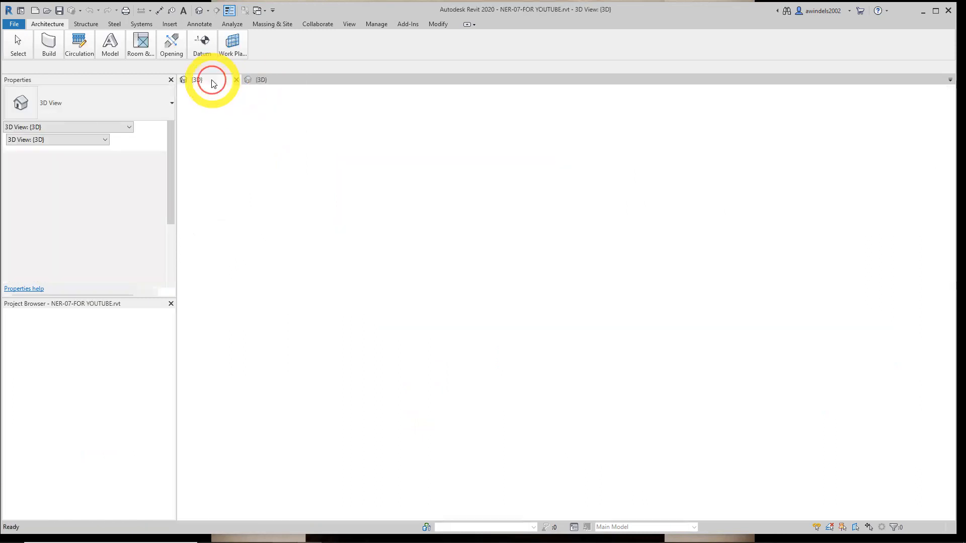
left_click(301, 79)
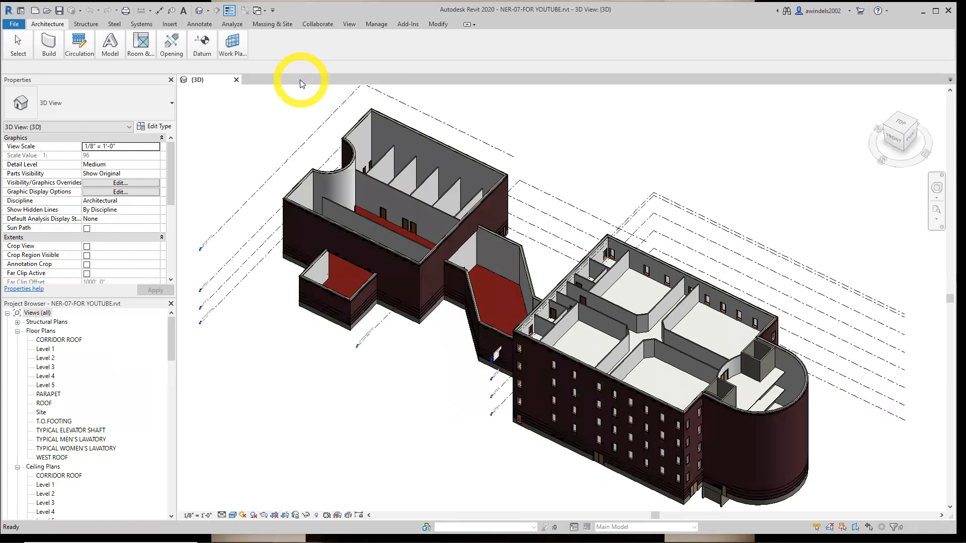
Restore the minimized ribbon to its full display with all tools shown
left_click(469, 24)
left_click(468, 24)
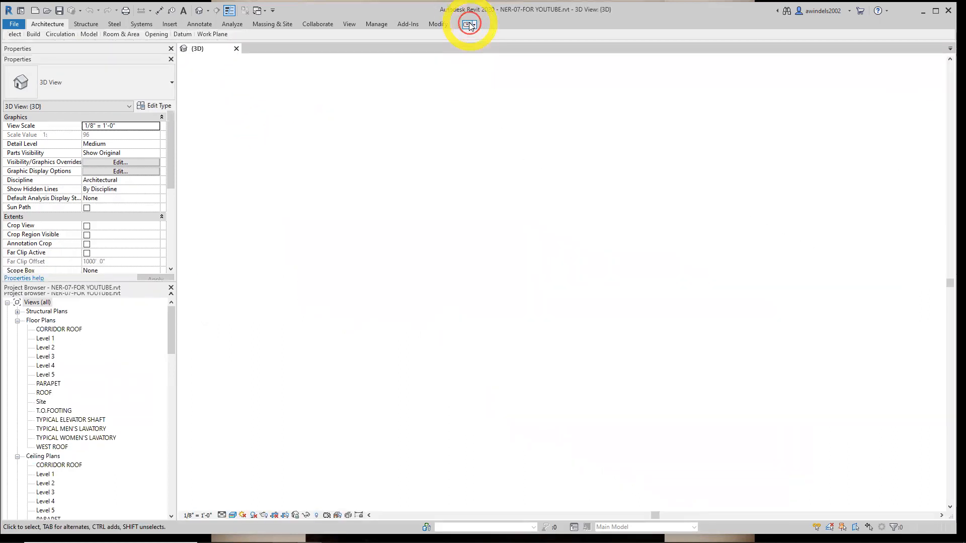
left_click(468, 25)
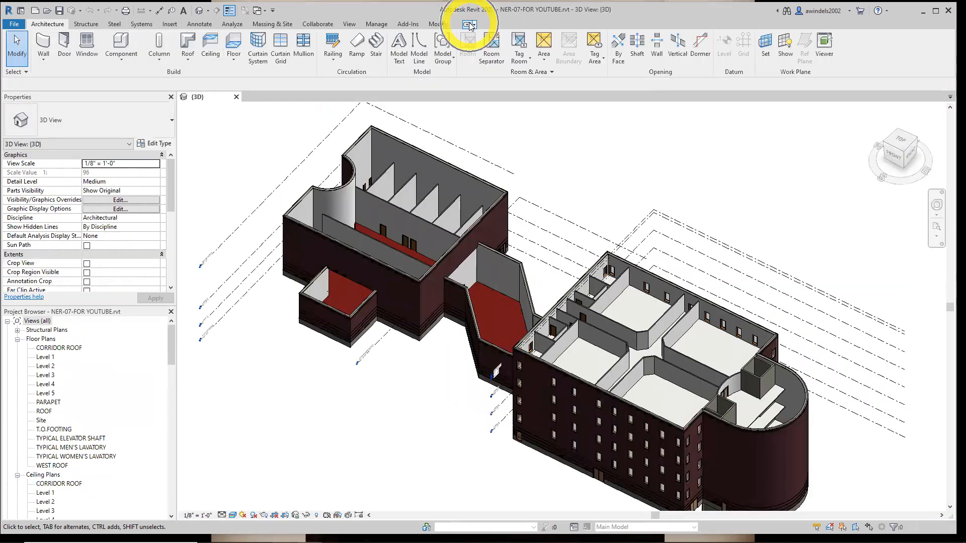
left_click(474, 25)
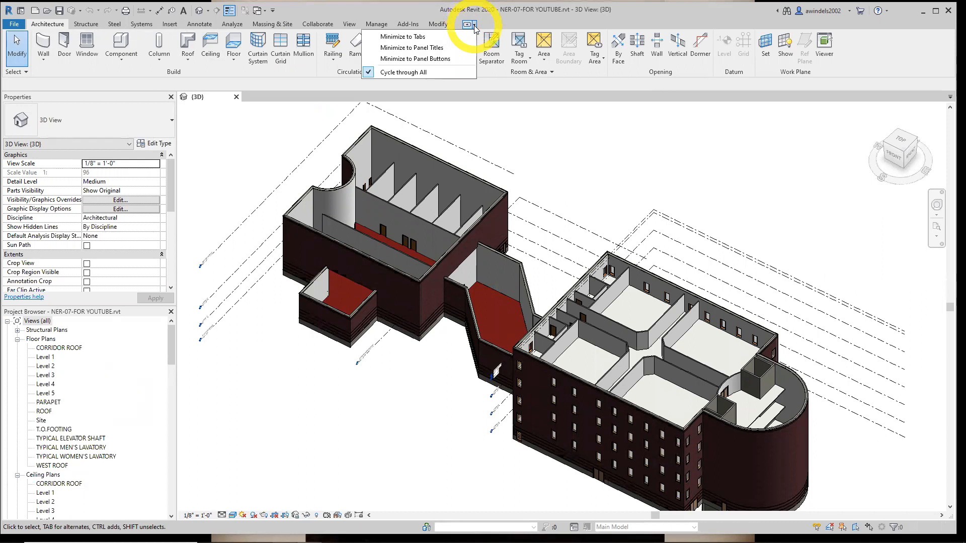
left_click(474, 25)
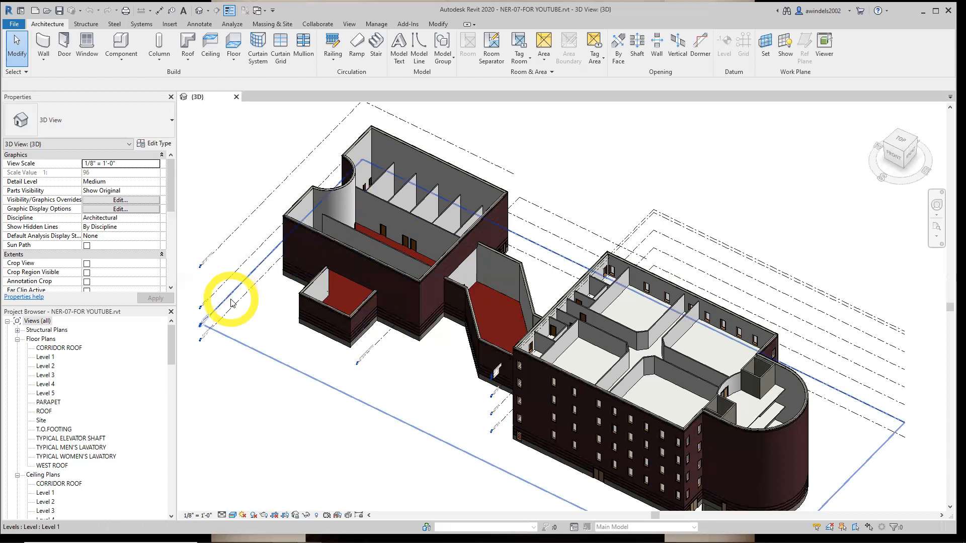
Open the ROOF floor plan of the east wing
double_click(44, 411)
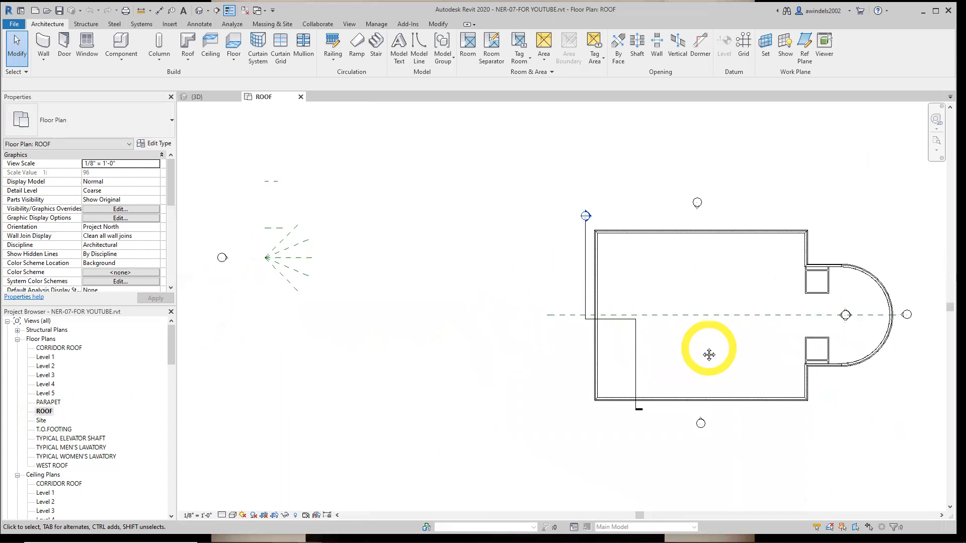
middle_click_drag(707, 352, 597, 341)
scroll(680, 297, "up", 2)
middle_click_drag(679, 297, 880, 508)
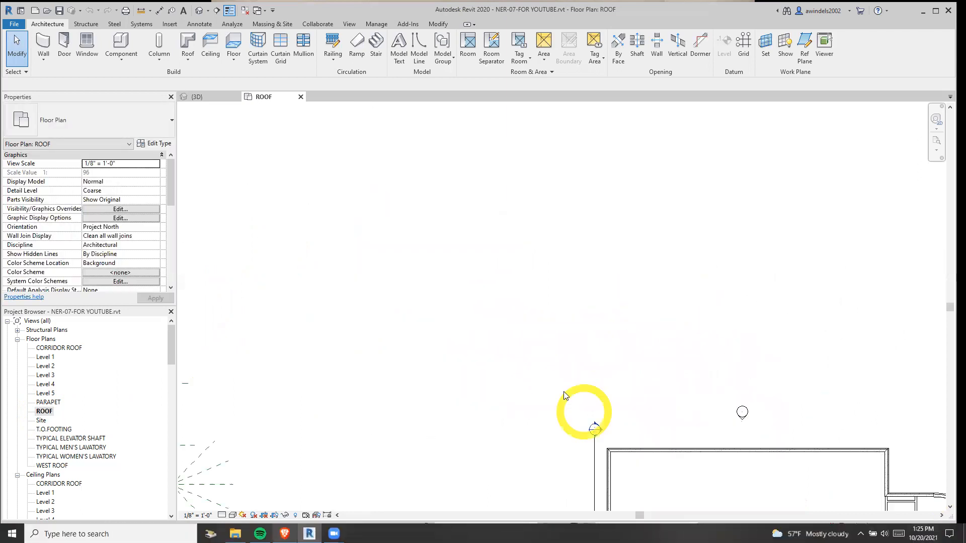
middle_click_drag(675, 416, 556, 337)
middle_click_drag(704, 418, 546, 250)
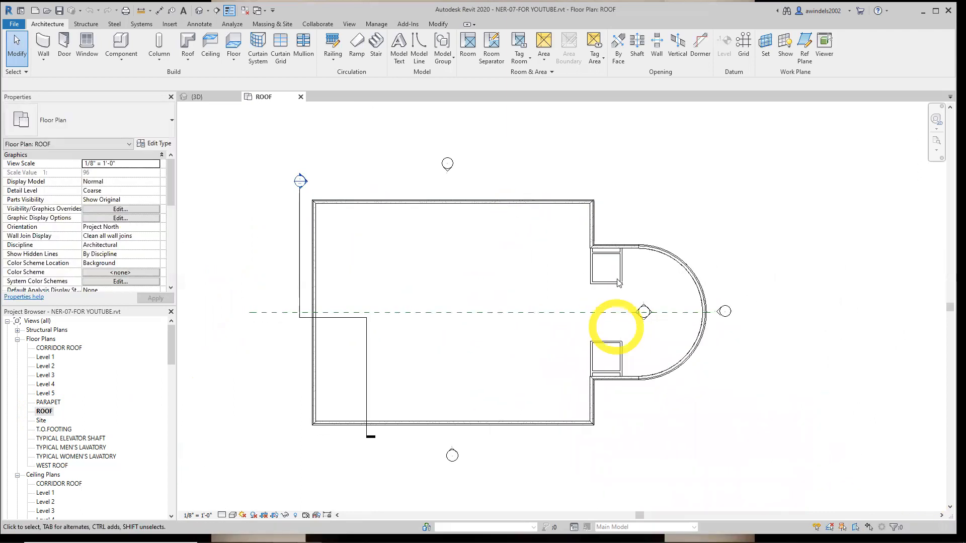
Set the top offset of the masonry shaft walls beside the curved end to -1' 0"
left_click_drag(570, 239, 628, 397)
scroll(645, 326, "up", 3)
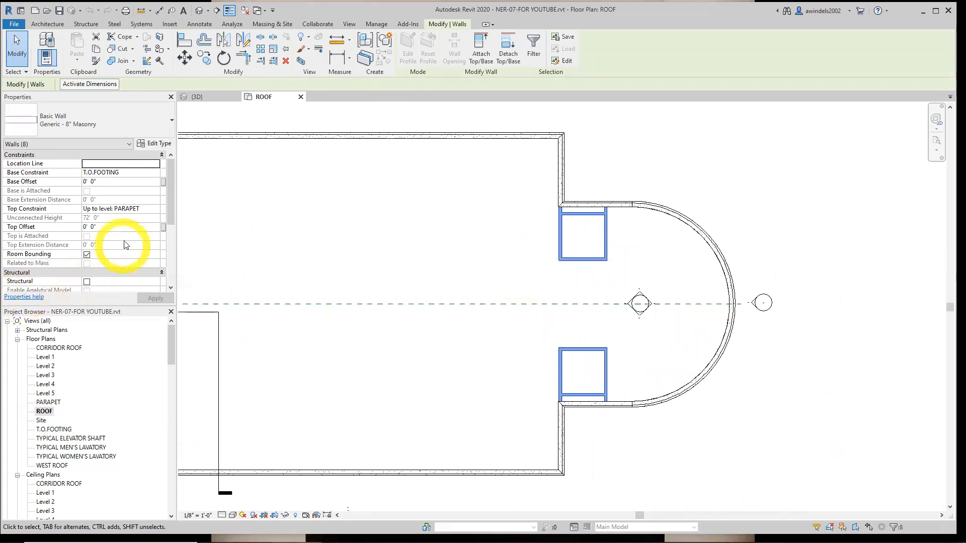
left_click(119, 228)
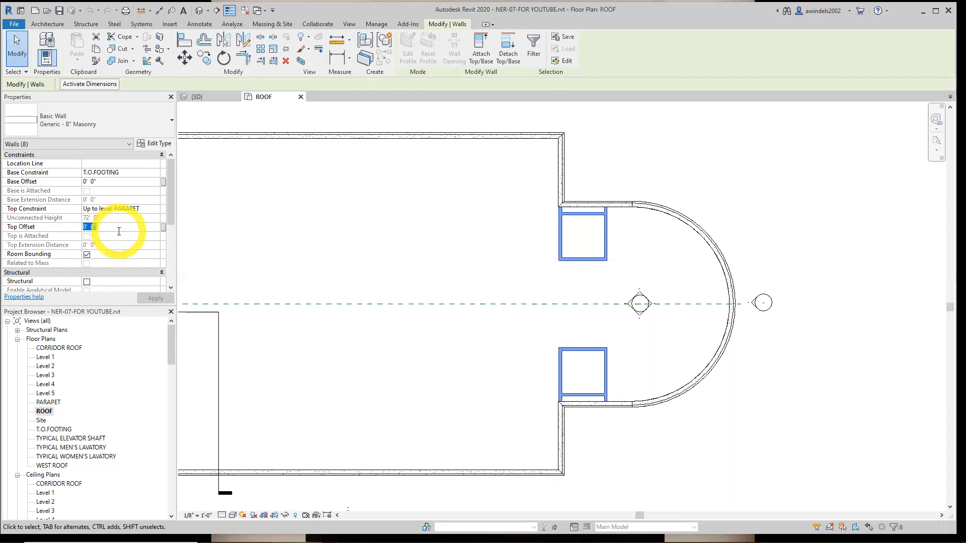
type("-1")
key("Return")
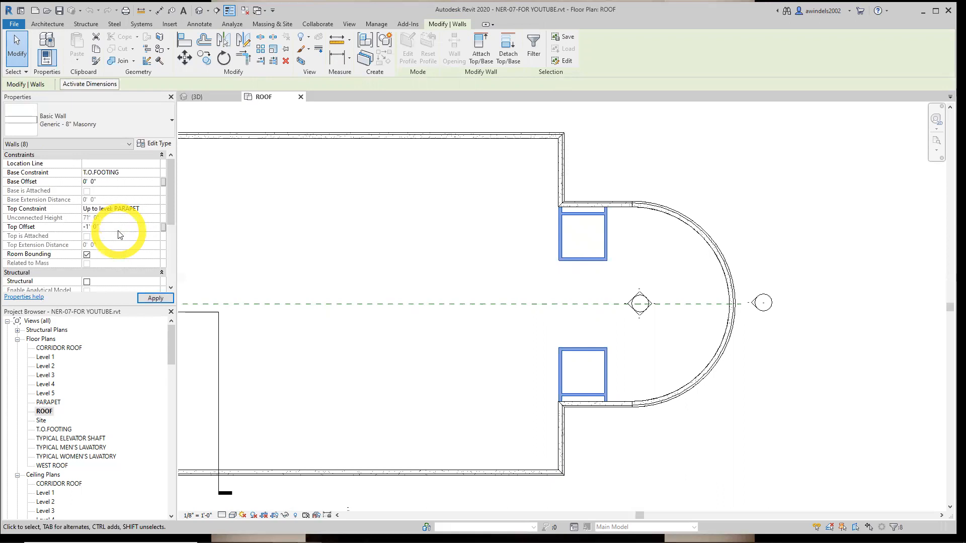
left_click(152, 300)
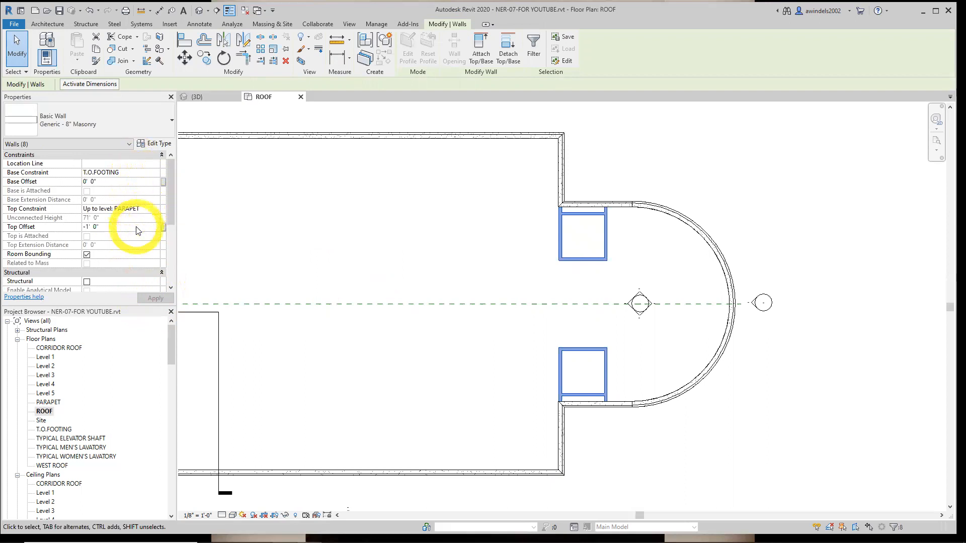
Set the top constraint of the selected masonry shaft walls to Up to level: ROOF
left_click(139, 170)
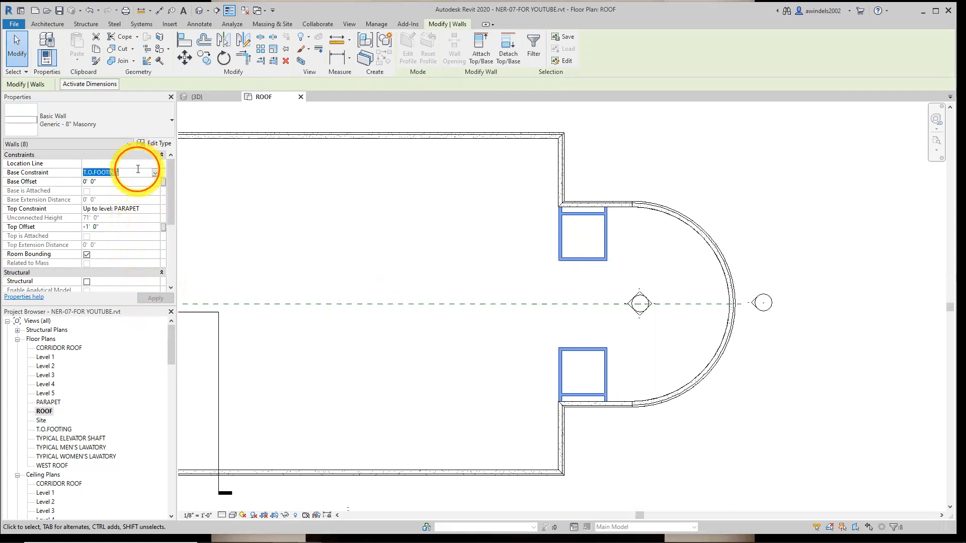
left_click(135, 209)
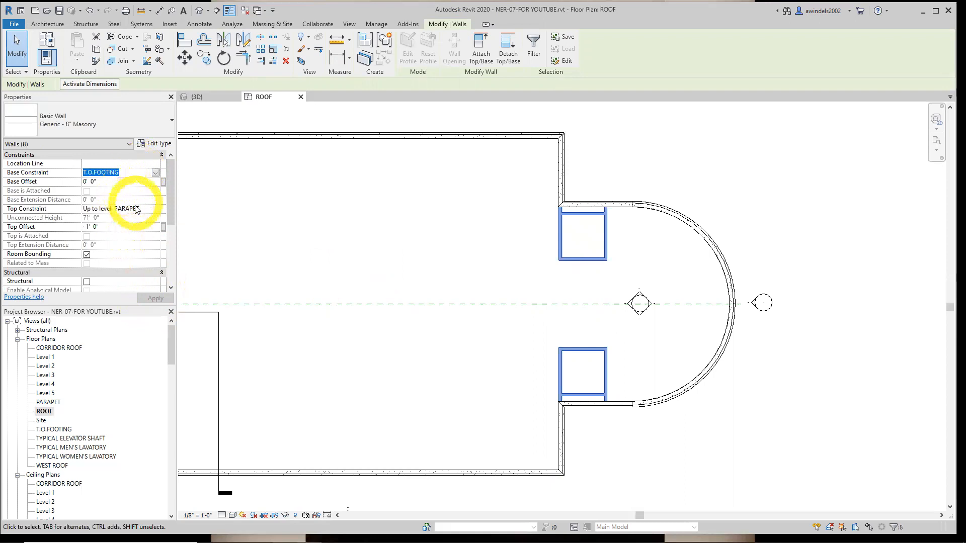
left_click(155, 210)
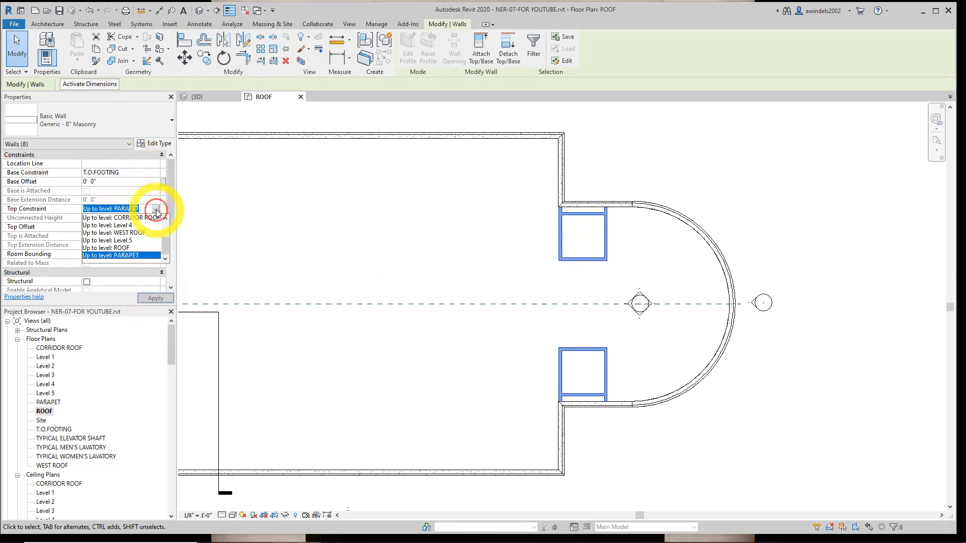
left_click(132, 245)
left_click(156, 298)
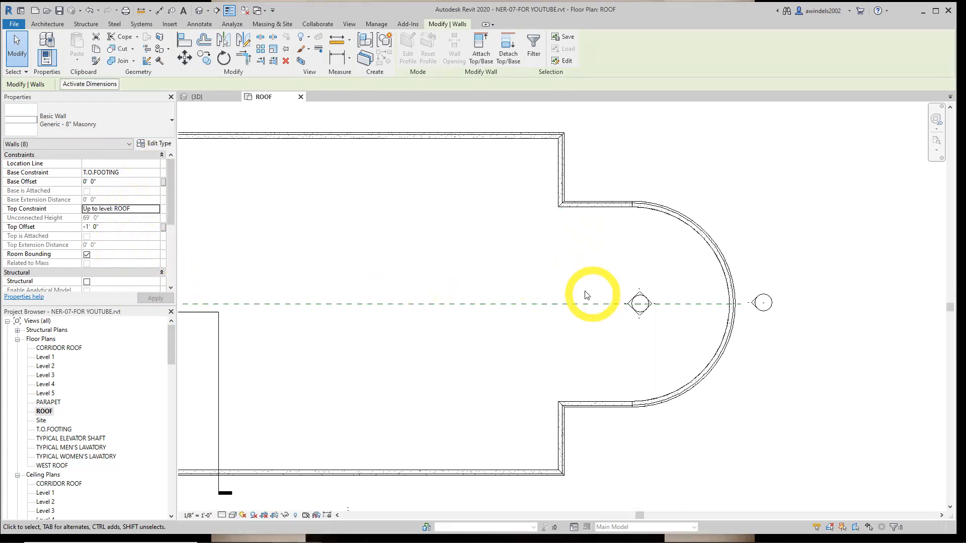
scroll(669, 302, "down", 2)
scroll(709, 292, "up", 2)
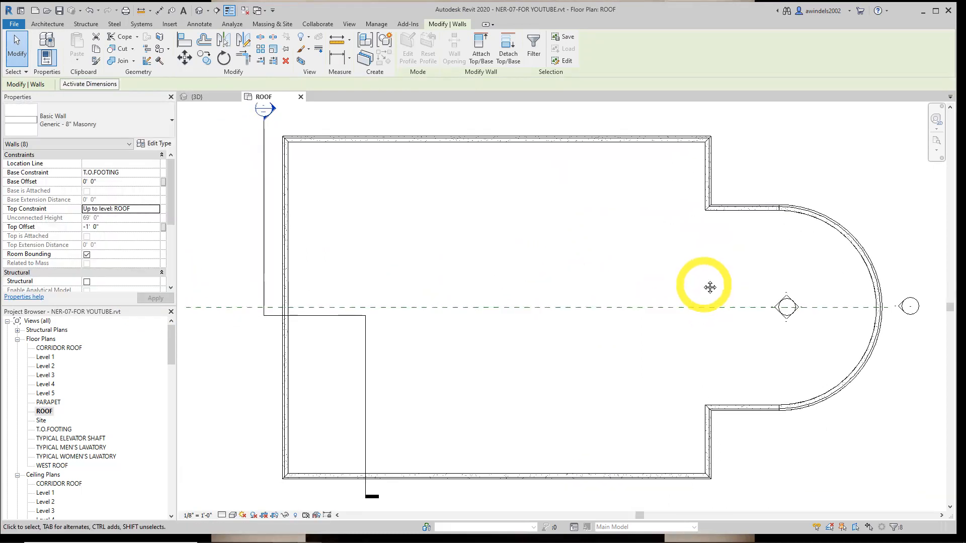
middle_click_drag(706, 291, 673, 290)
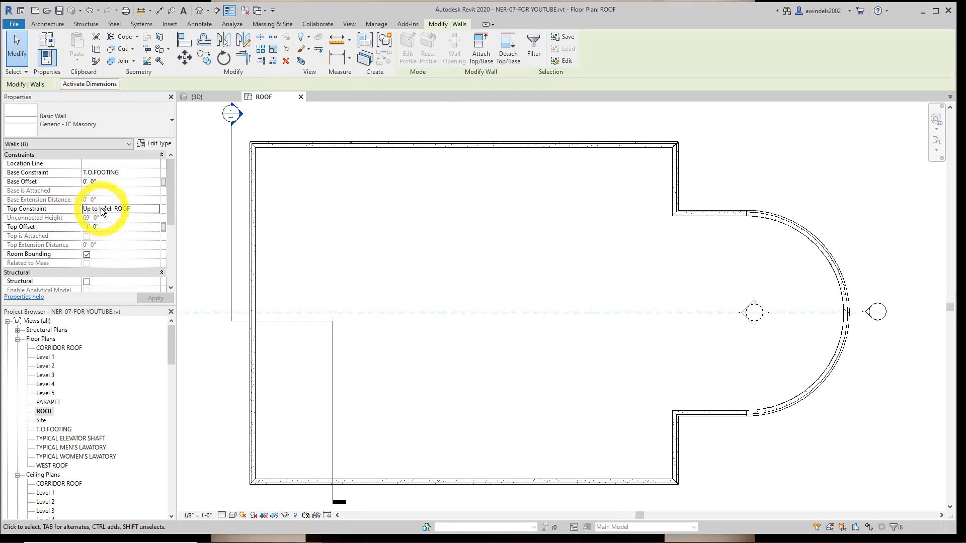
left_click(102, 211)
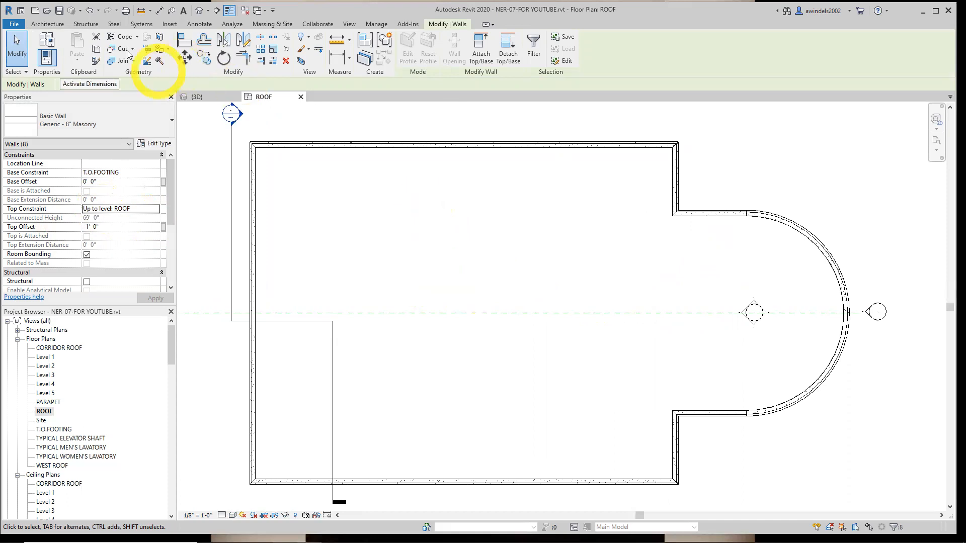
Start a roof by footprint on the ROOF level with slope definition turned off and the overhang at 0' 0"
left_click(60, 26)
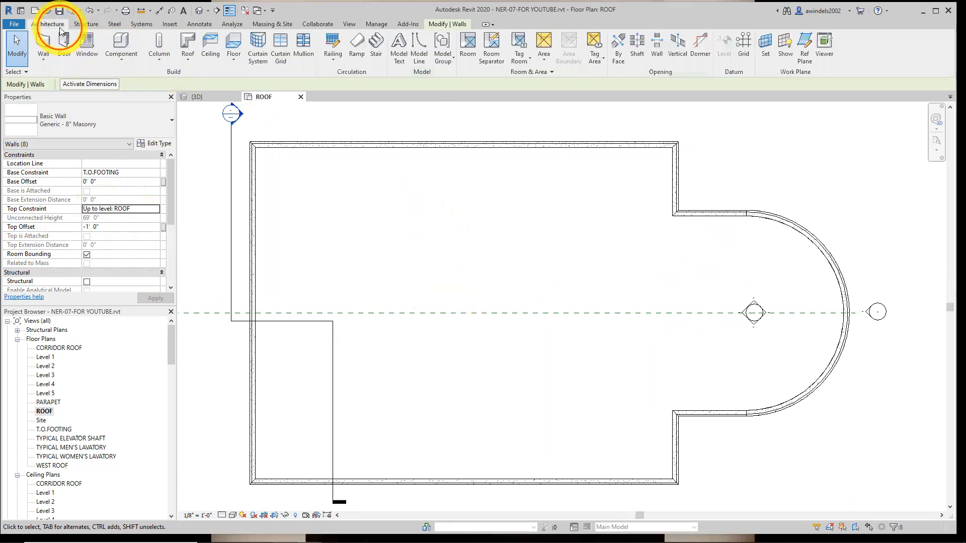
left_click(190, 58)
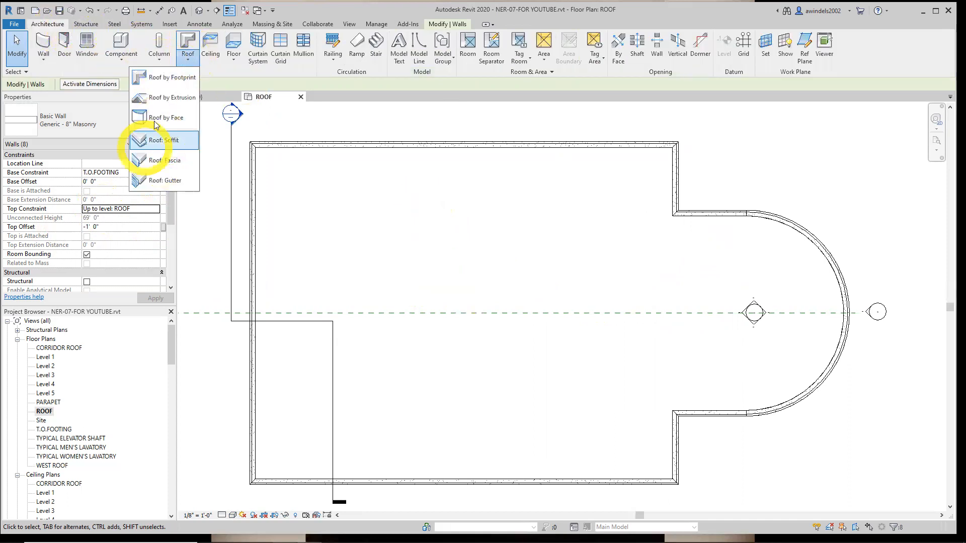
left_click(190, 79)
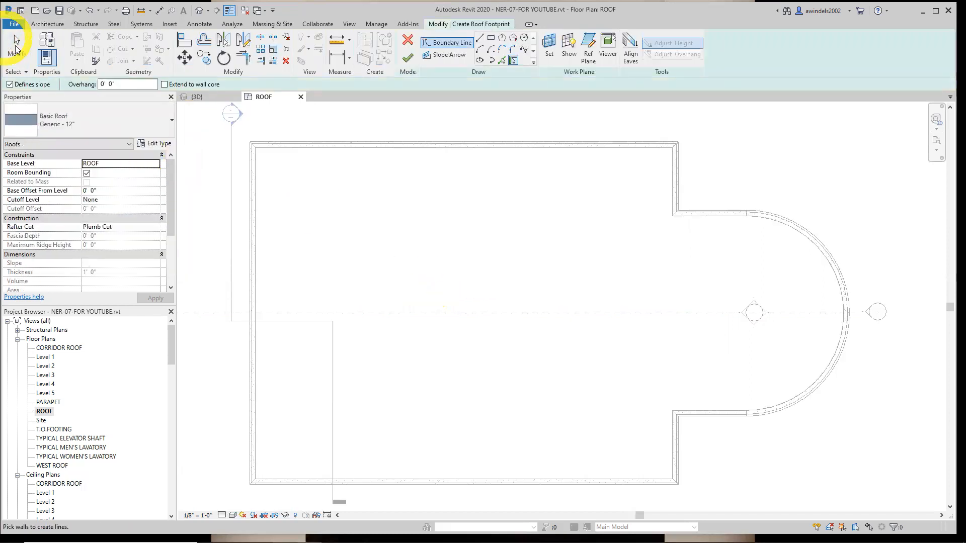
left_click(10, 85)
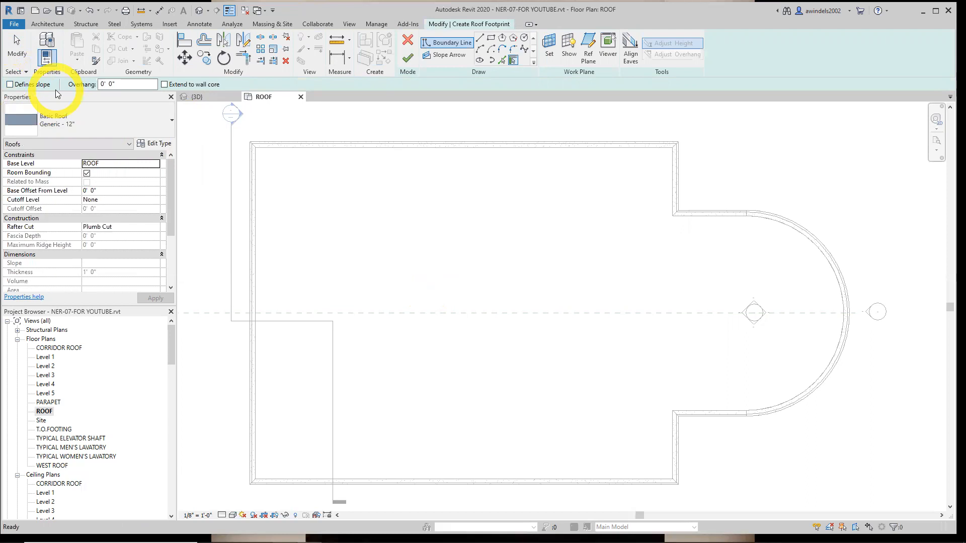
left_click(129, 84)
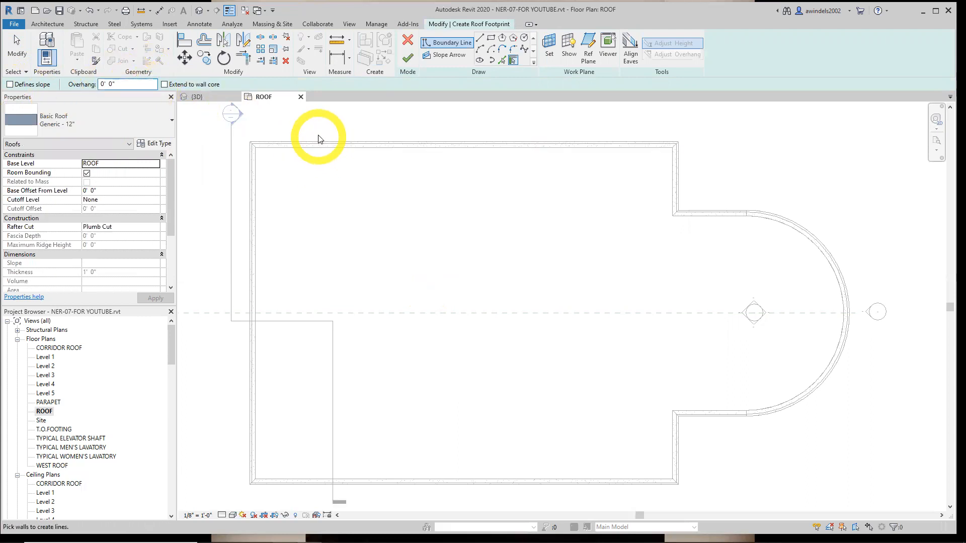
key("ctrl")
double_click(155, 86)
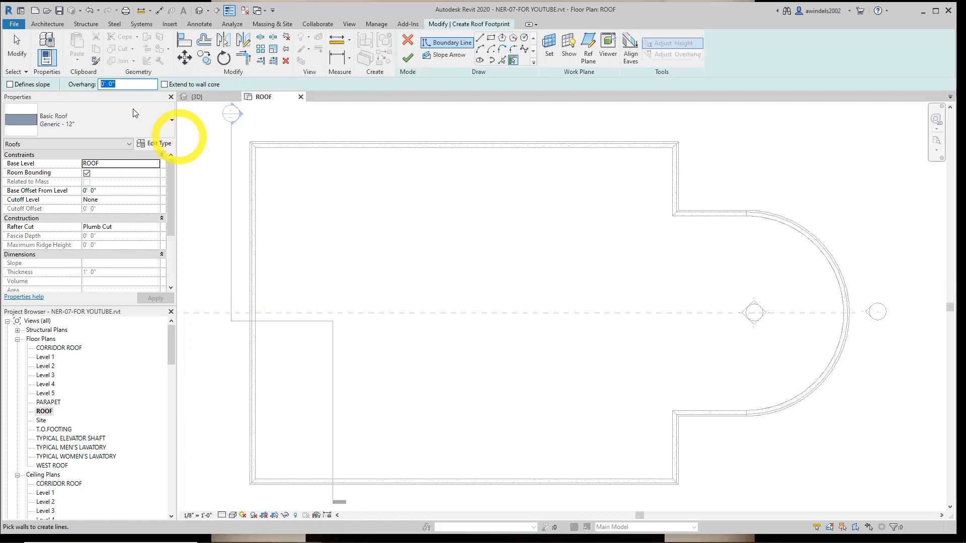
left_click(256, 286)
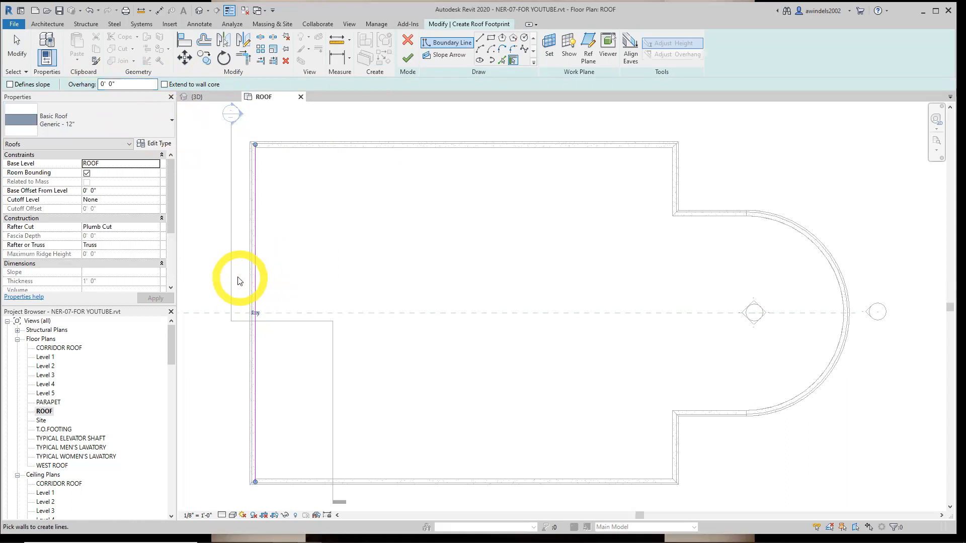
left_click(254, 283)
key("ctrl+z")
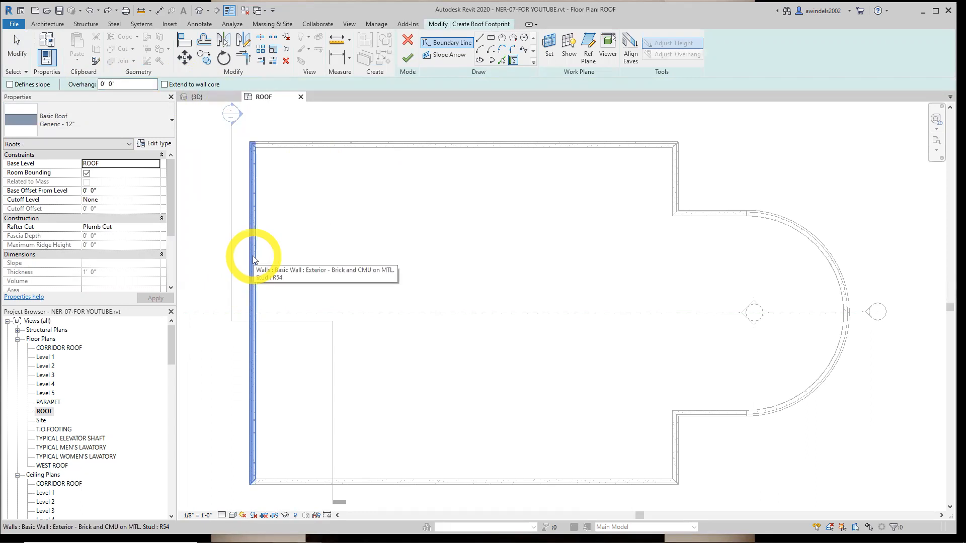
Create the roof boundary along the inside face of the entire chain of exterior walls and finish the footprint
key("Tab")
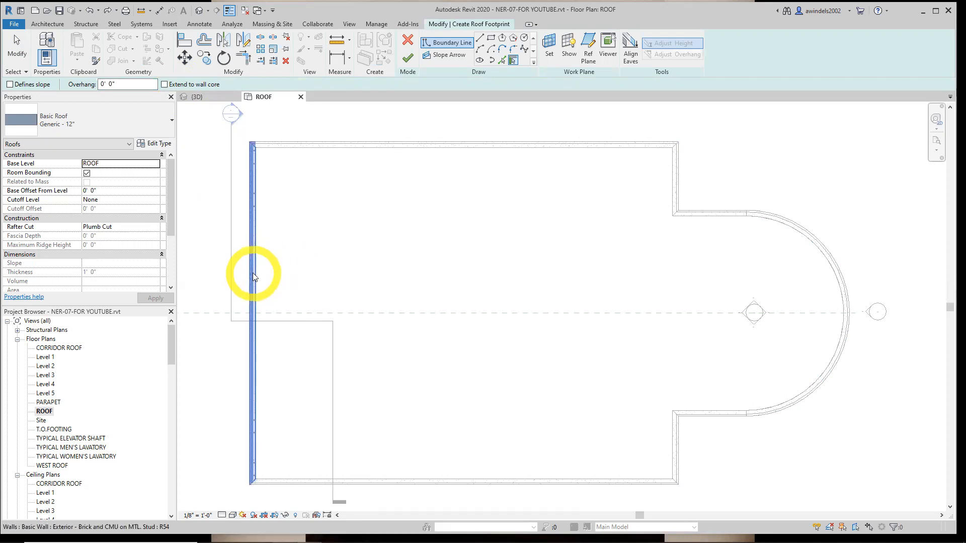
key("Tab")
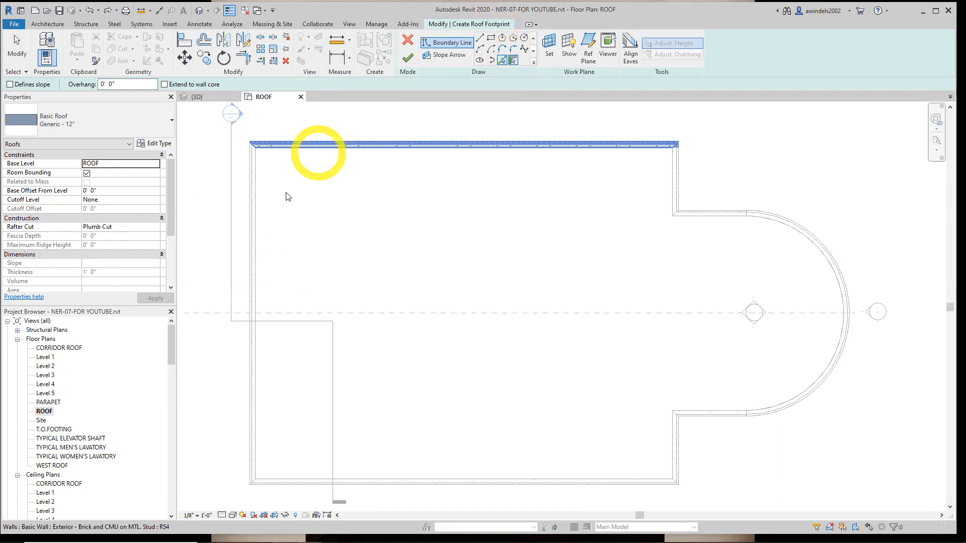
key("Tab")
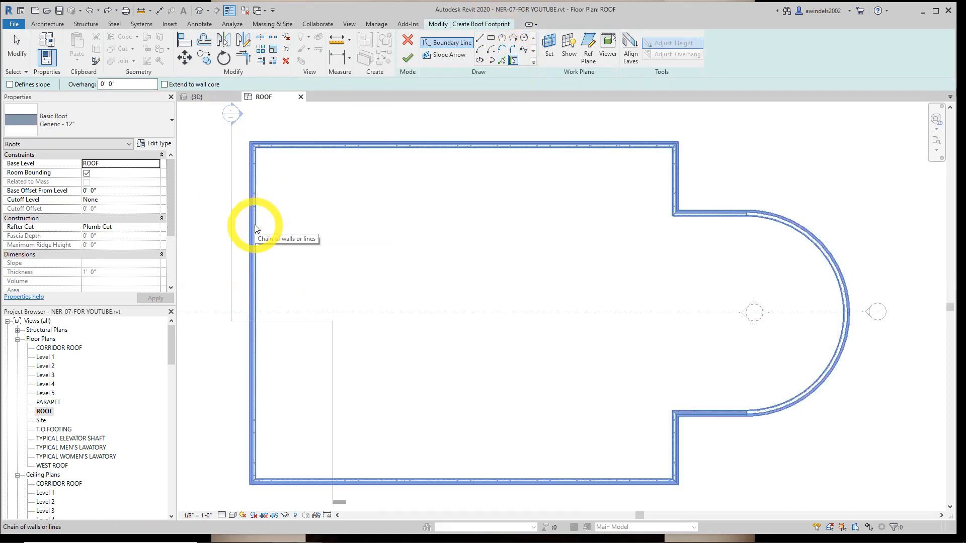
left_click(254, 228)
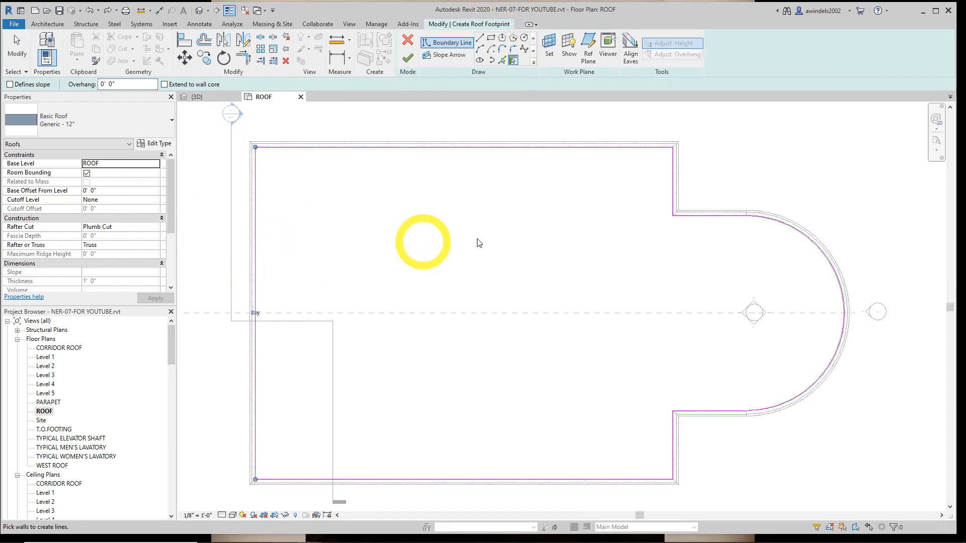
middle_click_drag(476, 243, 493, 231)
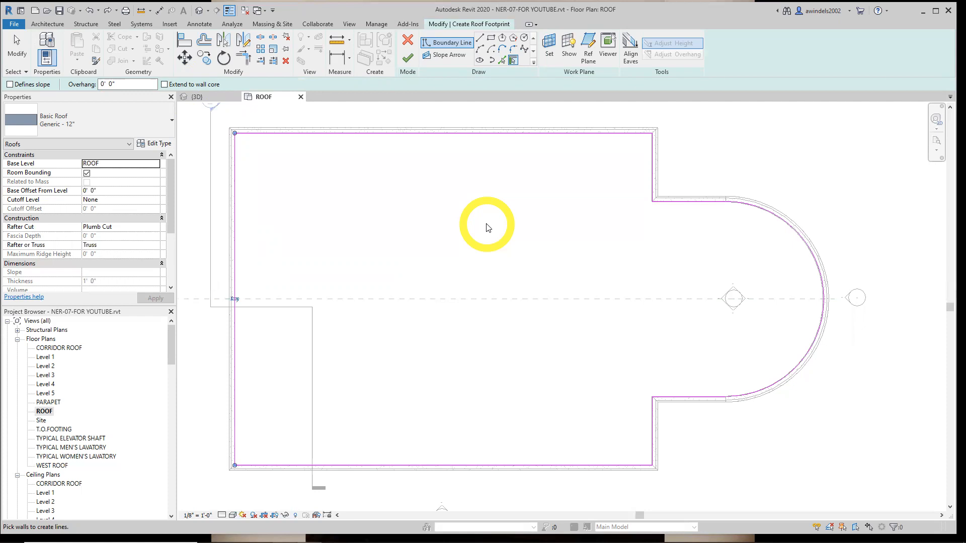
left_click(408, 59)
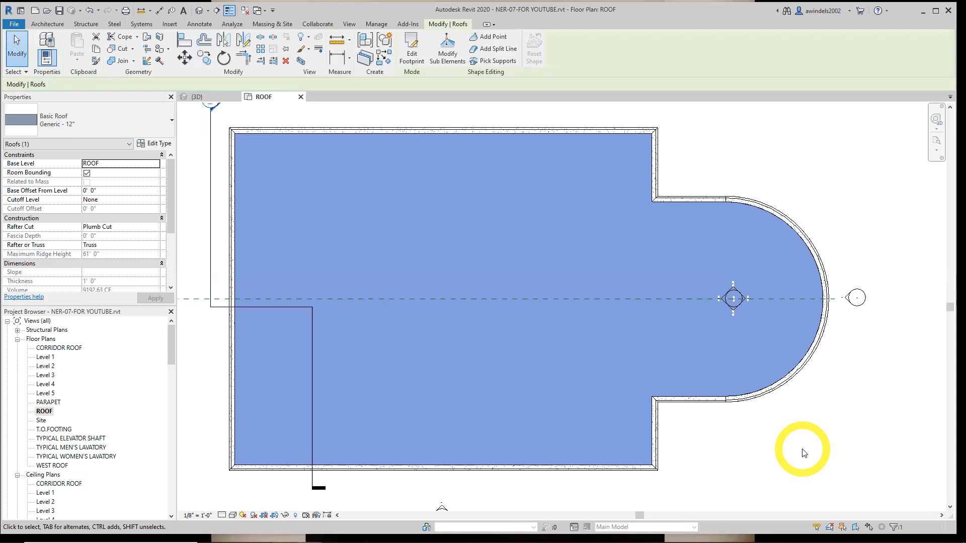
Turn off selecting elements by face and try to select the new roof by picking inside its boundary
left_click(839, 456)
middle_click_drag(839, 455, 844, 472)
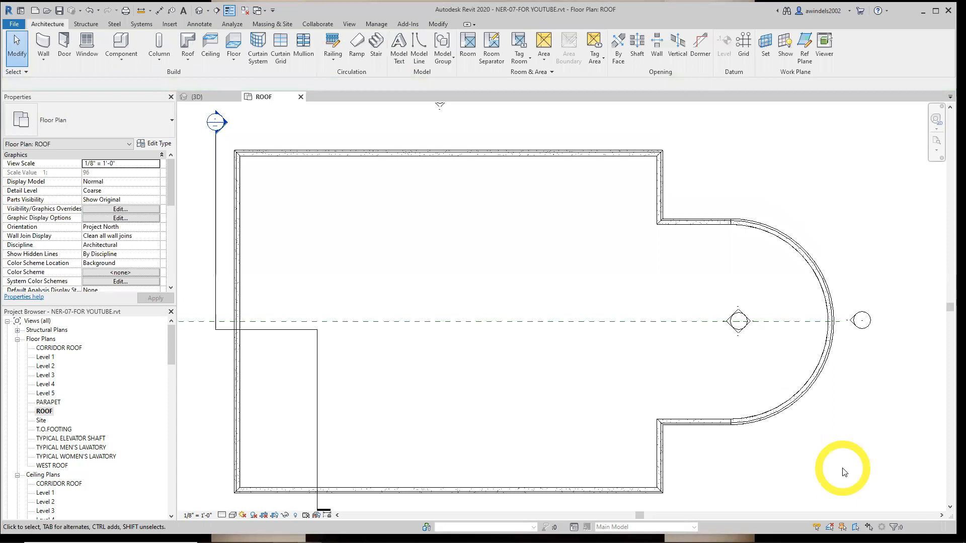
left_click(723, 394)
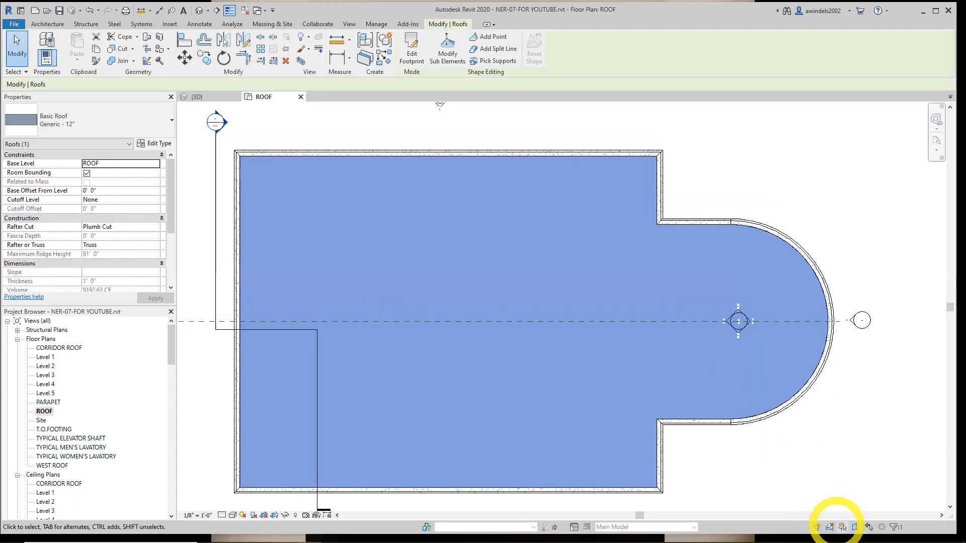
key("Escape")
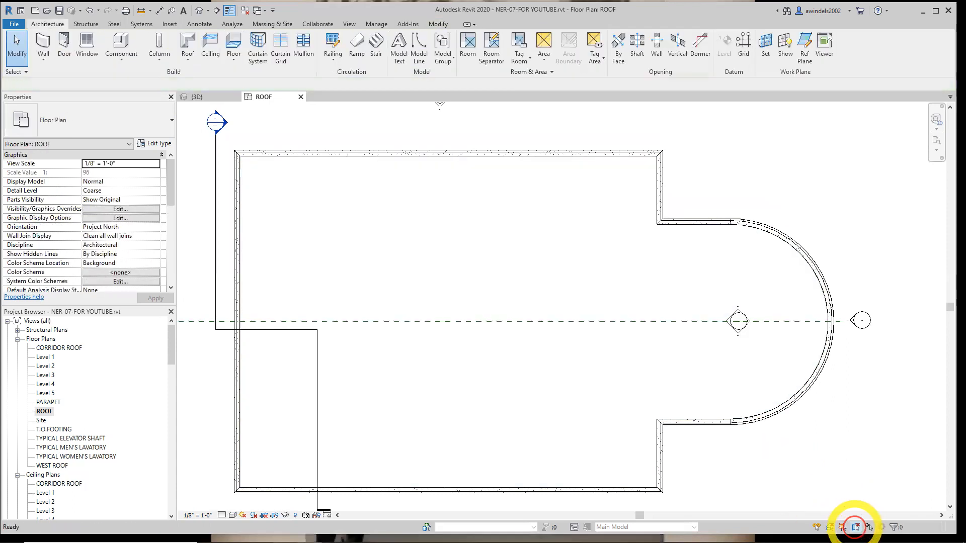
left_click(717, 394)
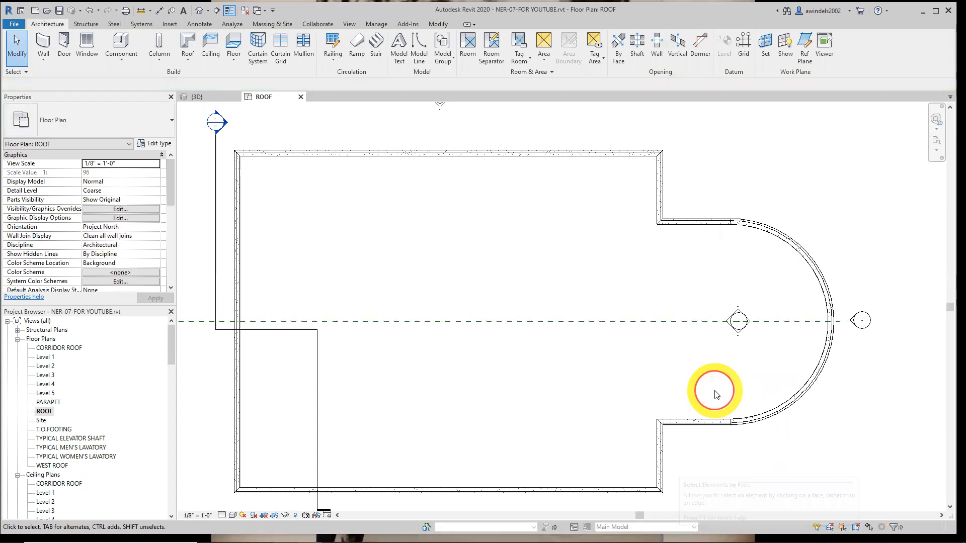
Select the roof and adjoining walls with a crossing window around the curved end, filter out the walls, then clear the selection
left_click_drag(744, 441, 698, 394)
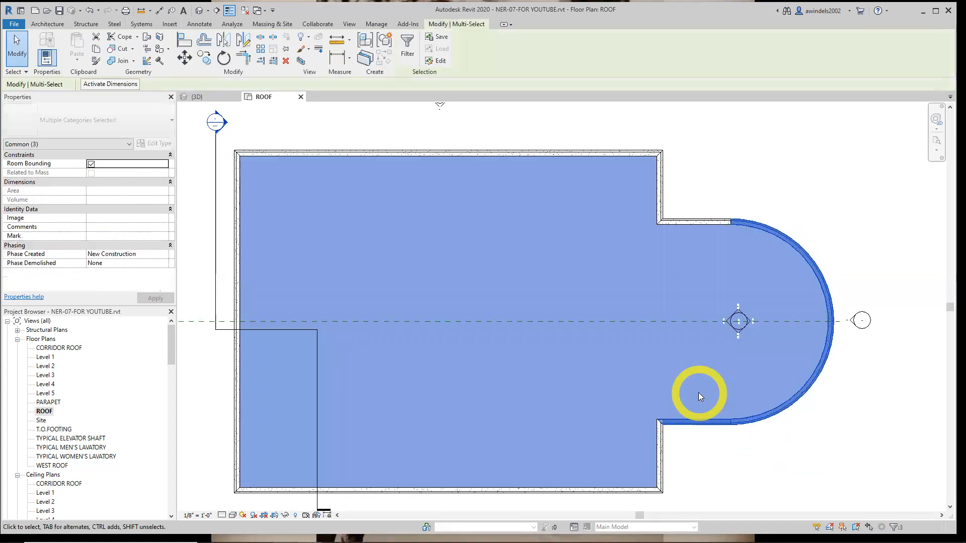
left_click(407, 45)
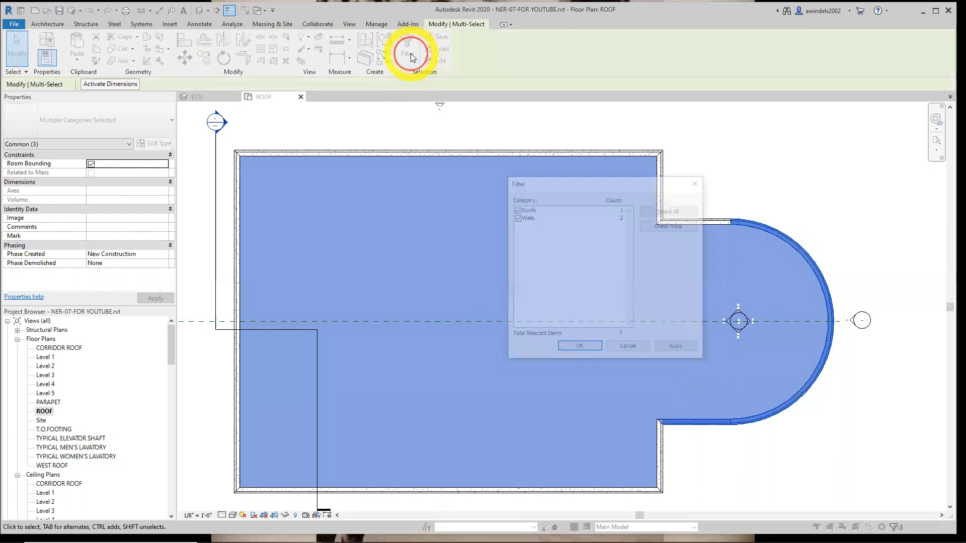
left_click(516, 218)
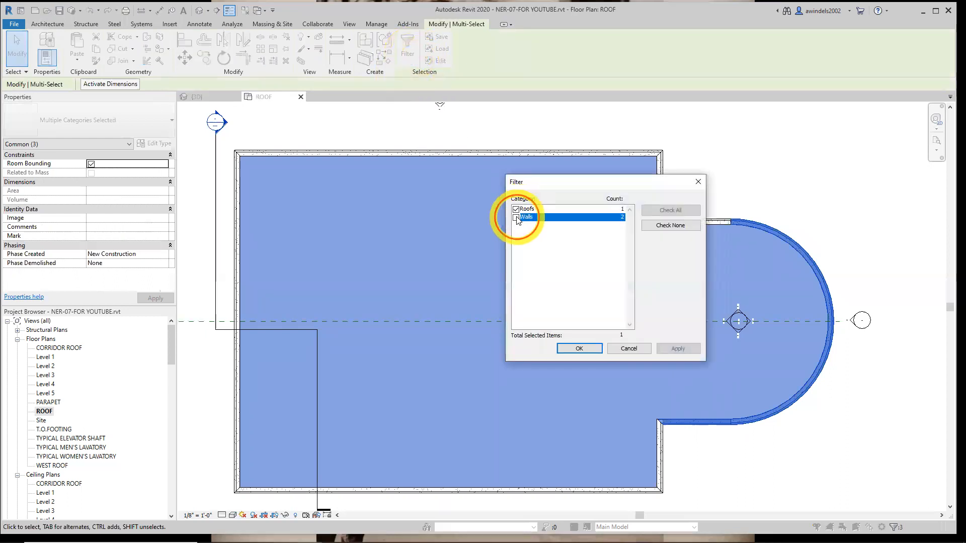
left_click(580, 349)
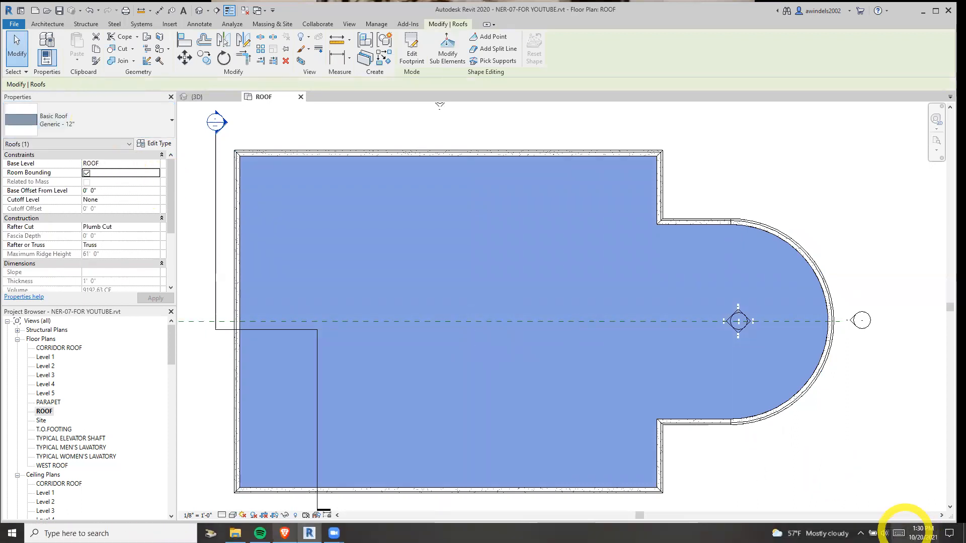
key("ctrl")
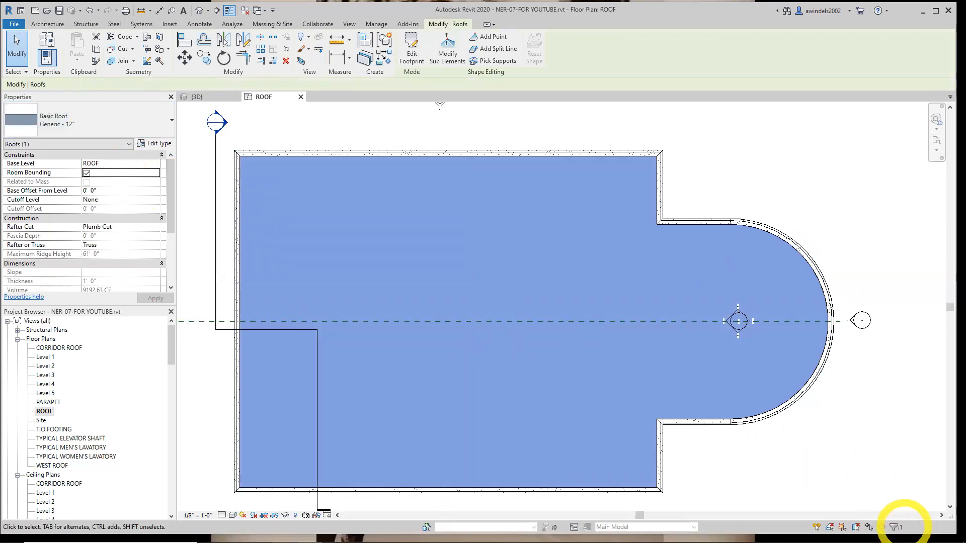
left_click(854, 483)
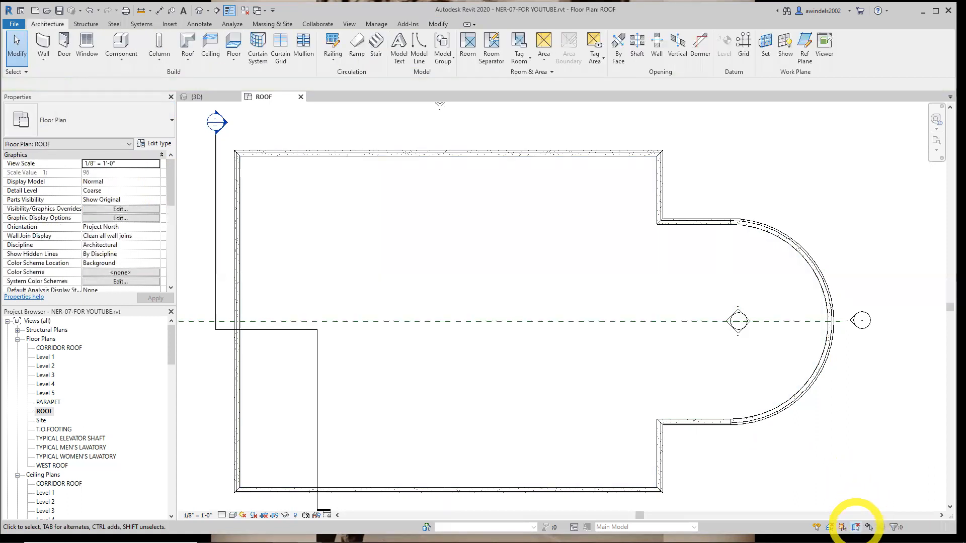
Turn on selecting elements by face and test it by picking the roof inside its boundary
left_click(855, 527)
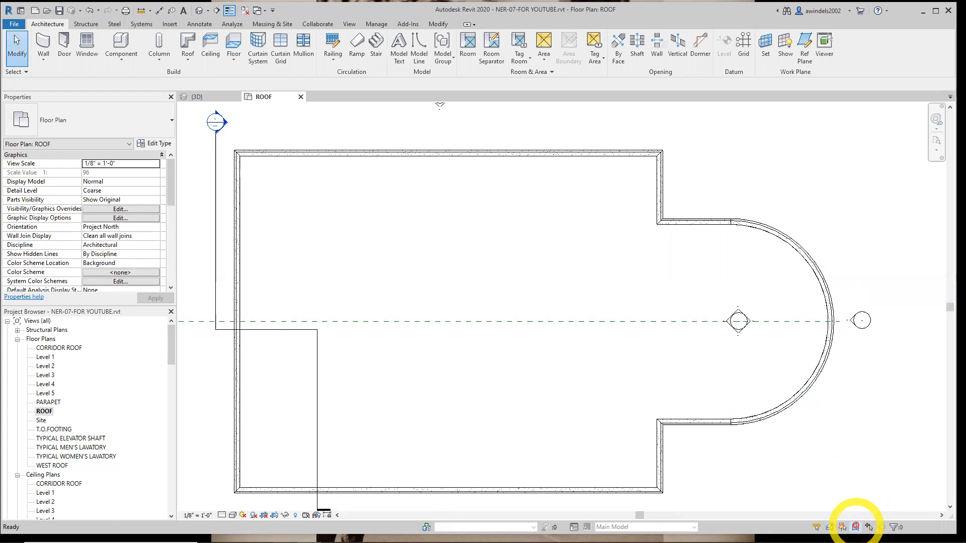
left_click(748, 402)
left_click(754, 447)
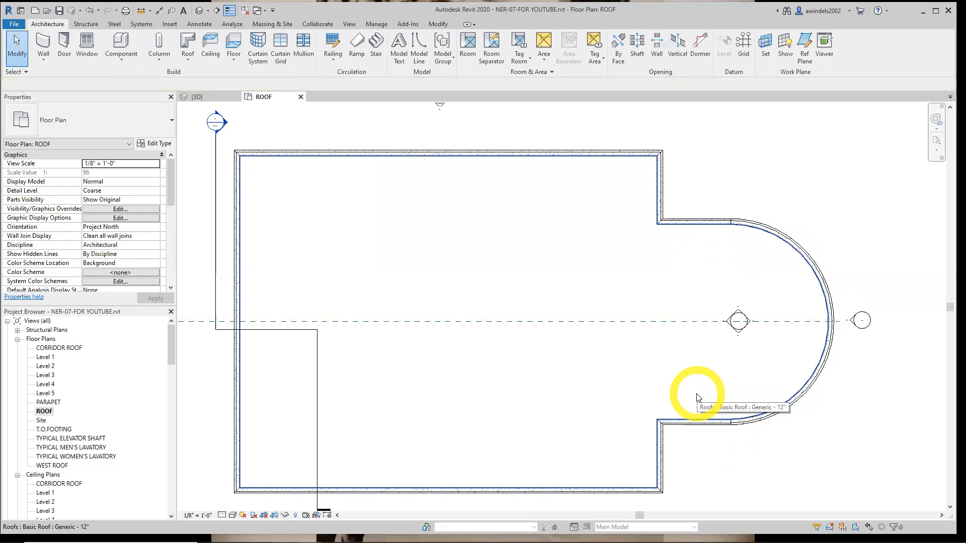
left_click(709, 420)
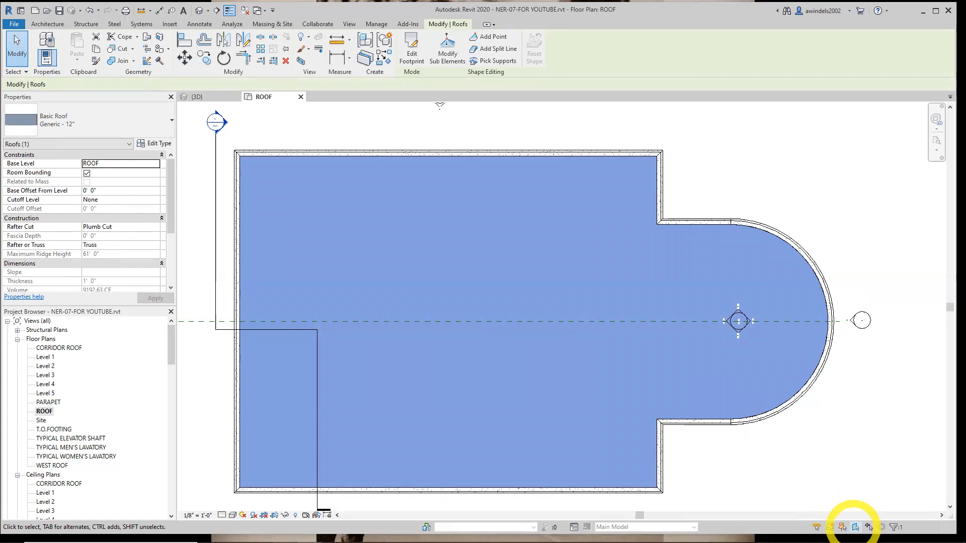
key("Escape")
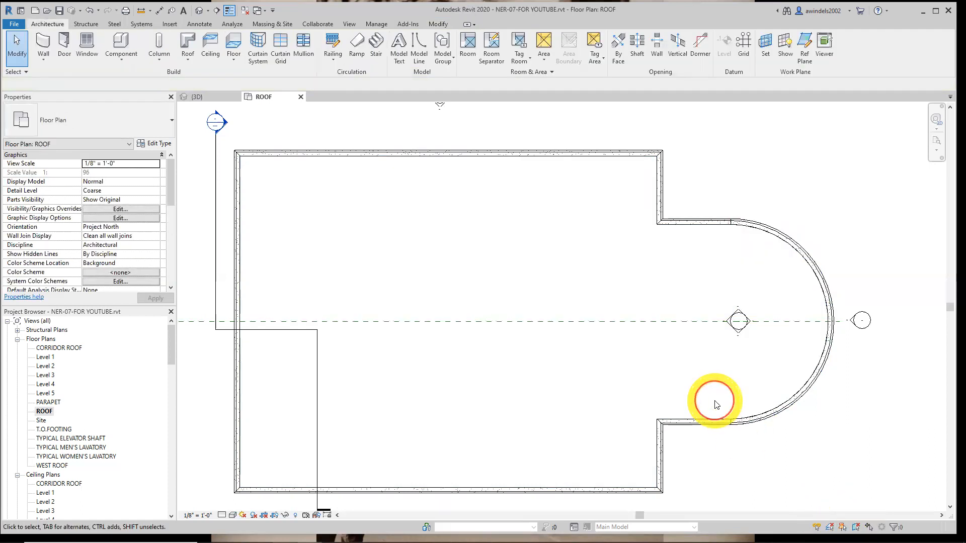
left_click(856, 527)
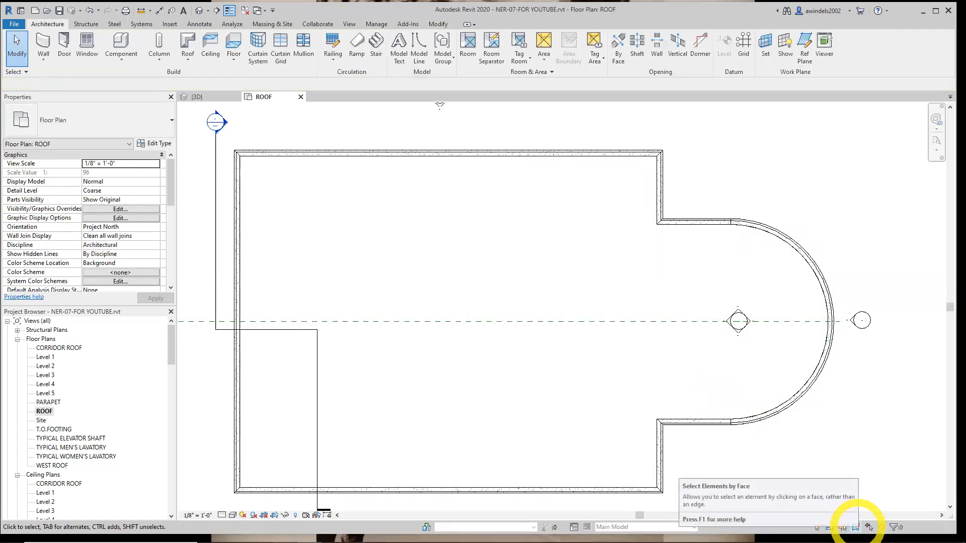
left_click(750, 411)
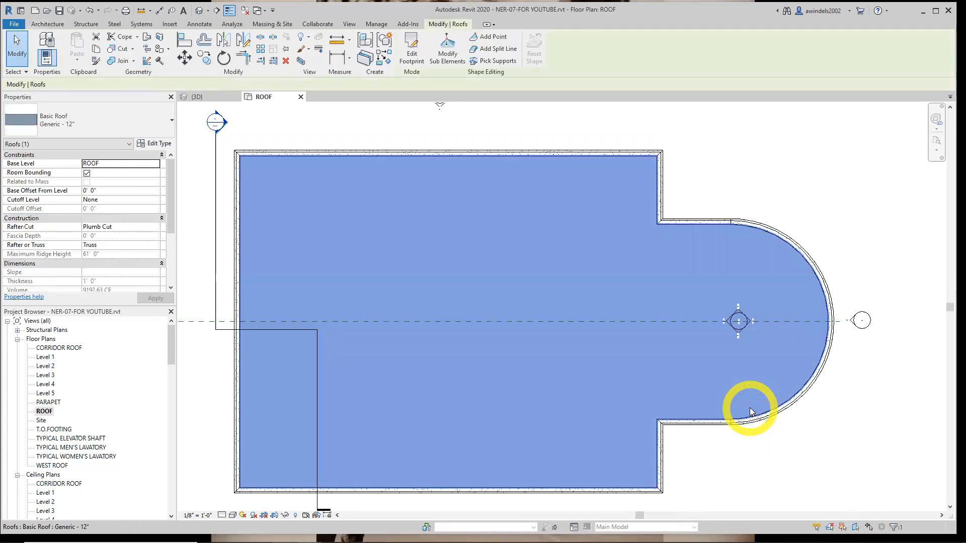
key("Escape")
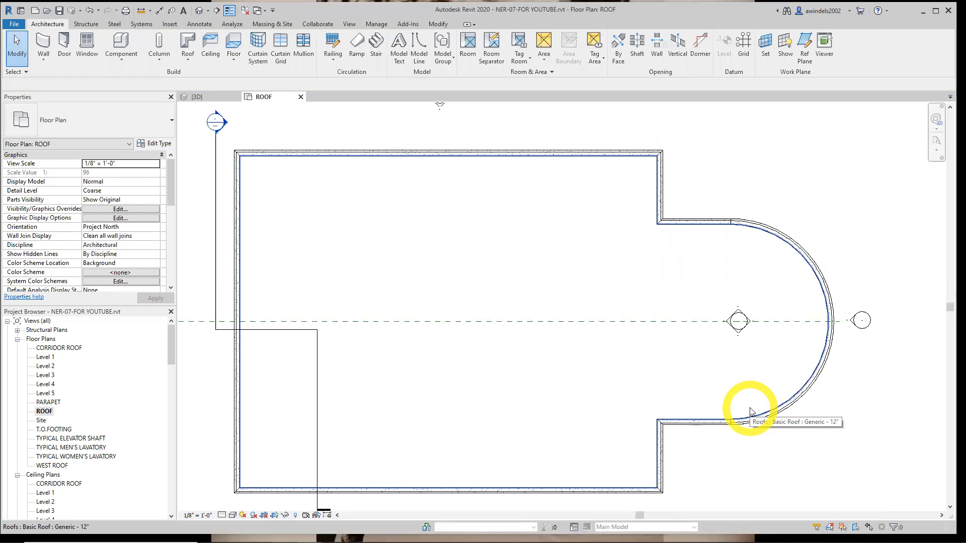
Duplicate the east wing roof's Generic - 12" type as 4" Insulated Concrete Roof
left_click(732, 390)
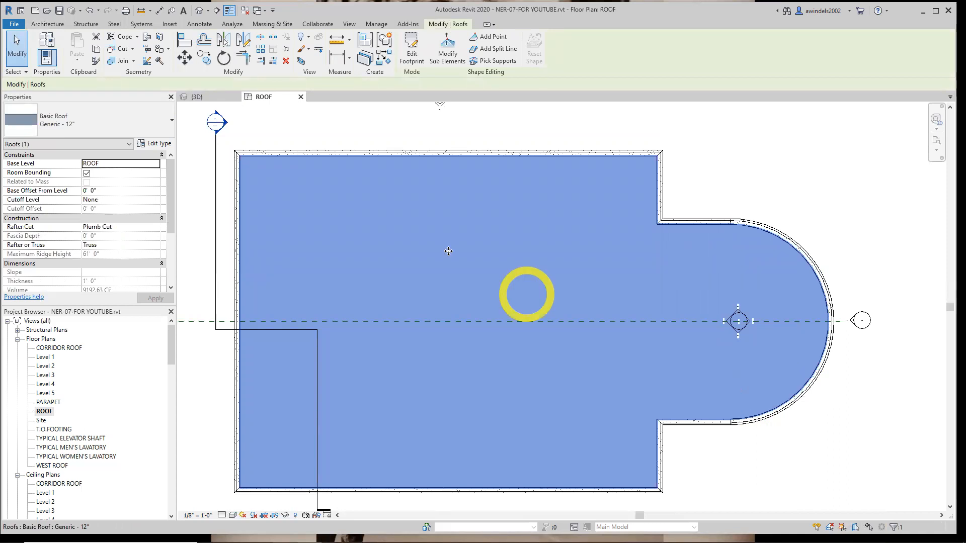
left_click(154, 146)
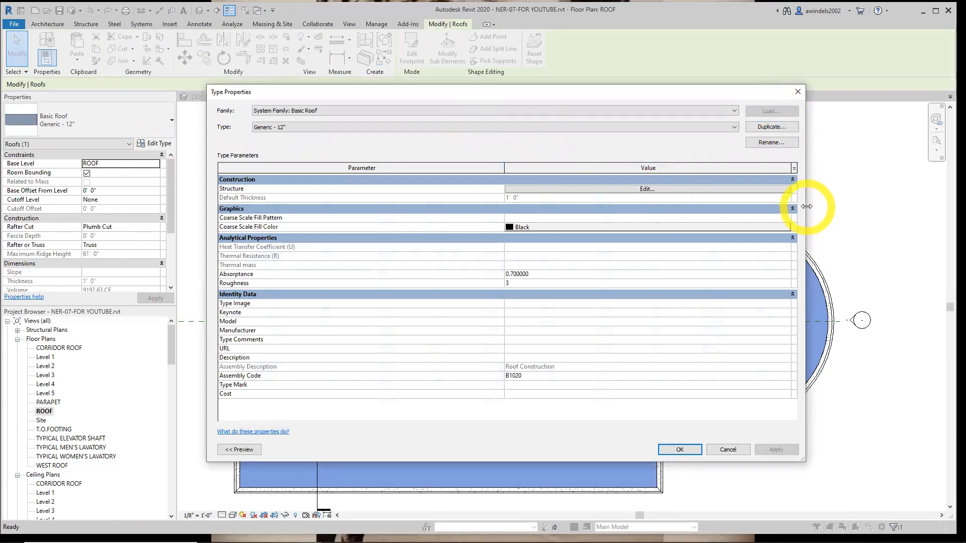
left_click_drag(806, 206, 626, 206)
left_click_drag(525, 97, 704, 115)
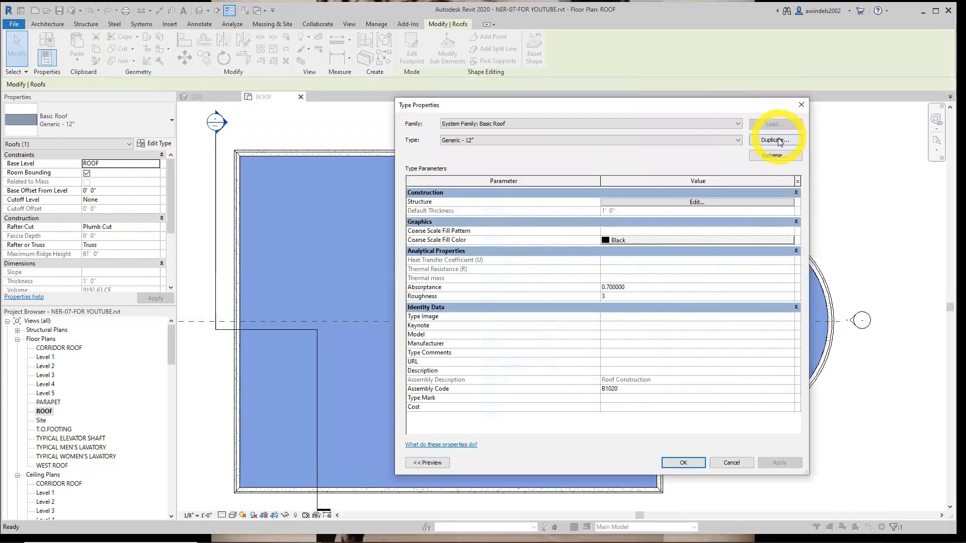
left_click(774, 140)
left_click(598, 311)
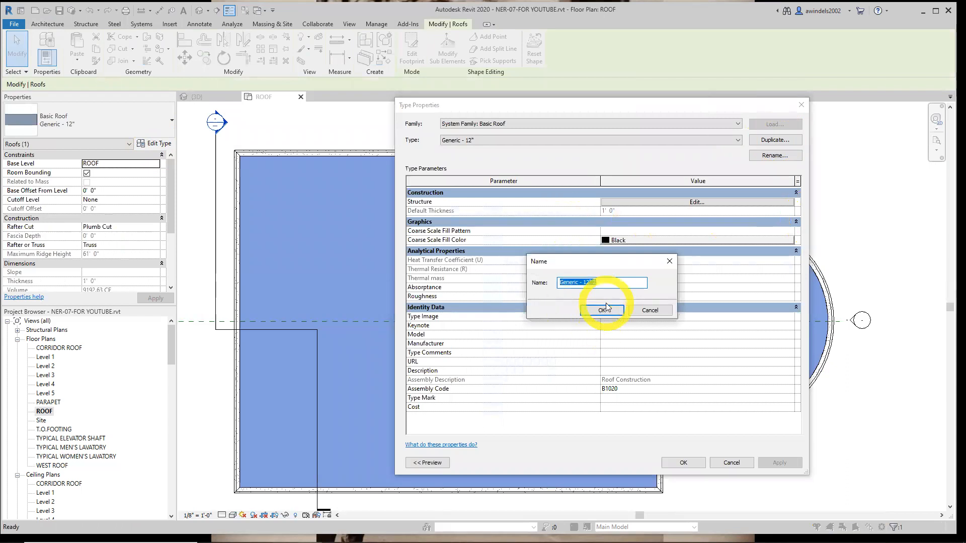
type("4\" Insulated Concrete Roof")
left_click(603, 310)
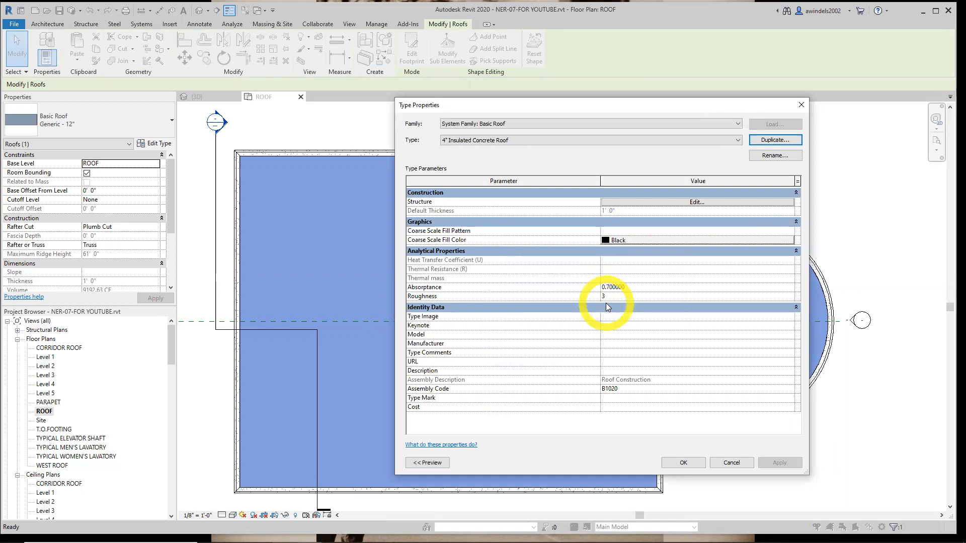
Edit the new roof type's structure and set the Structure [1] layer's thickness to 0' 4"
left_click(705, 201)
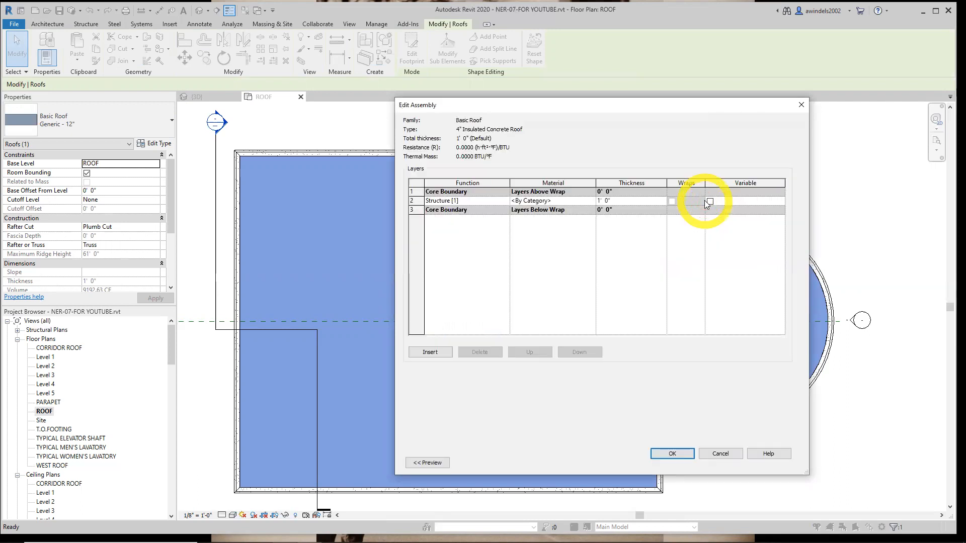
left_click_drag(612, 110, 595, 115)
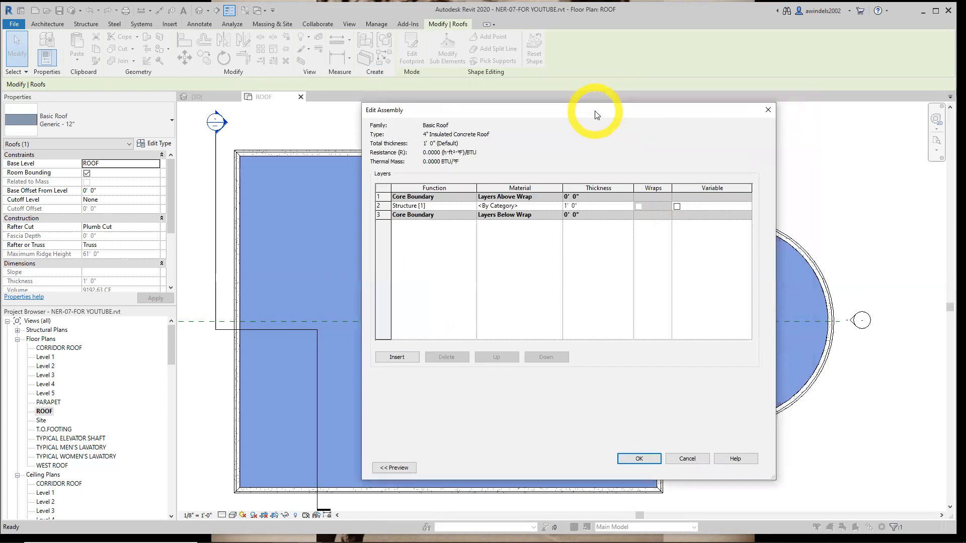
left_click(587, 206)
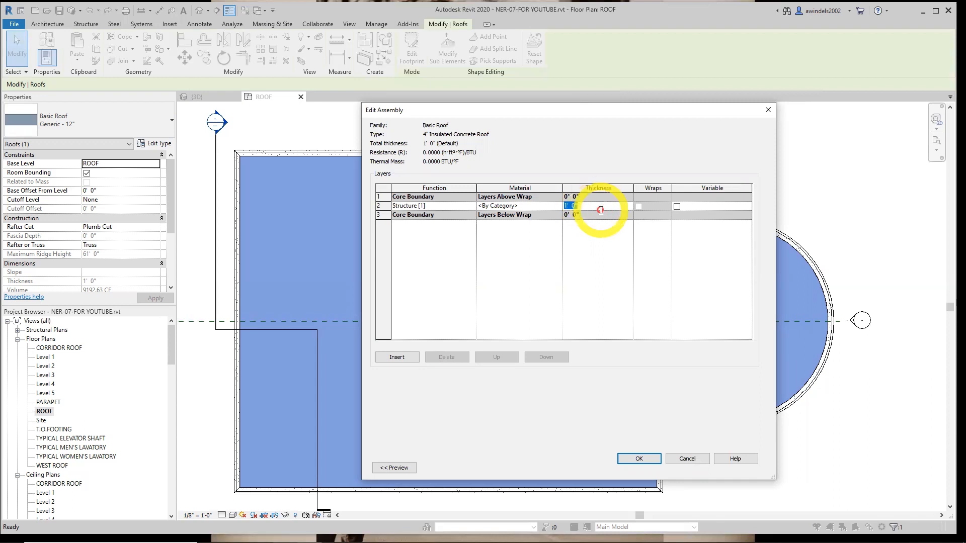
type("4")
key("Tab")
left_click(600, 207)
type("0' 4")
key("Tab")
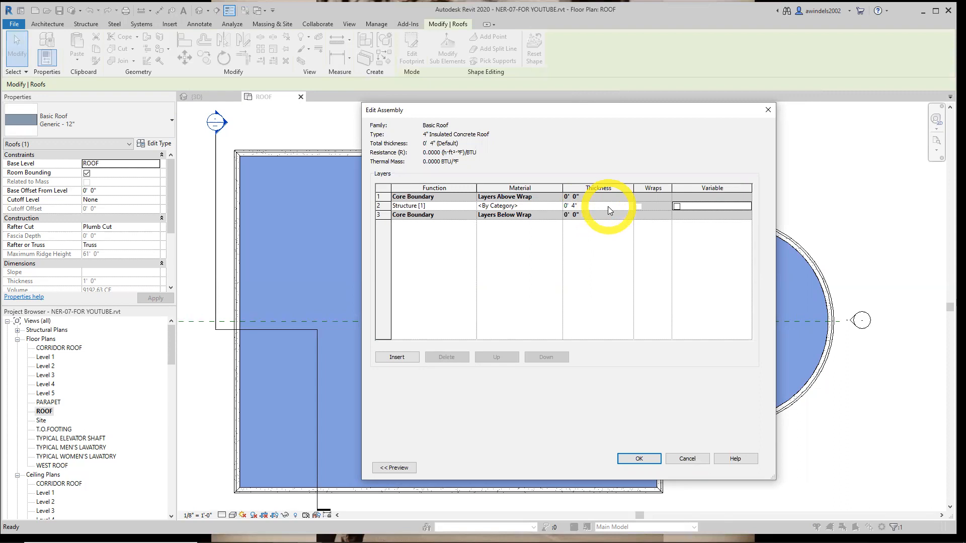
Search the materials for concrete and assign Concrete, Lightweight to the Structure [1] layer
left_click(550, 206)
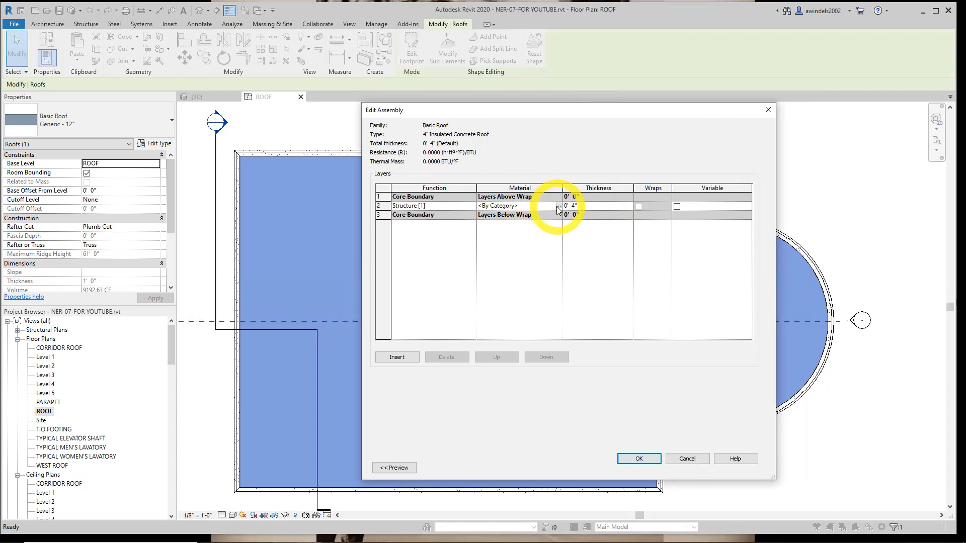
left_click(558, 205)
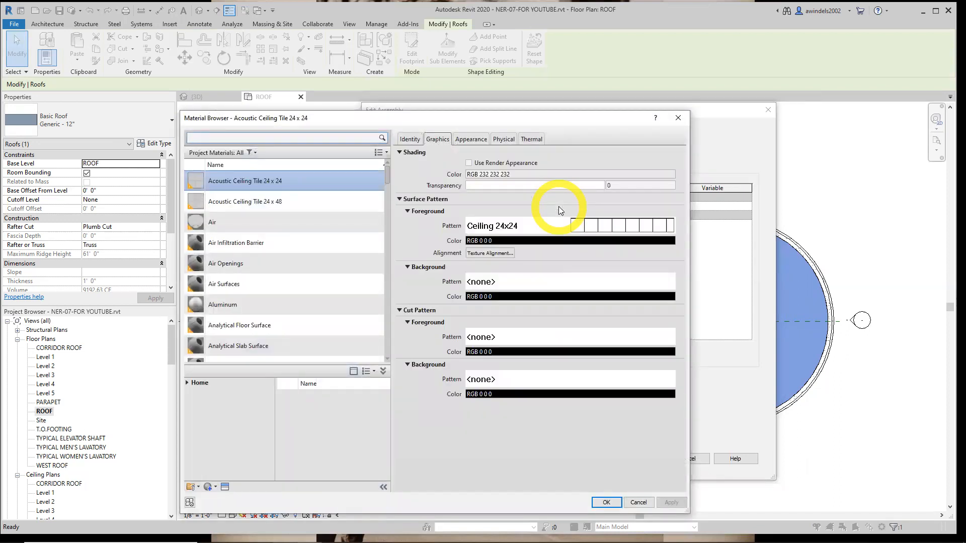
left_click(317, 136)
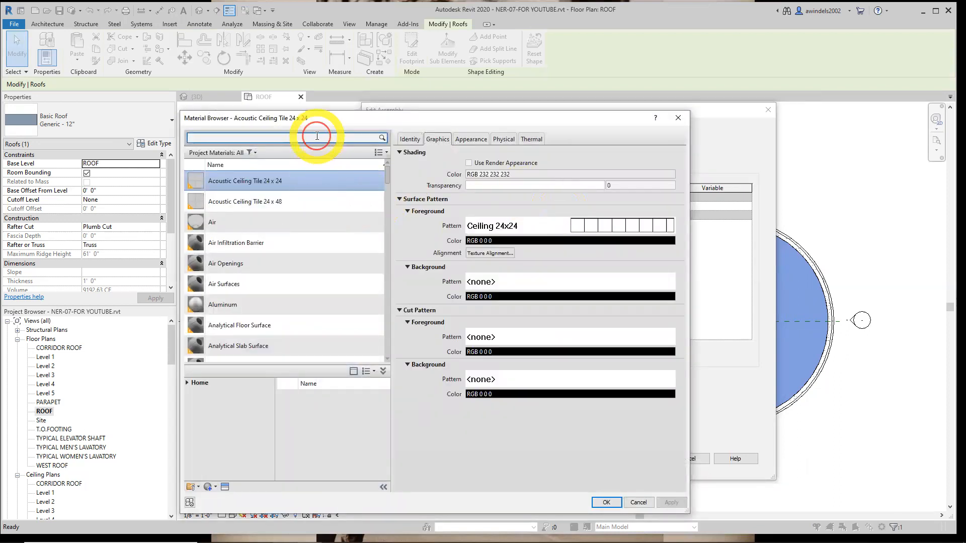
type("concrete")
key("Return")
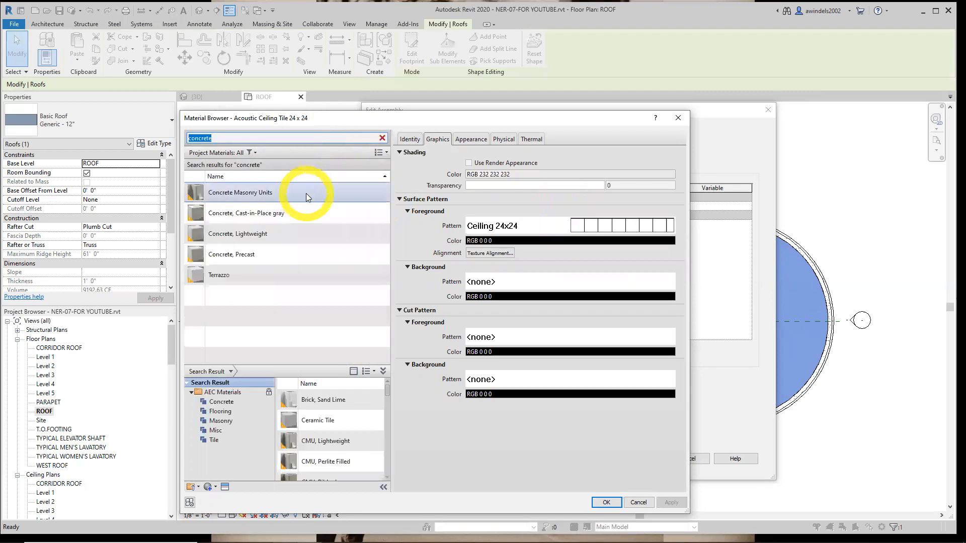
left_click(303, 233)
key("Escape")
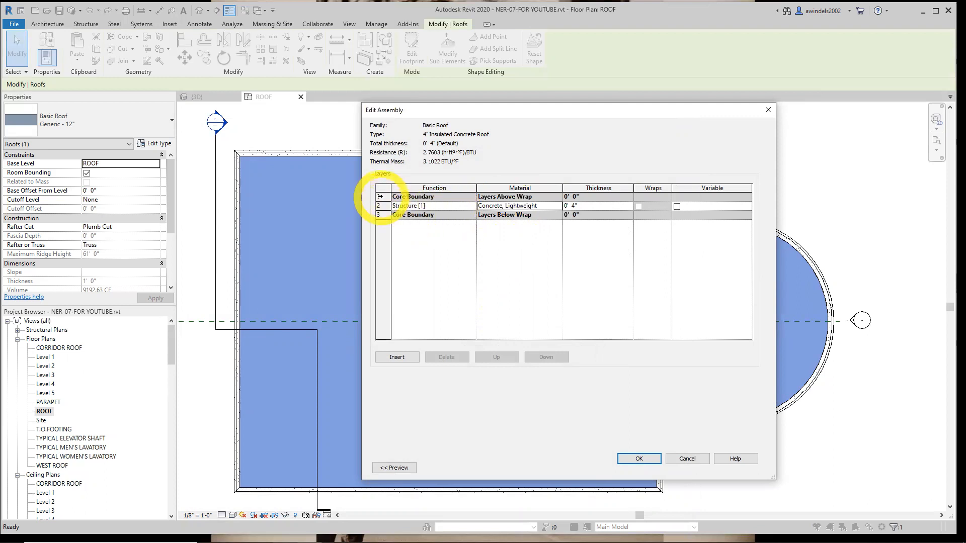
Insert a layer above the upper core boundary and set its function to Substrate [2]
left_click(379, 196)
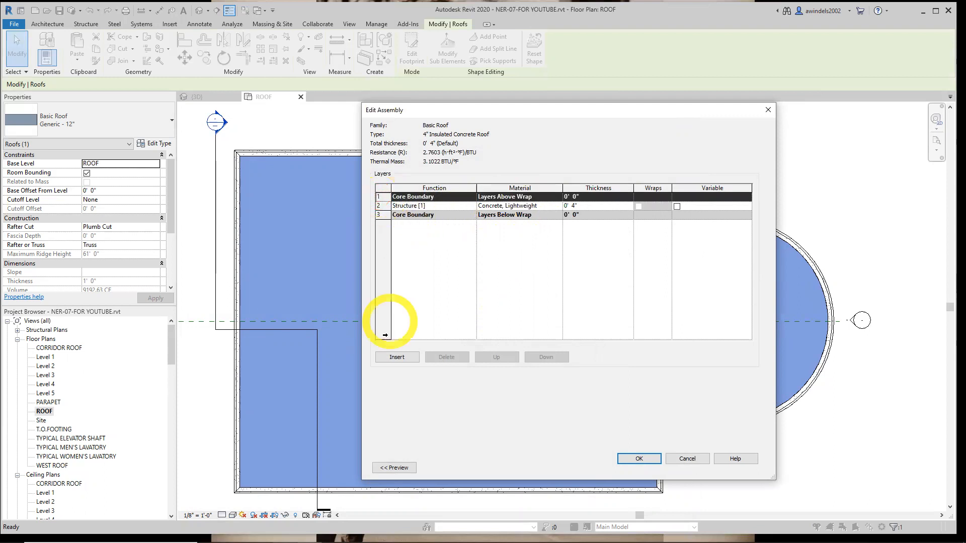
left_click(400, 358)
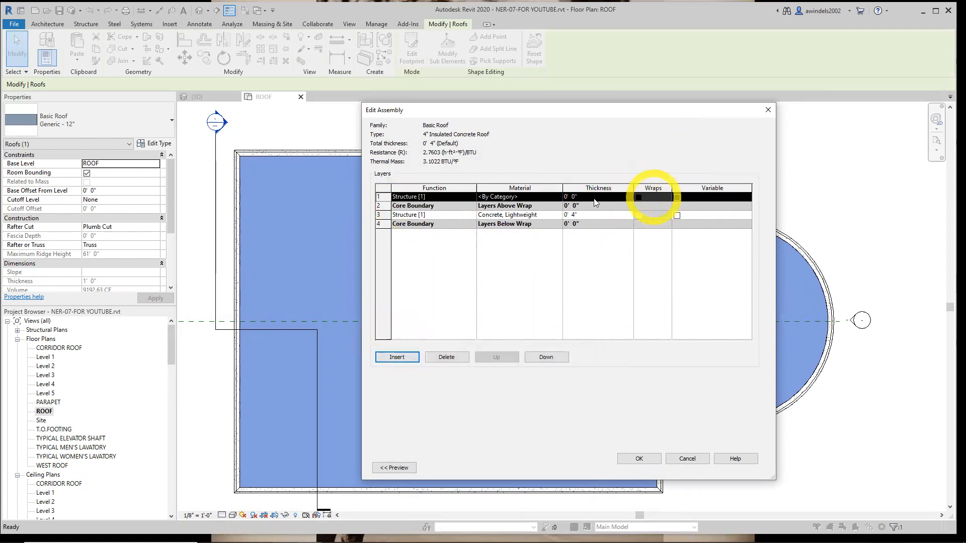
left_click(461, 198)
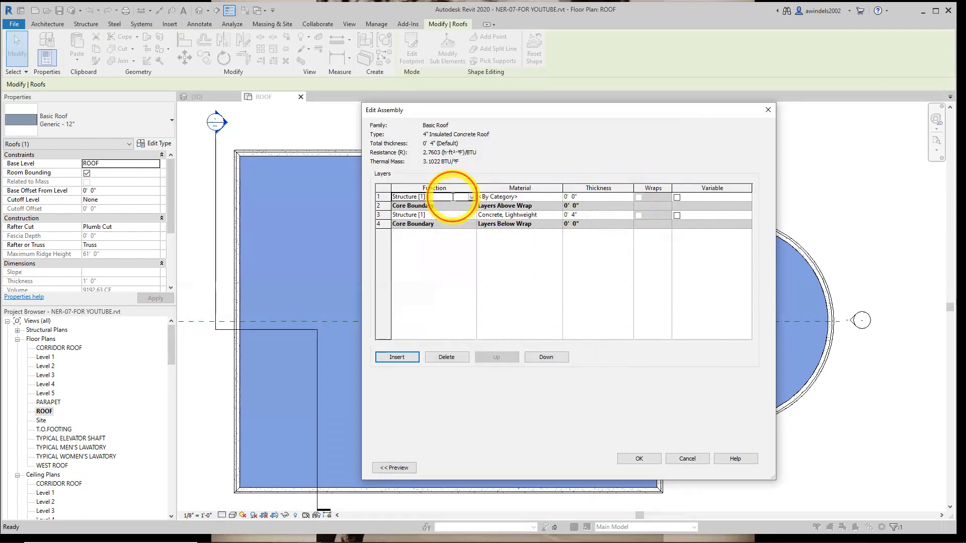
left_click(463, 198)
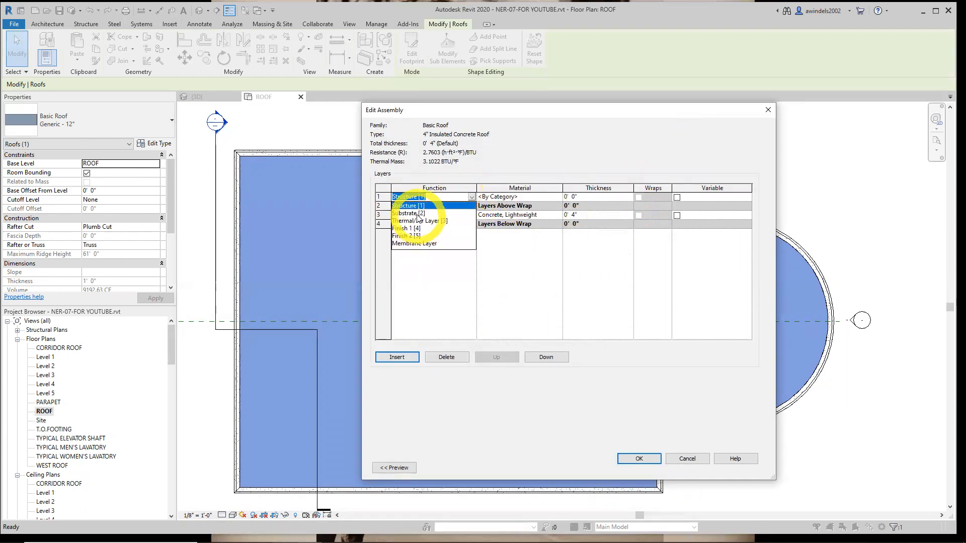
left_click(415, 213)
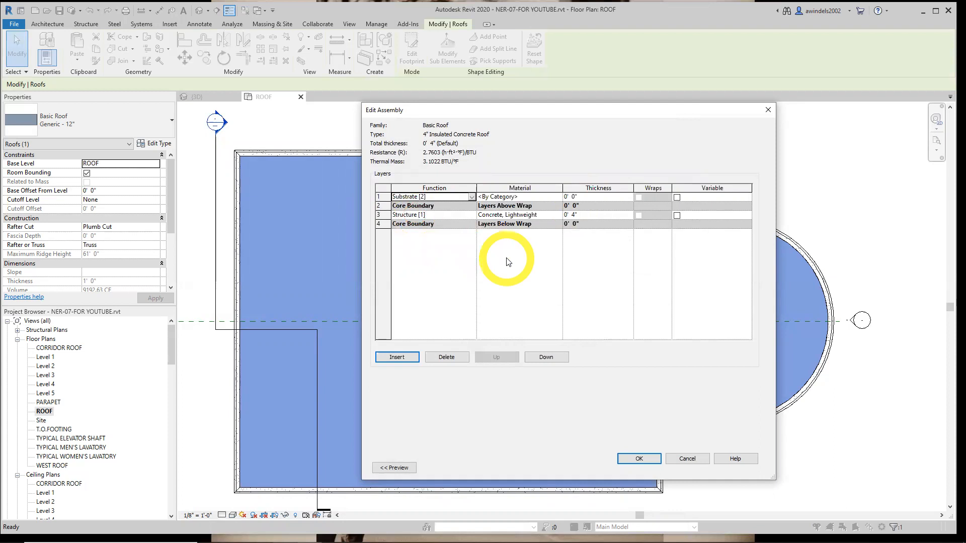
Search the materials for rigid and assign Rigid insulation to the Substrate [2] layer
left_click(528, 197)
left_click(559, 197)
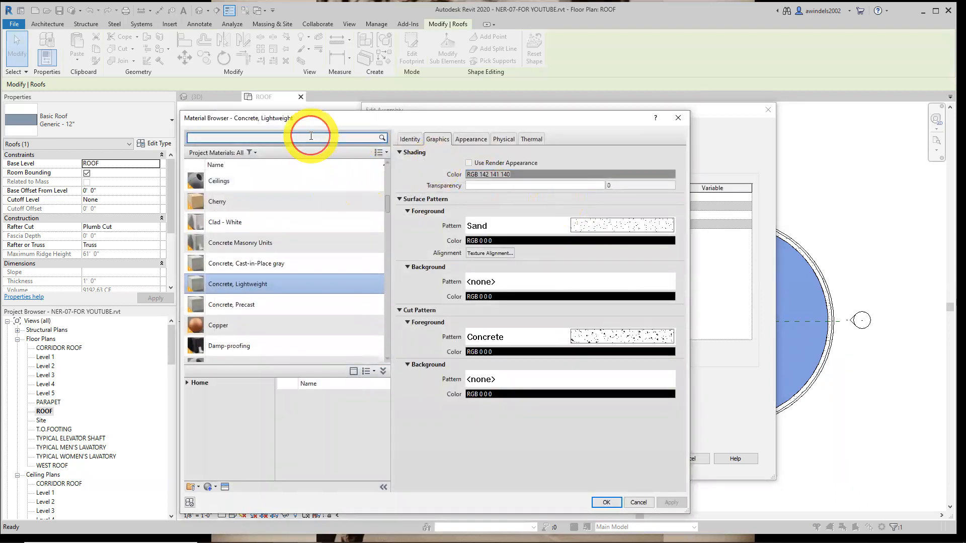
type("rigid")
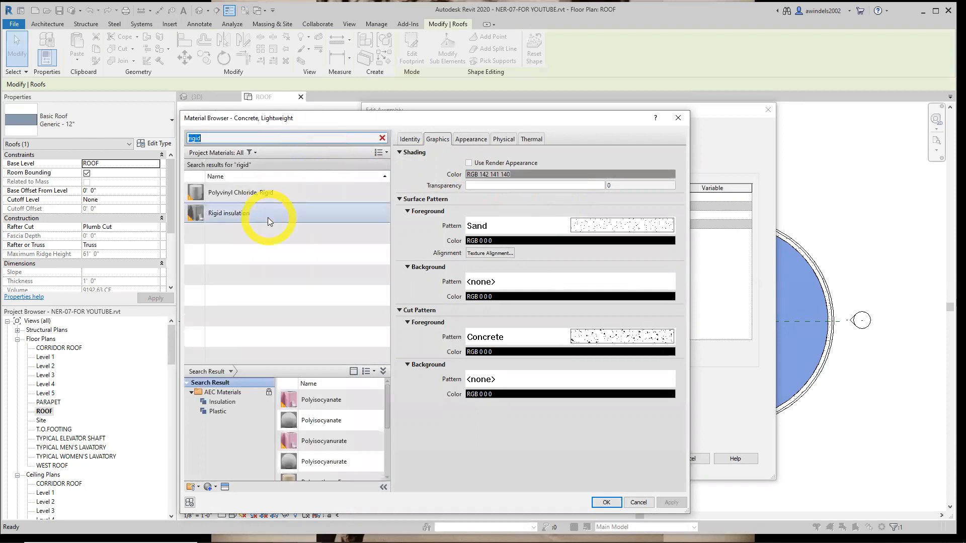
double_click(271, 213)
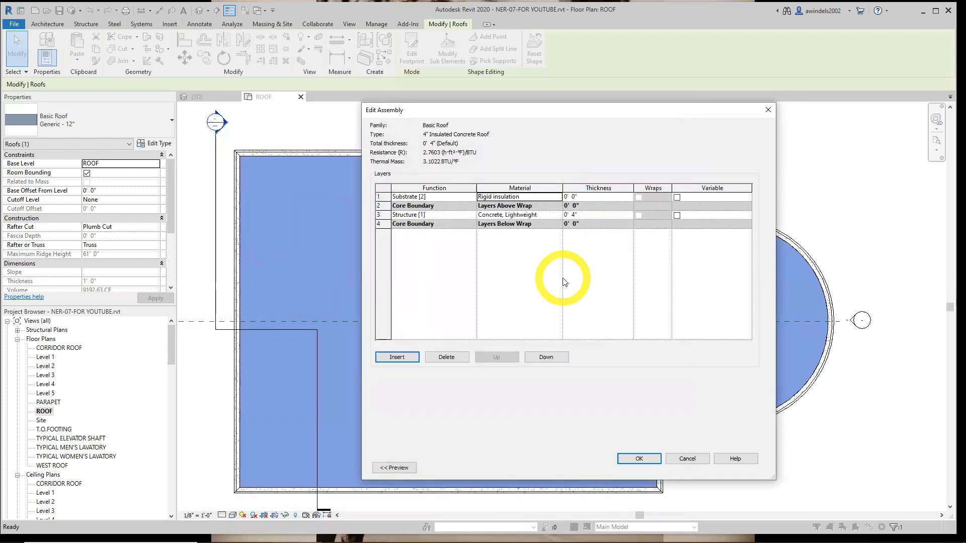
Set the rigid insulation layer's thickness to 0' 4" and make it variable
left_click(586, 197)
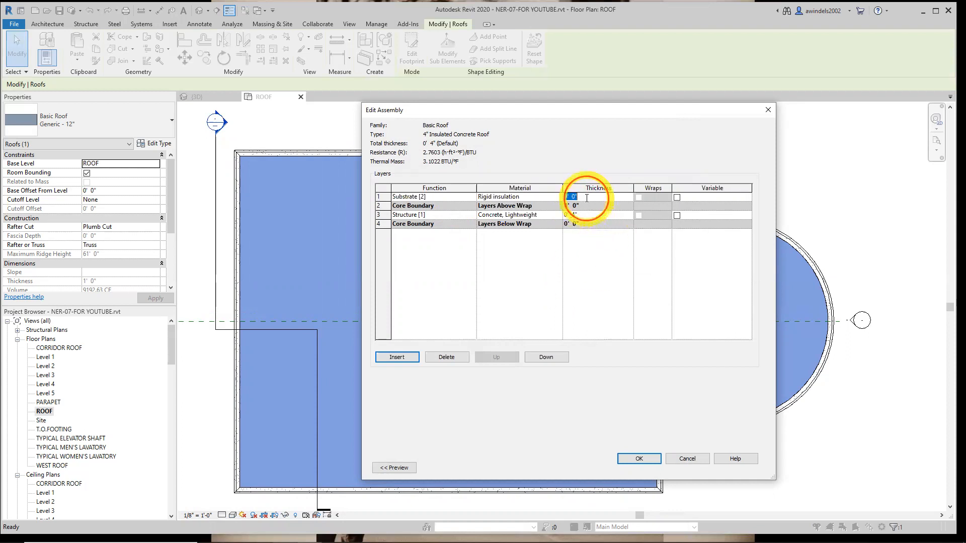
type("0' 4")
key("Tab")
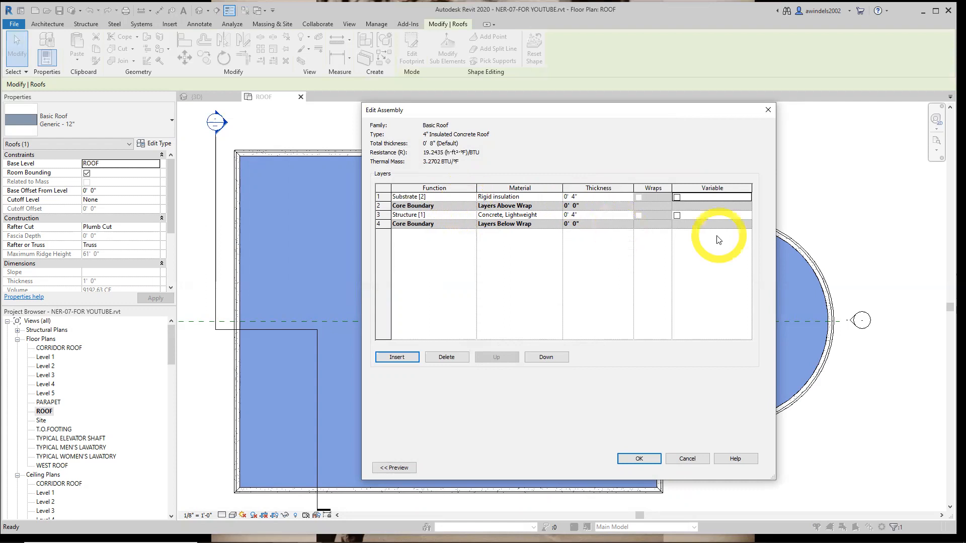
left_click(677, 198)
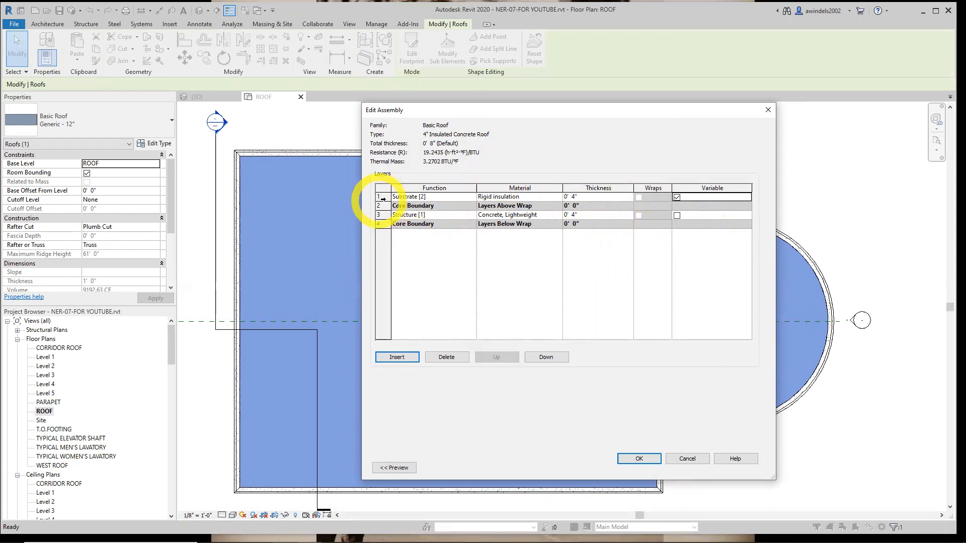
Show the assembly preview and insert a layer with function Finish 1 [4] above the rigid insulation
left_click(383, 197)
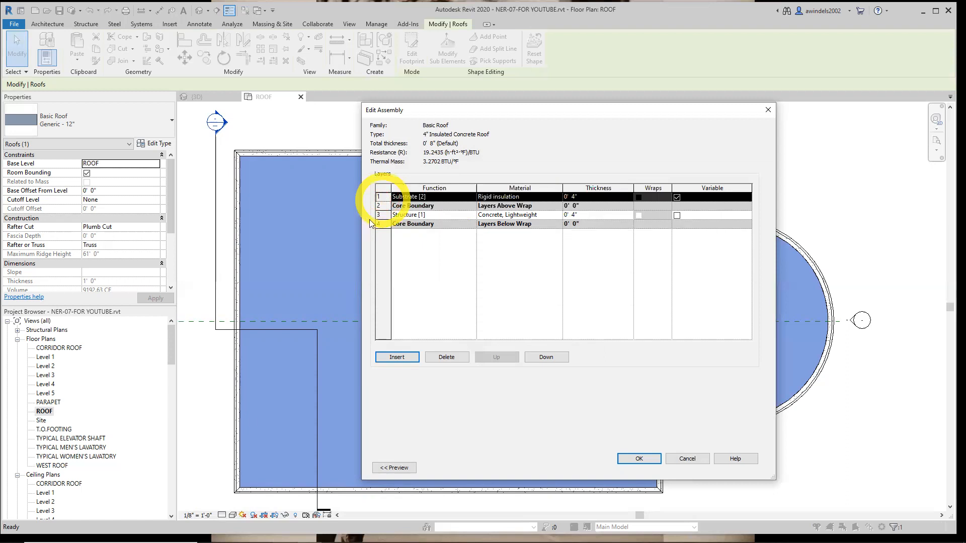
left_click(394, 468)
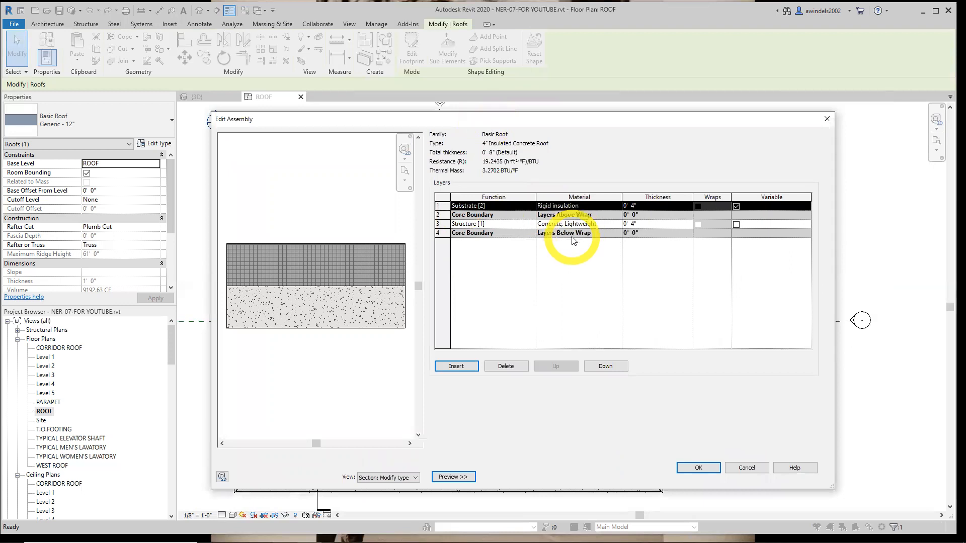
left_click(440, 206)
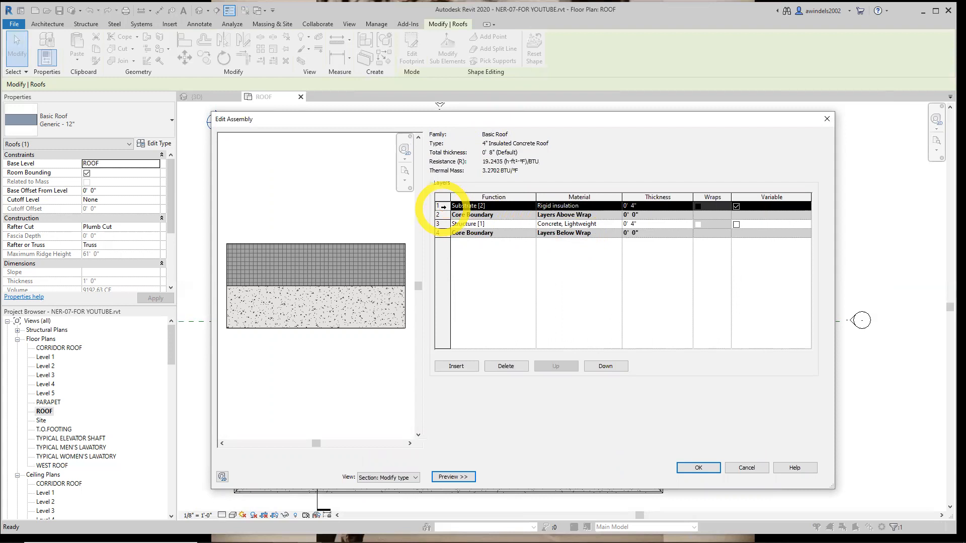
left_click(456, 366)
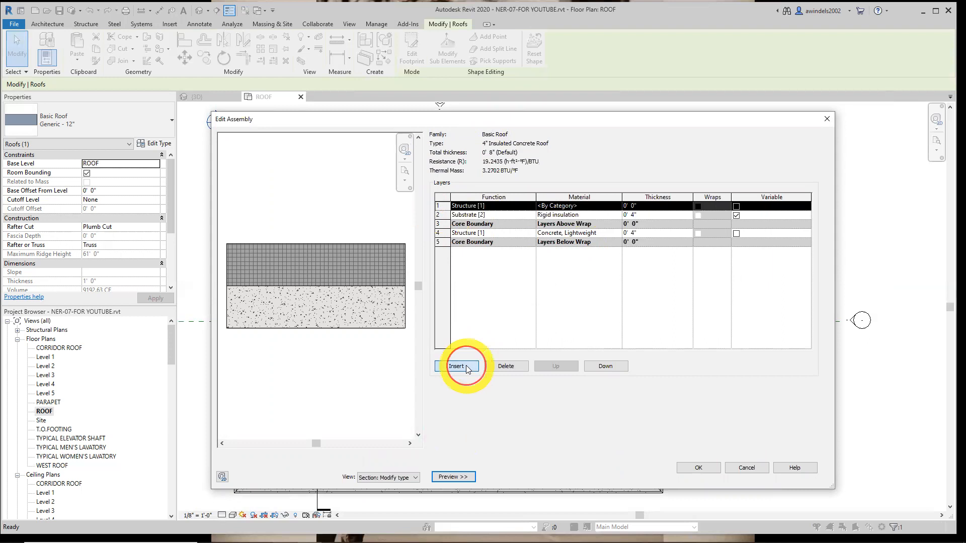
left_click(525, 208)
left_click(530, 206)
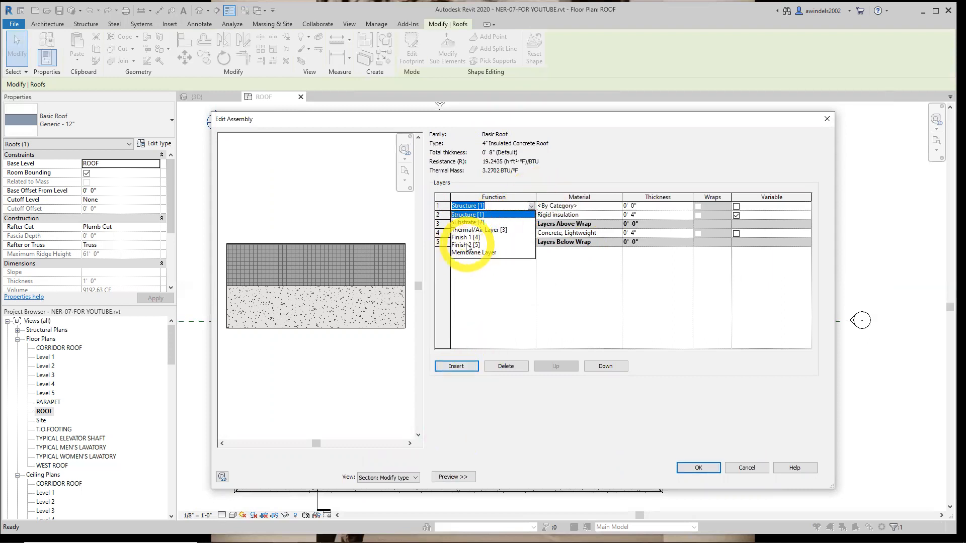
left_click(466, 237)
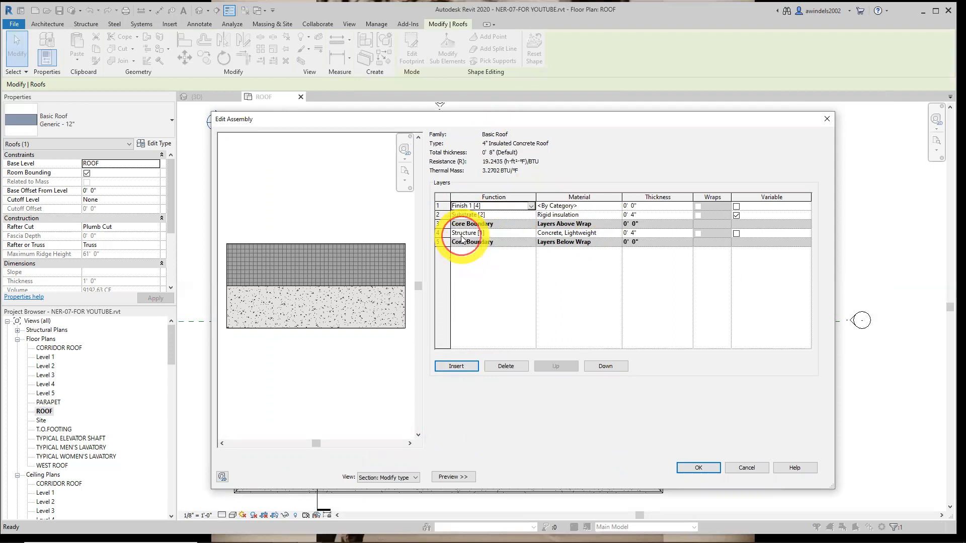
Search the materials for roofing and assign Roofing, EPDM Membrane to the Finish 1 [4] layer
left_click(585, 206)
left_click(615, 206)
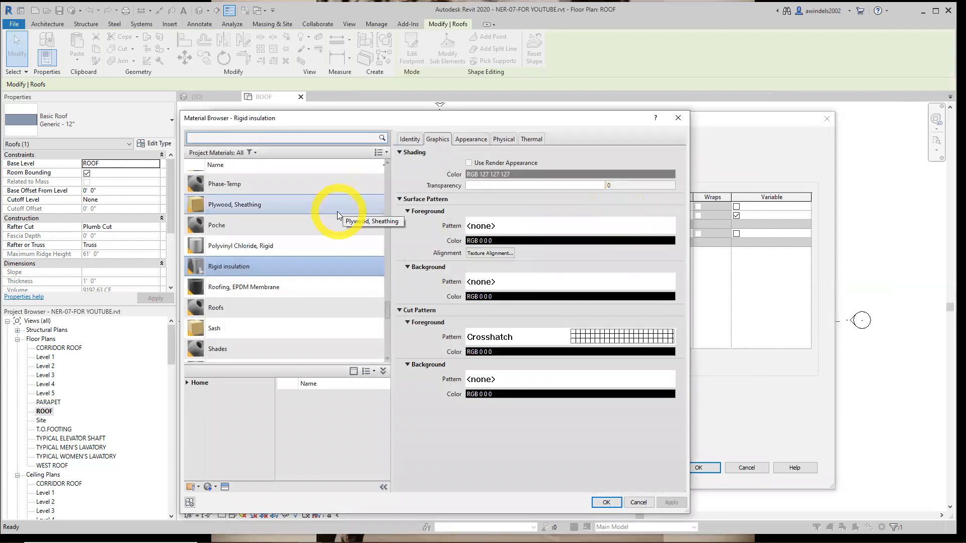
left_click(263, 138)
type("roofing")
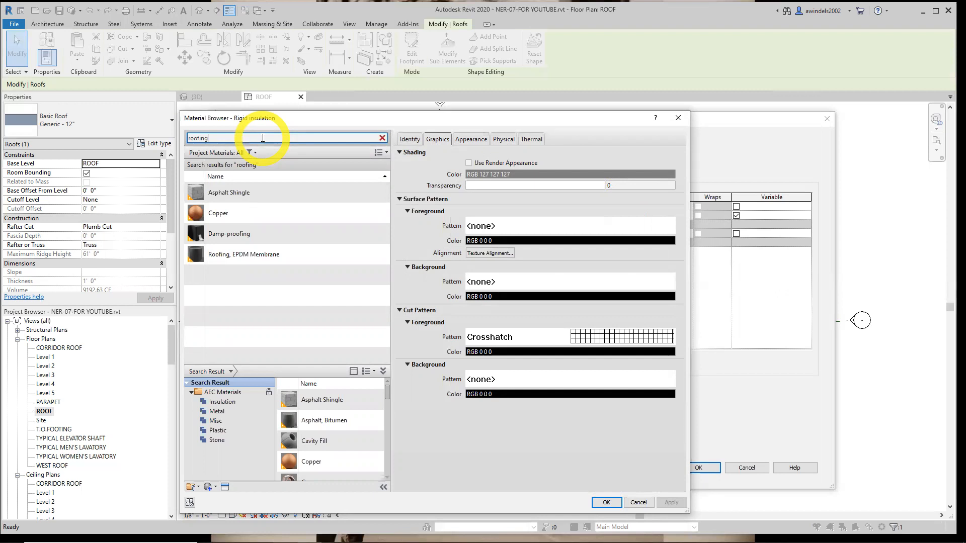
left_click(252, 255)
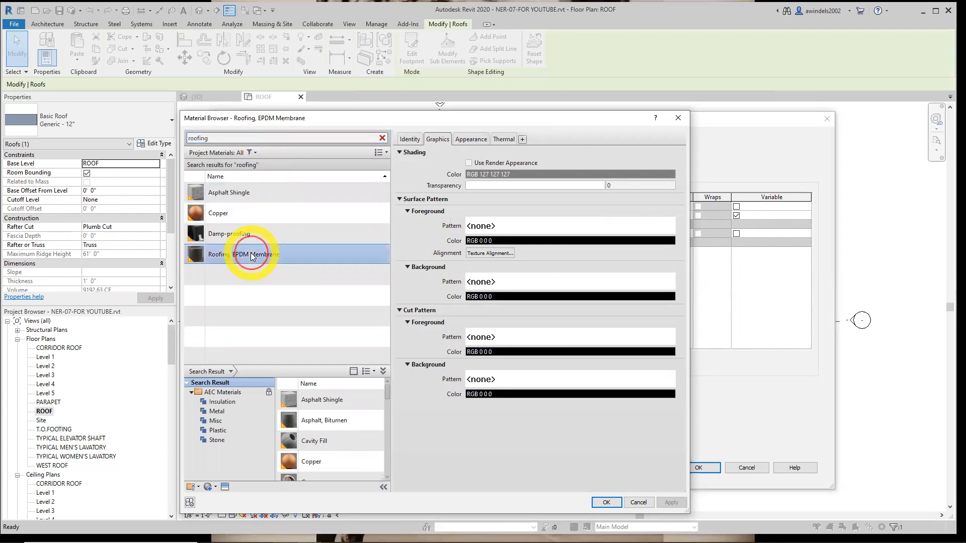
left_click(608, 503)
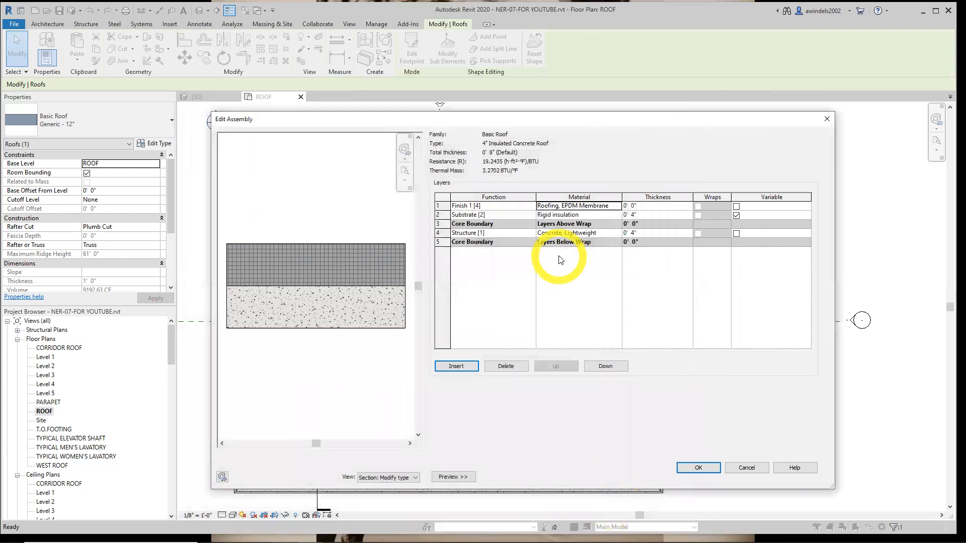
Set the EPDM membrane layer's thickness to 1/2" and accept the 4" Insulated Concrete Roof assembly and type properties
left_click(650, 204)
type("1/2")
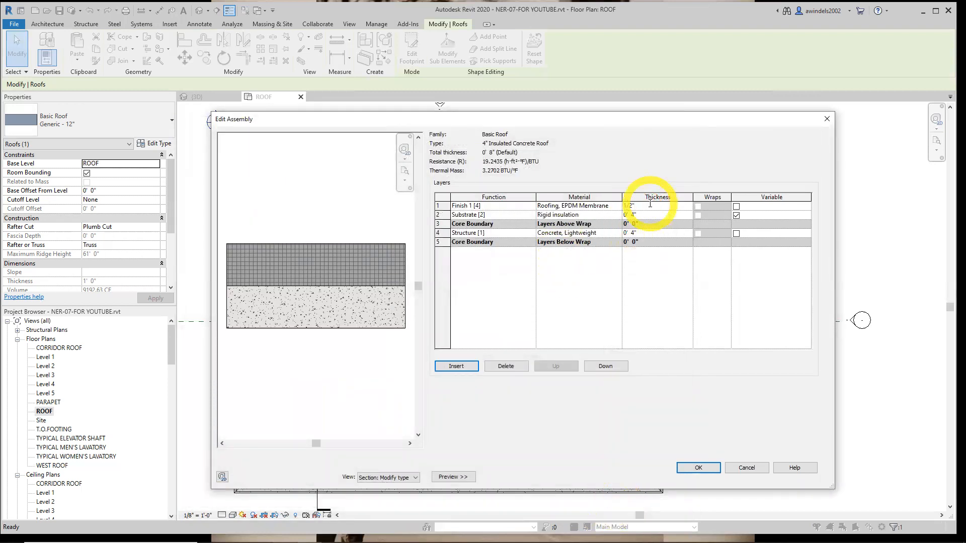
key("Tab")
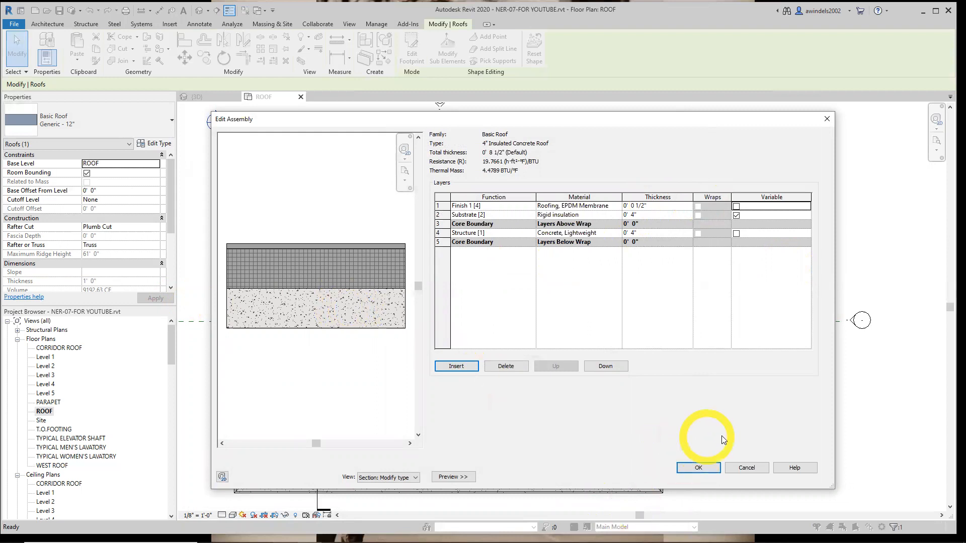
left_click(703, 469)
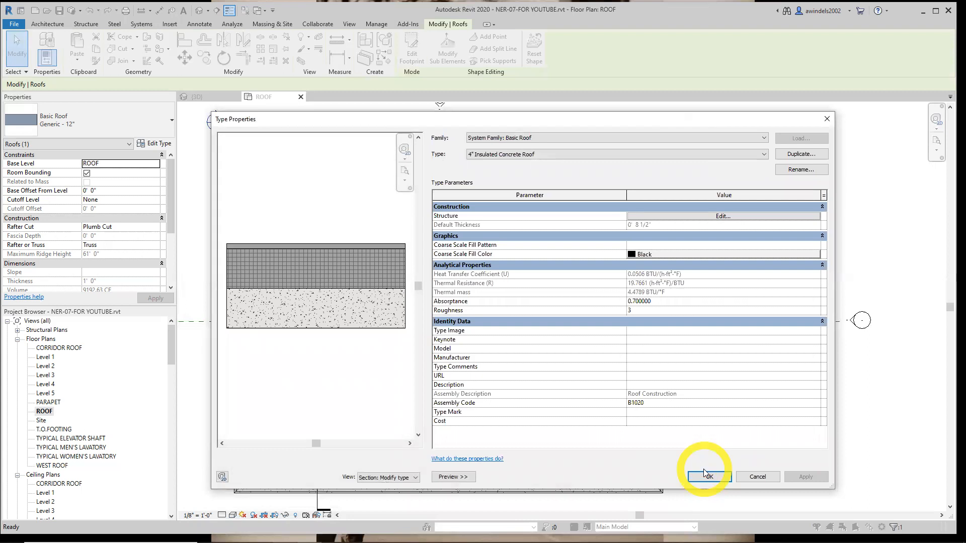
left_click(709, 479)
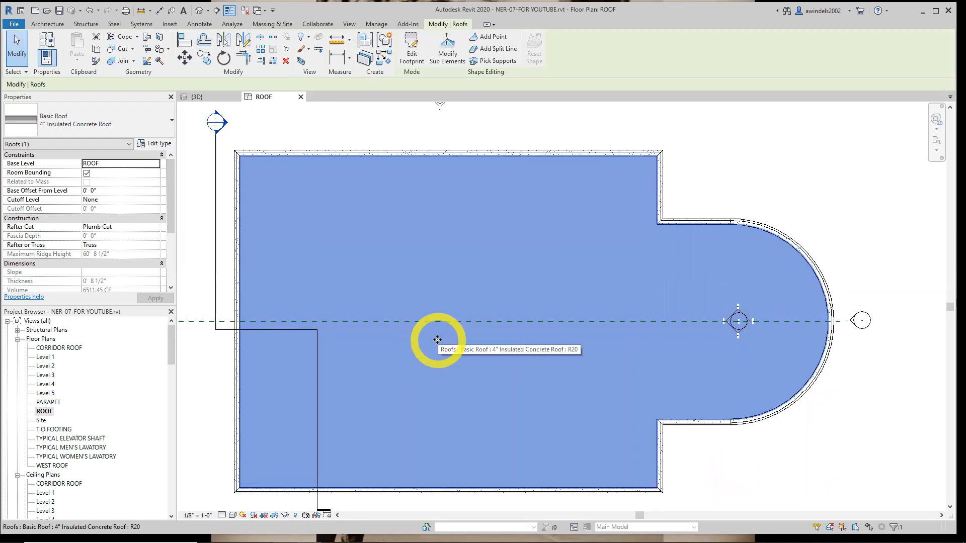
Add a split line across the rectangular part of the roof, from the north edge's midpoint to the south edge's midpoint
middle_click_drag(452, 340, 496, 319)
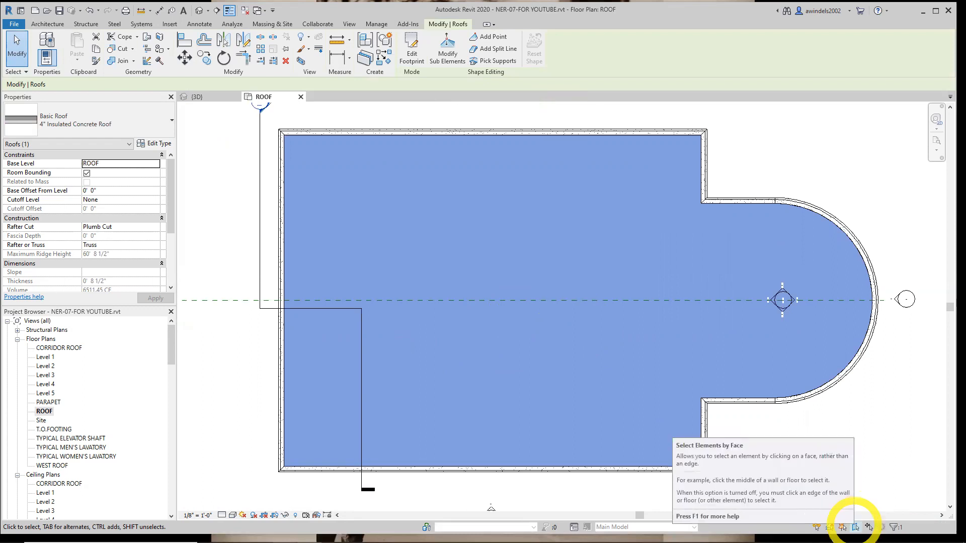
left_click(489, 50)
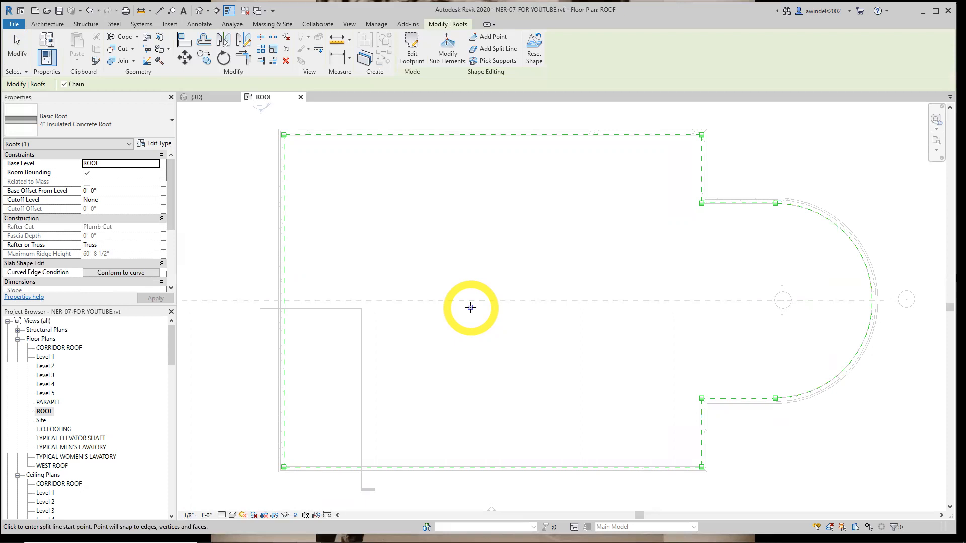
left_click(493, 134)
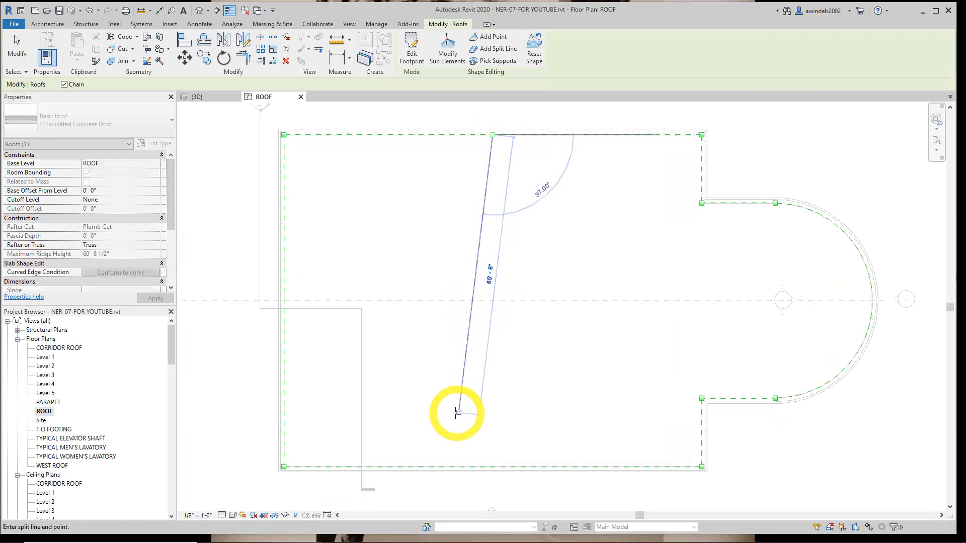
left_click(493, 466)
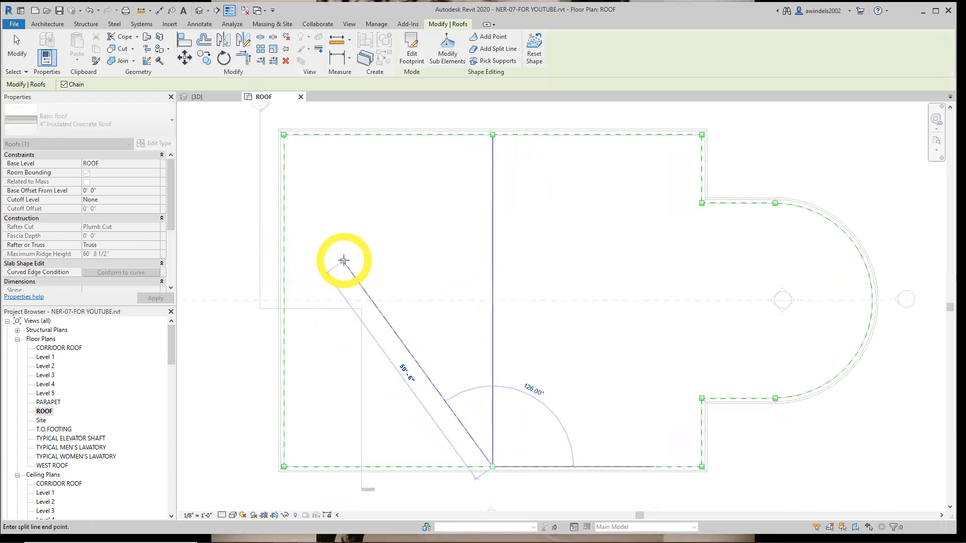
key("Escape")
key("Escape")
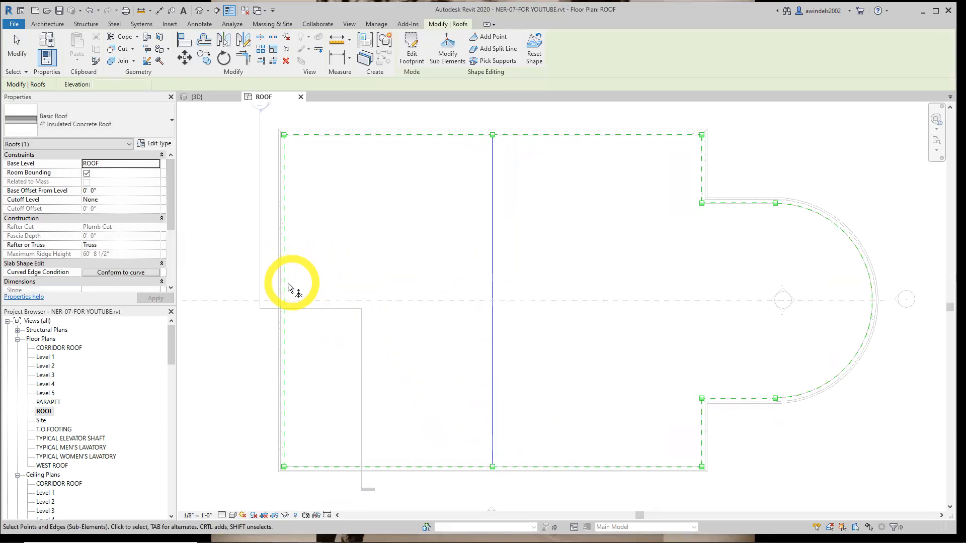
left_click(495, 55)
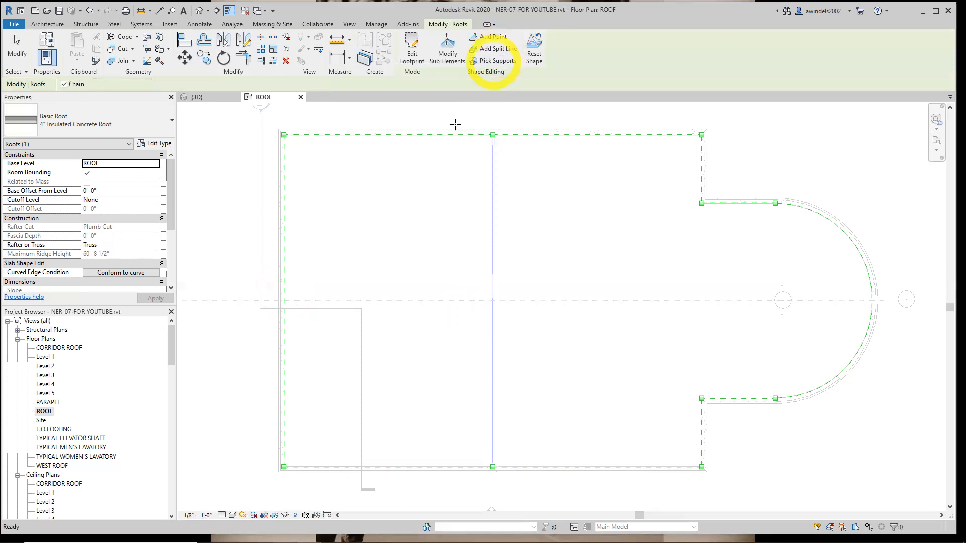
left_click(284, 300)
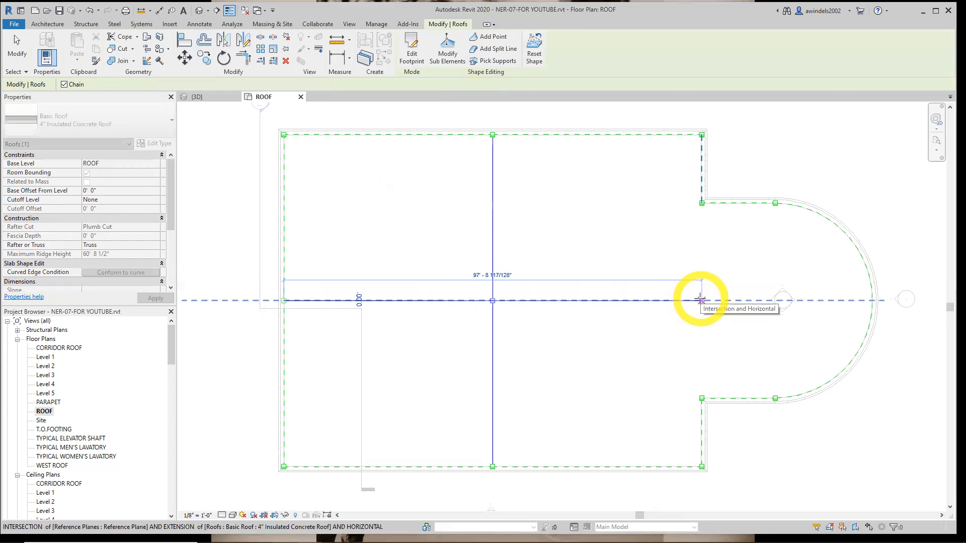
key("Escape")
key("Escape")
Add a split line between the two inner corners where the curved bay meets the rectangular part of the roof
left_click(500, 48)
left_click(703, 203)
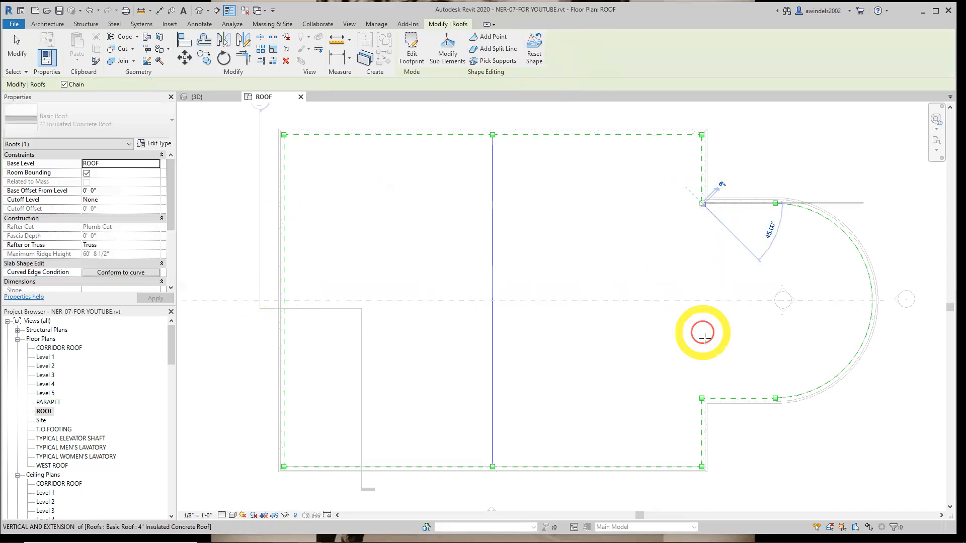
left_click(702, 399)
key("Escape")
key("Escape")
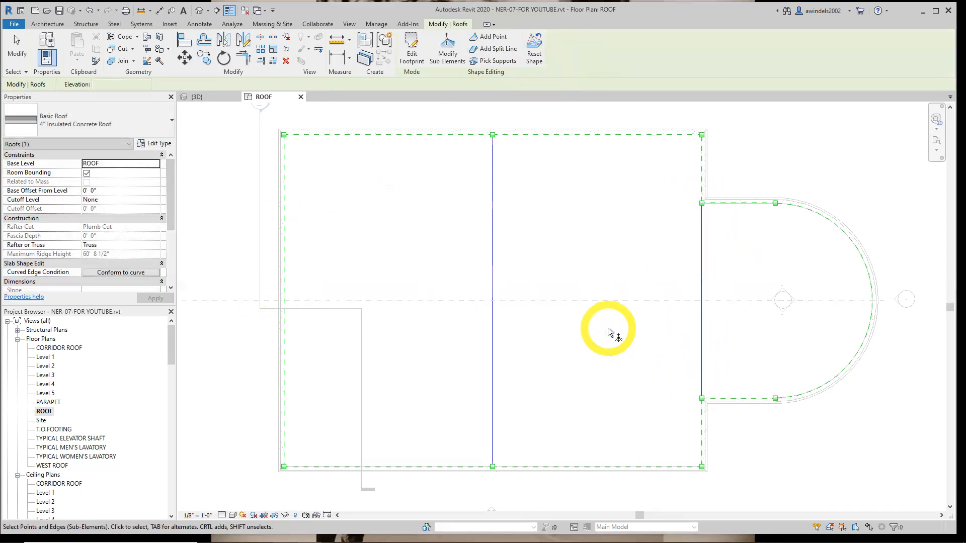
Add a split line from the midpoint of the curved bay's split line to the midpoint of the roof's west edge
left_click(445, 36)
left_click(485, 49)
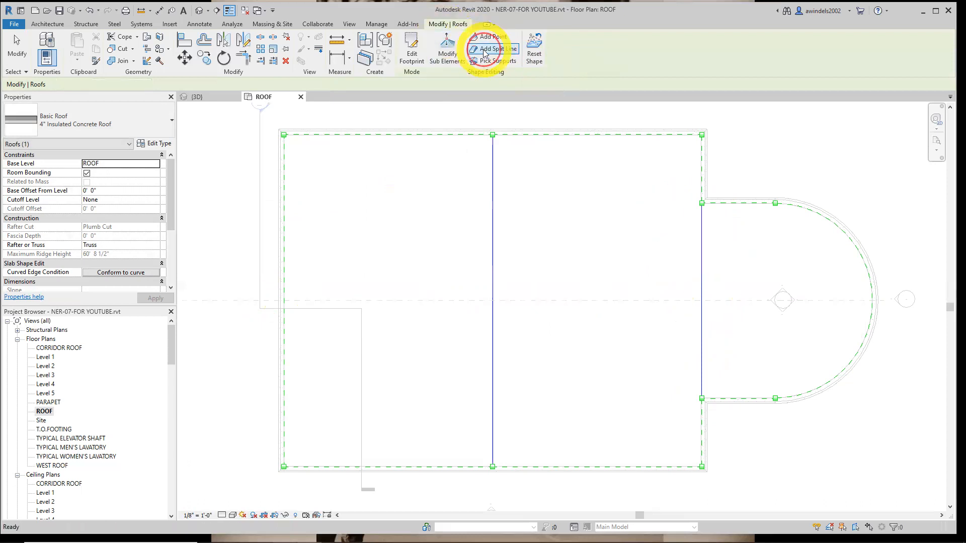
left_click(702, 301)
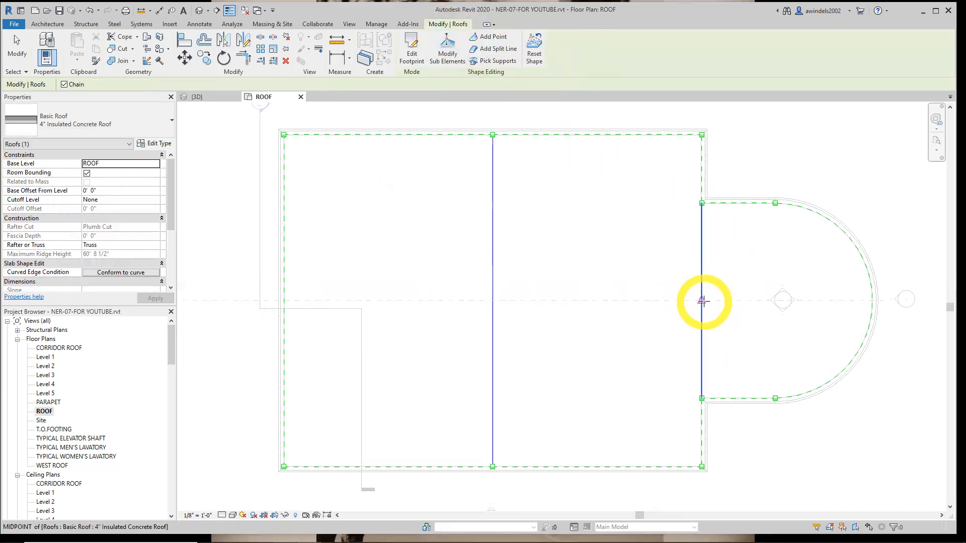
left_click(288, 301)
key("Escape")
key("Escape")
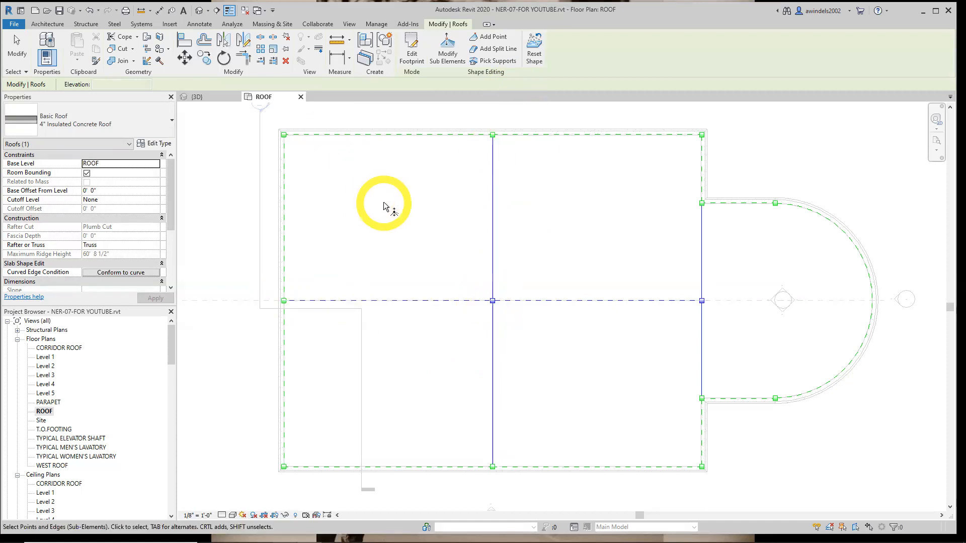
Draw Thin Lines detail lines from the rectangle's northwest inner corner through the split-line crossing to its southeast inner corner
left_click(193, 25)
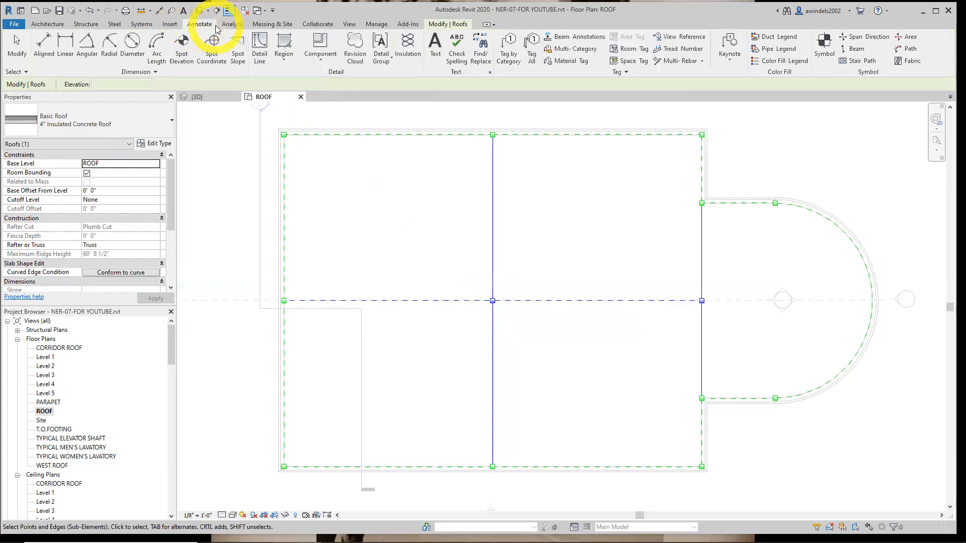
left_click(259, 51)
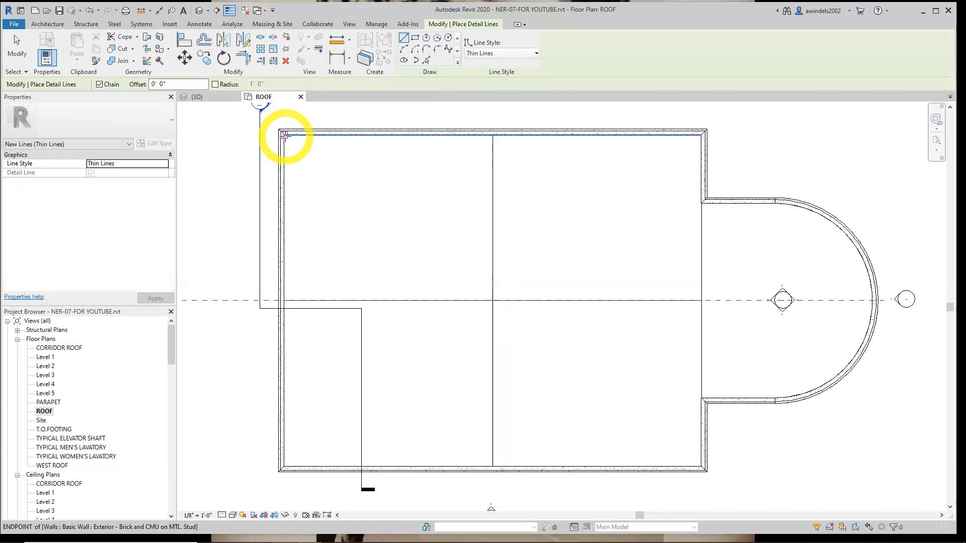
left_click(284, 136)
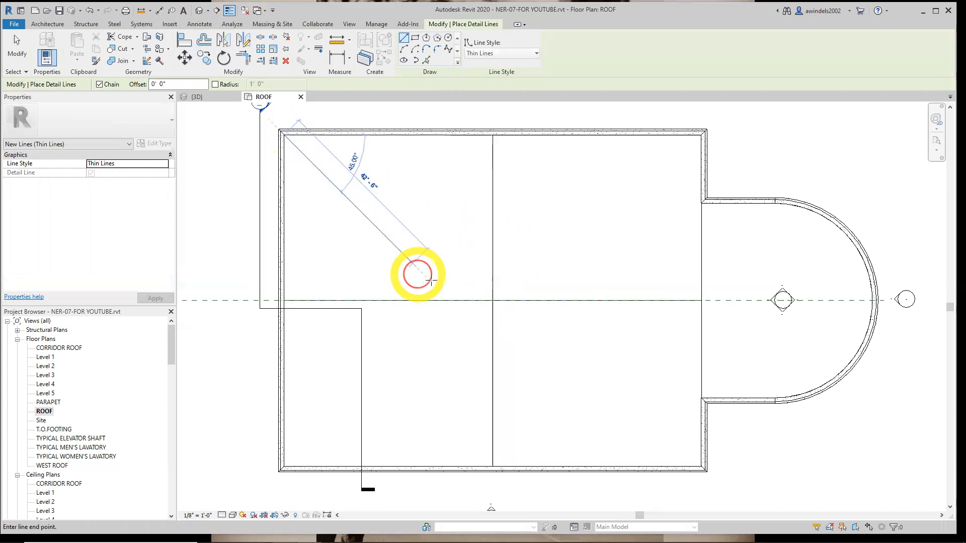
left_click(492, 301)
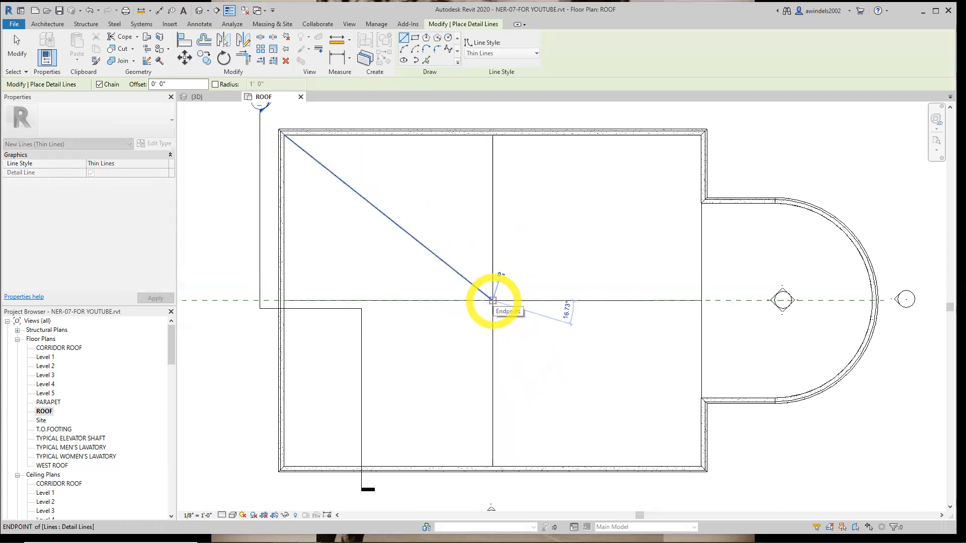
left_click(702, 467)
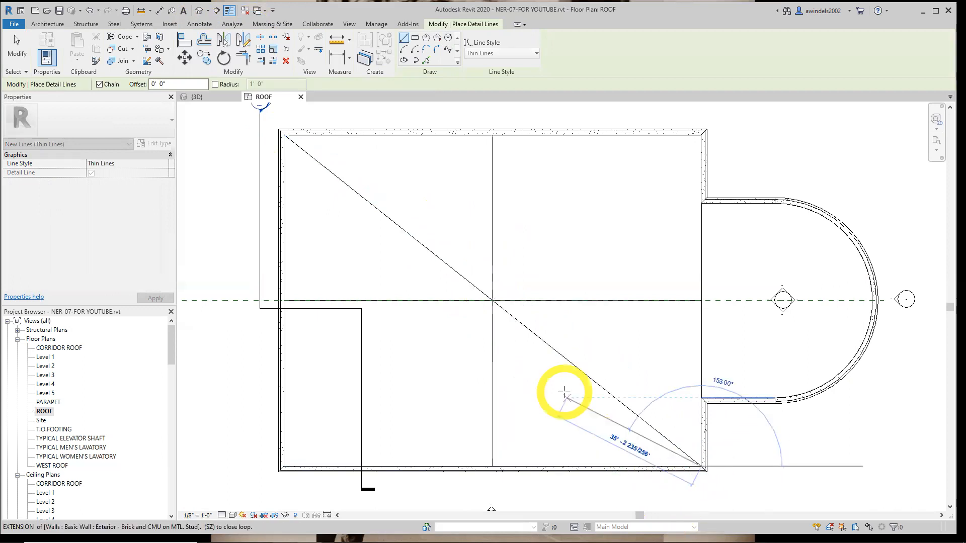
key("Escape")
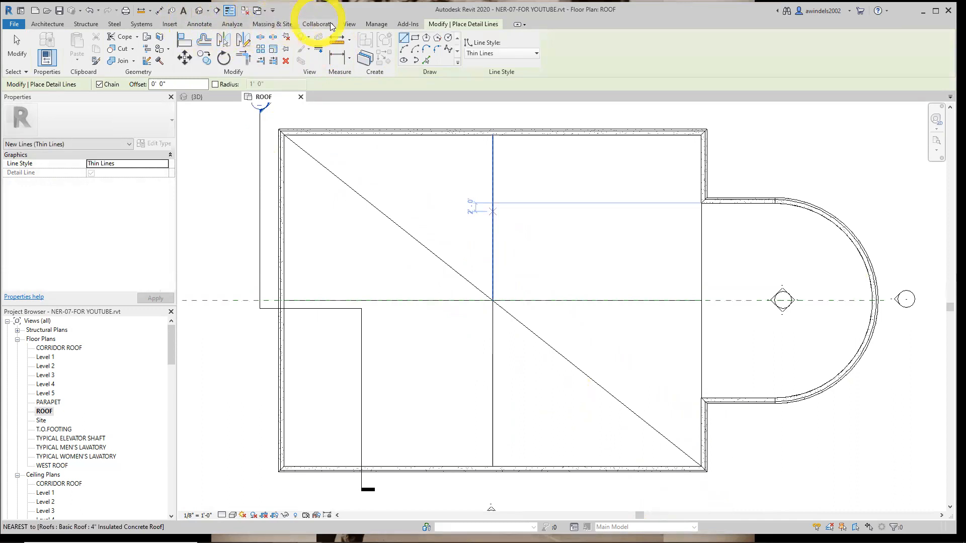
Draw detail lines from the rectangle's northeast inner corner through the split-line crossing to its southwest inner corner
left_click(197, 23)
left_click(266, 52)
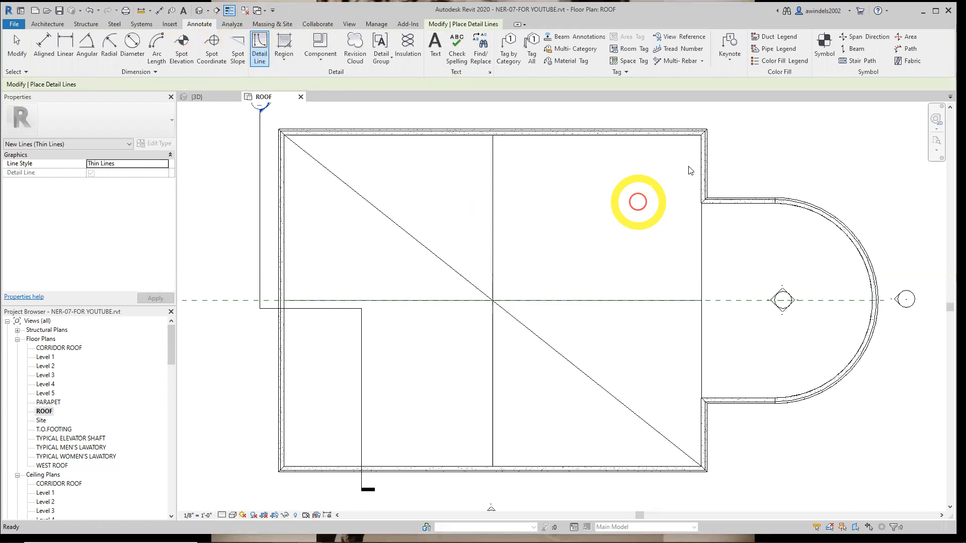
left_click(701, 135)
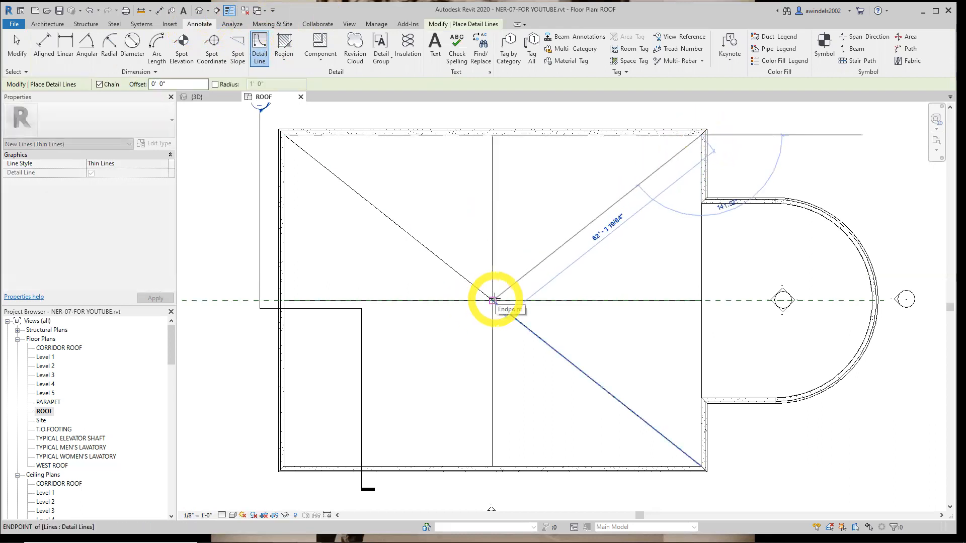
left_click(493, 300)
key("Escape")
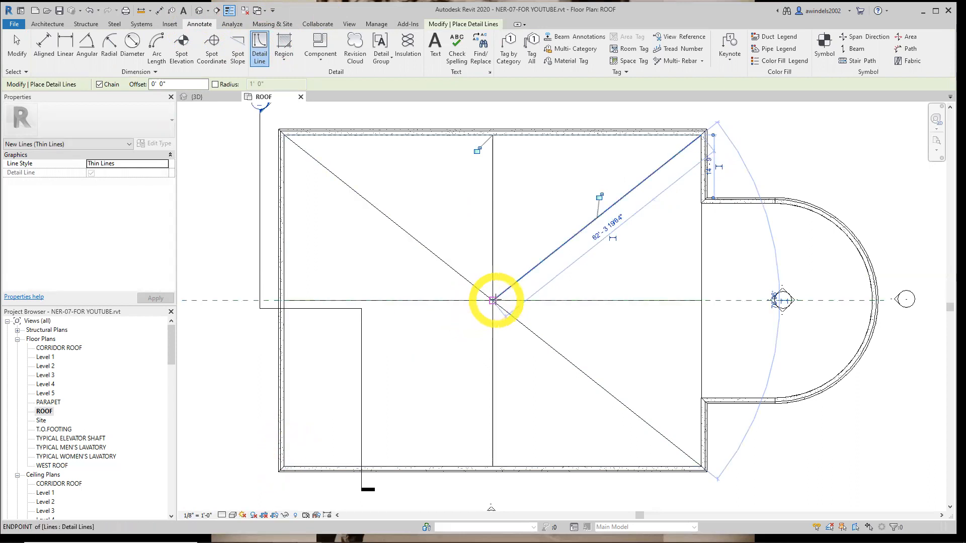
left_click(493, 300)
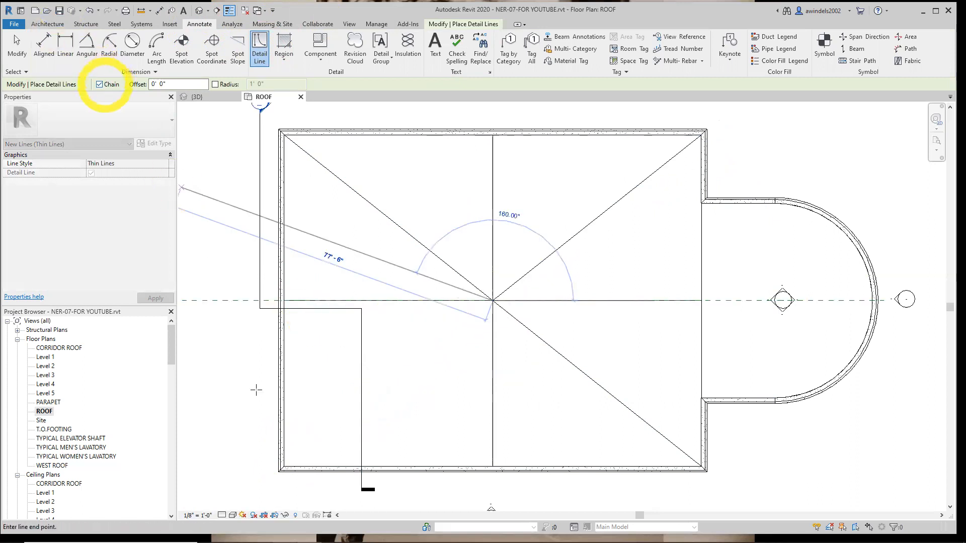
left_click(291, 459)
key("Escape")
key("Escape")
Add shape-editing points to the 4" Insulated Concrete Roof at the midpoints of the four diagonal detail lines
scroll(506, 342, "down", 3)
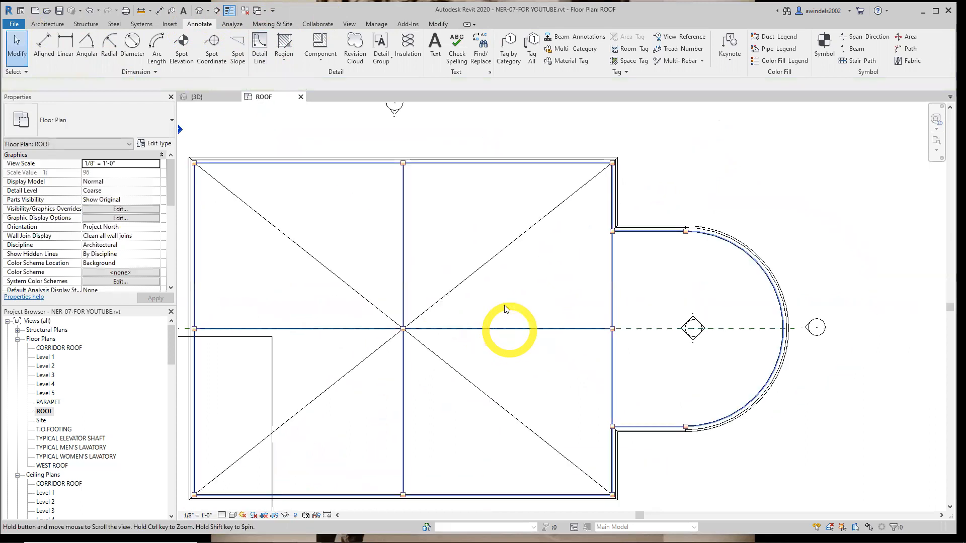
middle_click_drag(518, 310, 543, 304)
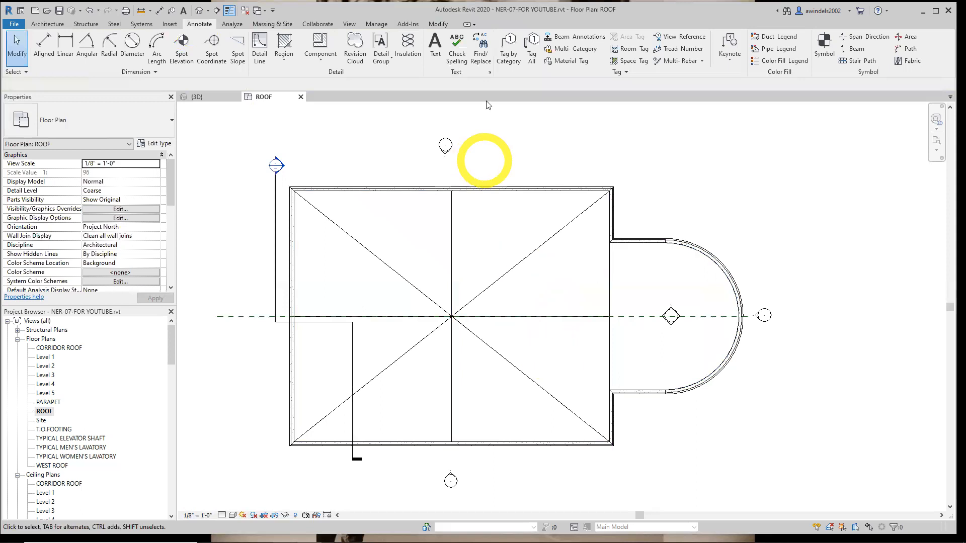
left_click(435, 27)
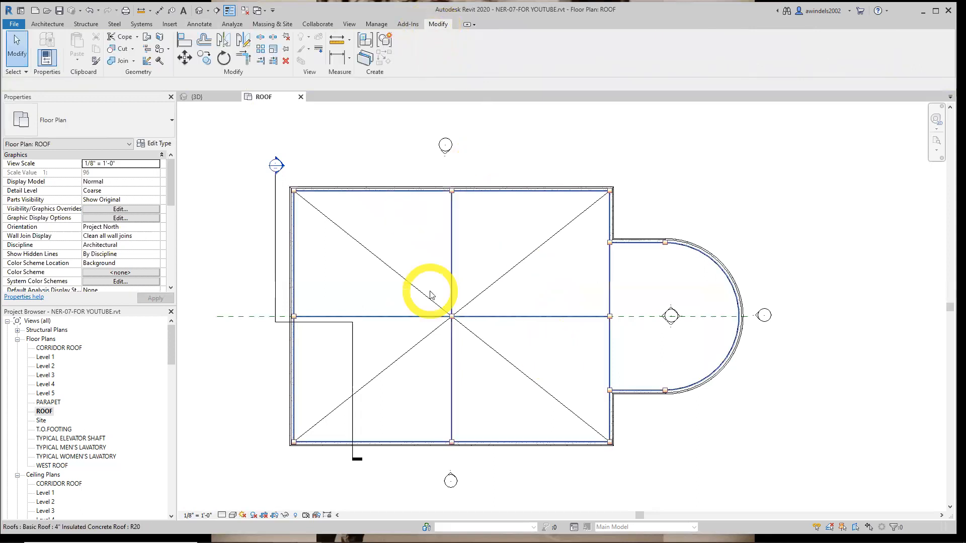
left_click(430, 294)
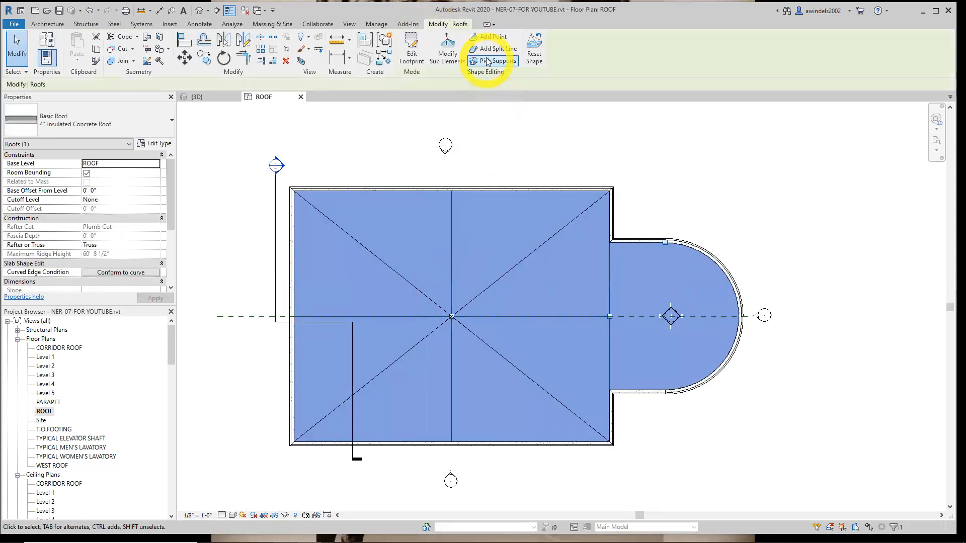
left_click(488, 39)
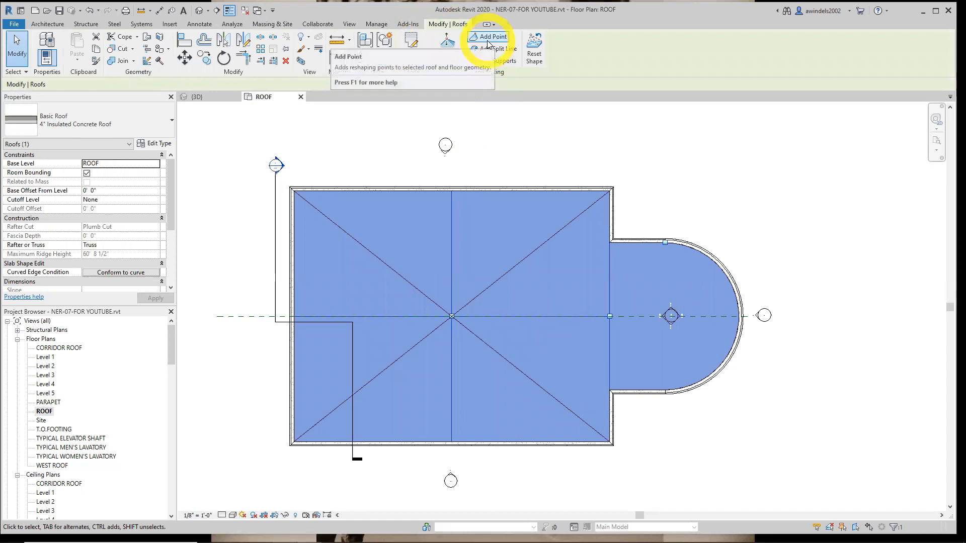
left_click(487, 40)
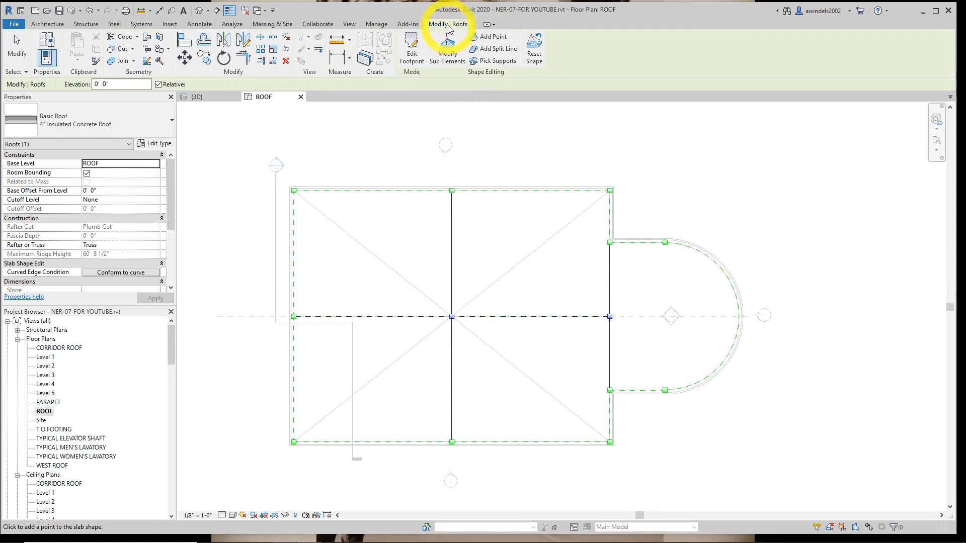
left_click(529, 254)
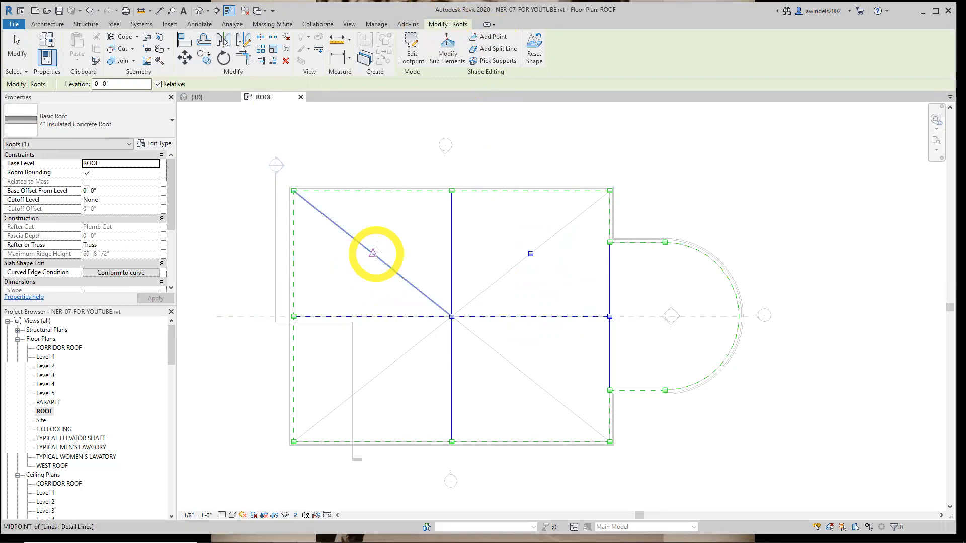
left_click(373, 253)
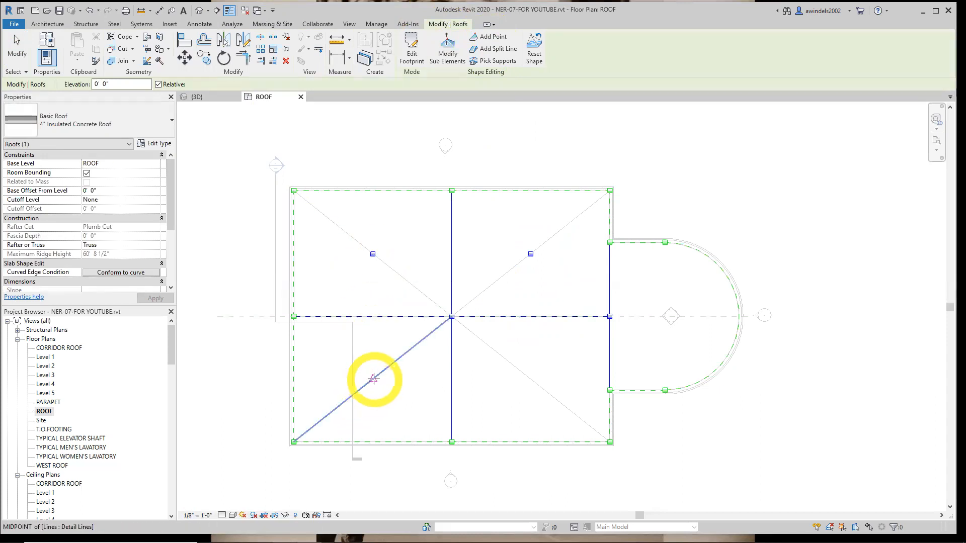
left_click(373, 378)
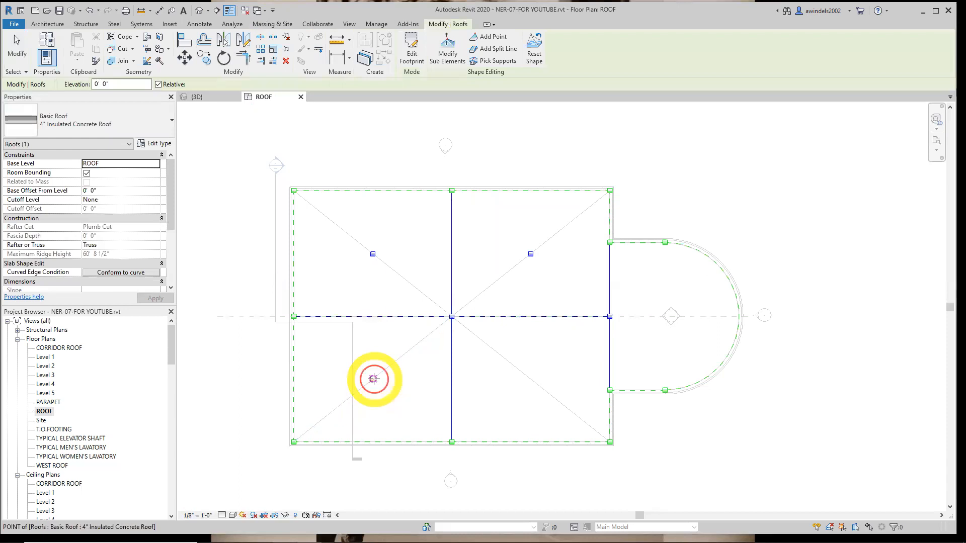
left_click(531, 379)
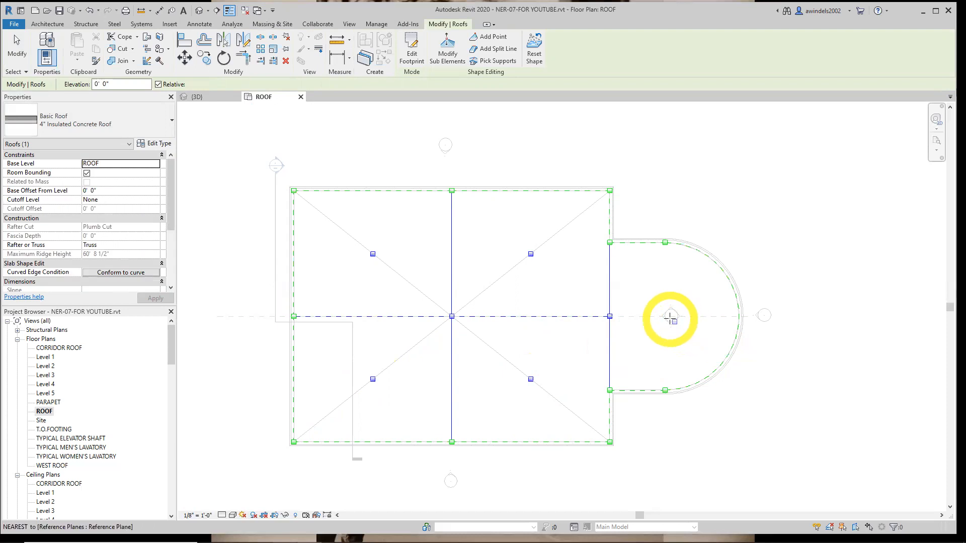
Add a shape point at the center of the curved bay's arc and finish editing the roof shape
scroll(670, 318, "up", 2)
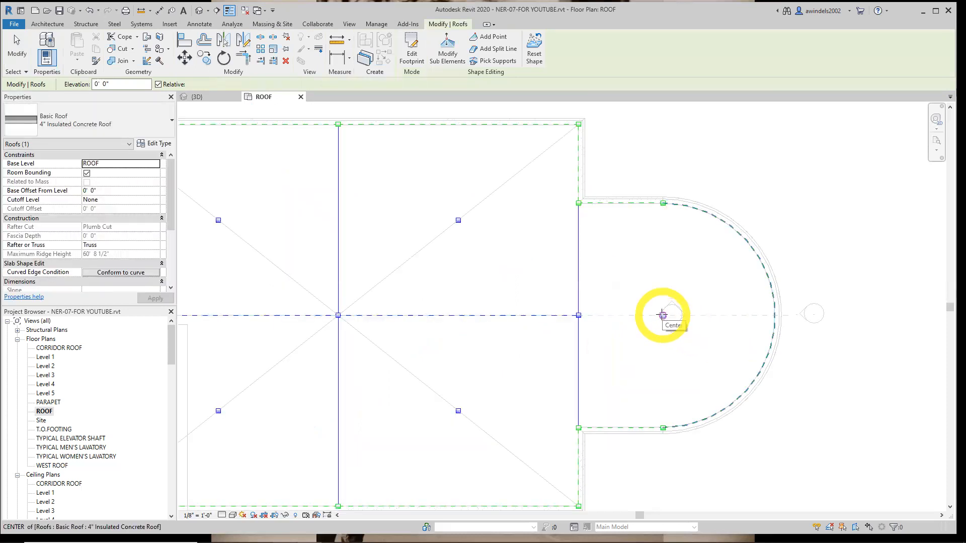
left_click(662, 315)
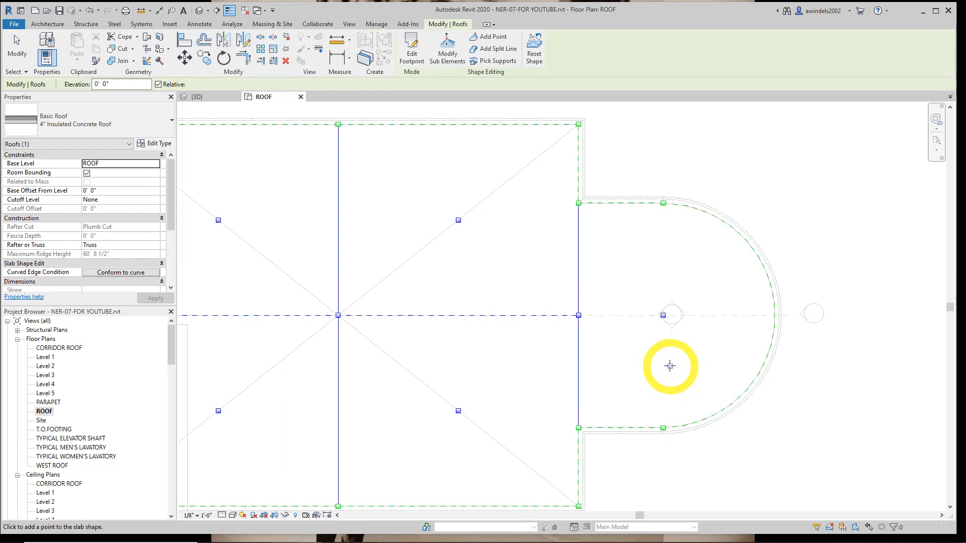
key("Escape")
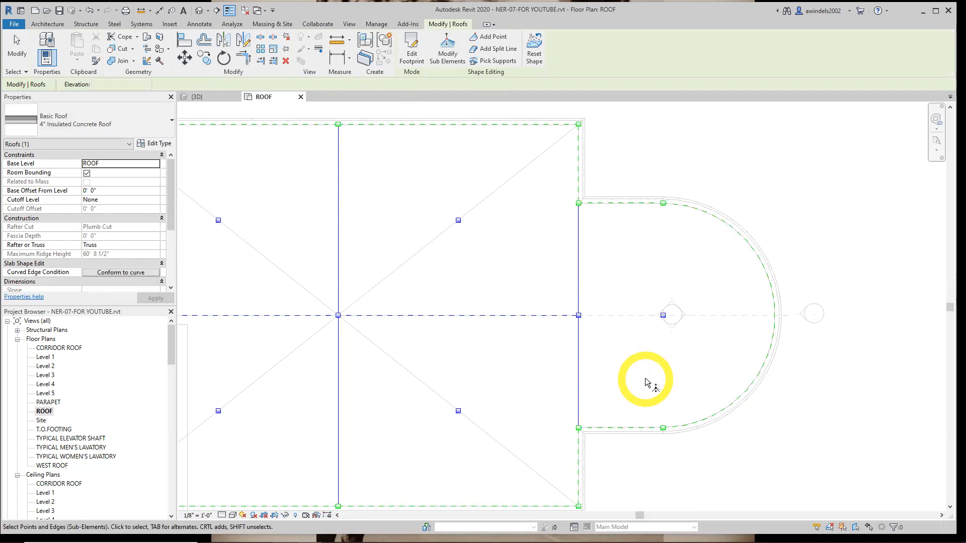
key("Escape")
left_click(462, 269)
key("Escape")
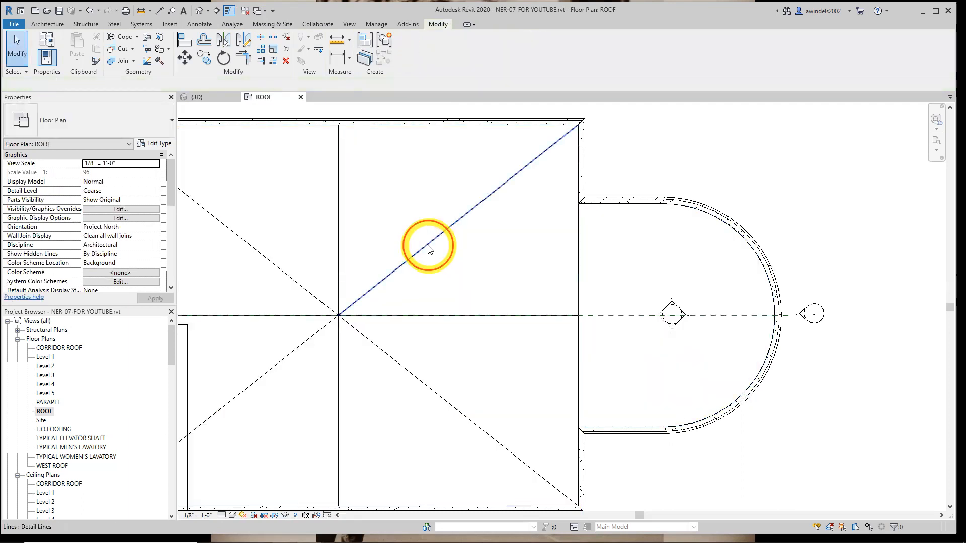
left_click(430, 249)
key("Escape")
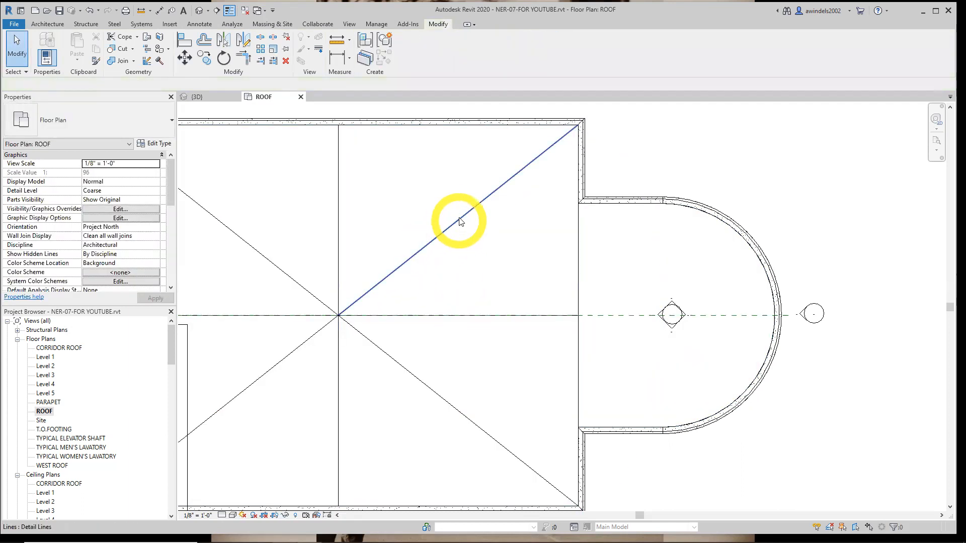
left_click(449, 317)
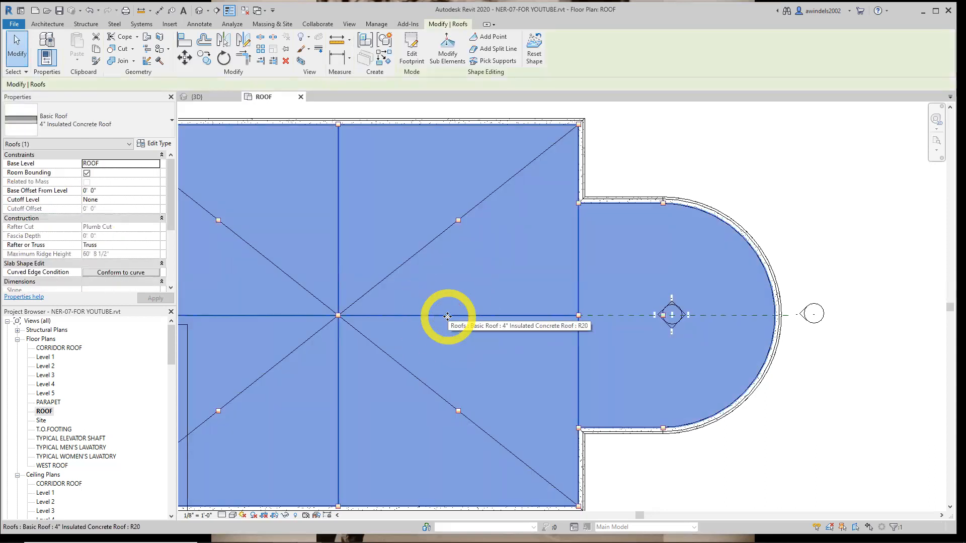
key("Escape")
left_click(504, 359)
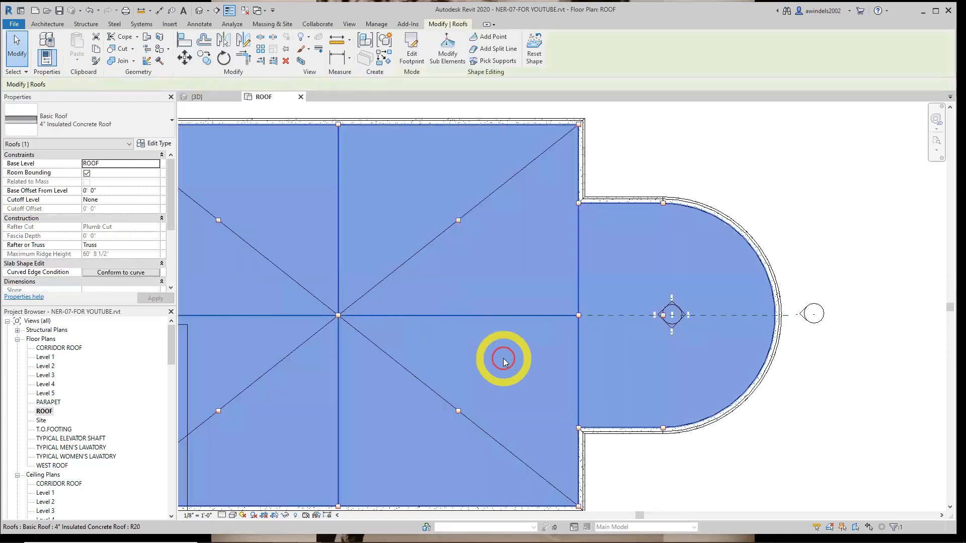
key("Escape")
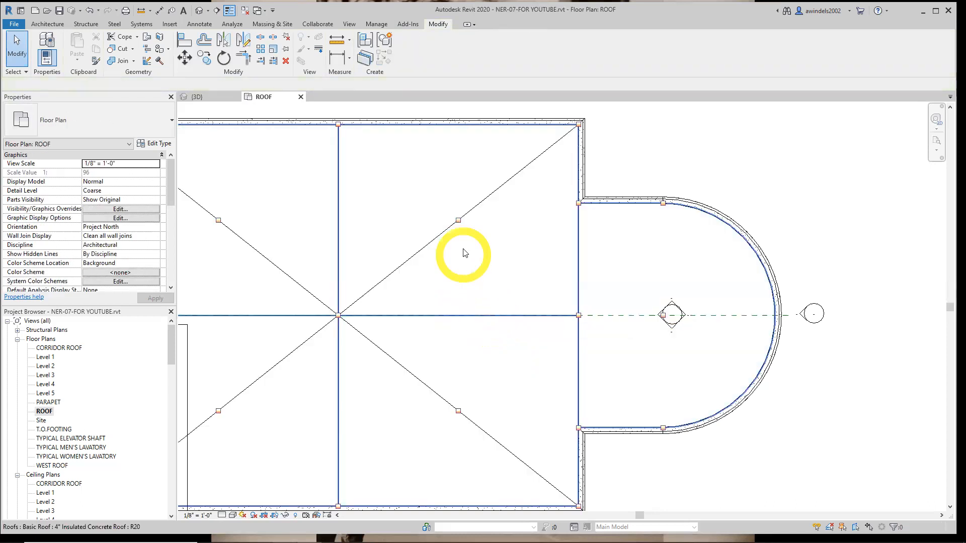
left_click(458, 224)
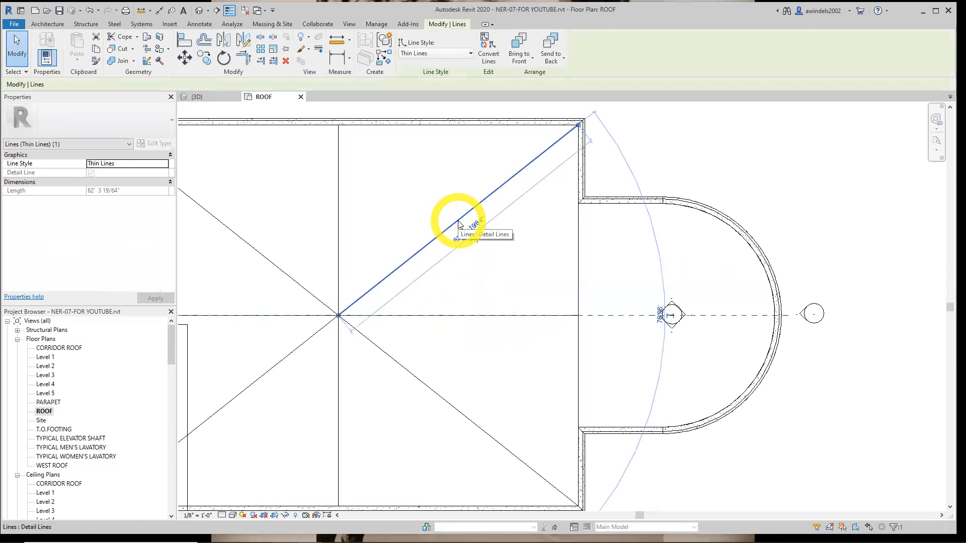
key("Escape")
Delete the four diagonal detail lines from the rectangular part of the roof
left_click(457, 223)
left_click(394, 384)
key("Delete")
left_click(318, 334)
key("Delete")
left_click(319, 298)
key("Delete")
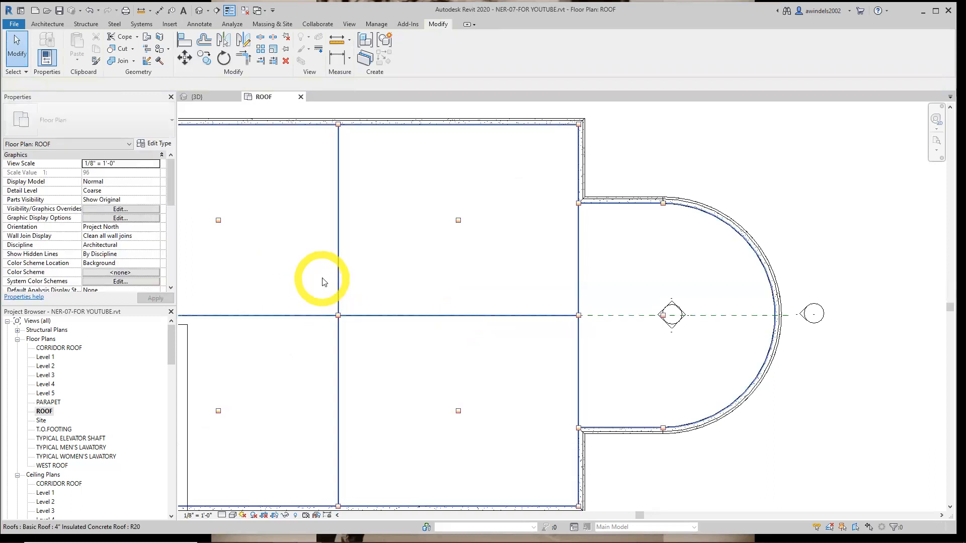
left_click(339, 316)
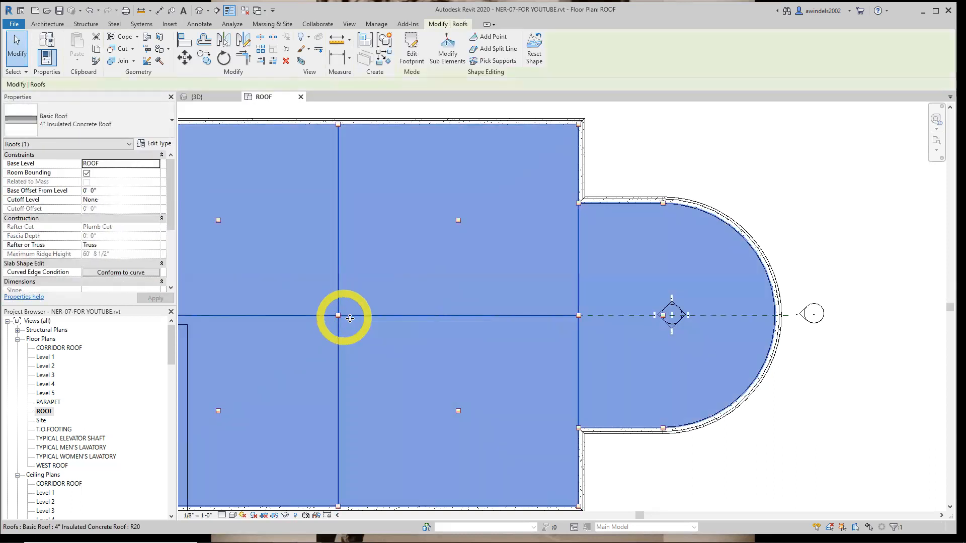
left_click(398, 319)
left_click(397, 317)
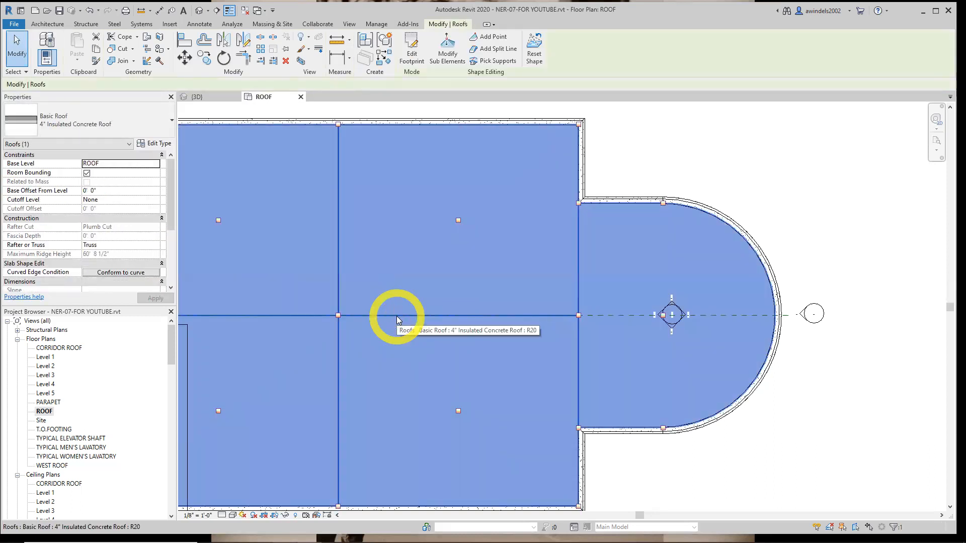
left_click(408, 364)
left_click(408, 365)
Modify the roof's sub-elements and set the elevation of the northwest quadrant's center point to -0' 3"
scroll(408, 365, "down", 2)
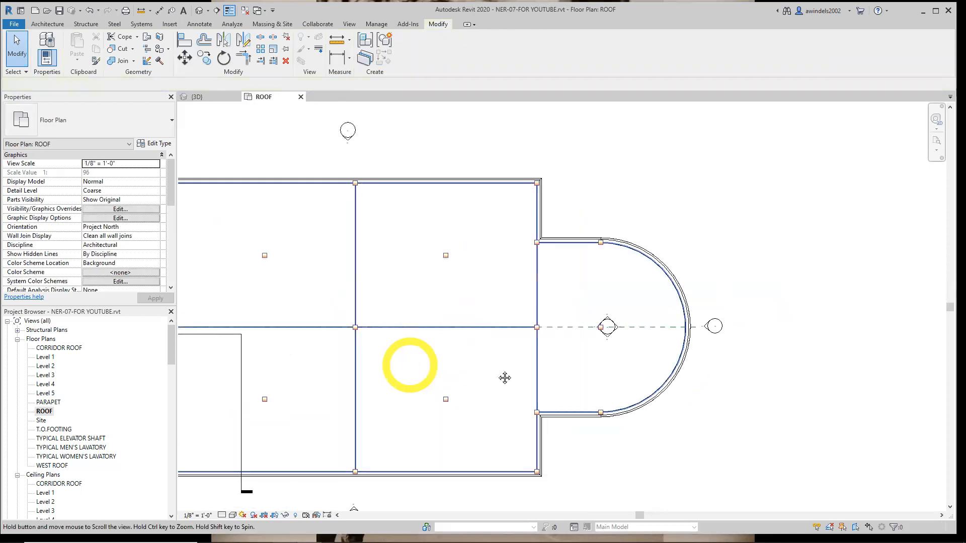
middle_click_drag(408, 365, 516, 375)
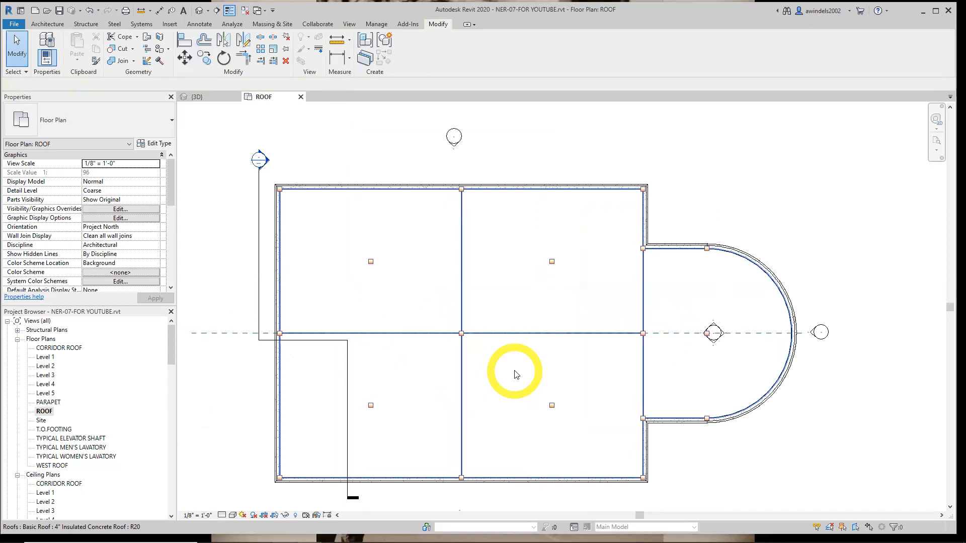
left_click(514, 373)
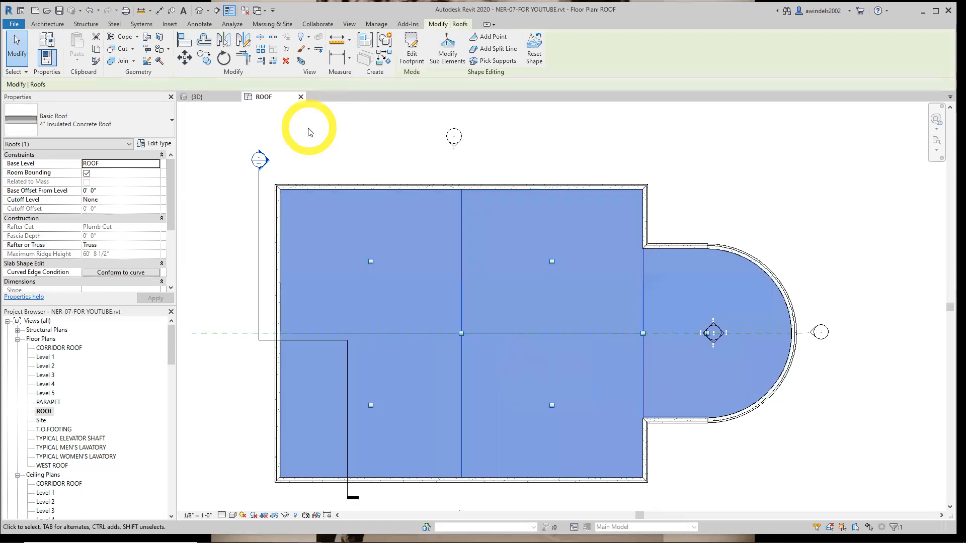
left_click(456, 57)
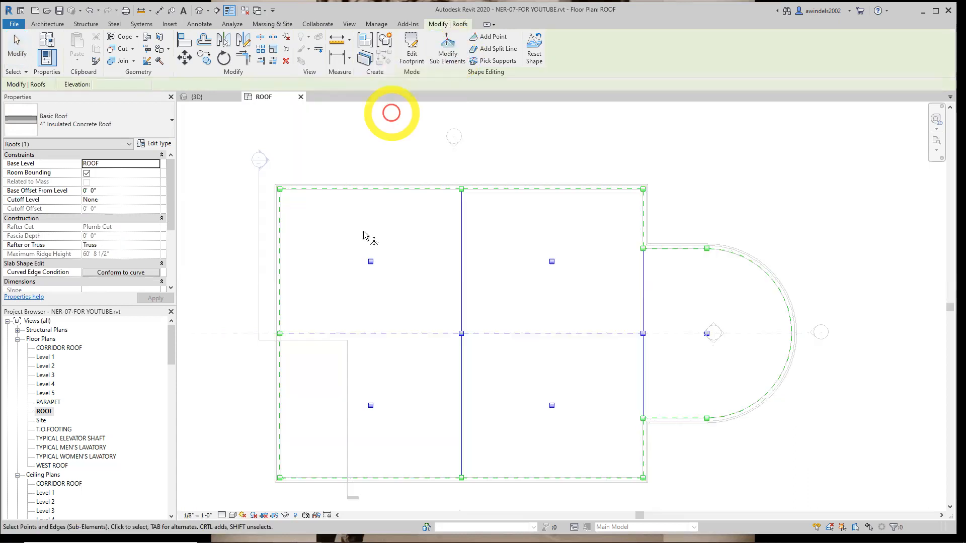
left_click(371, 262)
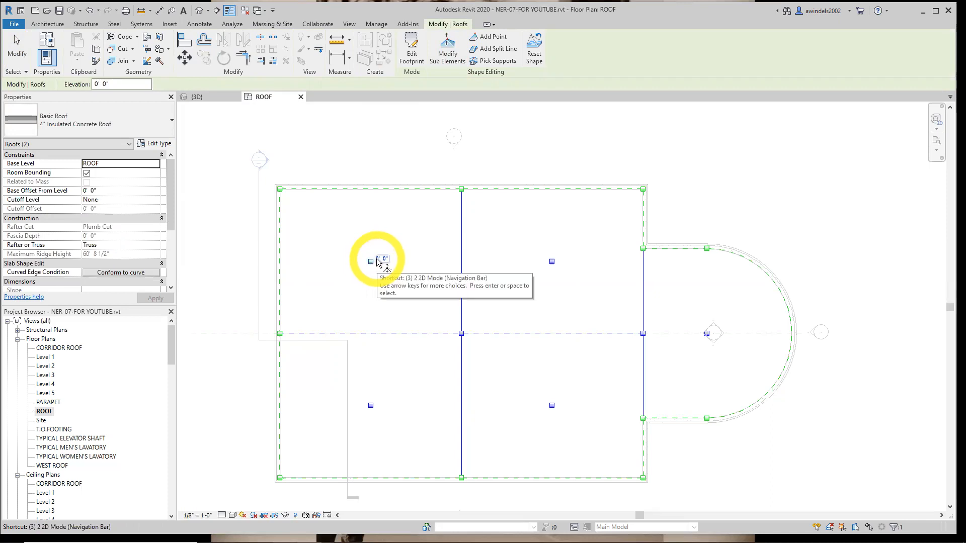
left_click(377, 260)
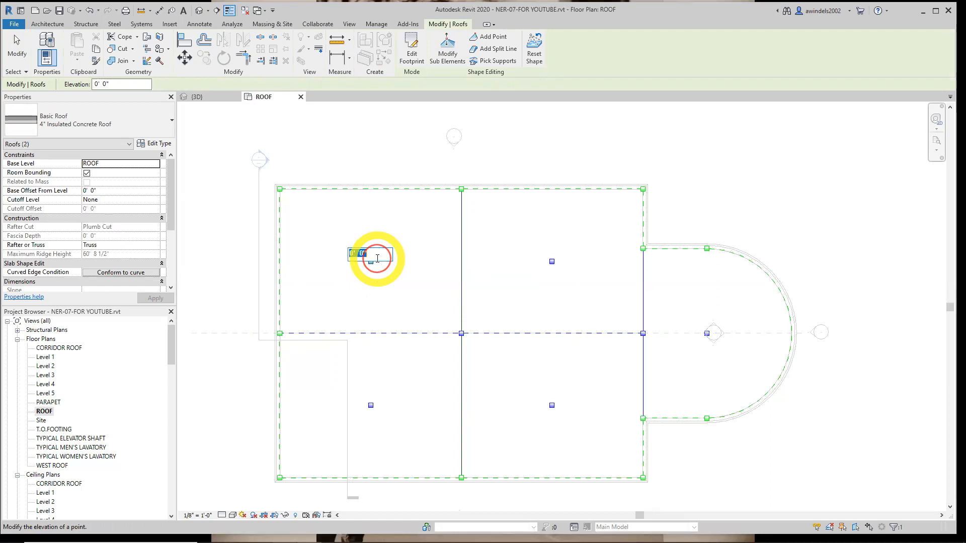
key("BackSpace")
type("0' 3")
key("Return")
left_click(377, 259)
key("BackSpace")
type("0' 3")
key("Return")
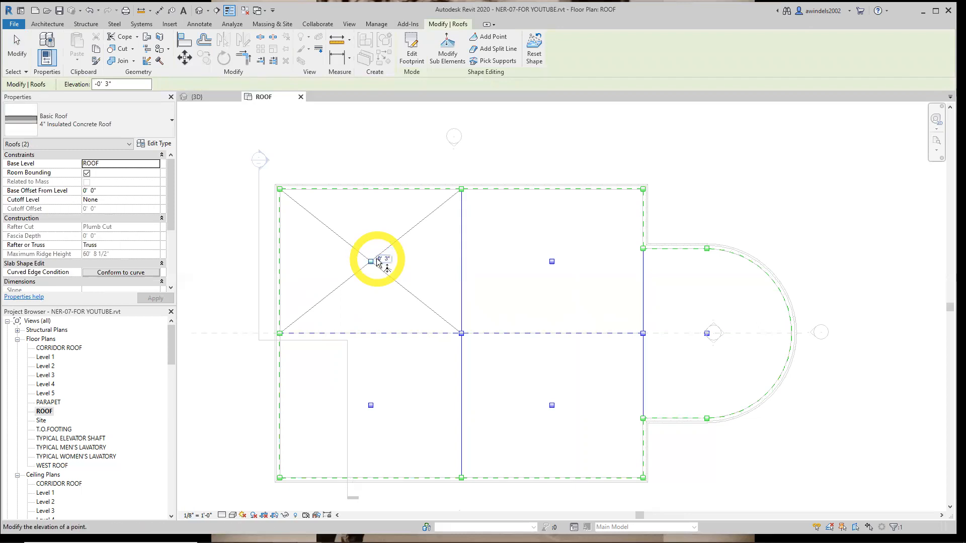
Set the elevation of the northeast quadrant's center point to -0' 3"
left_click(552, 262)
left_click(560, 259)
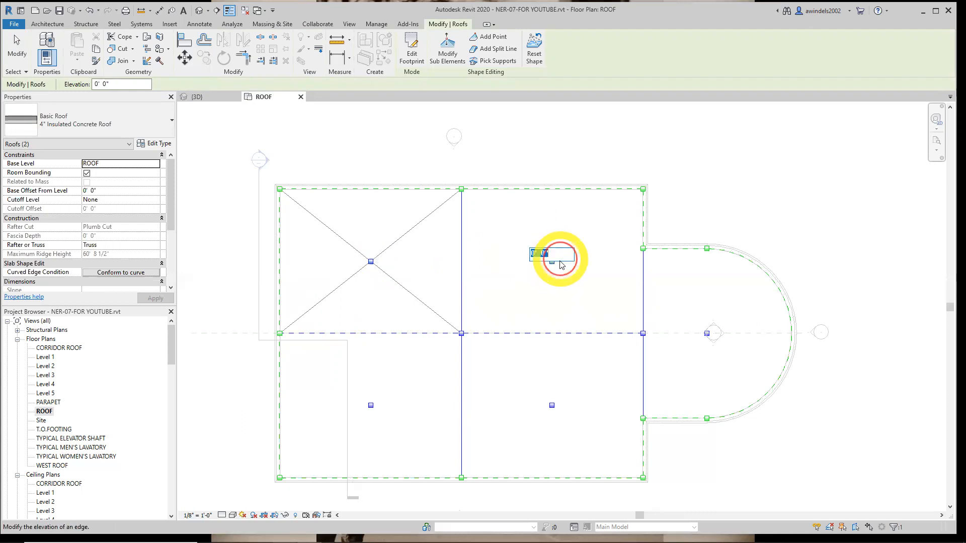
type("-")
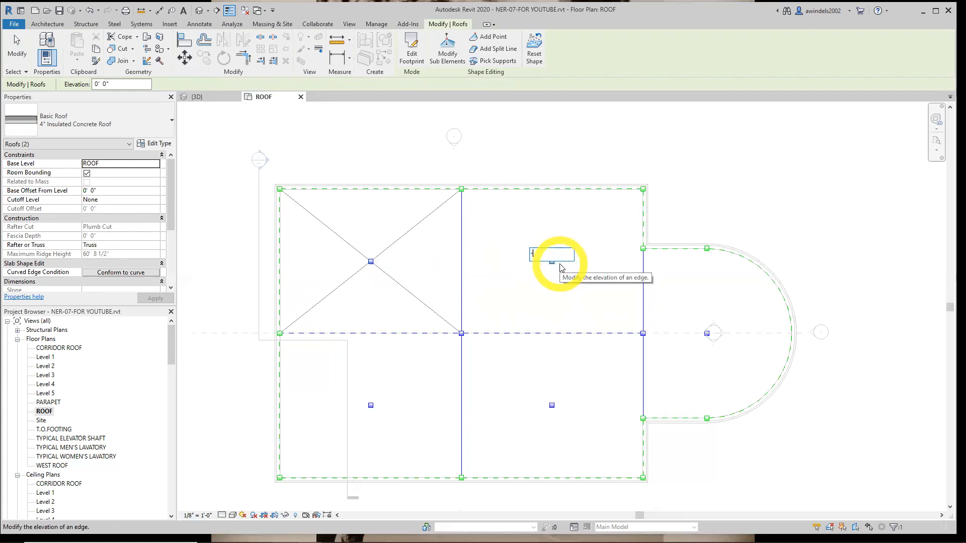
type("0'")
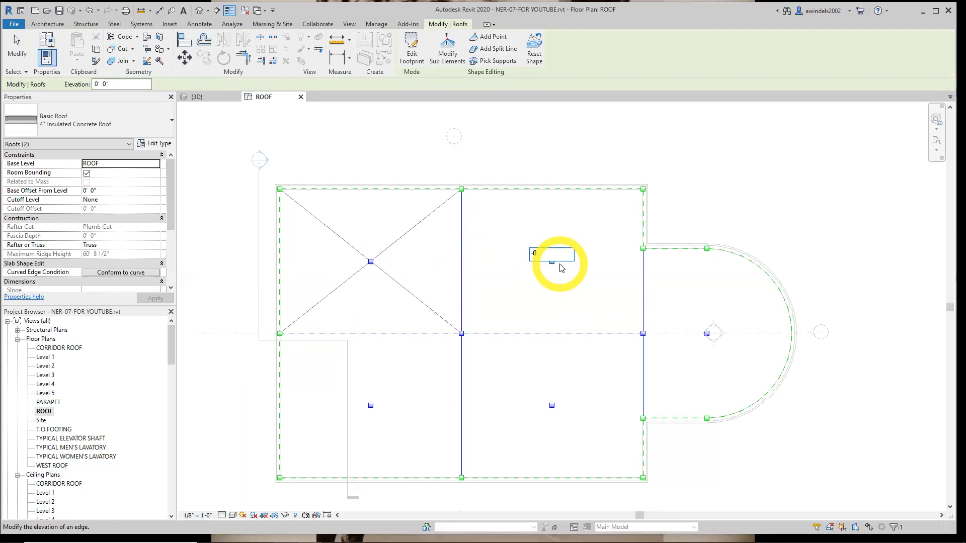
type(" 3")
key("Return")
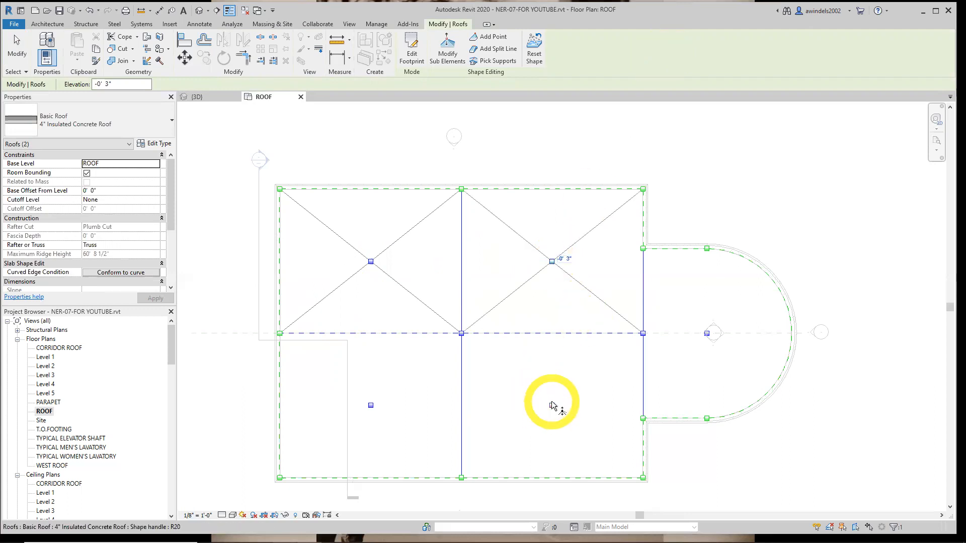
Set the elevation of the southeast quadrant's center point to -0' 3"
middle_click_drag(561, 409, 551, 374)
left_click(542, 370)
left_click(553, 369)
type("-0")
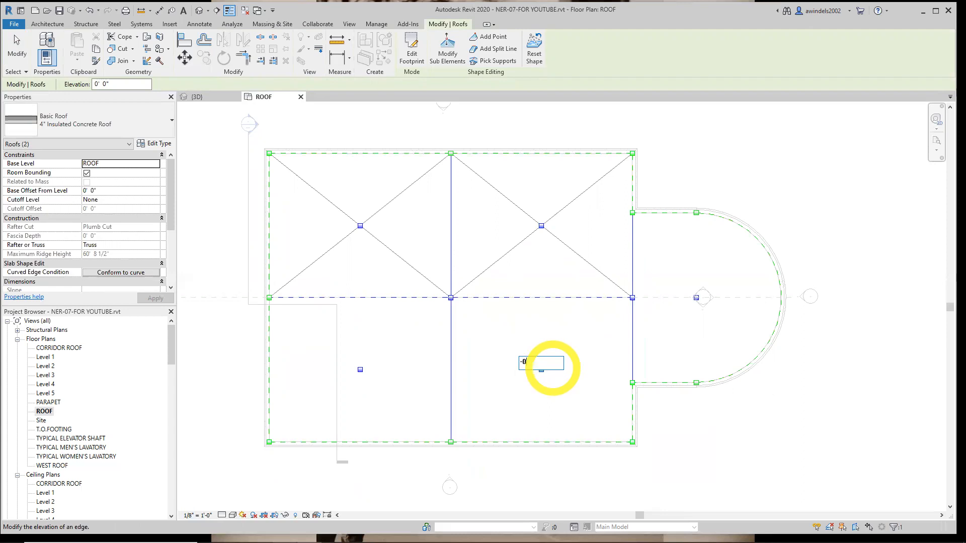
type(" 3")
key("Return")
Set the elevation of the southwest quadrant's center point to -0' 3"
left_click(360, 369)
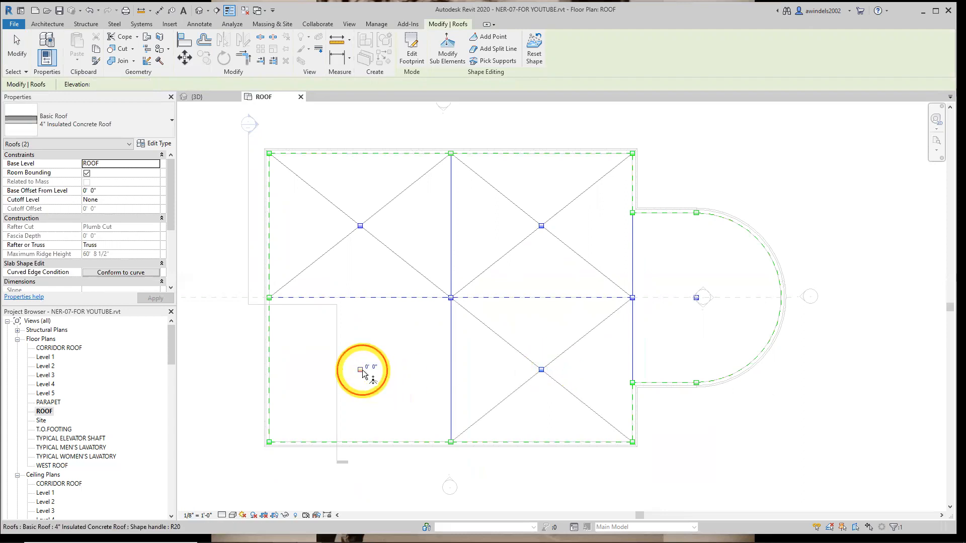
left_click(371, 367)
type("-")
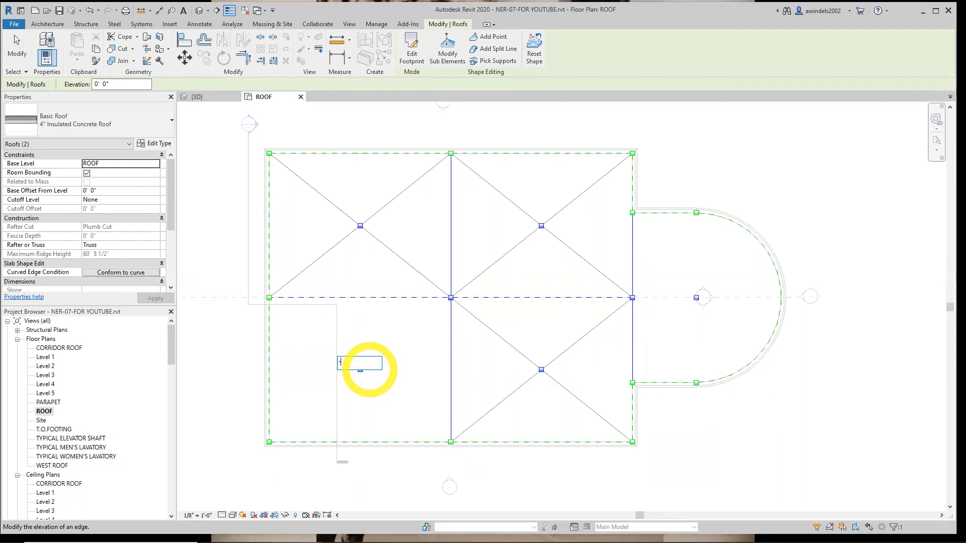
type("0 3")
key("Return")
Set the elevation of the drainage point in the curved east bay to -0' 3" and finish editing the roof shape
middle_click_drag(600, 336, 619, 407)
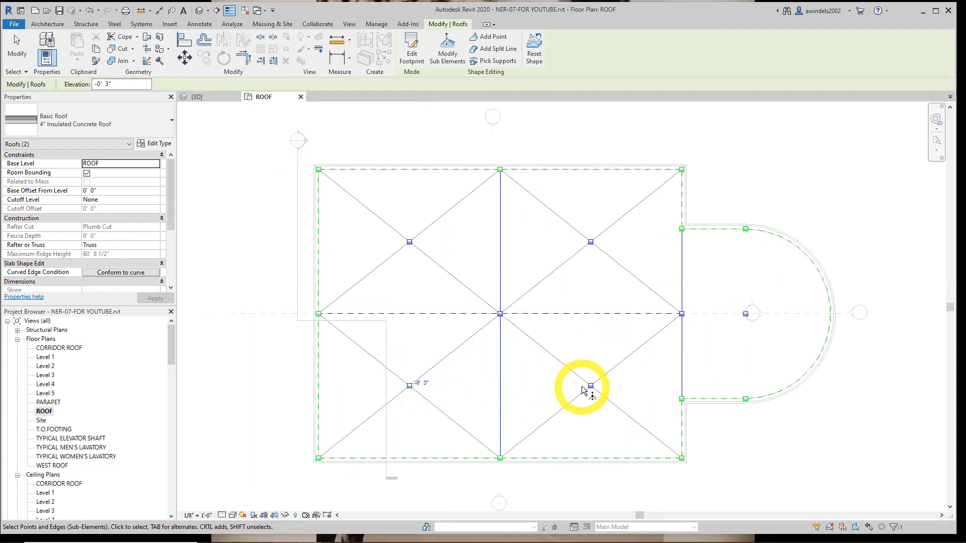
left_click(747, 322)
left_click(755, 311)
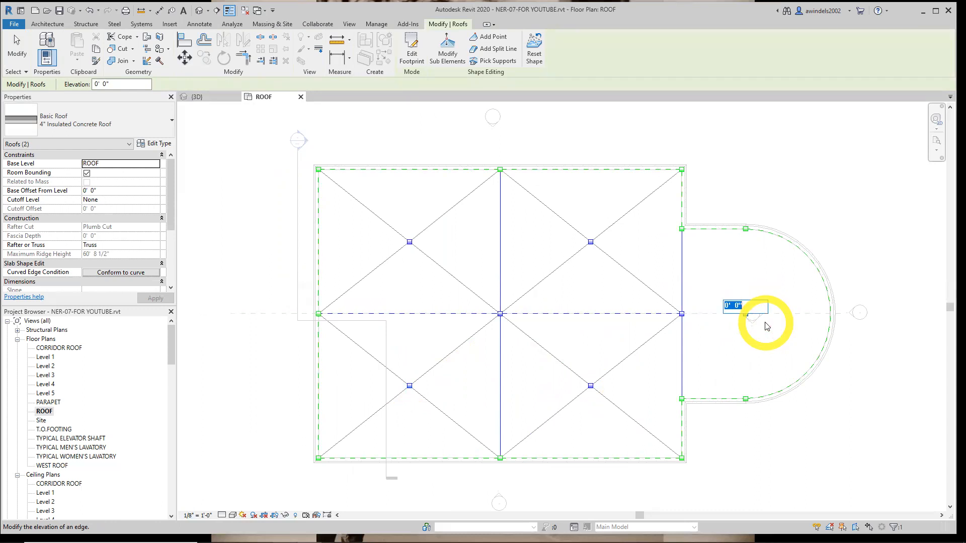
type("-0' 3")
key("Return")
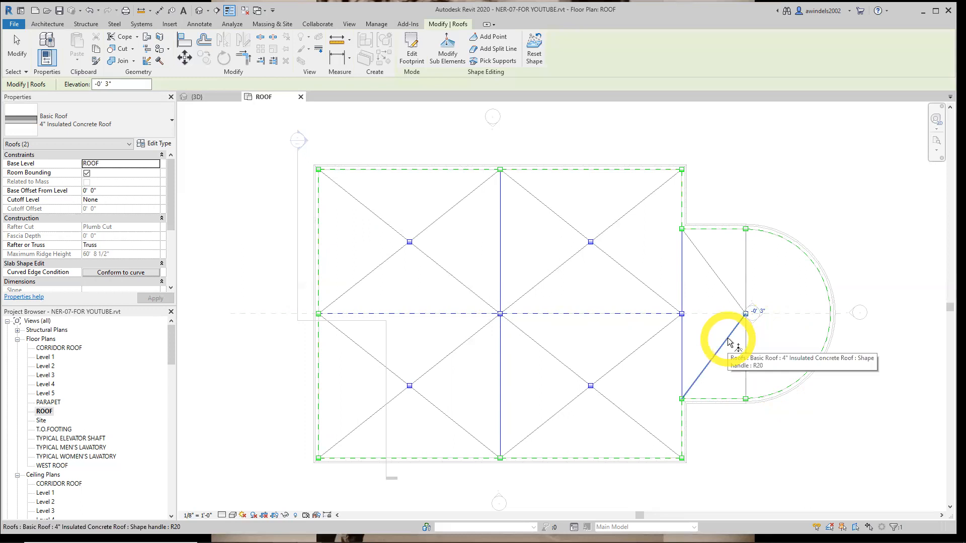
left_click(850, 378)
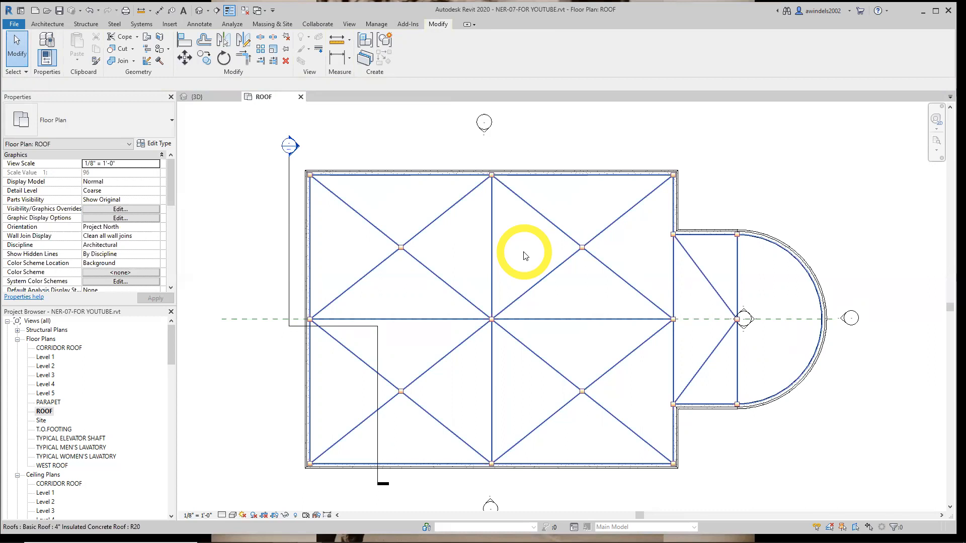
left_click(233, 144)
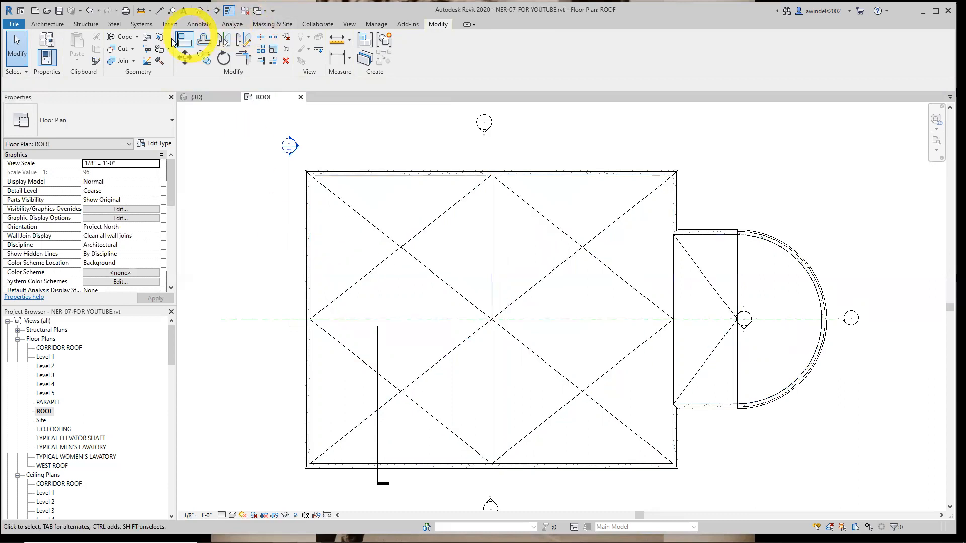
Place a Building Section looking north through the northwest quadrant's drainage point, from outside the west wall to just past the central split line, and trim its east extent
left_click(348, 24)
left_click(341, 56)
left_click(112, 124)
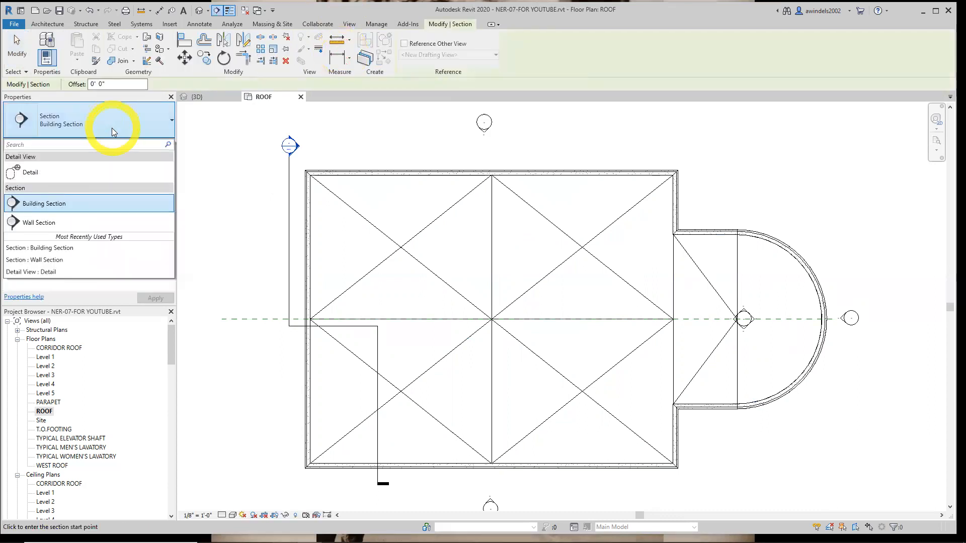
left_click(99, 203)
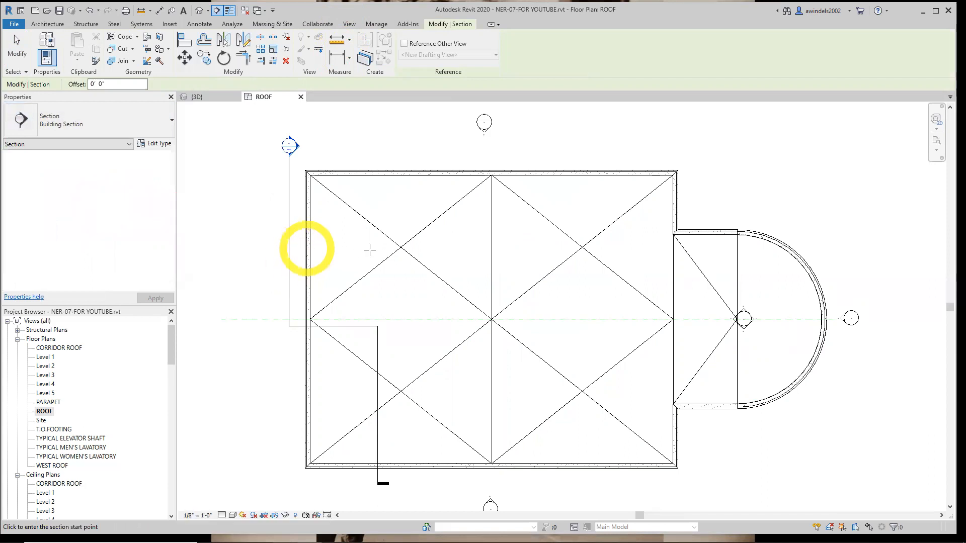
left_click(272, 247)
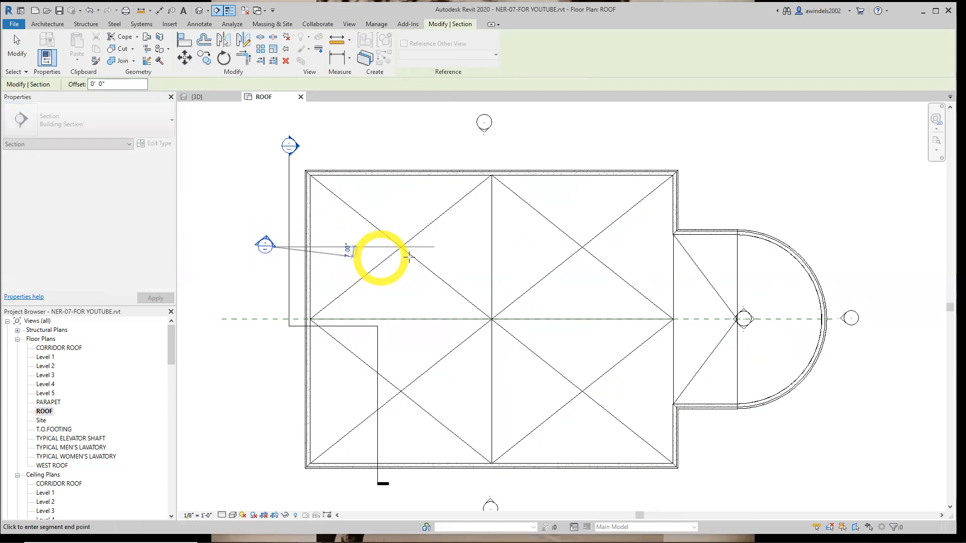
left_click(508, 250)
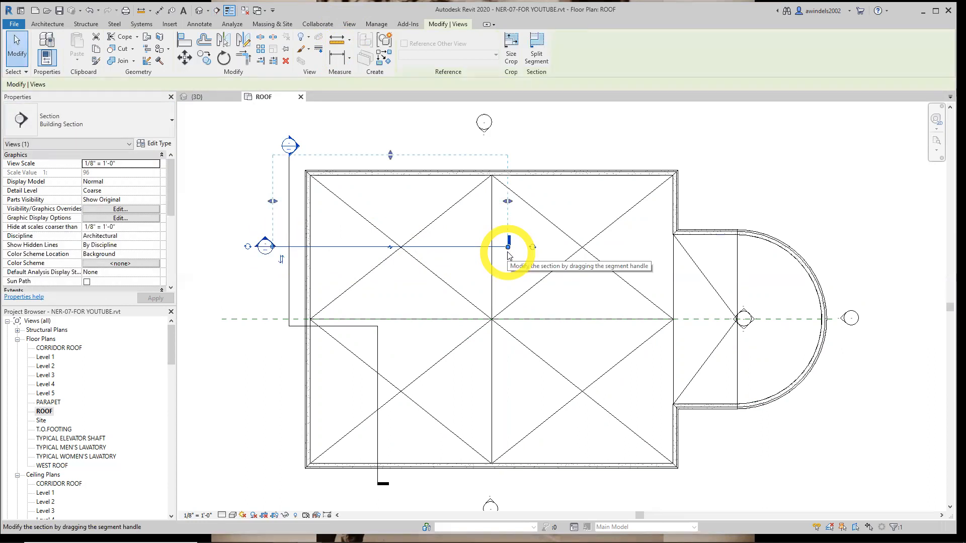
middle_click_drag(476, 251, 449, 264)
left_click_drag(480, 214, 477, 214)
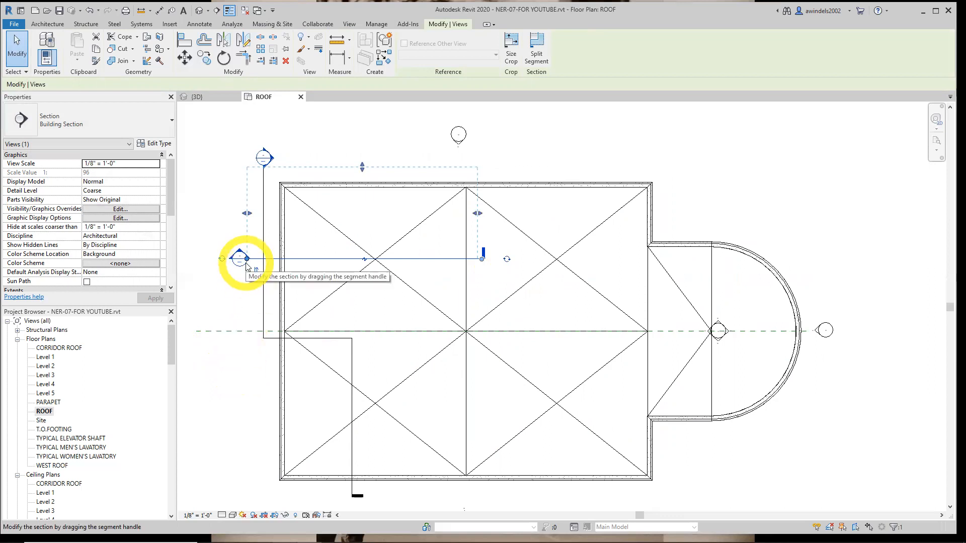
left_click(195, 515)
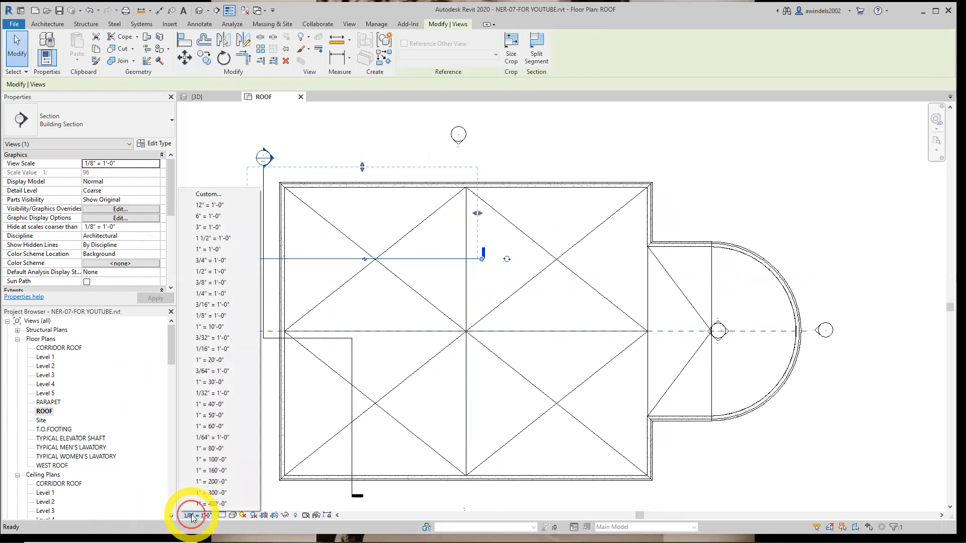
left_click(221, 260)
left_click(222, 259)
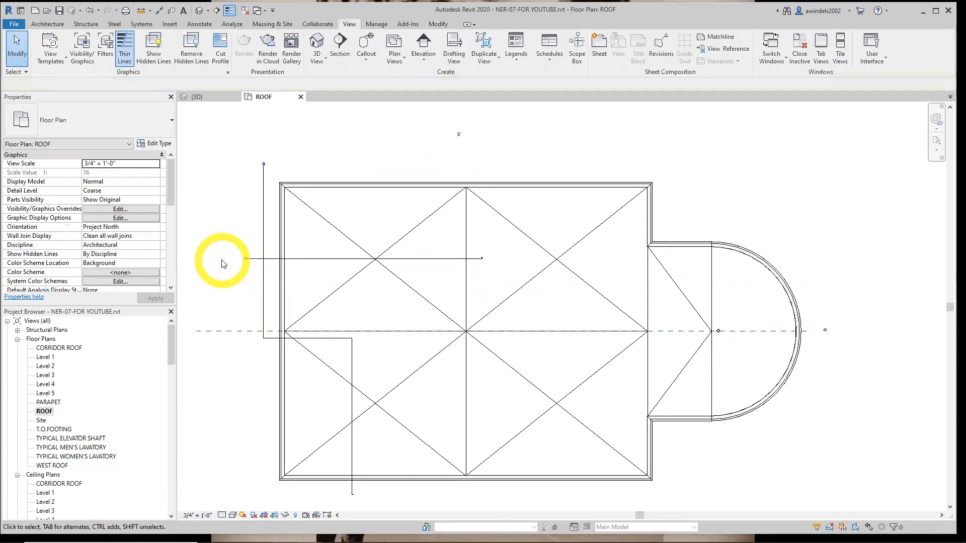
left_click(195, 515)
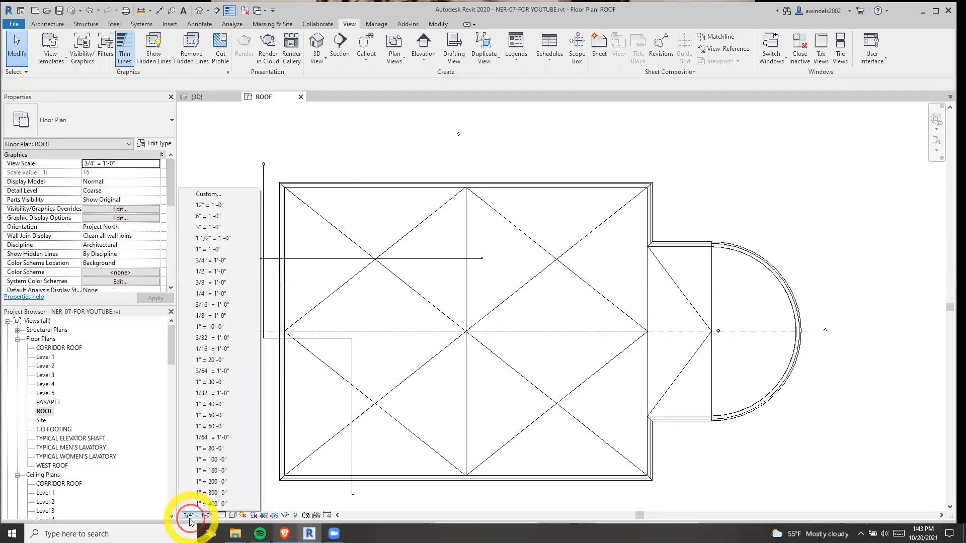
left_click(211, 260)
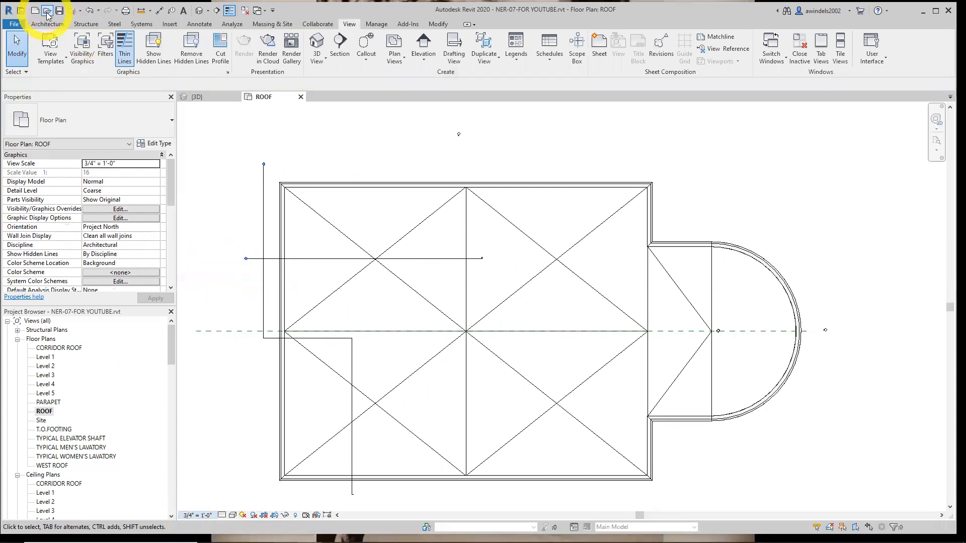
left_click(91, 11)
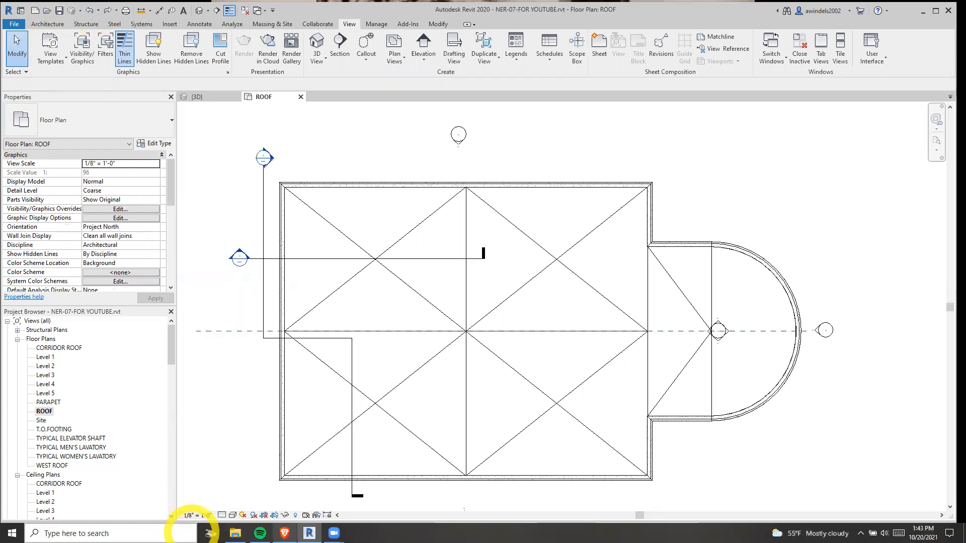
Open the new building section view and set its scale to 3/4" = 1'-0" and its detail level to Fine
double_click(240, 259)
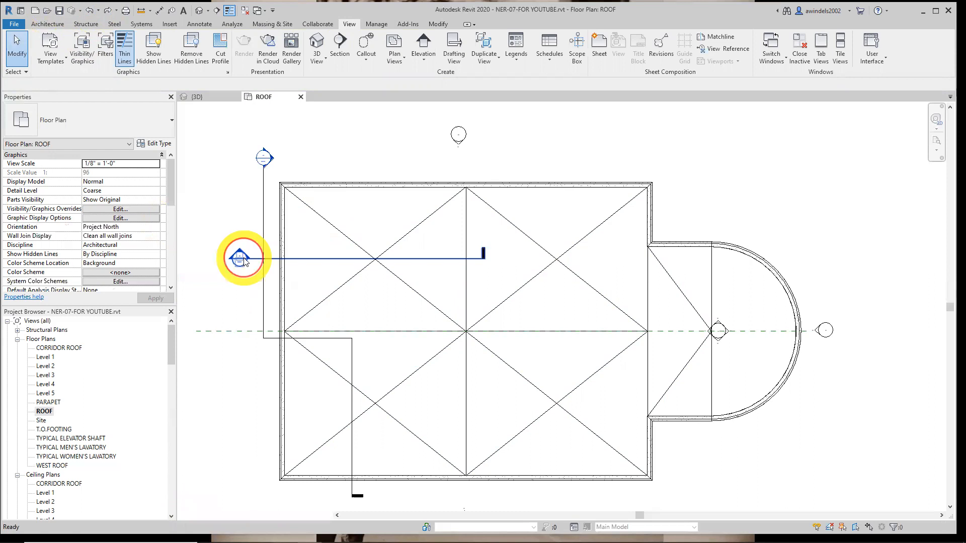
left_click(199, 515)
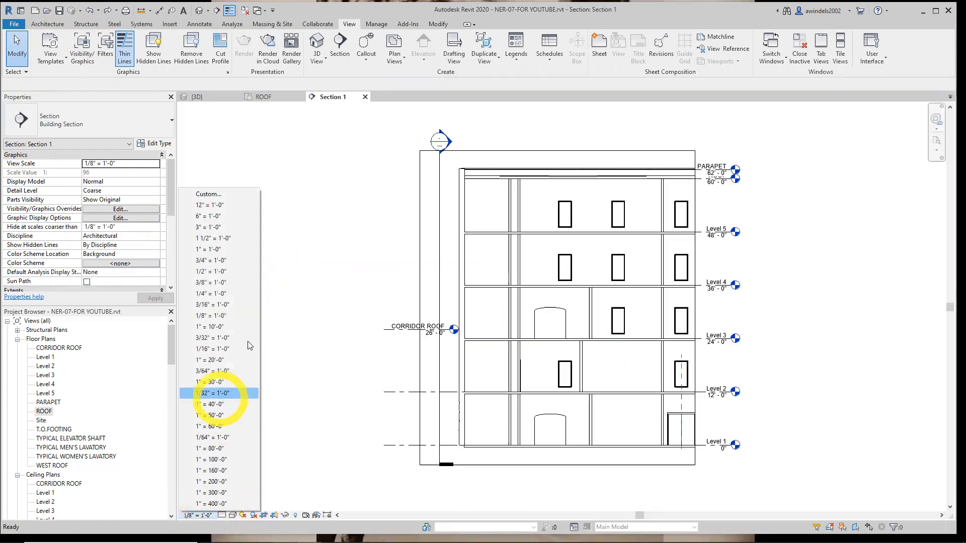
left_click(233, 262)
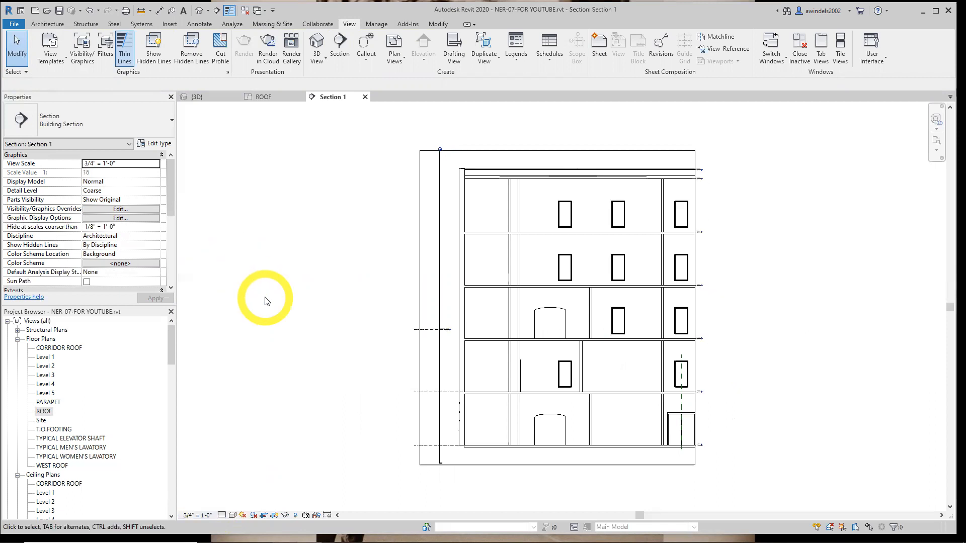
left_click(221, 515)
left_click(228, 505)
middle_click_drag(368, 431, 317, 436)
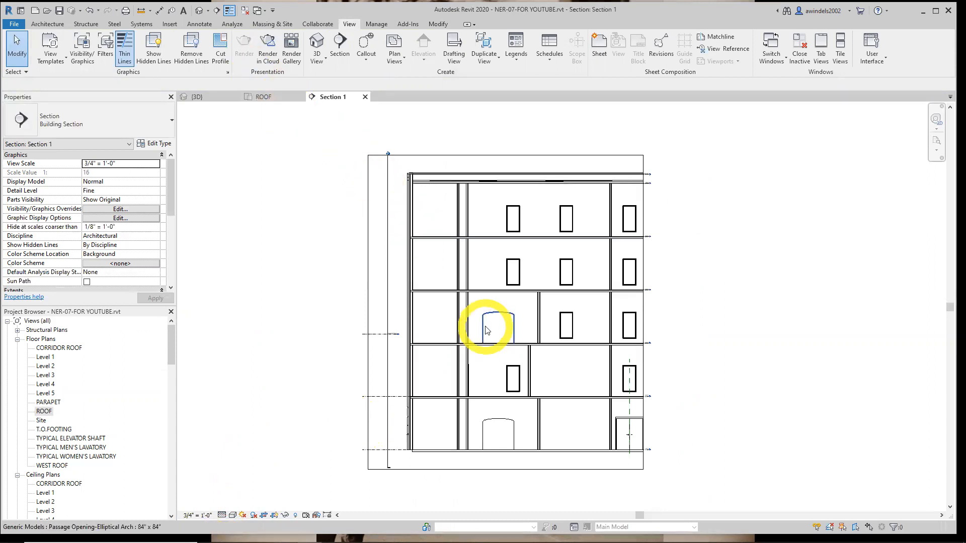
Shrink the section view's crop region to a shallow strip around the roof and parapet
left_click(532, 469)
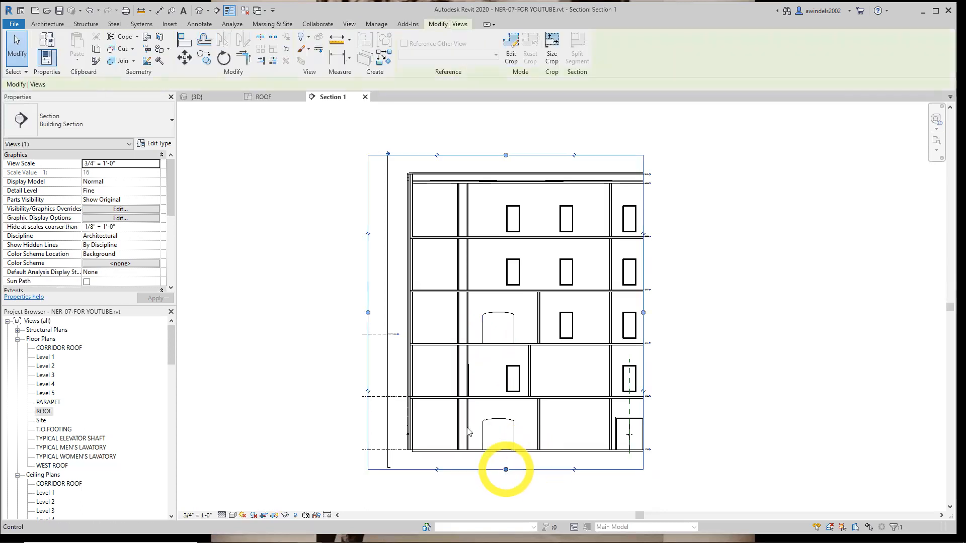
left_click_drag(368, 312, 391, 312)
left_click_drag(517, 469, 527, 188)
scroll(575, 169, "up", 3)
middle_click_drag(420, 252, 496, 340)
middle_click_drag(388, 172, 426, 172)
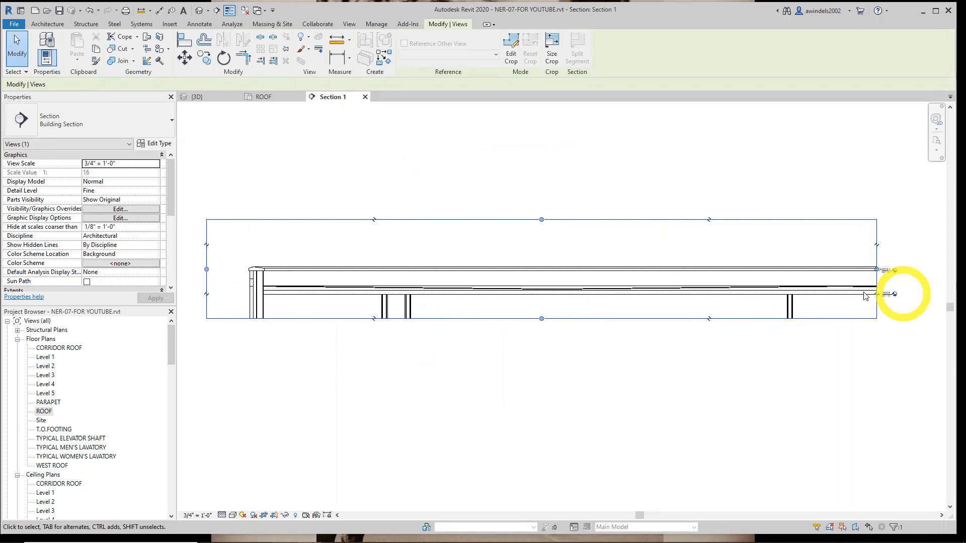
Examine how the roof's insulation layer tapers between the west parapet and the drainage point, and close the section view
scroll(845, 312, "up", 4)
scroll(841, 312, "up", 2)
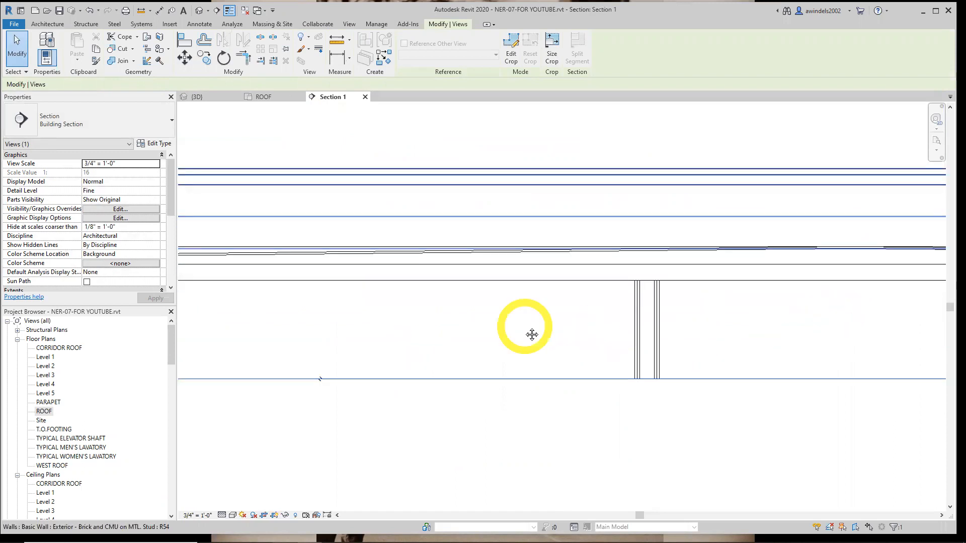
middle_click_drag(530, 334, 790, 330)
scroll(835, 338, "down", 3)
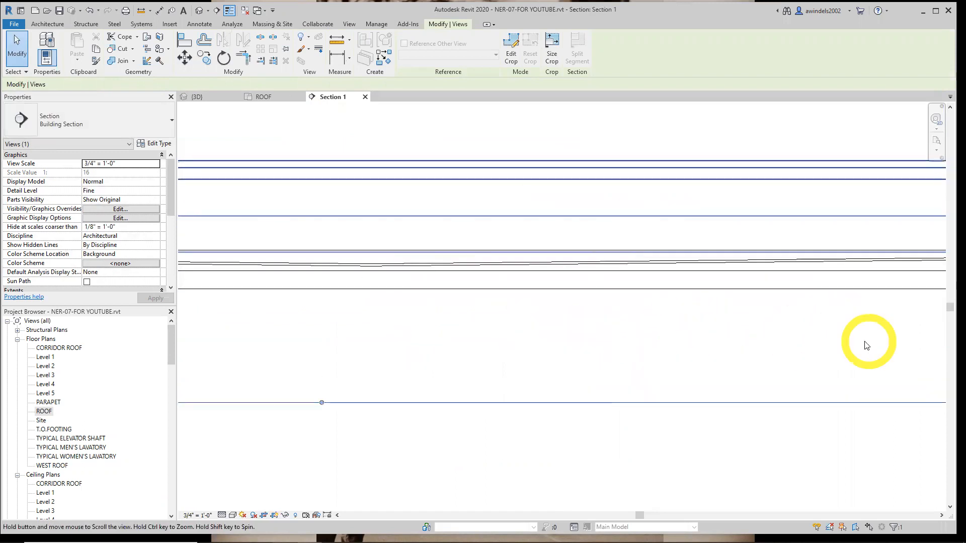
scroll(559, 285, "up", 2)
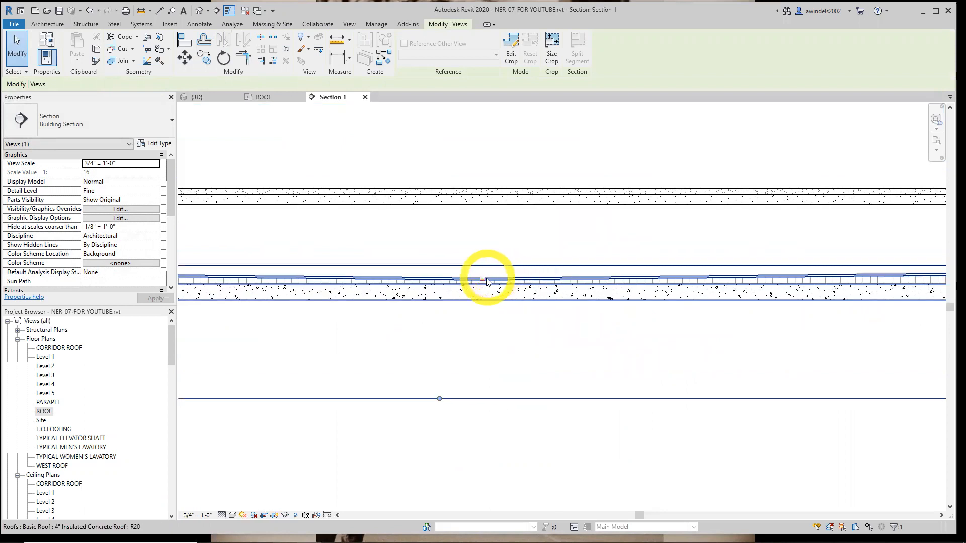
scroll(559, 302, "down", 3)
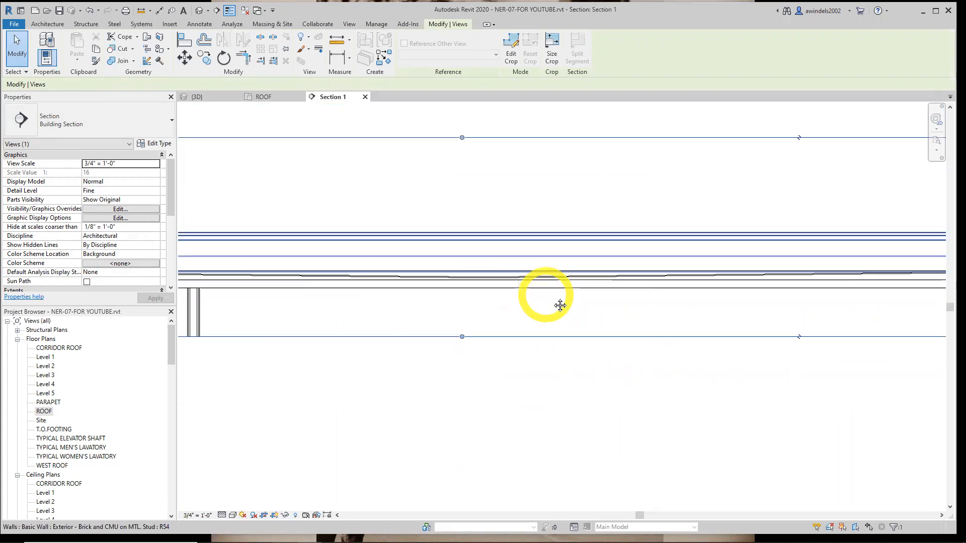
left_click(604, 335)
middle_click_drag(607, 336, 788, 365)
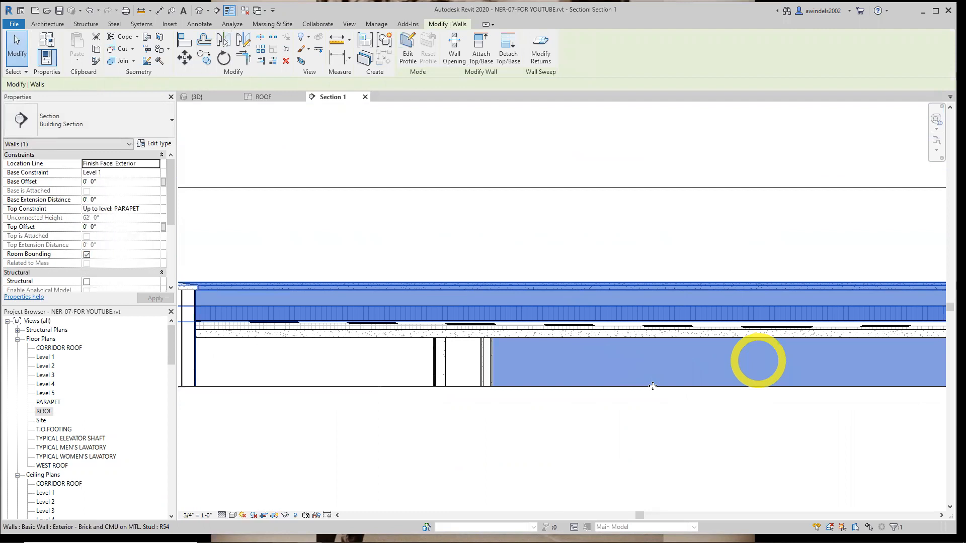
left_click(498, 389)
scroll(302, 321, "up", 4)
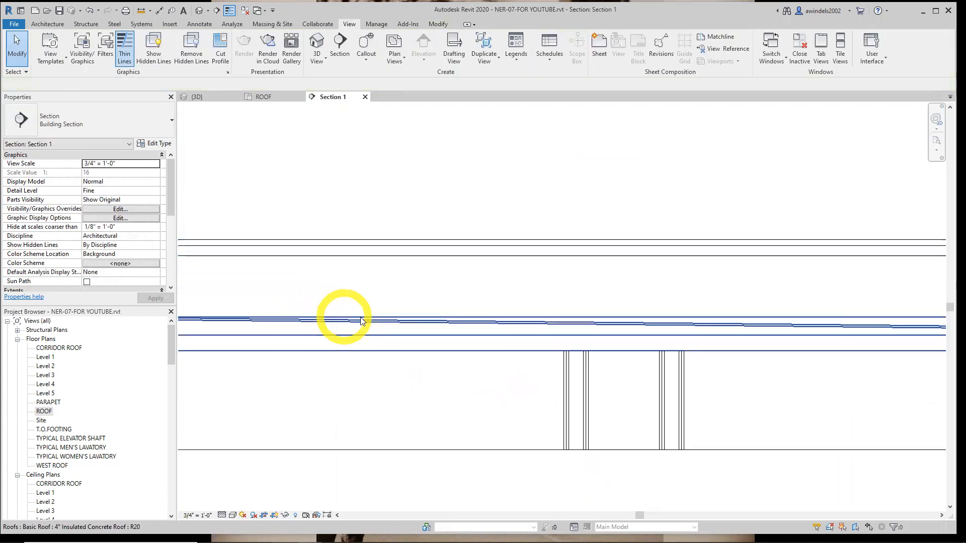
middle_click_drag(619, 331, 402, 349)
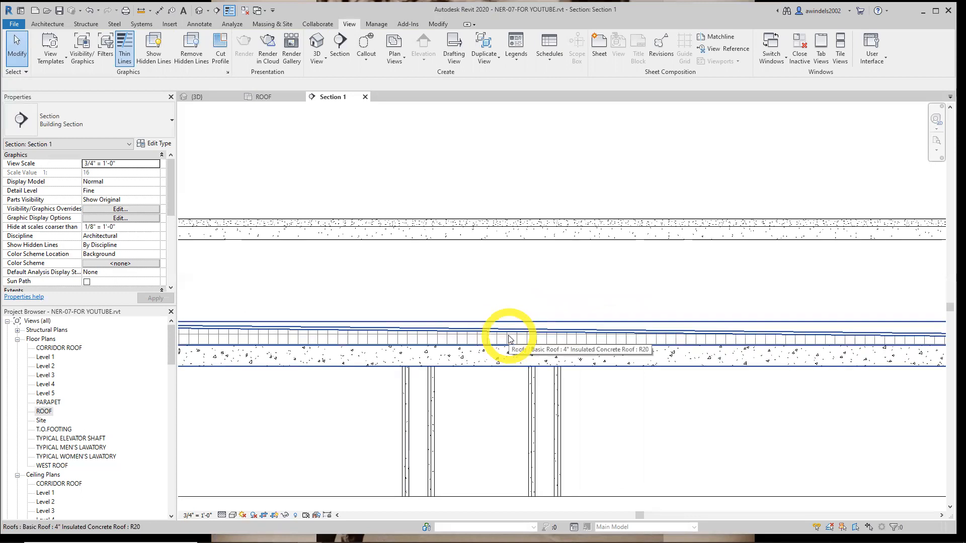
scroll(508, 335, "down", 5)
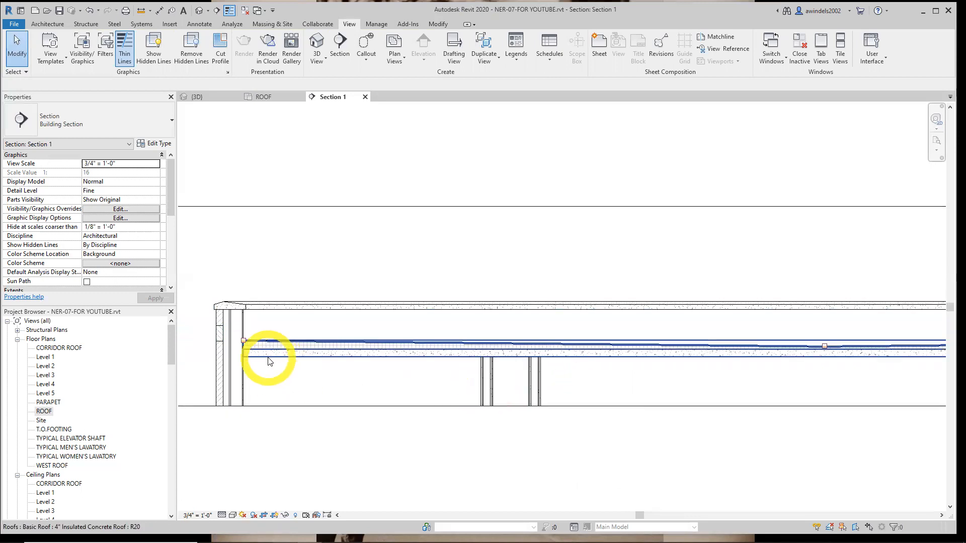
scroll(252, 346, "up", 3)
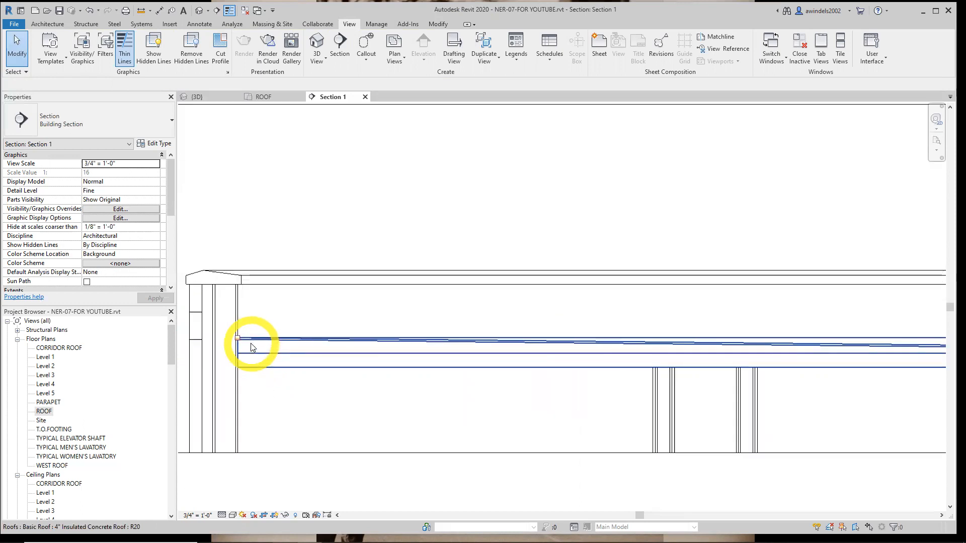
scroll(302, 282, "down", 5)
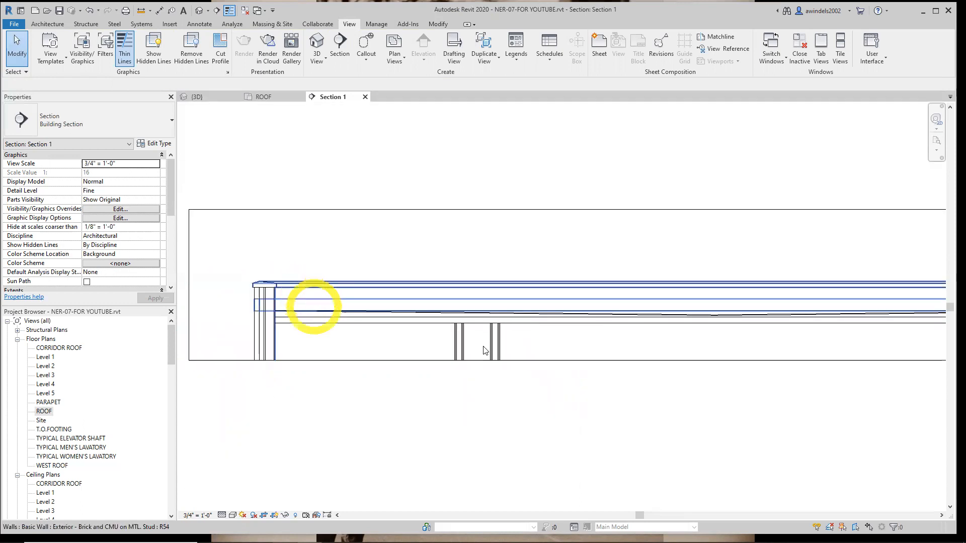
middle_click_drag(565, 403, 670, 392)
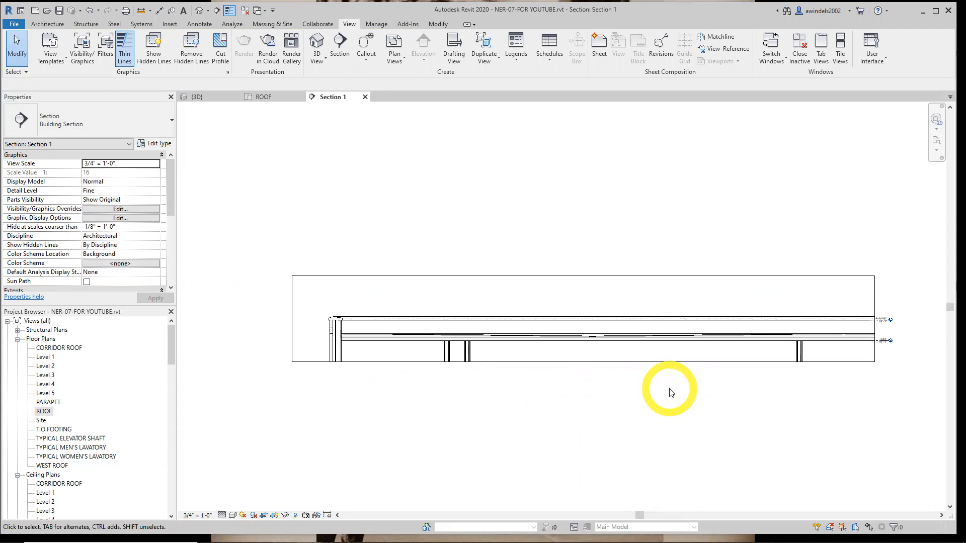
left_click(366, 96)
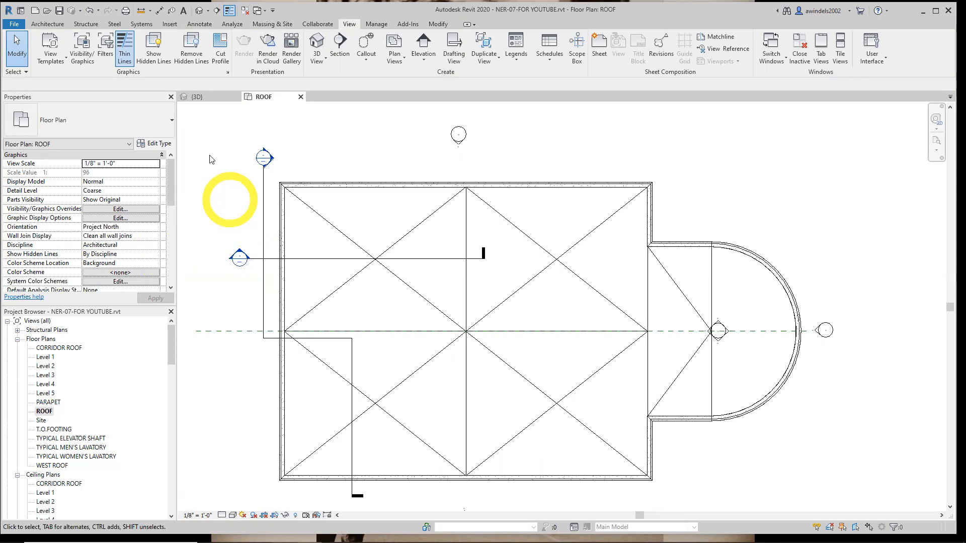
Switch to the 3D view and select the six exterior walls of the corridor linking the two buildings
left_click(208, 98)
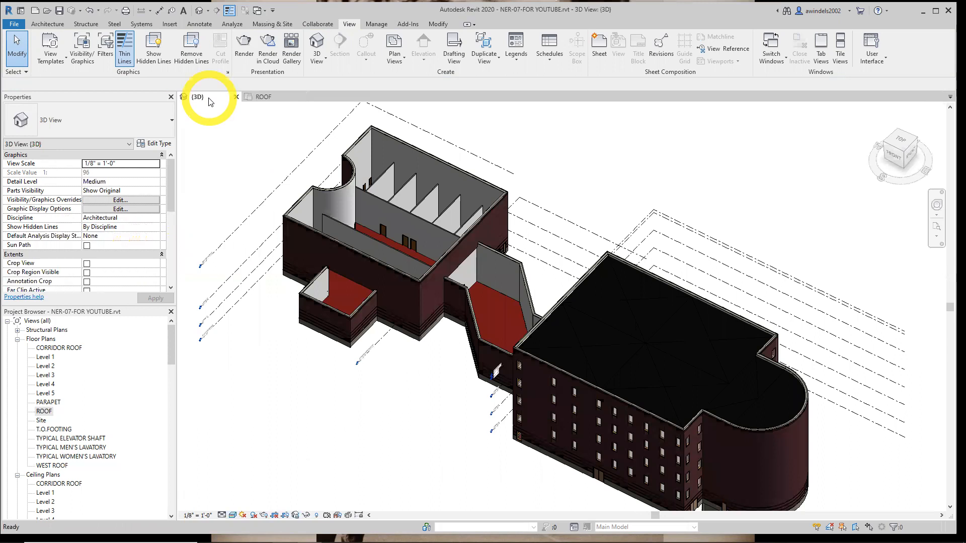
scroll(500, 334, "up", 5)
scroll(698, 361, "up", 1)
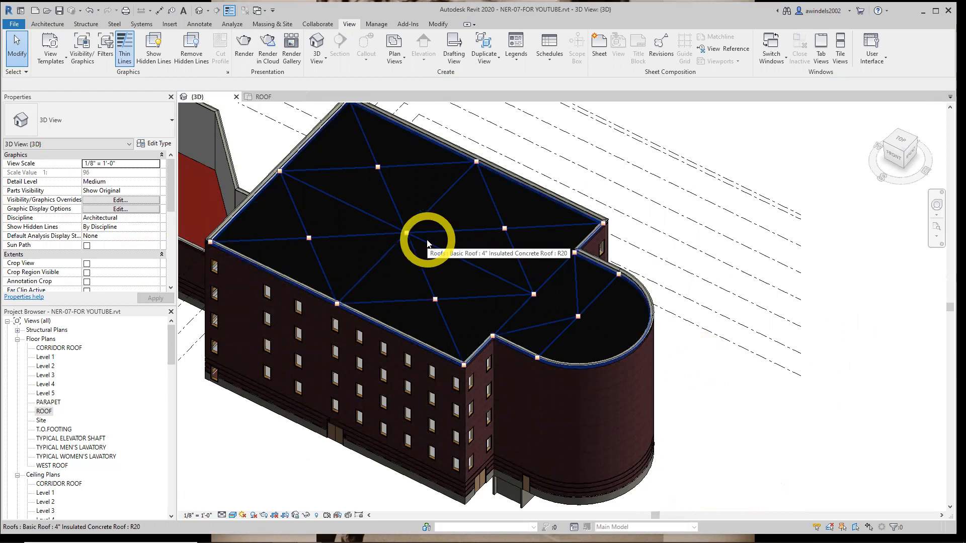
scroll(426, 240, "down", 1)
middle_click_drag(356, 274, 544, 362)
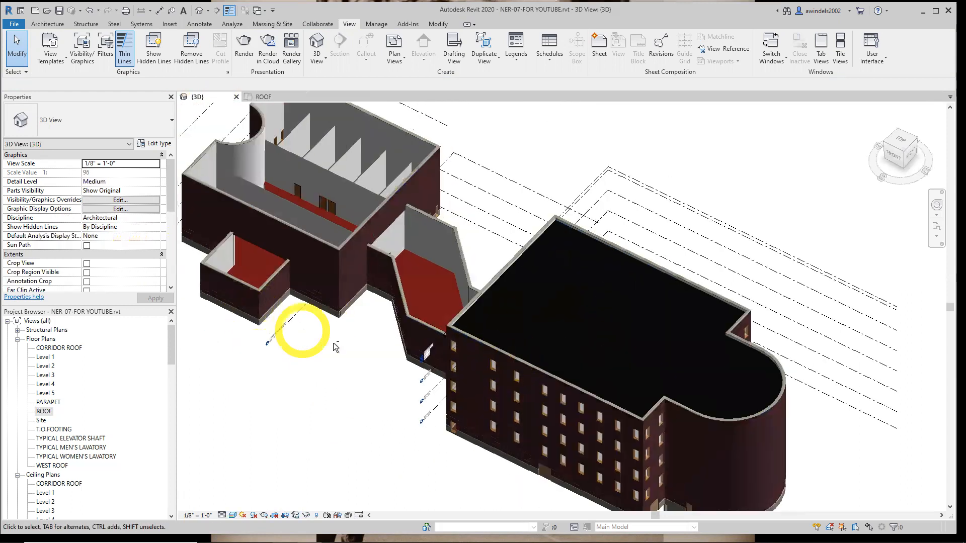
middle_click_drag(333, 342, 405, 384, "shift")
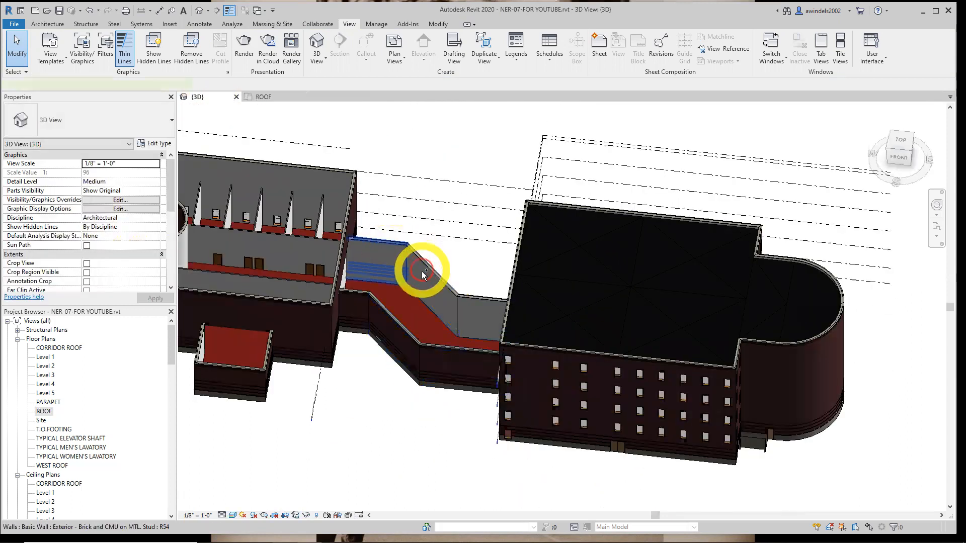
left_click(422, 272, "ctrl")
left_click(437, 281, "ctrl")
left_click(478, 307, "ctrl")
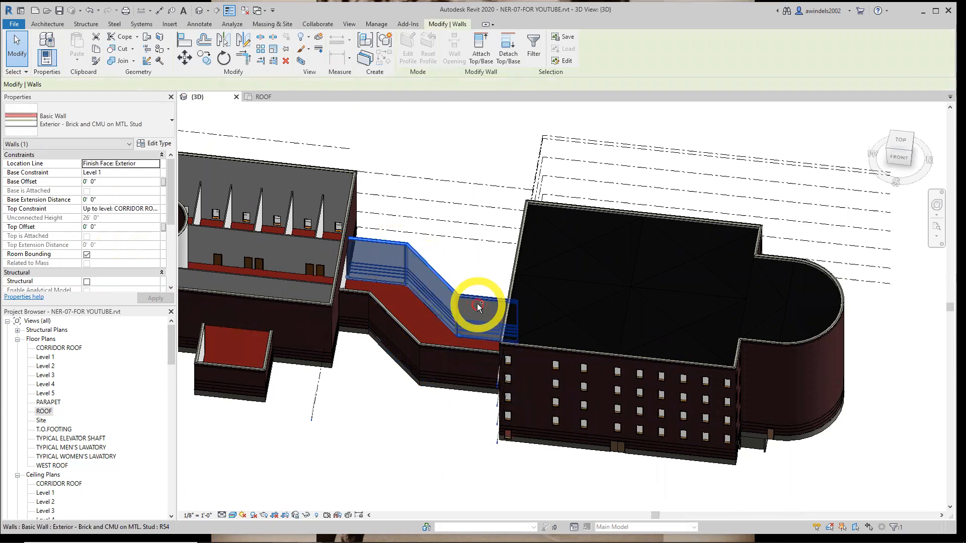
left_click(454, 356, "ctrl")
left_click(412, 339, "ctrl")
left_click(345, 295, "ctrl")
left_click(379, 306, "ctrl")
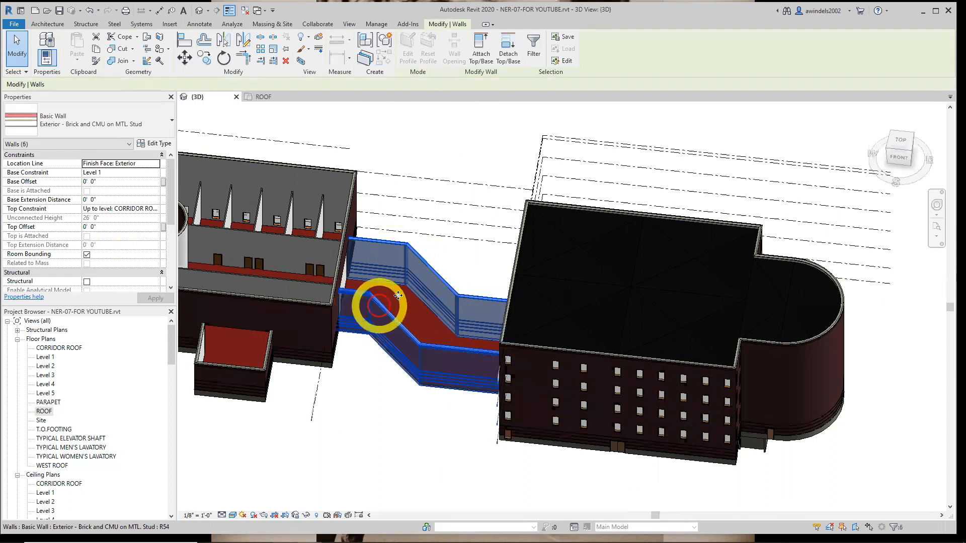
mouse_move(459, 270)
middle_mouse_down("shift")
mouse_move(433, 287)
mouse_move(410, 281)
mouse_move(426, 301)
mouse_move(413, 293)
mouse_move(420, 280)
mouse_move(421, 294)
mouse_move(462, 286)
middle_mouse_up("shift")
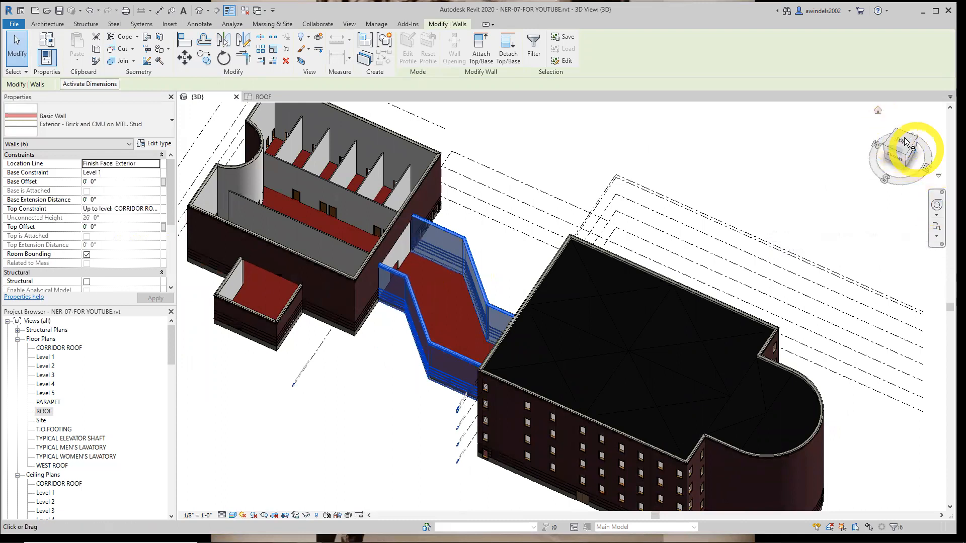
middle_click_drag(536, 270, 508, 243)
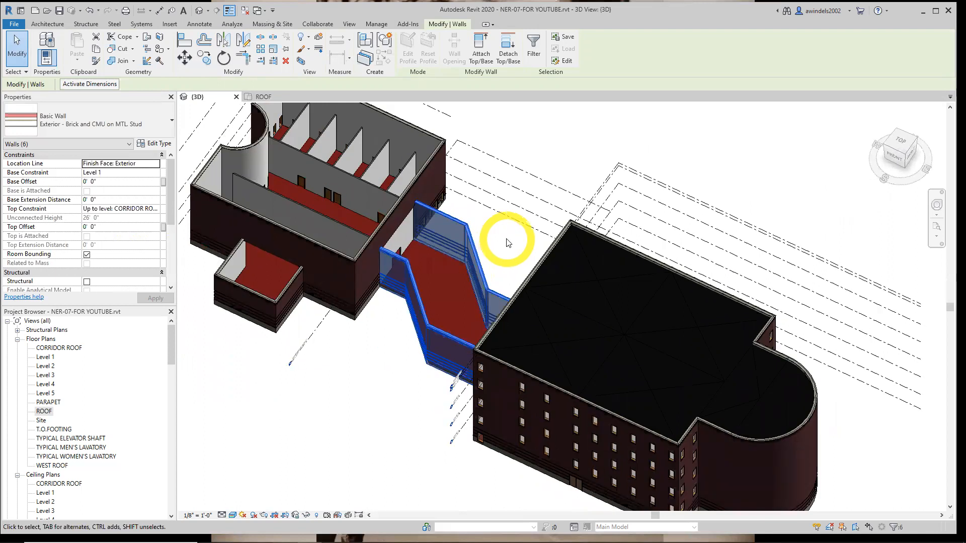
Duplicate the selected corridor walls' type as "Exterior - Brick and CMU on MTL. Stud 2 (No Paraphet)"
left_click(153, 146)
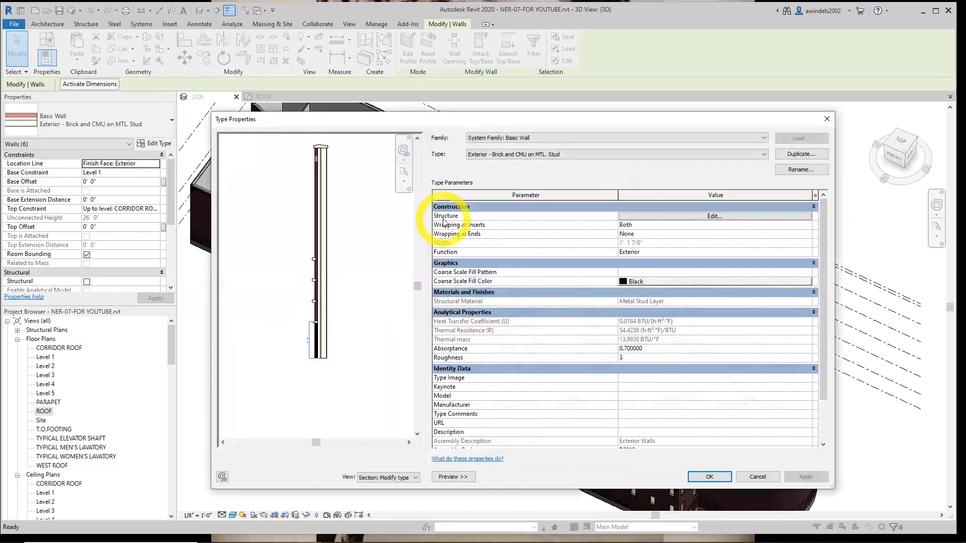
left_click(323, 146)
scroll(324, 153, "up", 2)
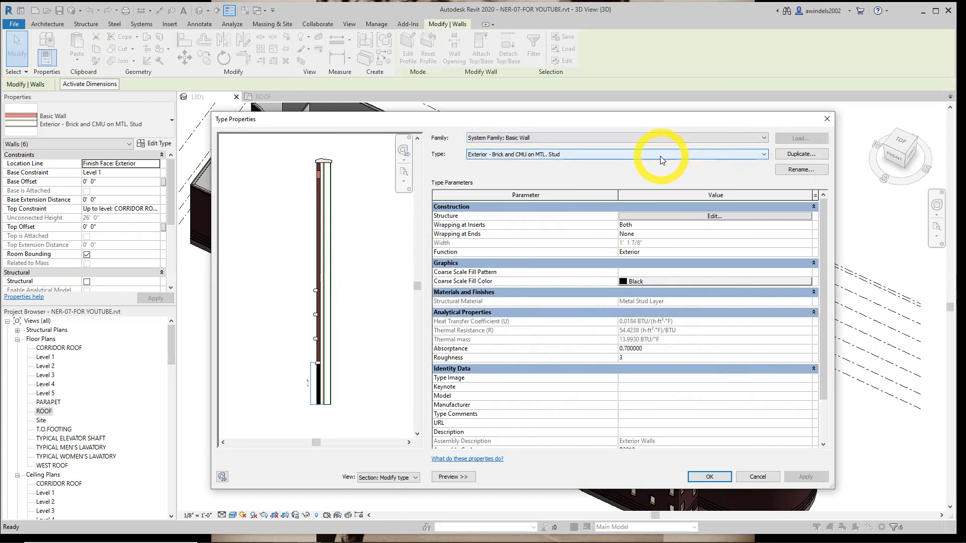
left_click(805, 154)
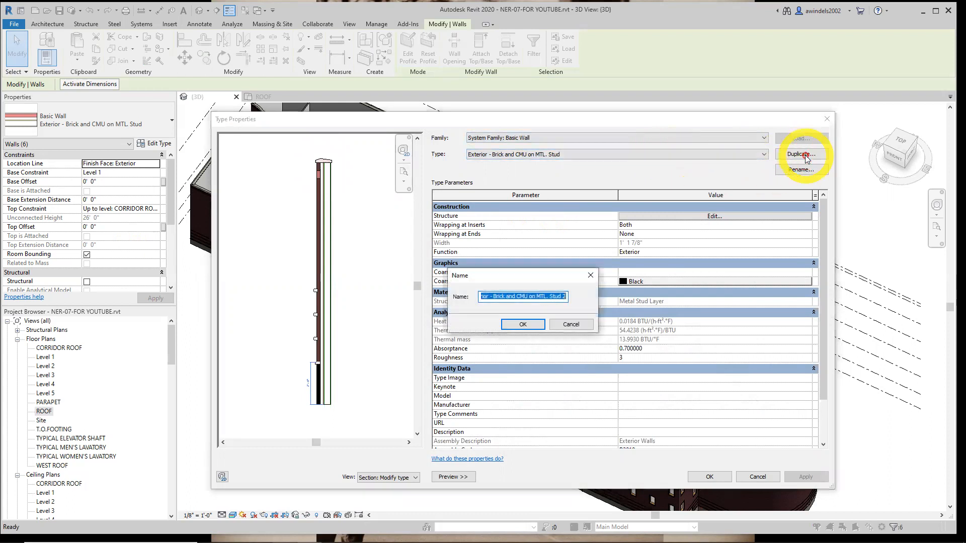
left_click(567, 297)
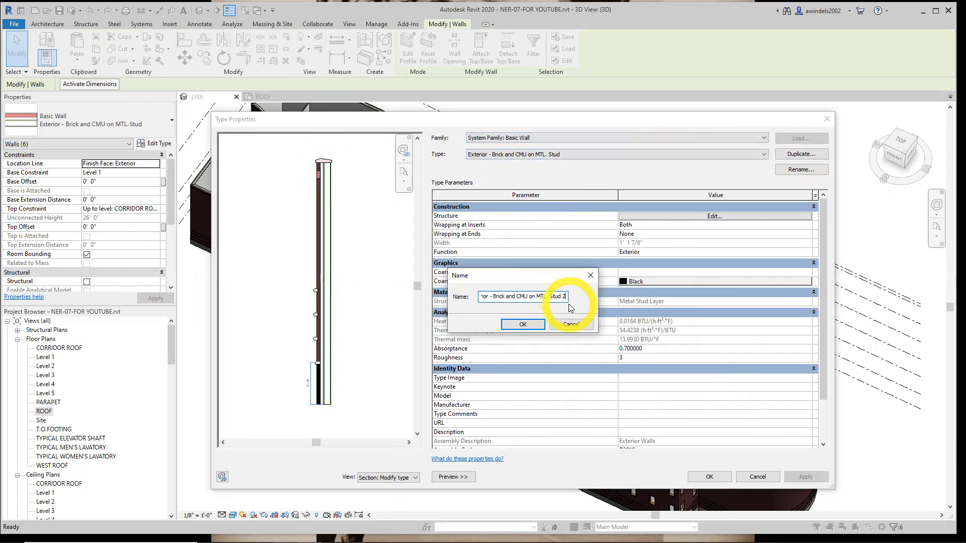
type("(No Paraphet)")
left_click(523, 324)
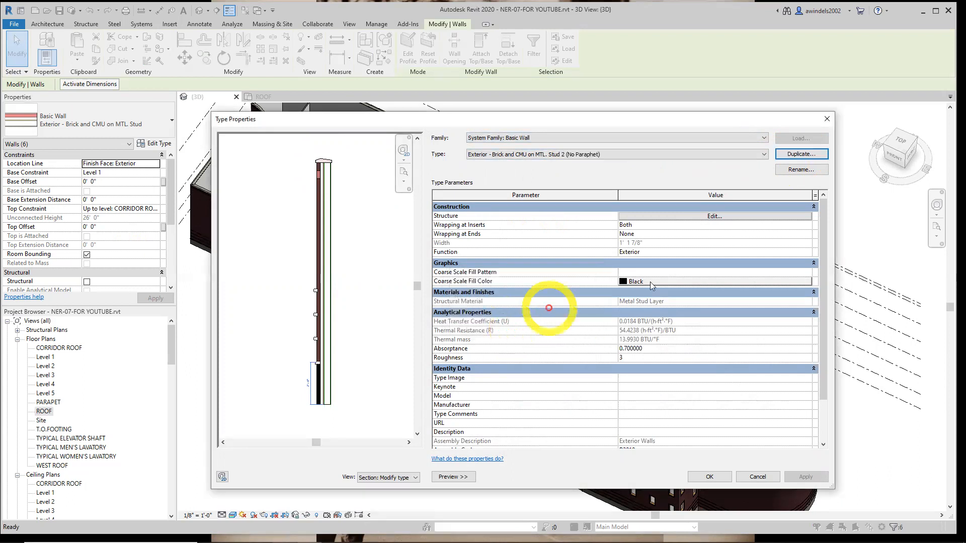
left_click(714, 217)
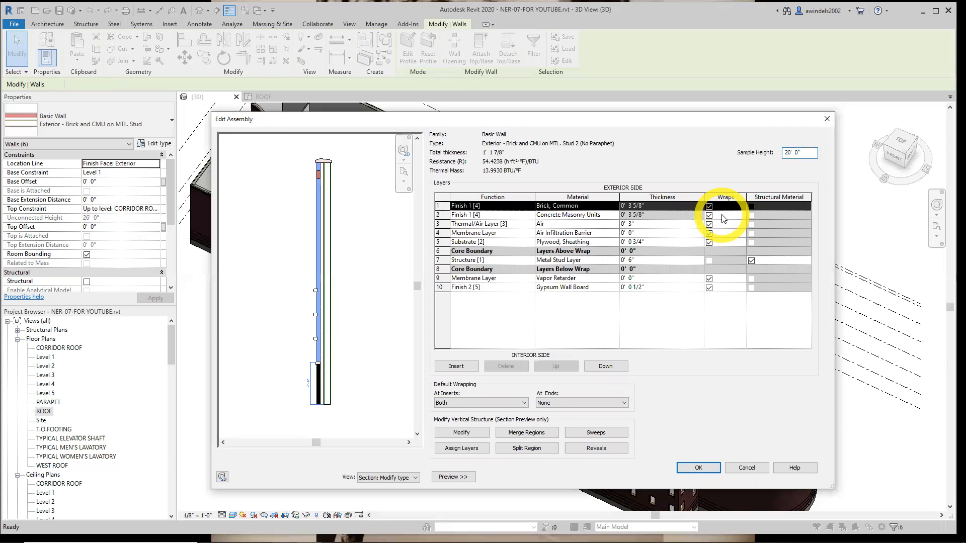
left_click(827, 119)
left_click(414, 477)
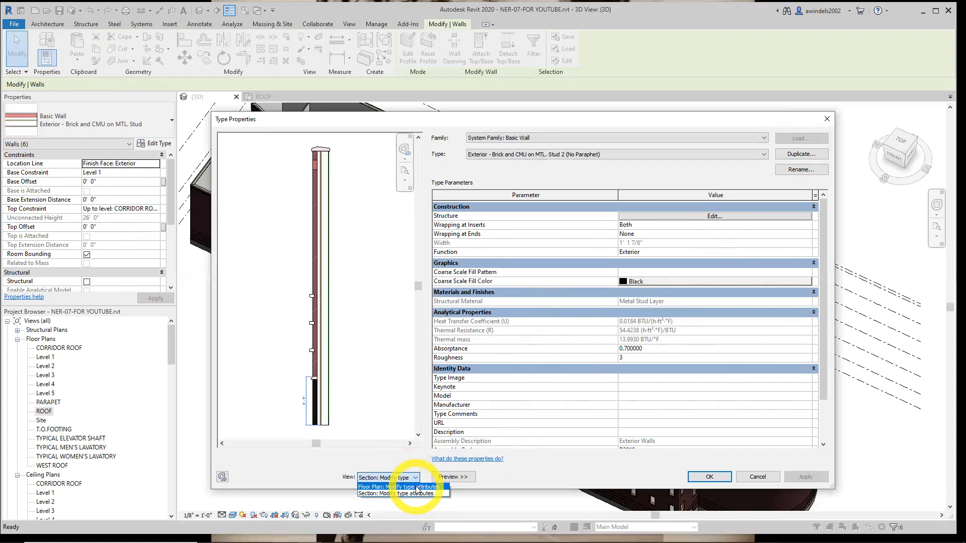
left_click(404, 493)
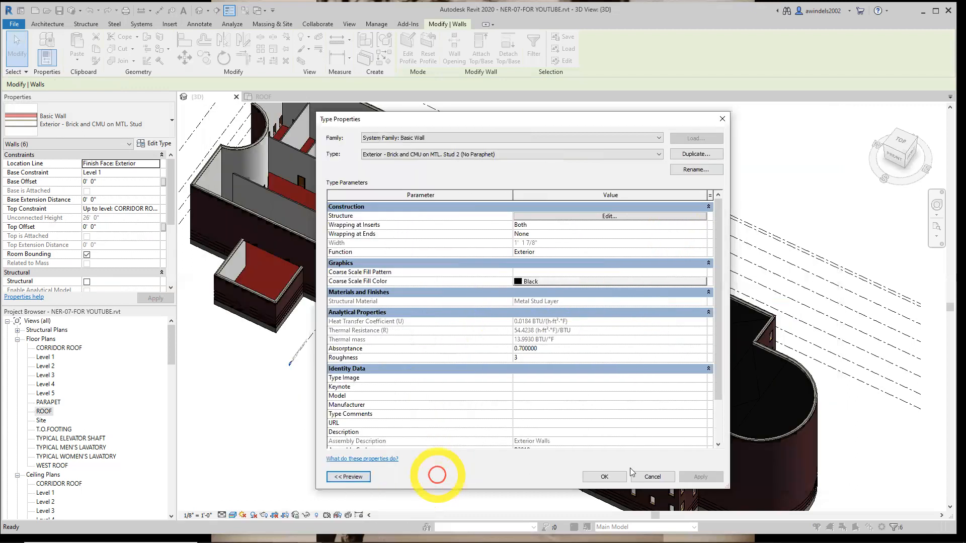
left_click(349, 476)
left_click(391, 477)
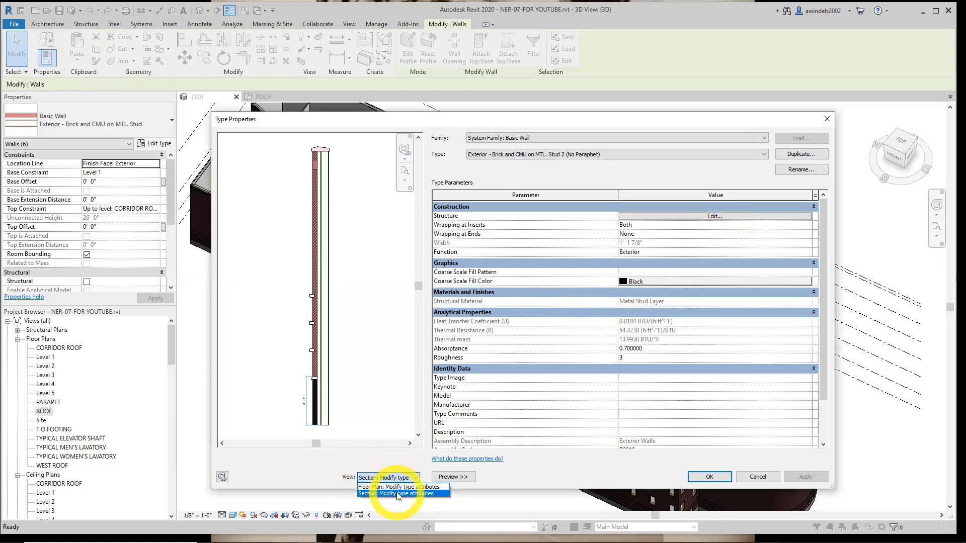
left_click(397, 493)
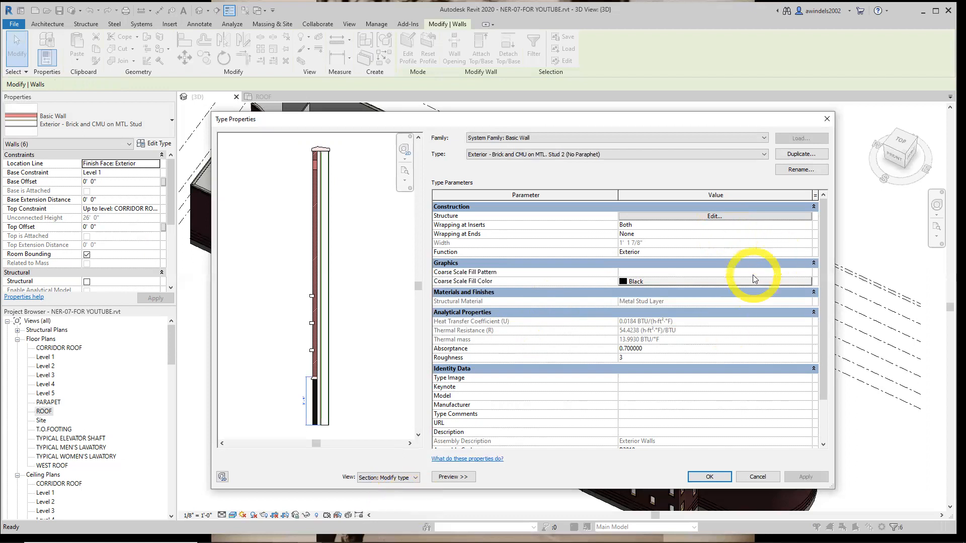
Delete the Parapet Cap-Precast sweep from the new wall type's structure and accept the type changes
left_click(718, 219)
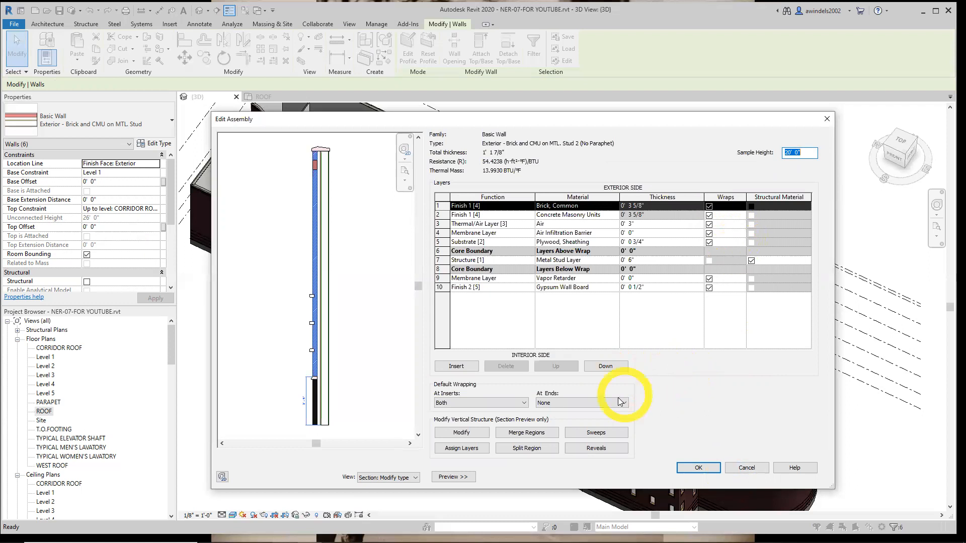
left_click(593, 434)
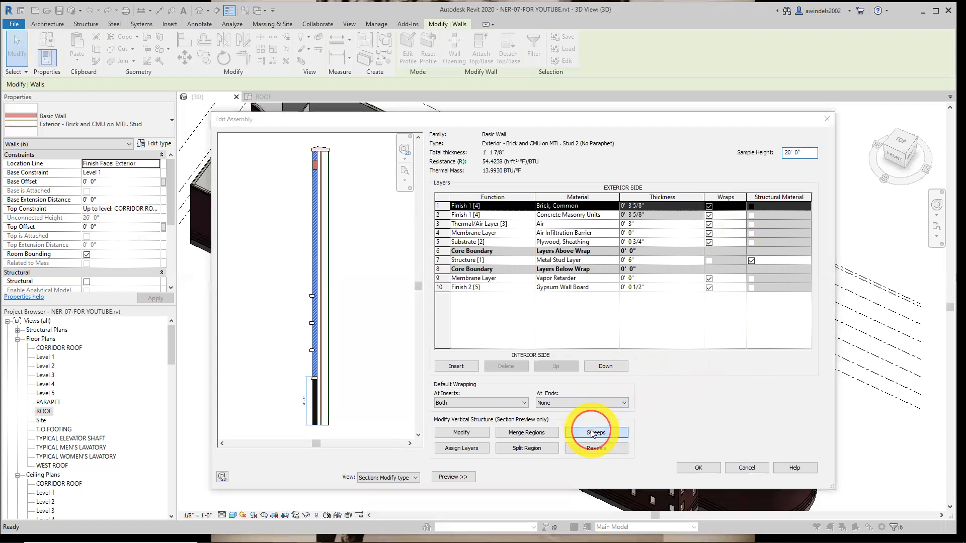
left_click_drag(522, 205, 552, 206)
left_click(523, 225)
left_click(547, 226)
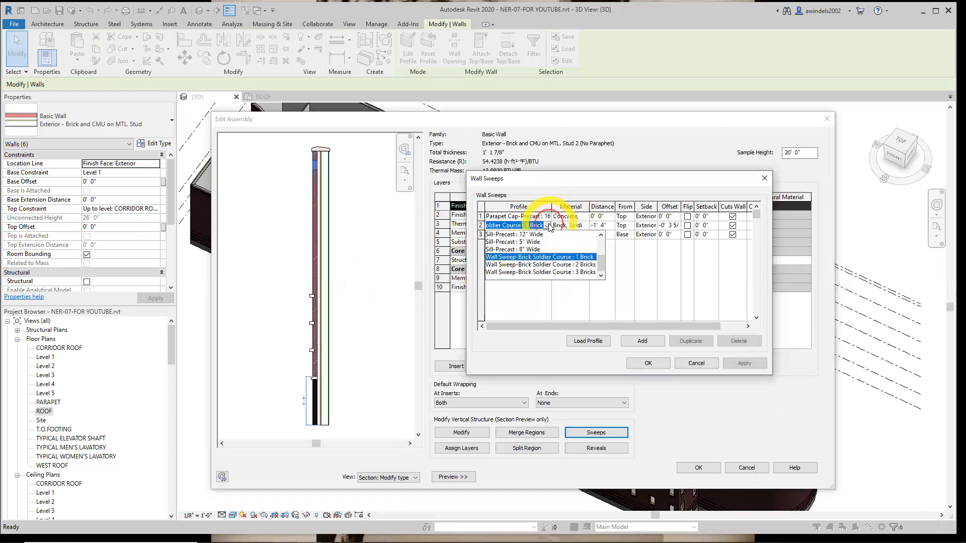
left_click(547, 226)
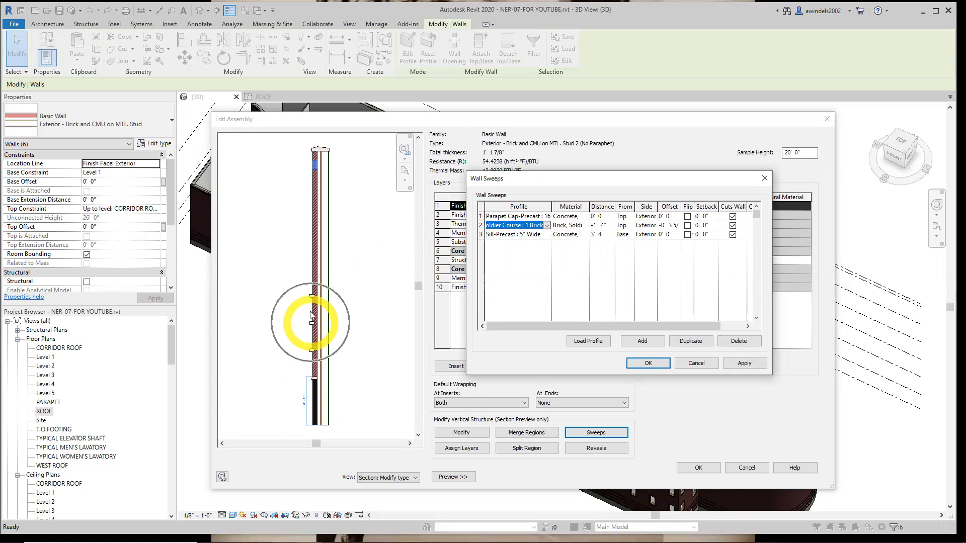
left_click(501, 217)
left_click(481, 216)
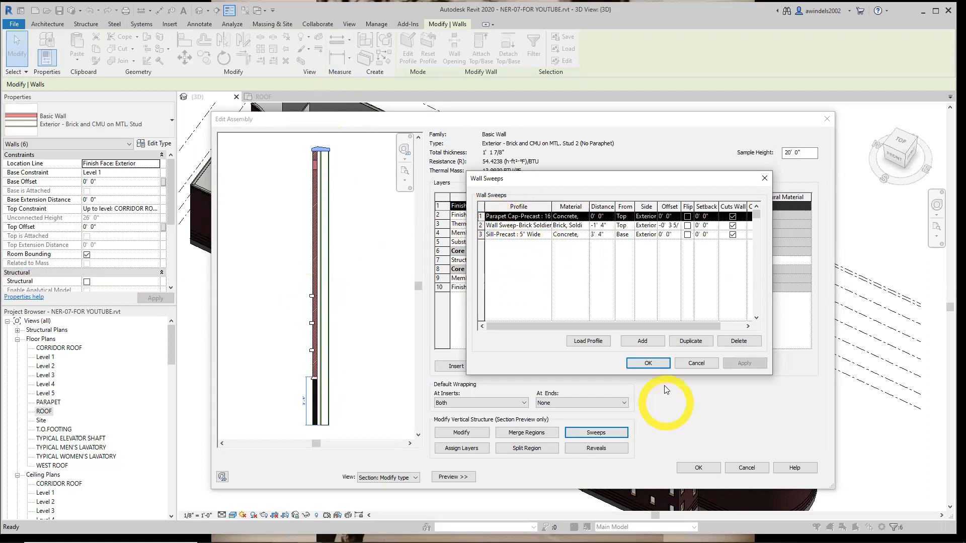
left_click(735, 341)
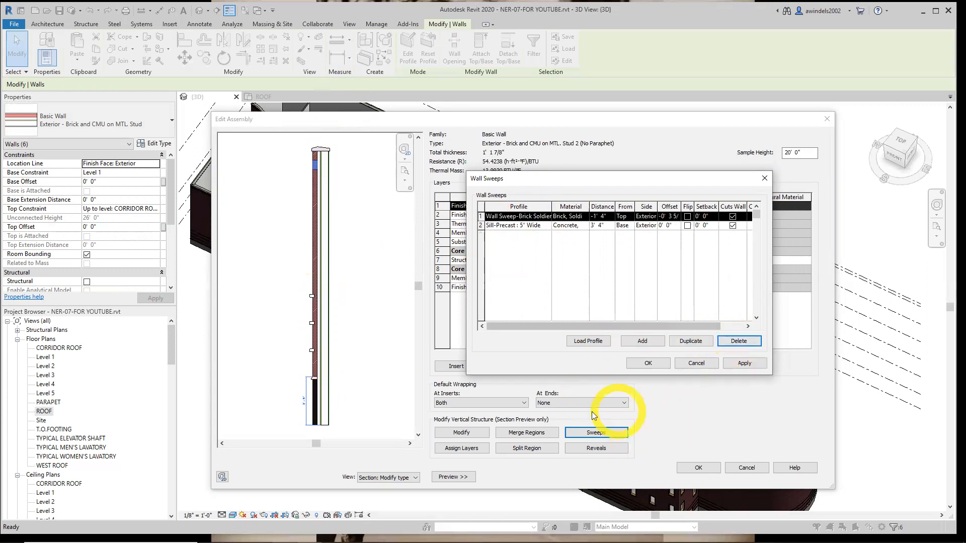
left_click(652, 362)
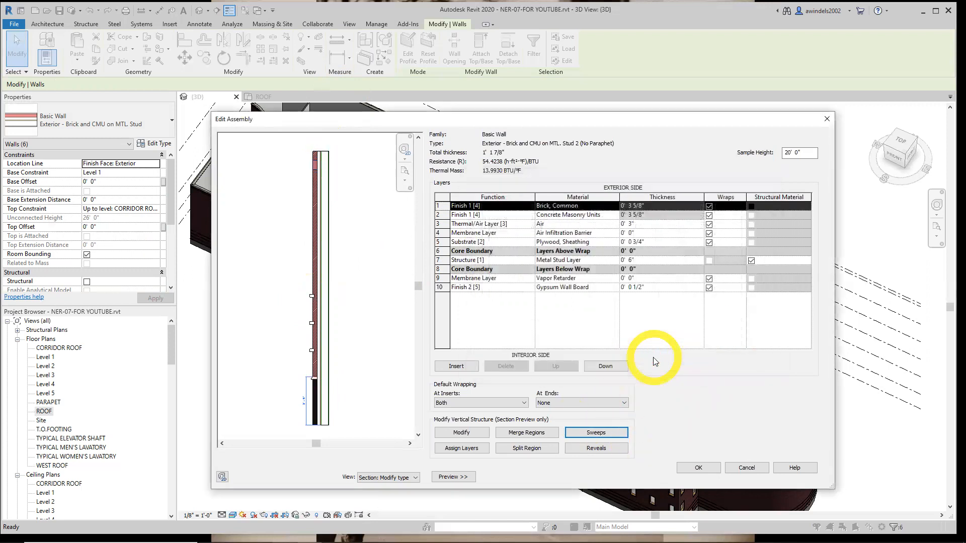
left_click(321, 151)
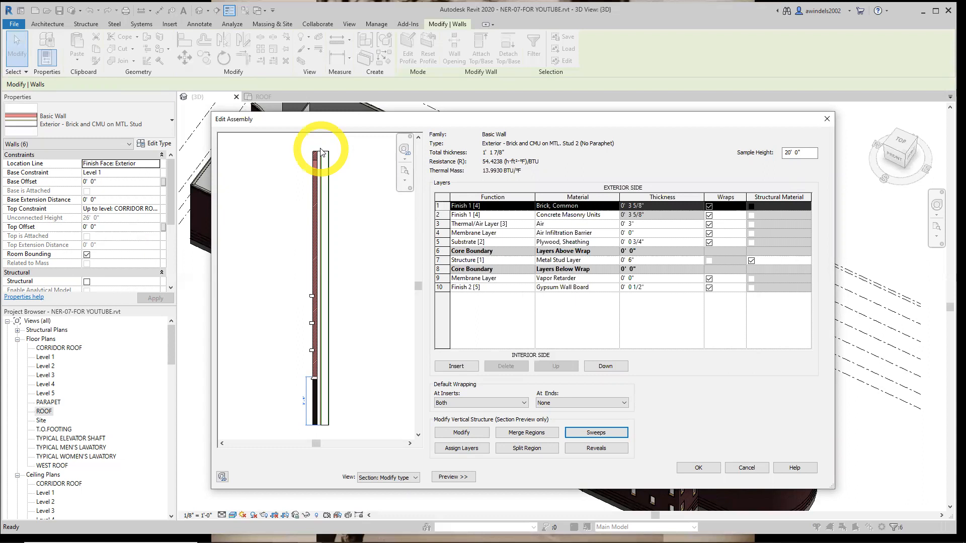
left_click(701, 468)
left_click(710, 476)
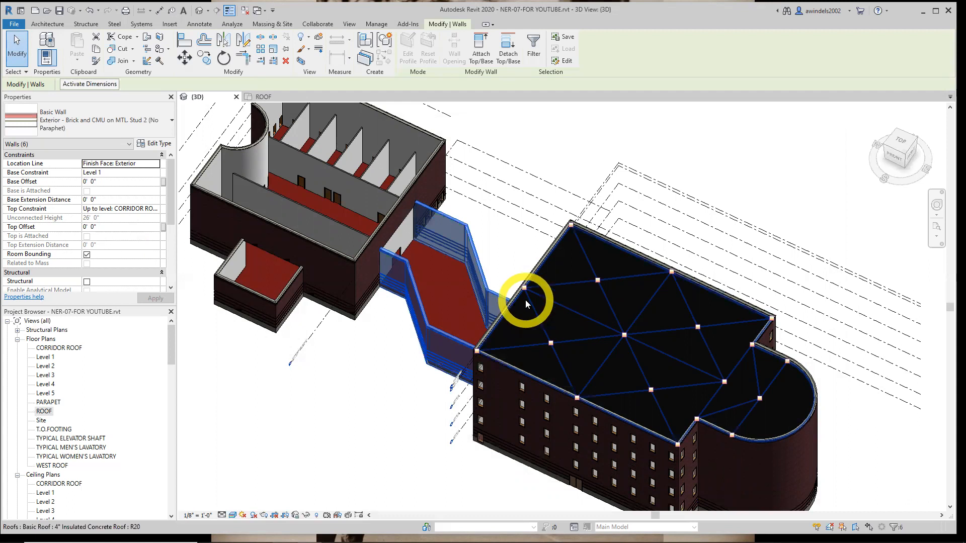
Clear the wall selection, open the CORRIDOR ROOF floor plan and set its detail level to Fine
middle_click_drag(529, 301, 505, 288)
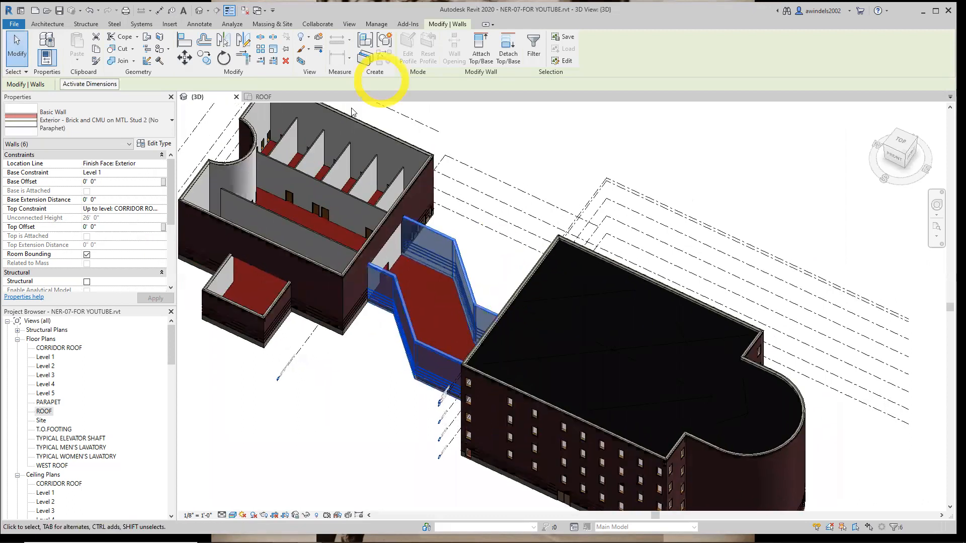
left_click(288, 98)
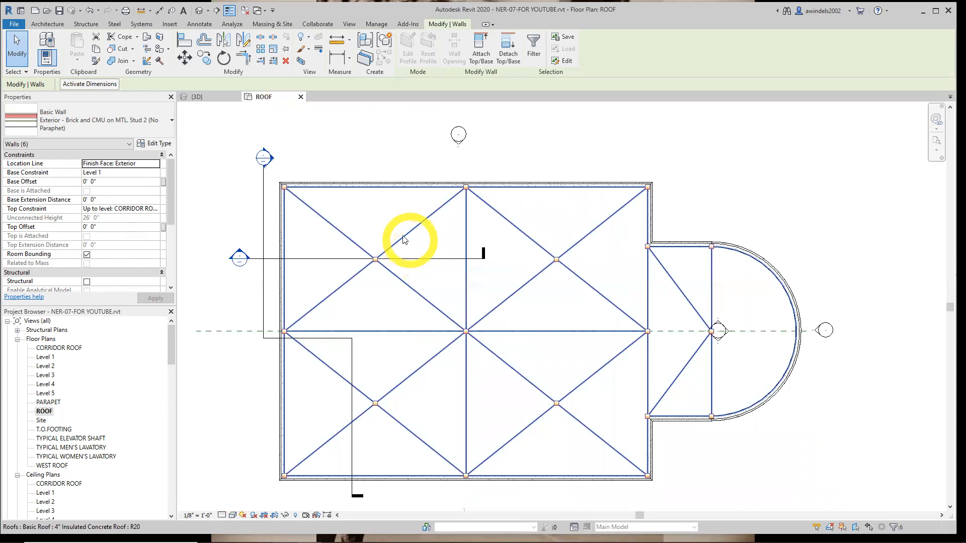
key("Escape")
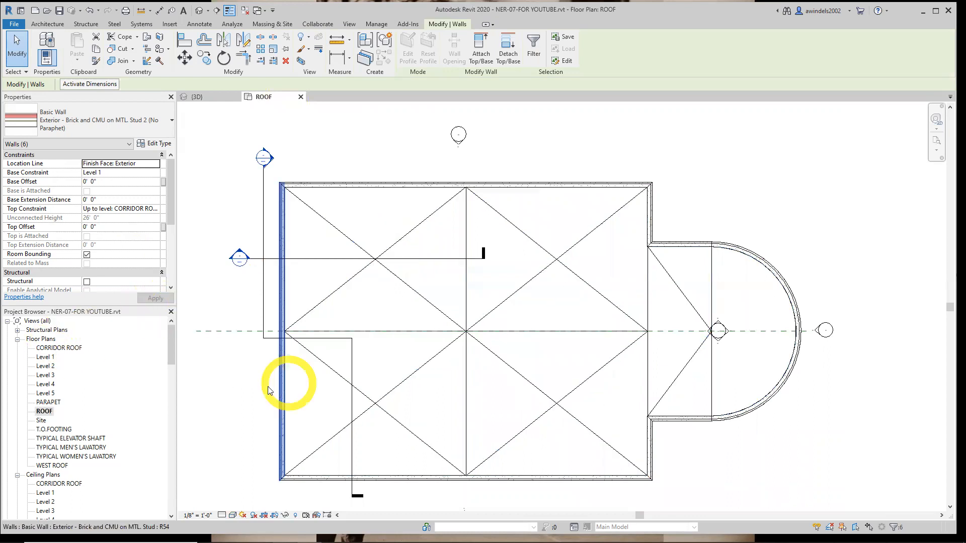
double_click(57, 348)
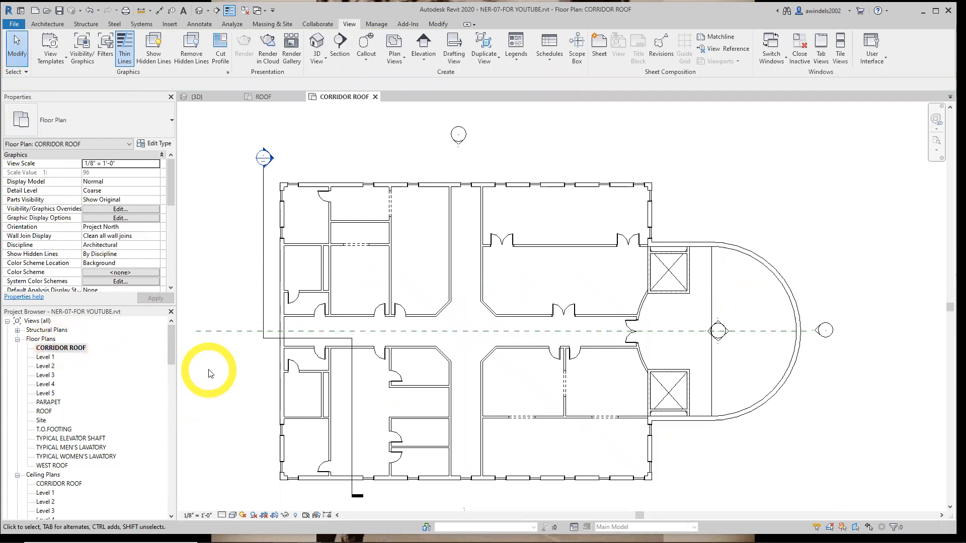
scroll(315, 371, "down", 2)
middle_click_drag(276, 372, 548, 416)
middle_click_drag(461, 417, 492, 395)
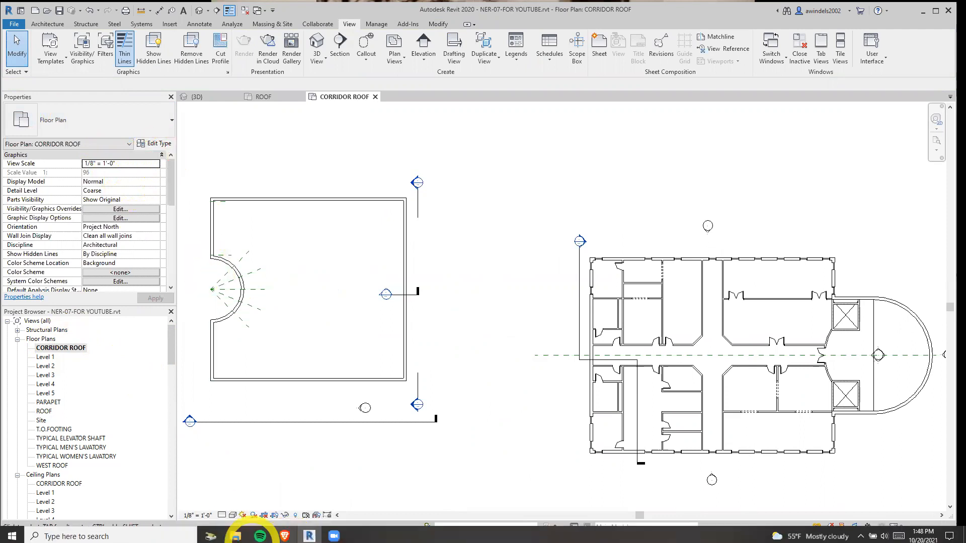
left_click(222, 516)
left_click(234, 507)
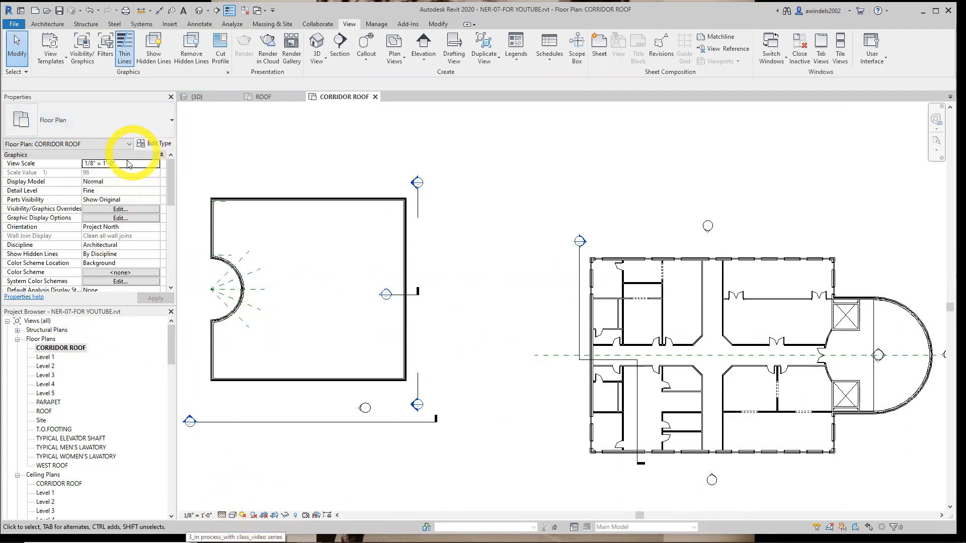
Set the CORRIDOR ROOF plan's underlay base level to Level 1 and apply it
left_click(160, 154)
left_click(162, 154)
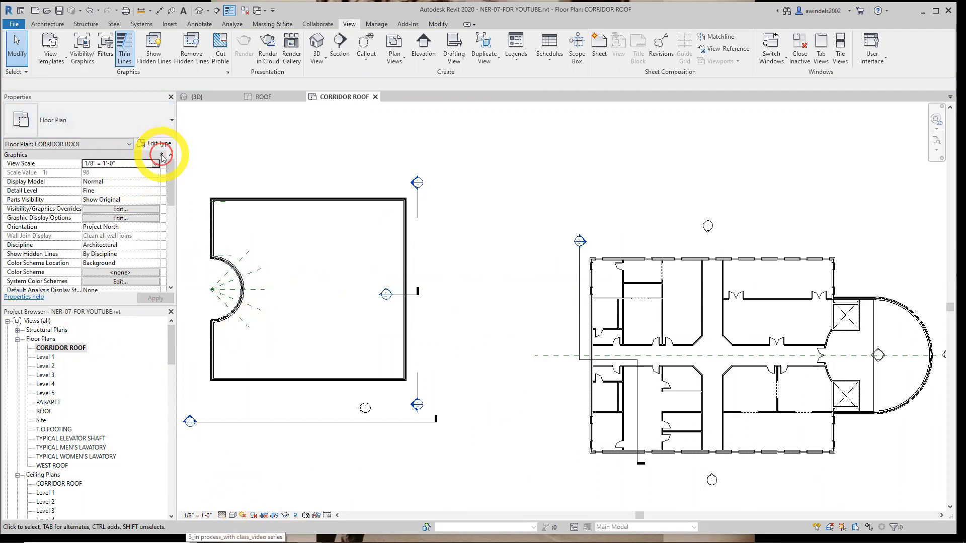
left_click(285, 199)
left_click(301, 227)
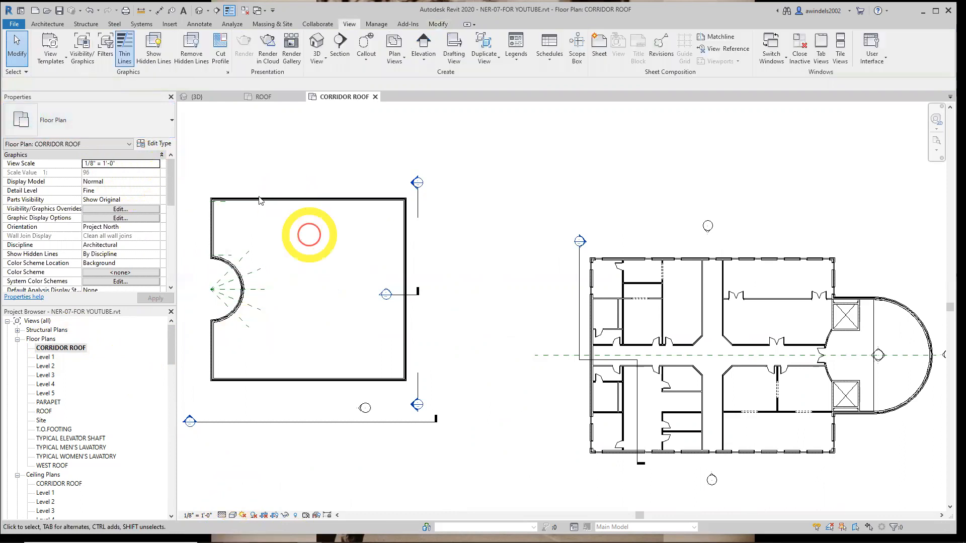
left_click(161, 155)
left_click(161, 200)
left_click(160, 209)
left_click(135, 171)
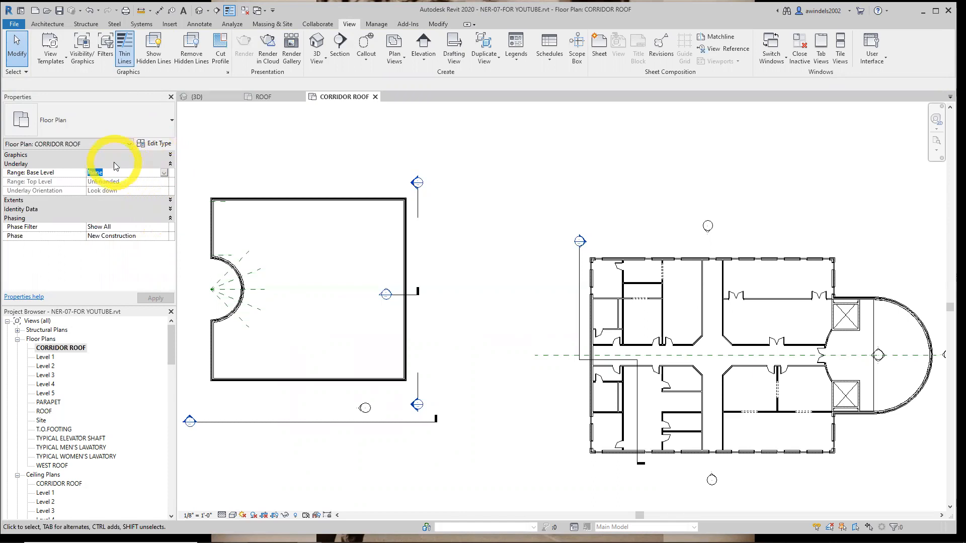
left_click(163, 173)
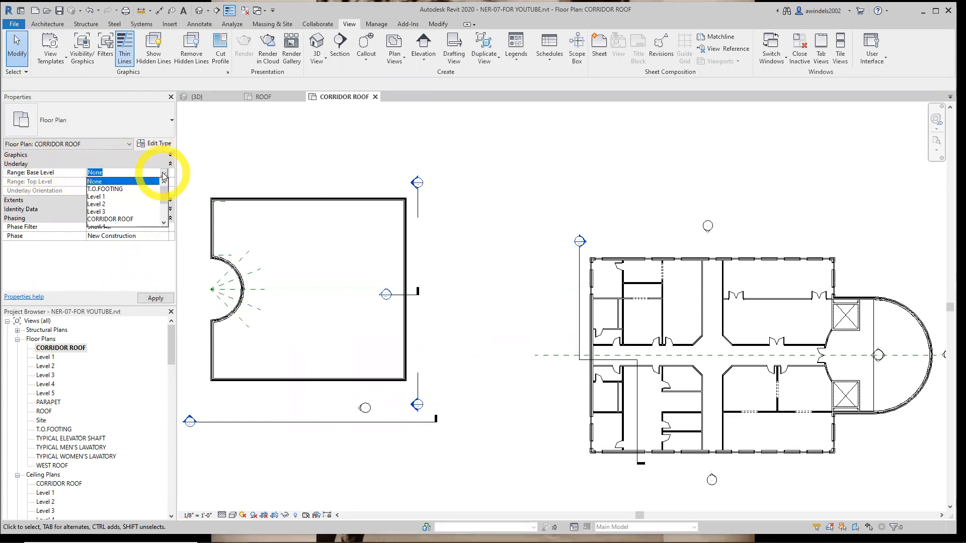
left_click(98, 196)
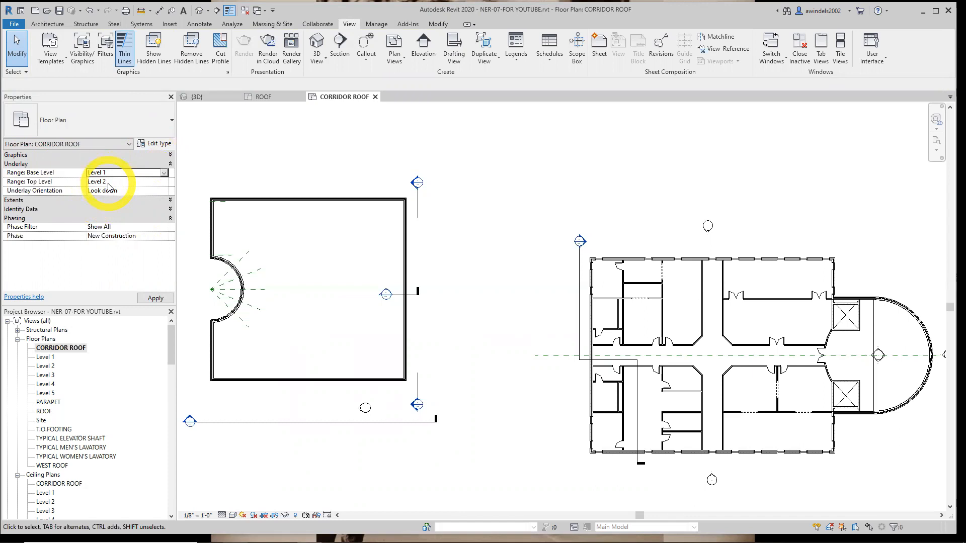
left_click(156, 298)
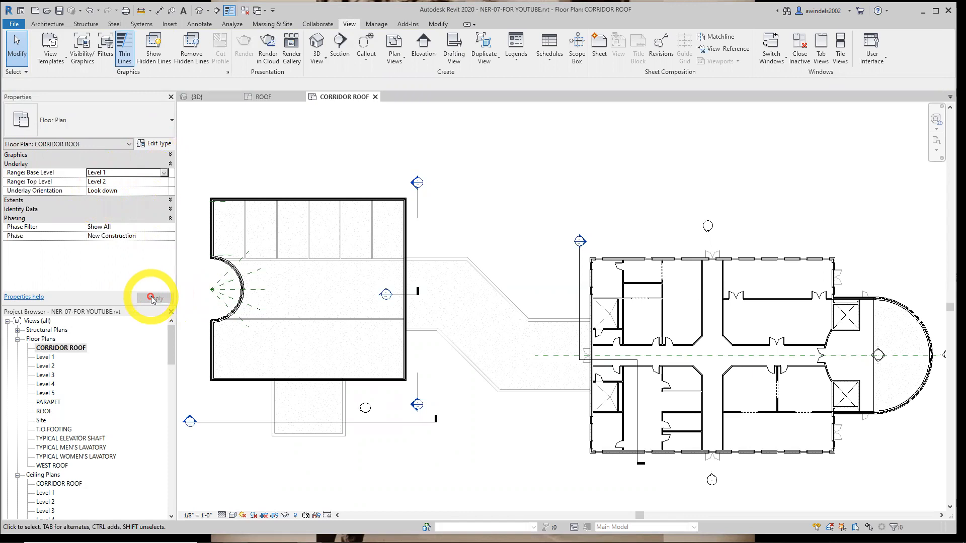
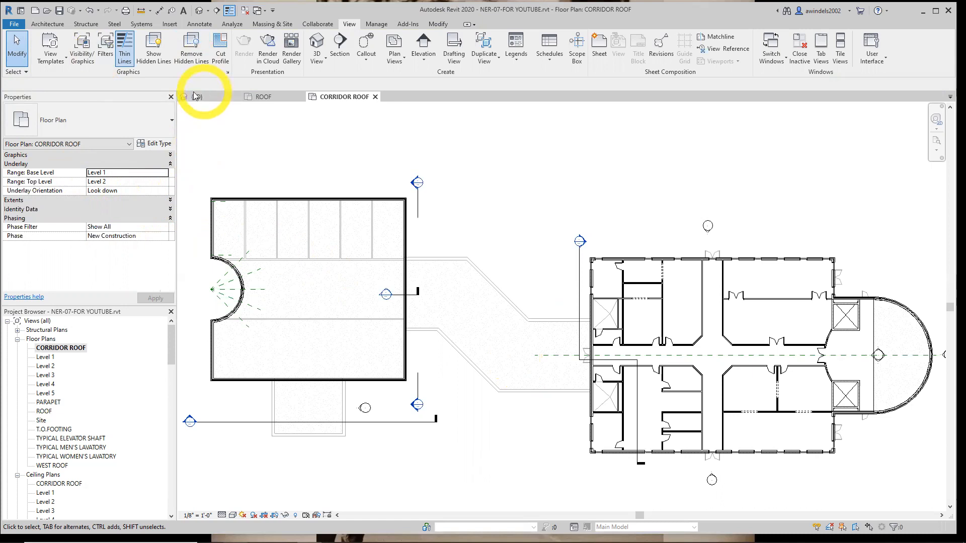
Start a roof by footprint on the CORRIDOR ROOF plan with slope-defining boundary lines and a 1' 0" overhang
left_click(47, 24)
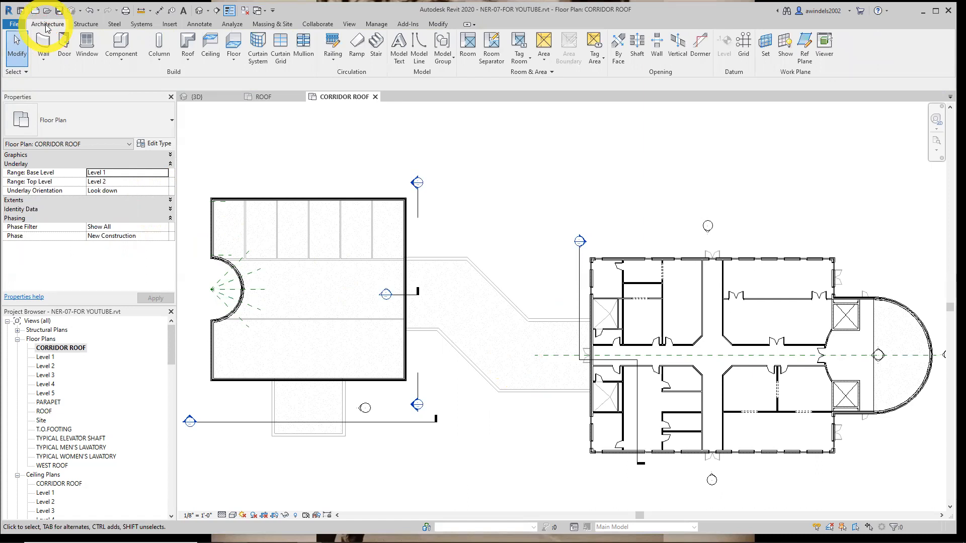
left_click(188, 56)
left_click(179, 80)
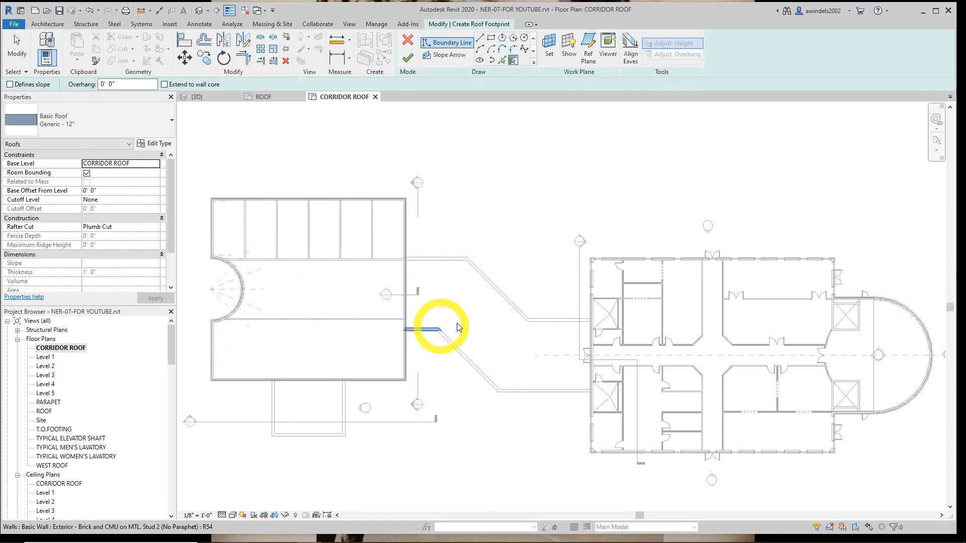
scroll(498, 327, "up", 2)
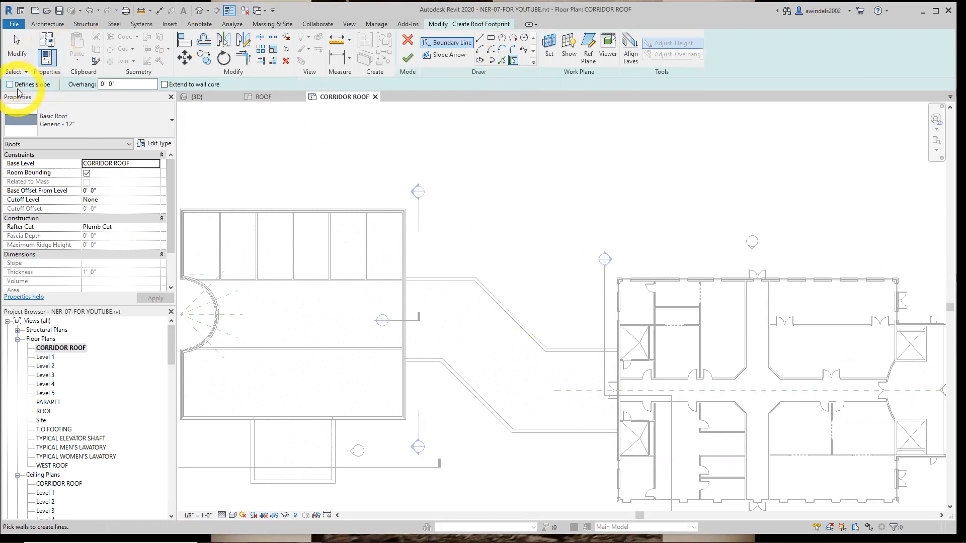
left_click(11, 84)
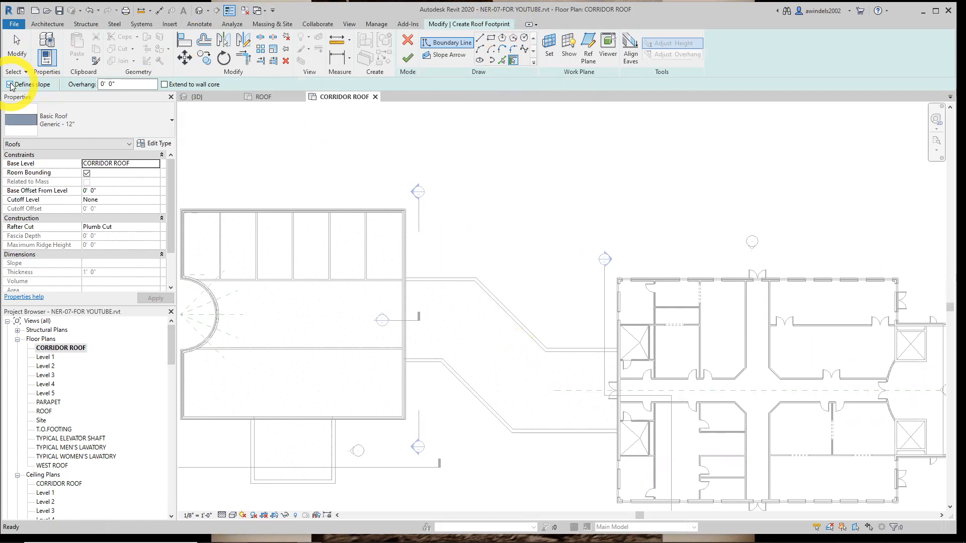
left_click(123, 84)
type("1")
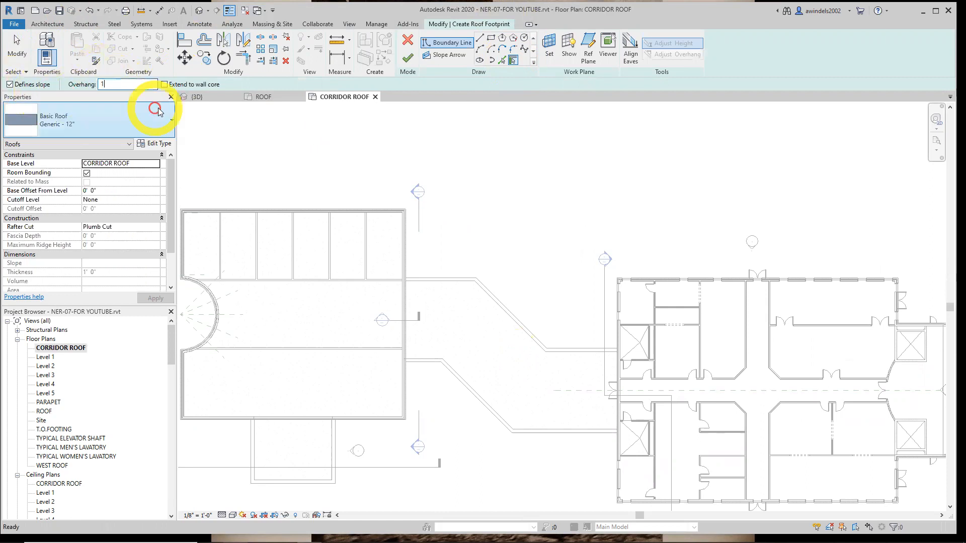
left_click(324, 171)
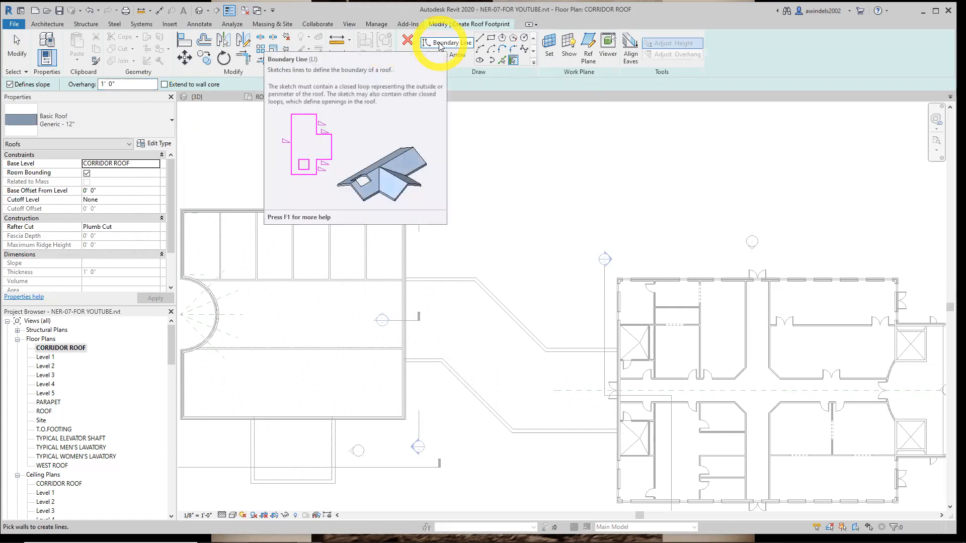
Try the Pick Lines tool on the outer edge of the corridor's north wall beside the west building, and undo the line
left_click(503, 61)
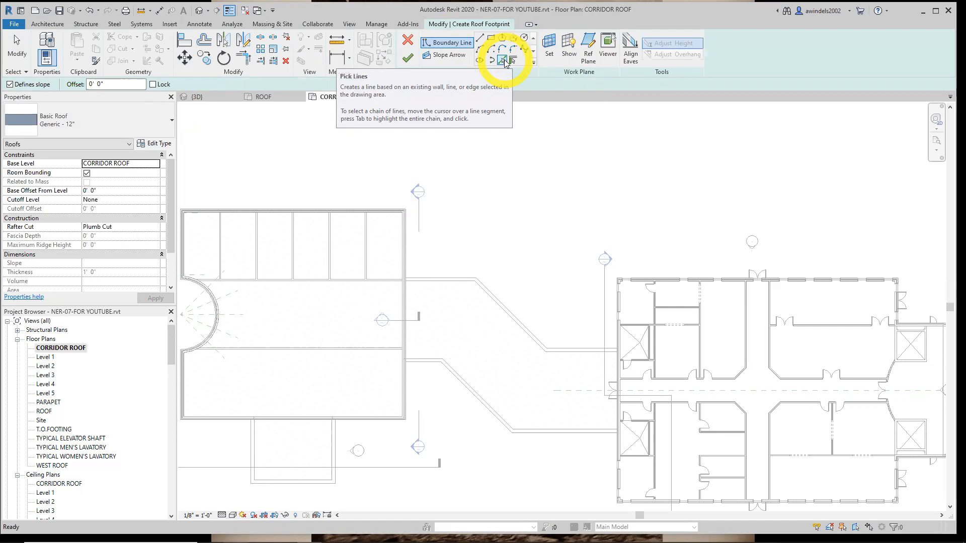
left_click(506, 62)
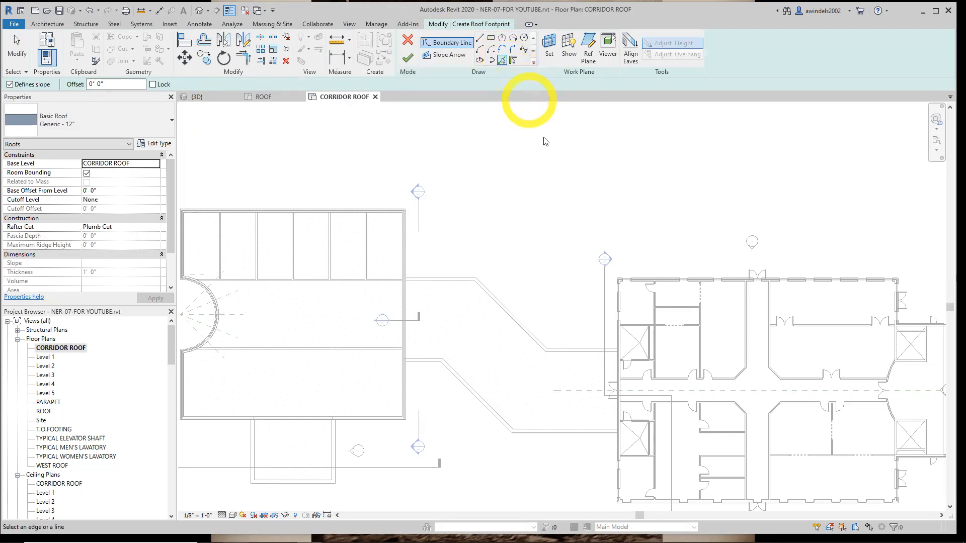
scroll(442, 261, "up", 3)
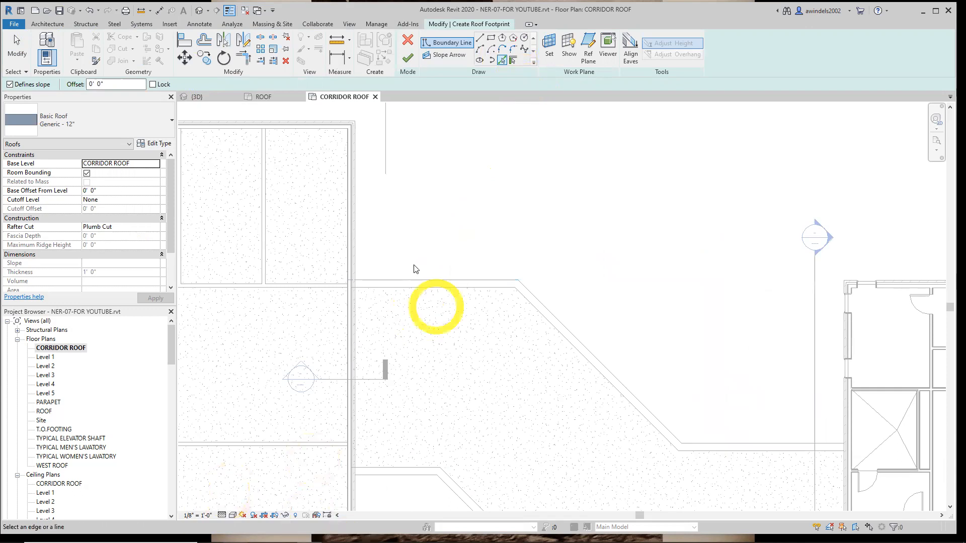
left_click(421, 281)
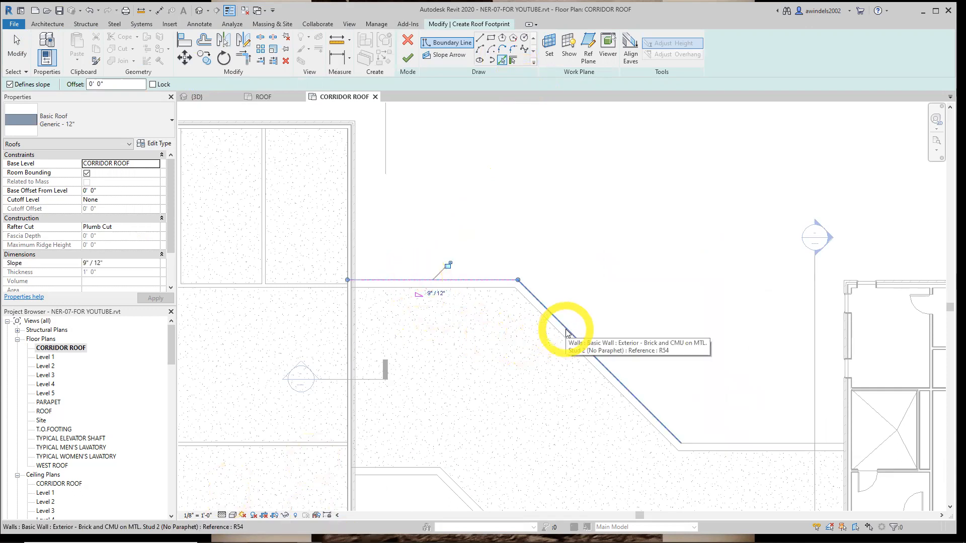
key("ctrl+z")
Set the Pick Lines offset to 1' 0" and create boundary lines outside the corridor's three northern wall segments
left_click(122, 85)
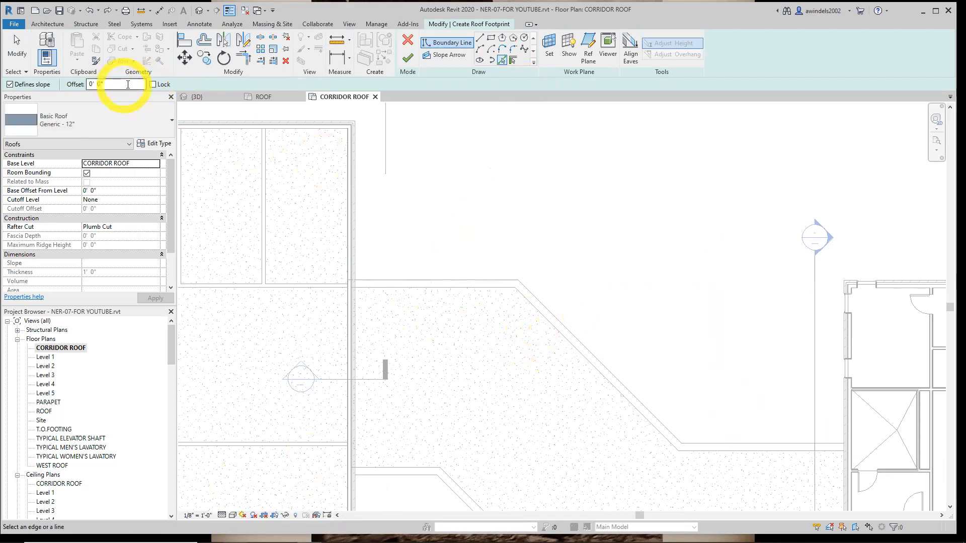
left_click_drag(128, 84, 83, 92)
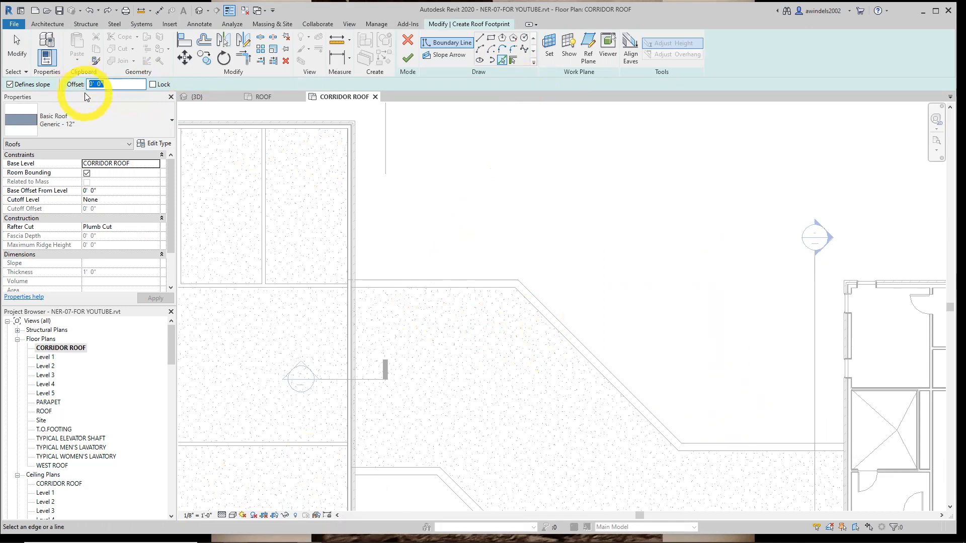
type("1")
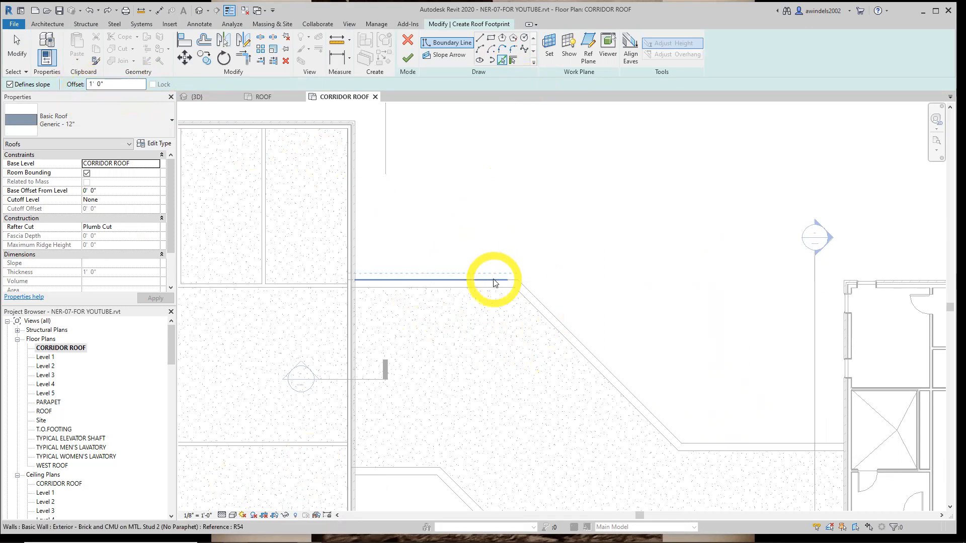
left_click(493, 279)
left_click(524, 294)
middle_click_drag(492, 246, 320, 145)
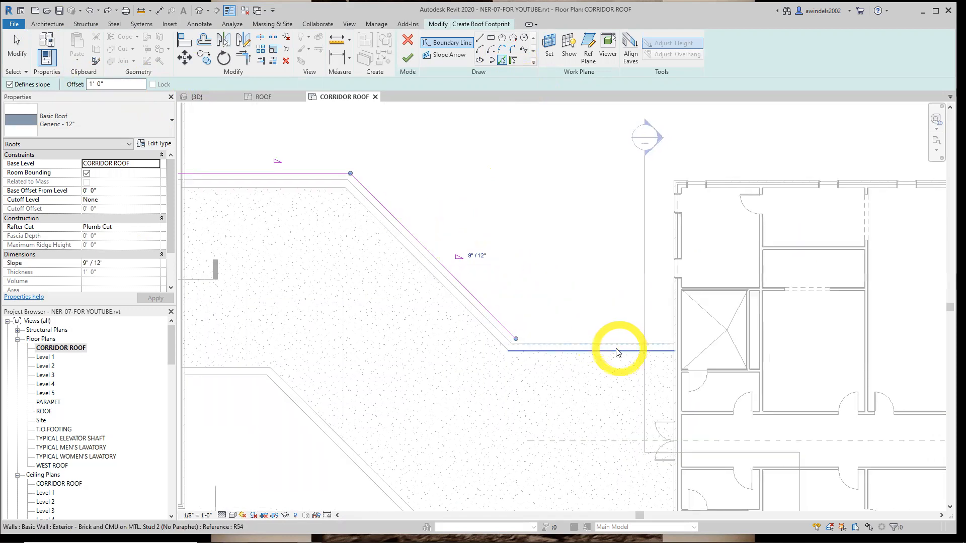
left_click(603, 343)
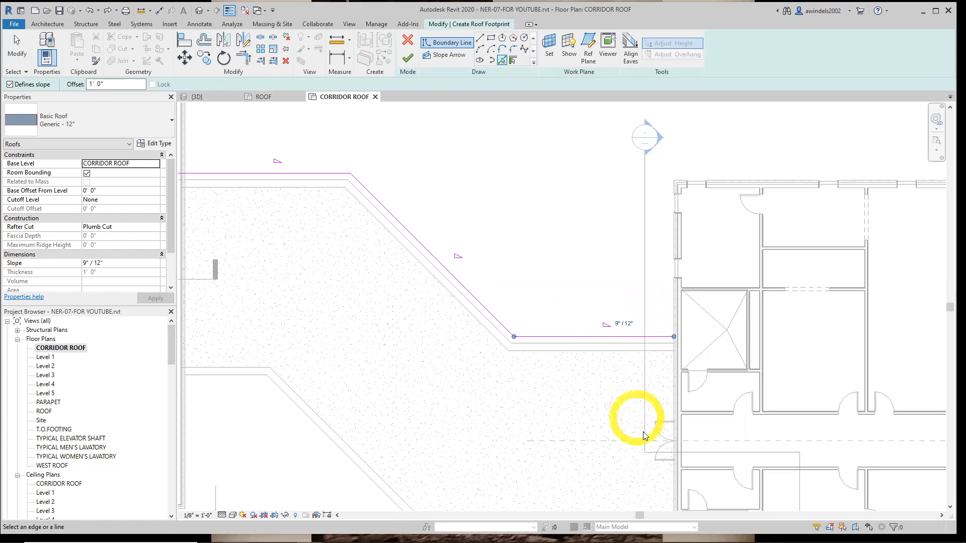
Create boundary lines offset 1' 0" outside the corridor's three southern wall segments
middle_click_drag(580, 509, 565, 388)
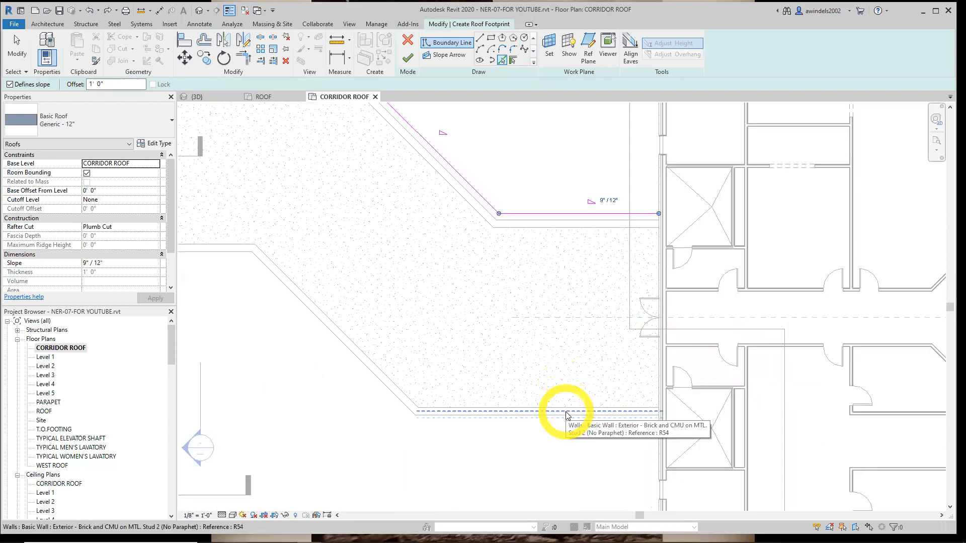
left_click(566, 413)
left_click(402, 402)
middle_click_drag(341, 341, 559, 403)
left_click(416, 318)
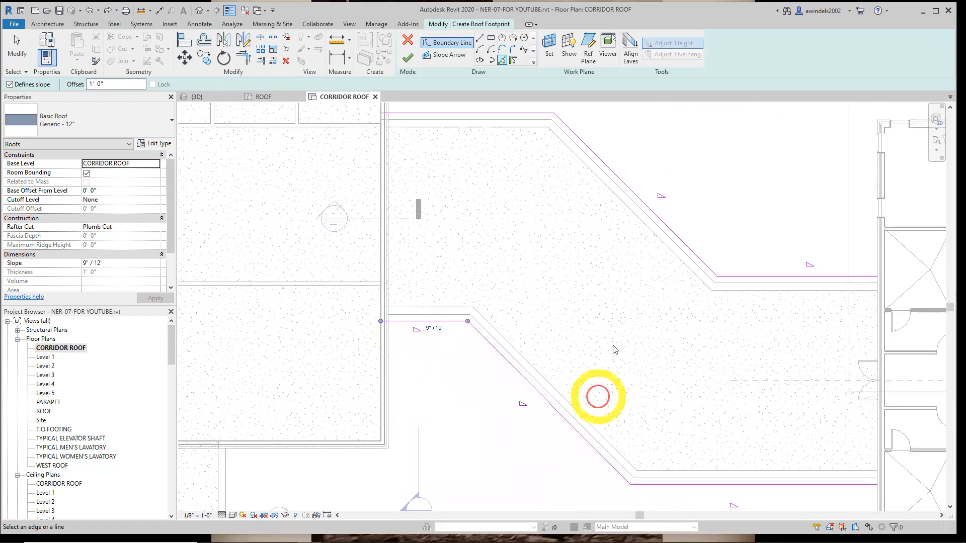
Undo all the roof boundary lines created with the Pick Lines tool
middle_click_drag(559, 277, 368, 218)
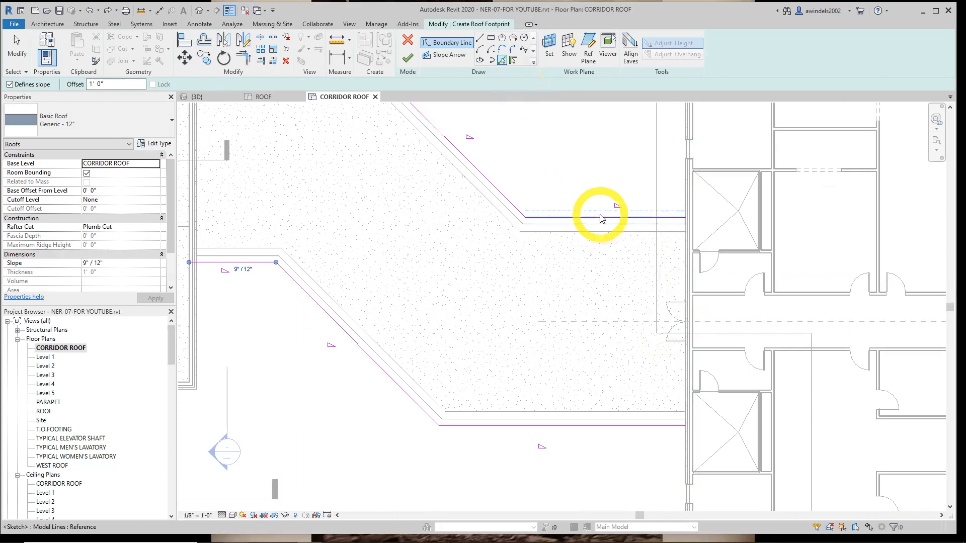
middle_click_drag(627, 179, 615, 298)
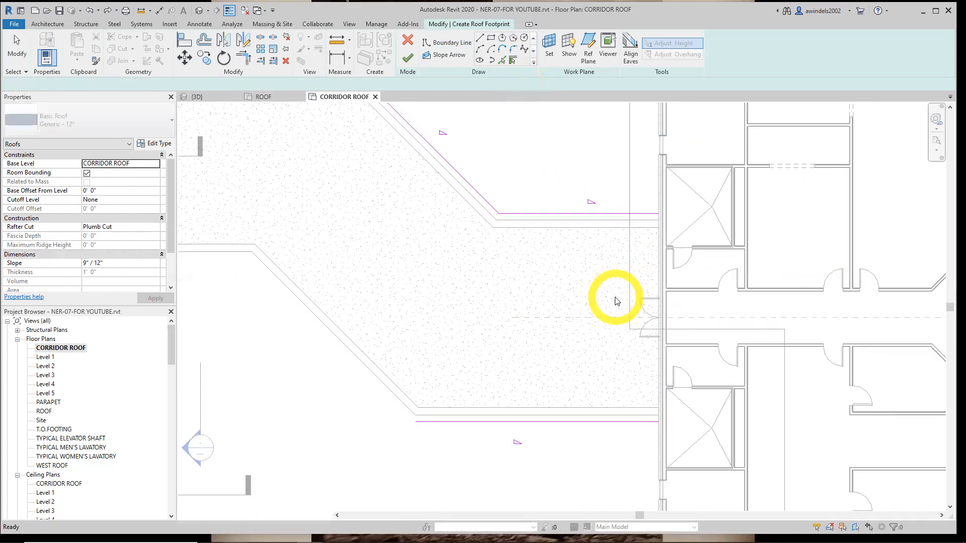
key("ctrl+z")
key("ctrl+z")
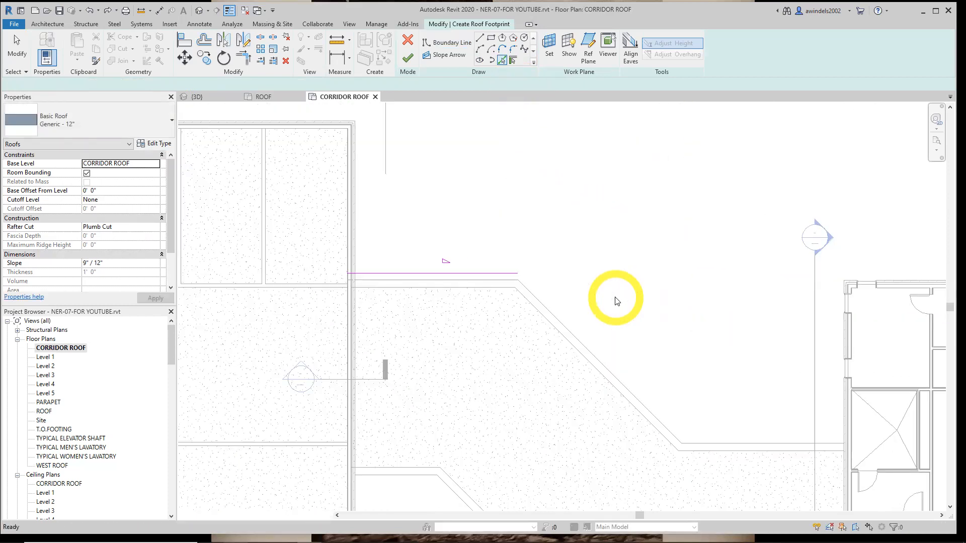
Pick the corridor's three northern walls as sloped roof boundaries with the Pick Walls tool, overhanging outward by 1' 0"
left_click(513, 61)
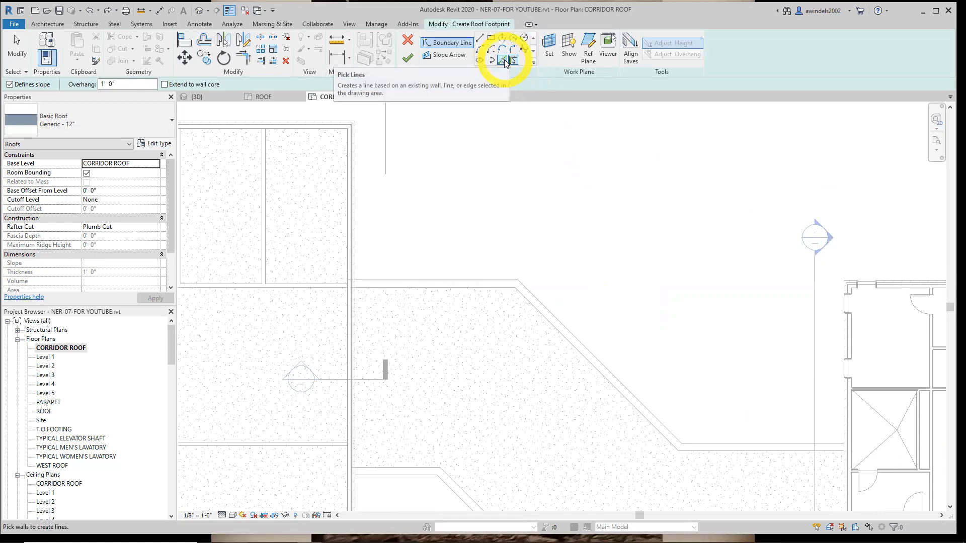
left_click(472, 281)
left_click(535, 302)
middle_click_drag(775, 463, 590, 332)
left_click(586, 323)
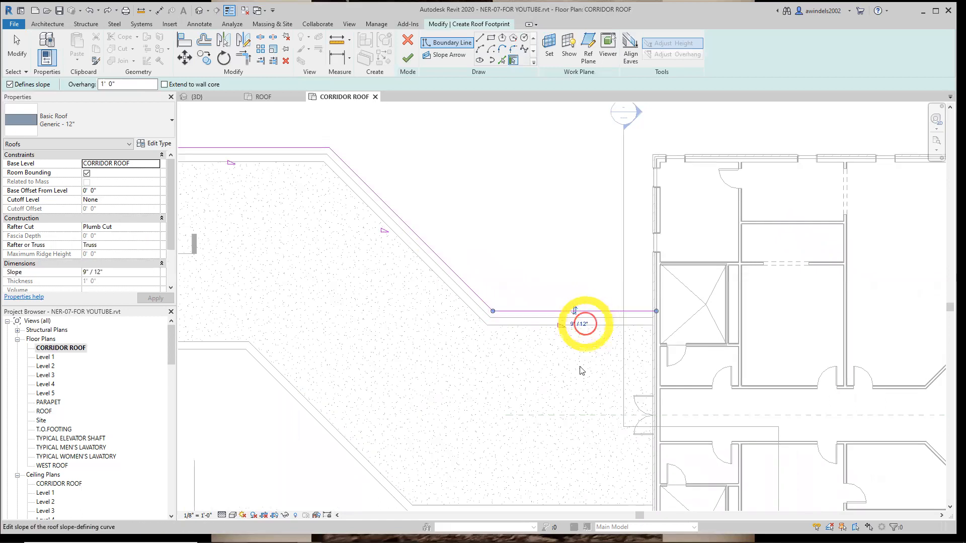
Pick the corridor's three southern walls as sloped roof boundaries with the 1' 0" overhang on their outer side
middle_click_drag(548, 504, 502, 399)
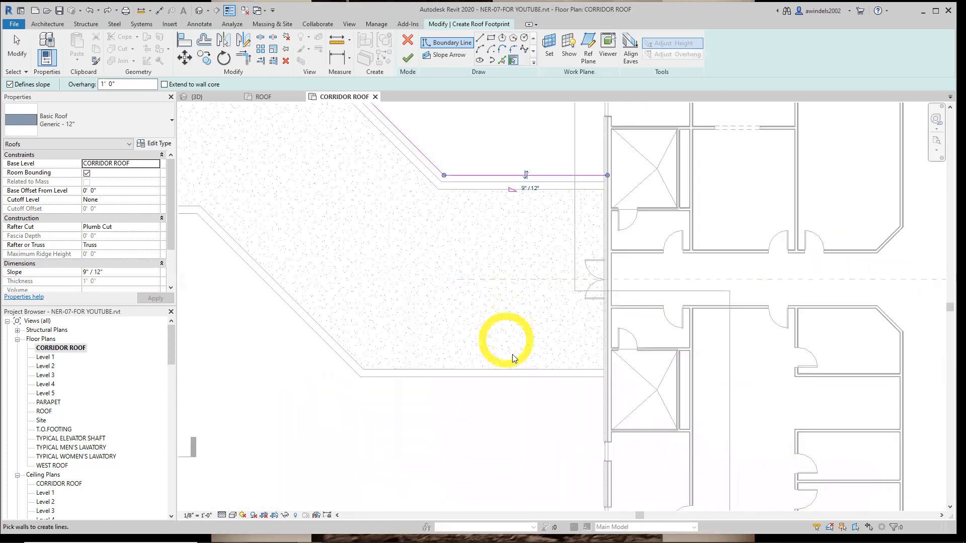
left_click(522, 381)
left_click(344, 354)
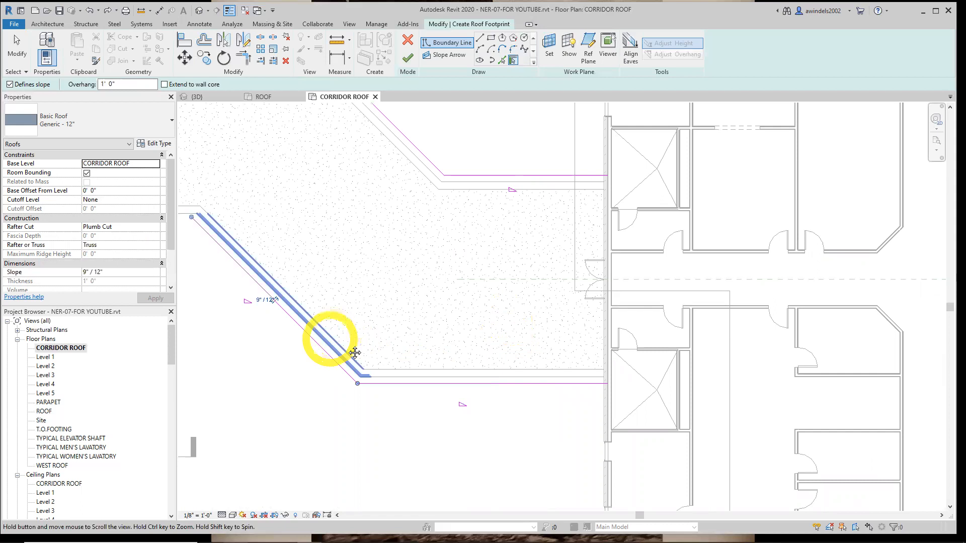
middle_click_drag(183, 222, 441, 296)
left_click(442, 287)
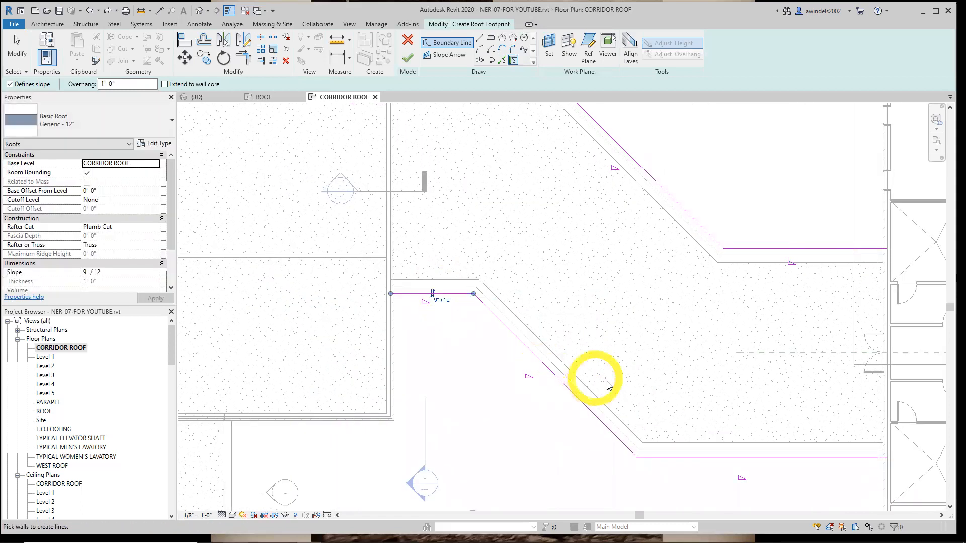
Add a boundary line with no offset along the east building's exterior wall face where the corridor meets it, using Pick Lines
middle_click_drag(630, 367, 476, 403)
scroll(527, 322, "down", 1)
middle_click_drag(593, 354, 535, 355)
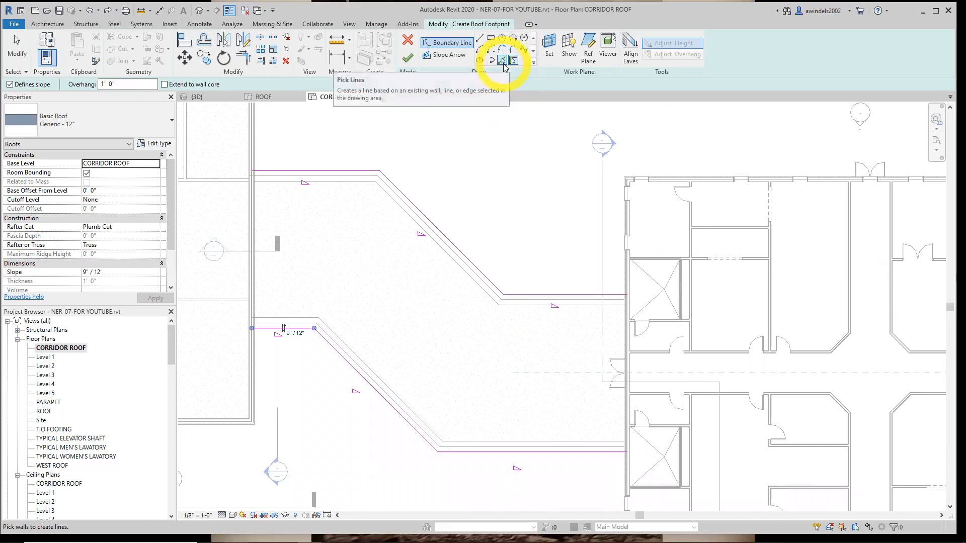
left_click(503, 62)
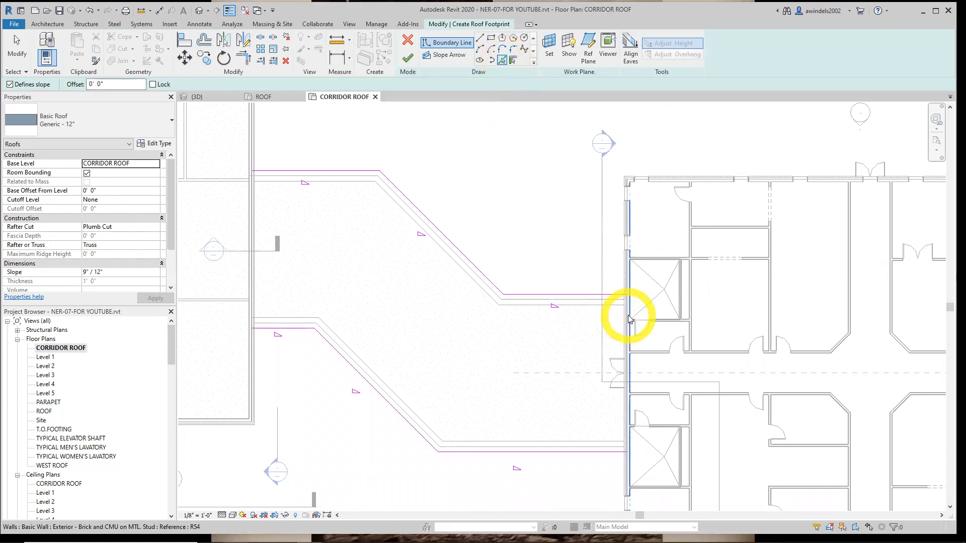
scroll(629, 318, "up", 4)
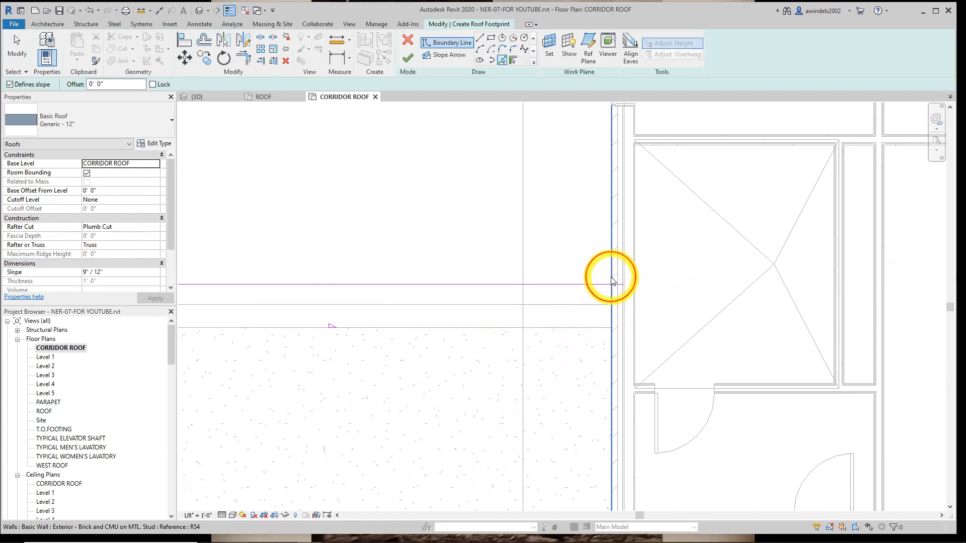
left_click(612, 303)
scroll(486, 233, "down", 5)
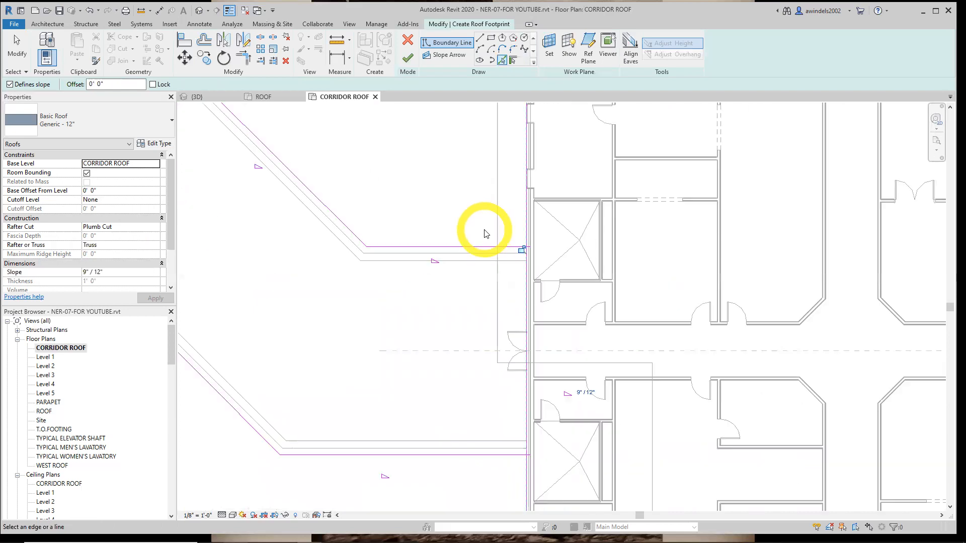
Add a boundary line with no offset along the west building's exterior wall face where the corridor meets it
middle_click_drag(667, 358, 730, 381)
scroll(428, 319, "up", 2)
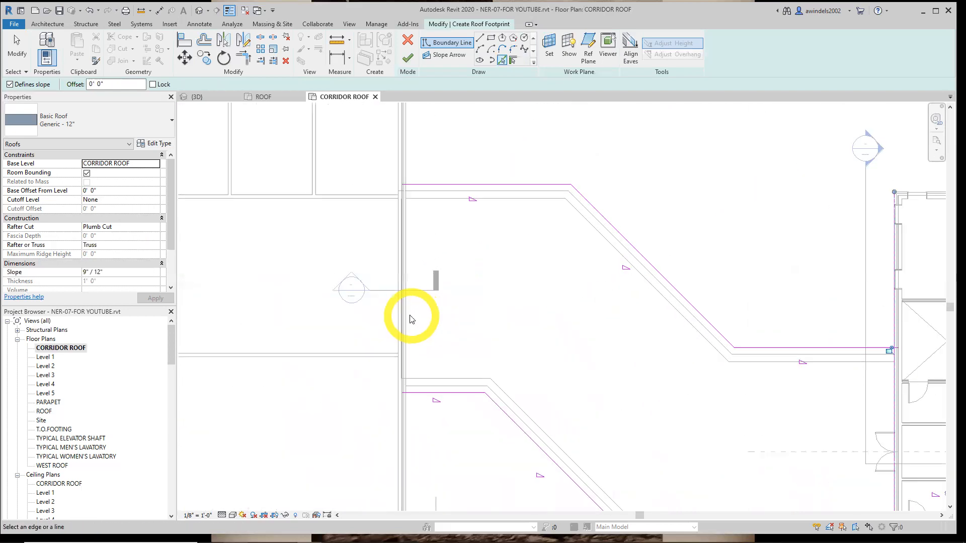
left_click(407, 320)
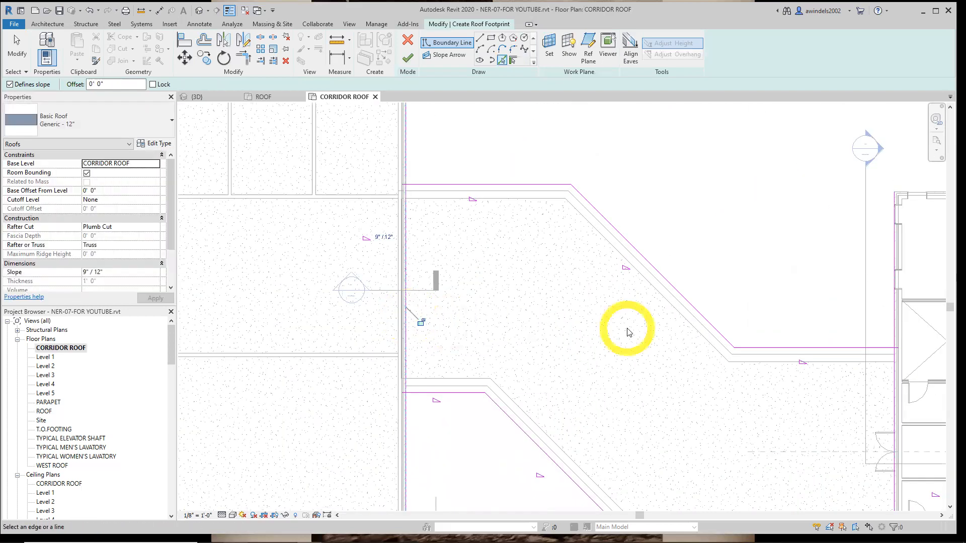
middle_click_drag(571, 266, 574, 381)
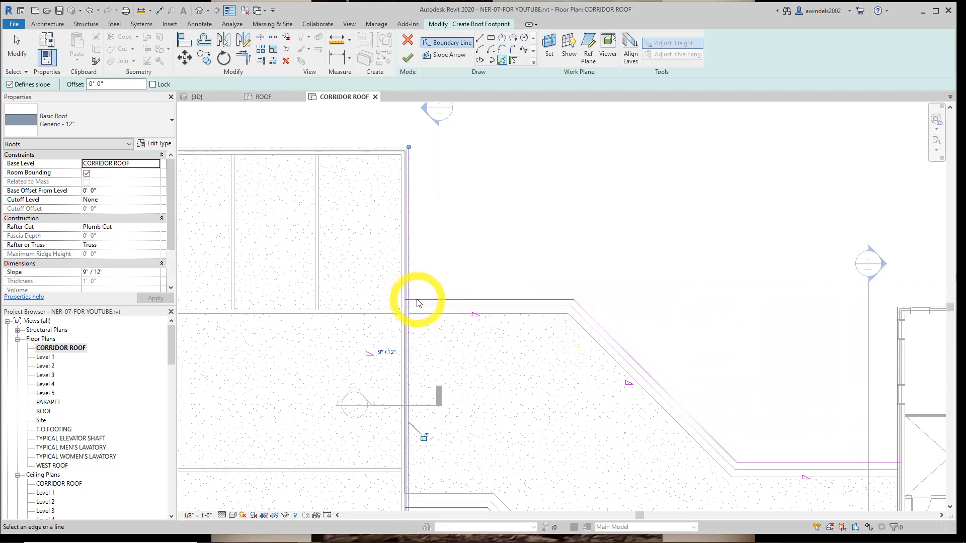
middle_click_drag(422, 302, 386, 275)
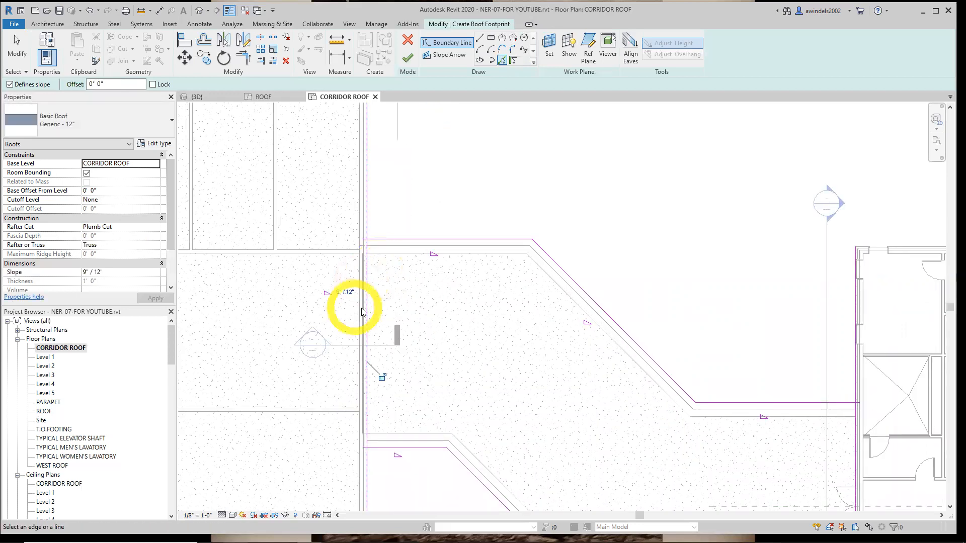
middle_click_drag(588, 389, 357, 282)
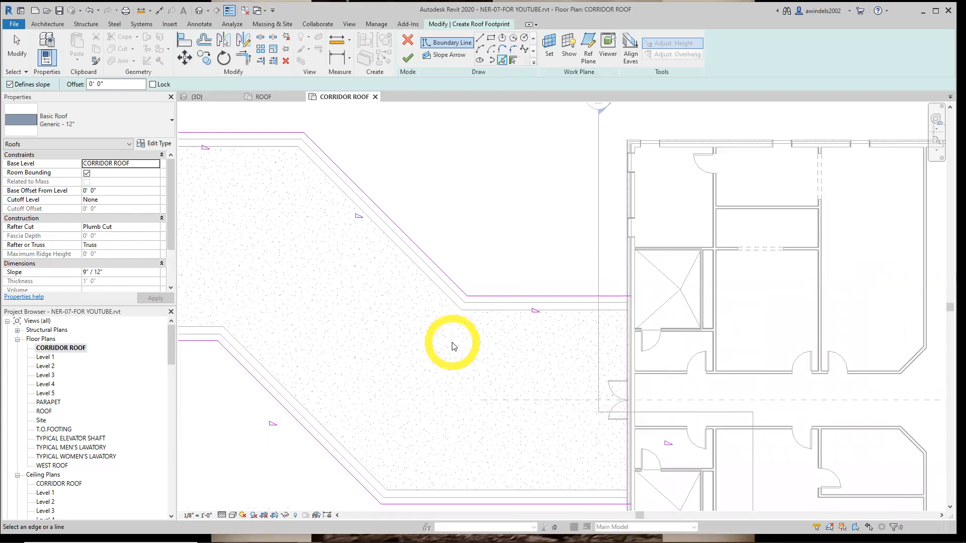
key("Escape")
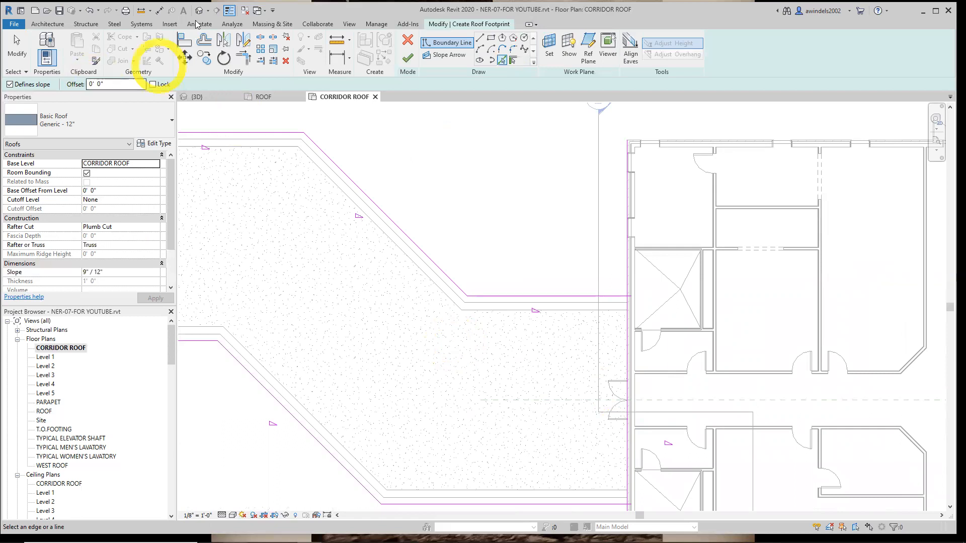
Trim the north and south corridor boundary lines to a corner with the boundary line along the east building's wall
left_click(247, 63)
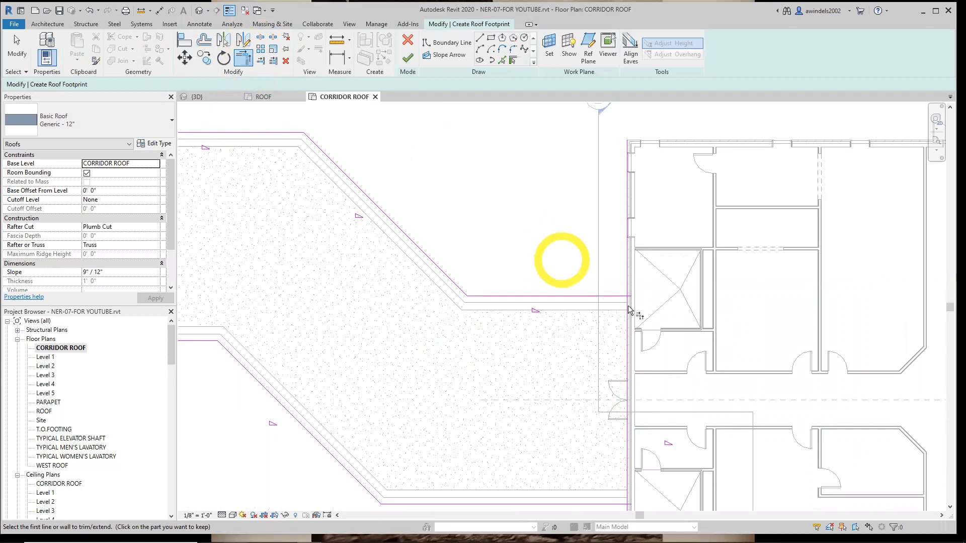
scroll(629, 287, "up", 3)
scroll(498, 280, "up", 1)
left_click(481, 278)
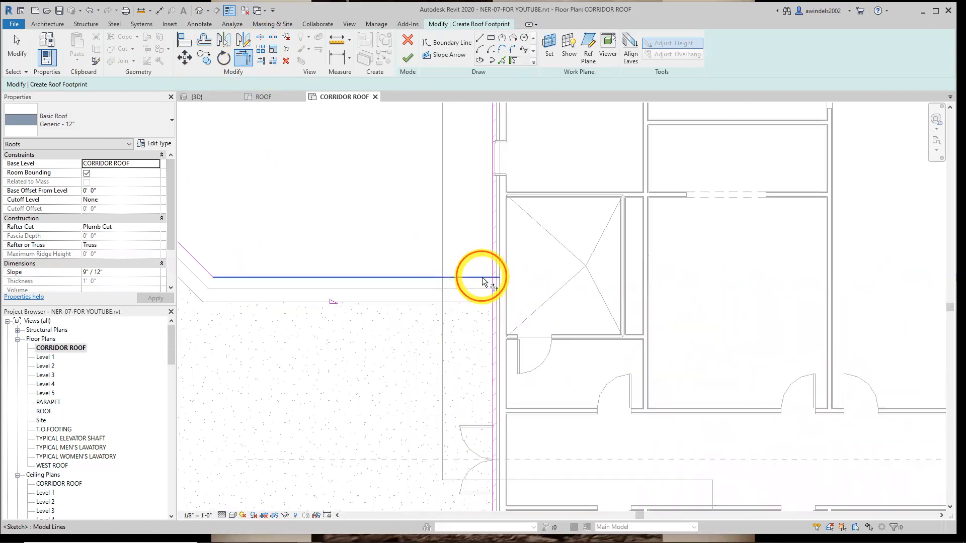
left_click(492, 290)
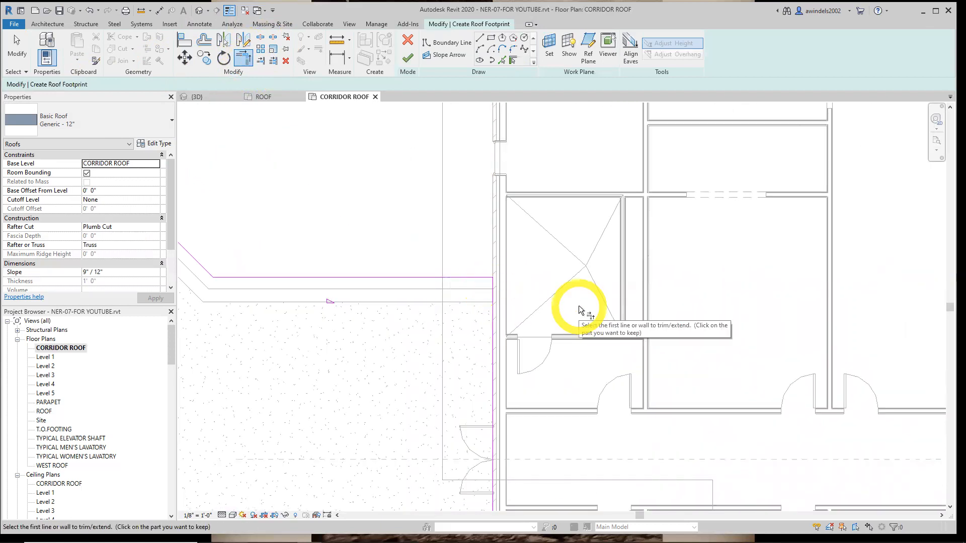
mouse_move(582, 371)
middle_mouse_down()
mouse_move(545, 264)
mouse_move(545, 154)
middle_mouse_up()
left_click(466, 381)
left_click(479, 373)
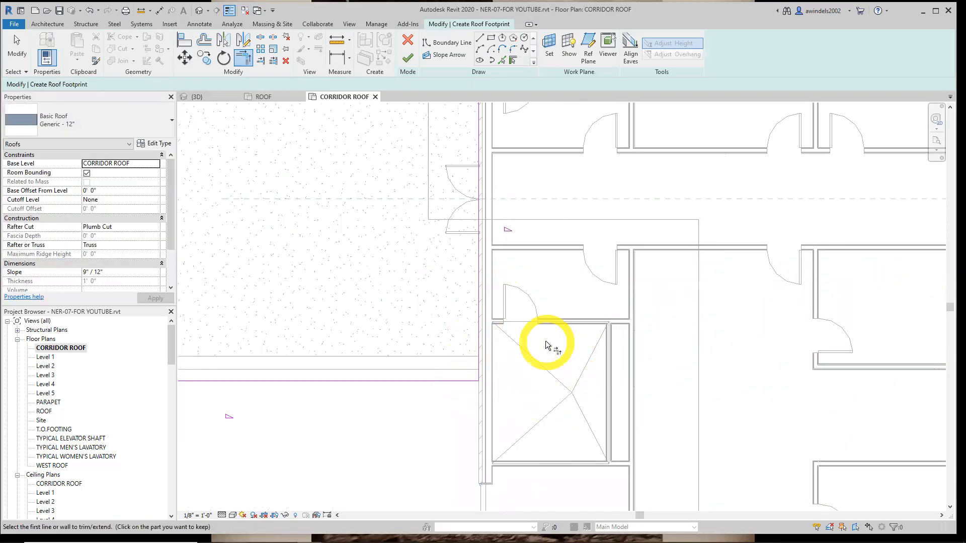
Trim the south and north corridor boundary lines to a corner with the boundary line along the west building's wall
scroll(545, 345, "down", 2)
middle_click_drag(472, 346, 685, 410)
middle_click_drag(523, 366, 725, 475)
scroll(422, 386, "up", 2)
left_click(403, 369)
left_click(399, 362)
middle_click_drag(488, 150, 487, 358)
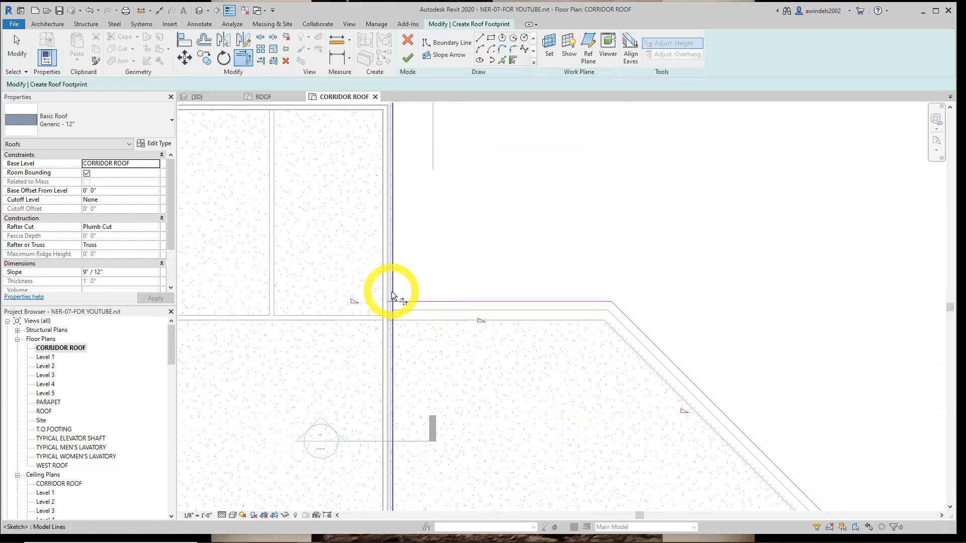
left_click(391, 310)
left_click(403, 303)
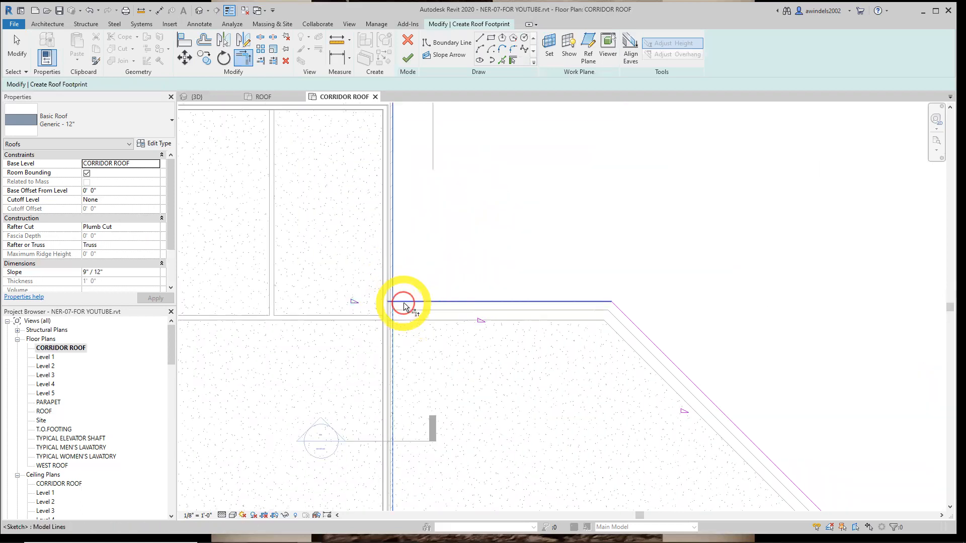
scroll(523, 367, "down", 2)
middle_click_drag(623, 440, 495, 276)
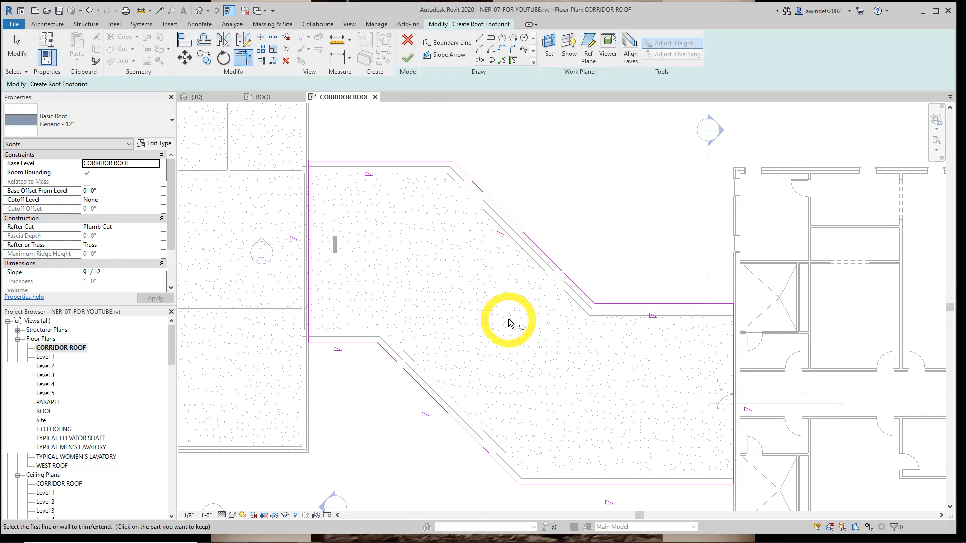
Examine the roof boundary lines where the corridor footprint meets the east and west building walls
key("XF86AudioRaiseVolume")
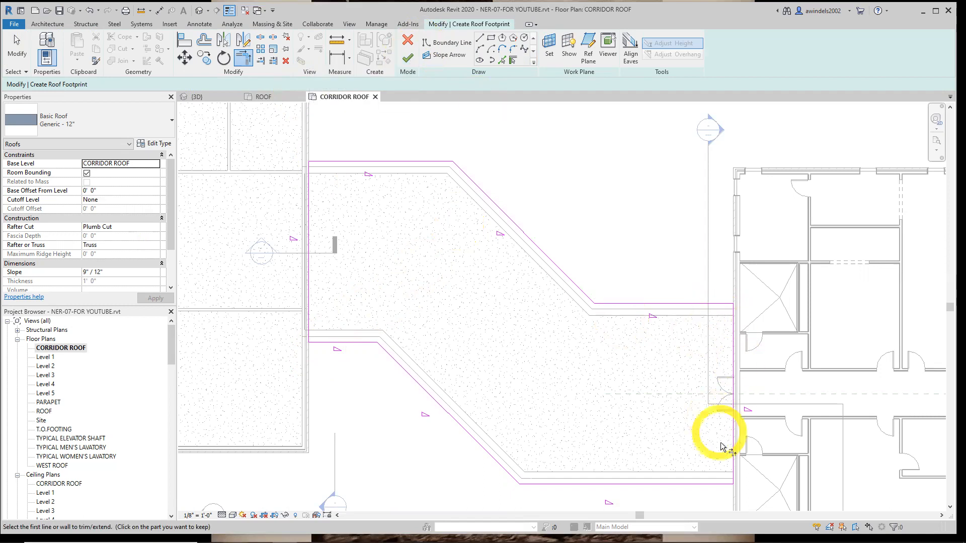
scroll(725, 498, "up", 5)
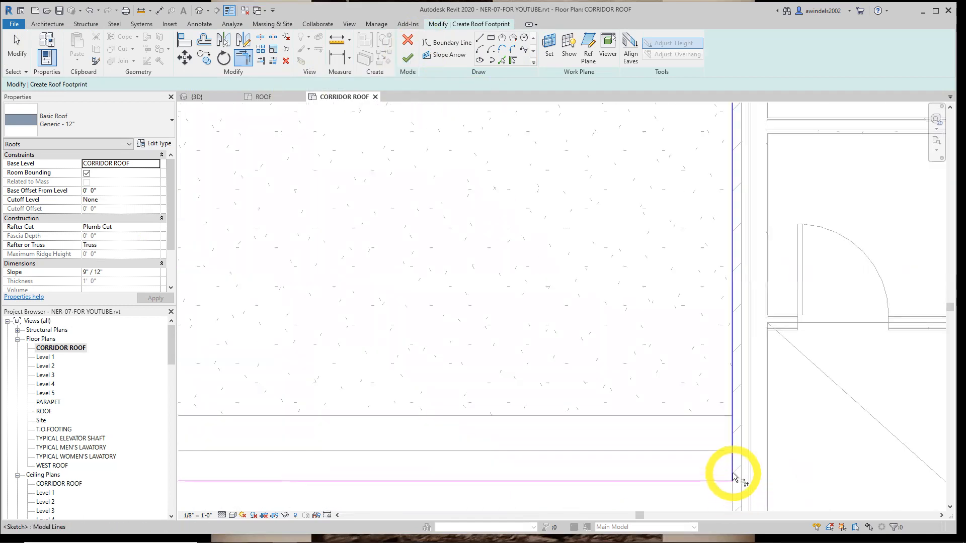
scroll(733, 475, "down", 4)
middle_click_drag(454, 301, 744, 413)
middle_click_drag(339, 234, 619, 422)
scroll(455, 376, "up", 3)
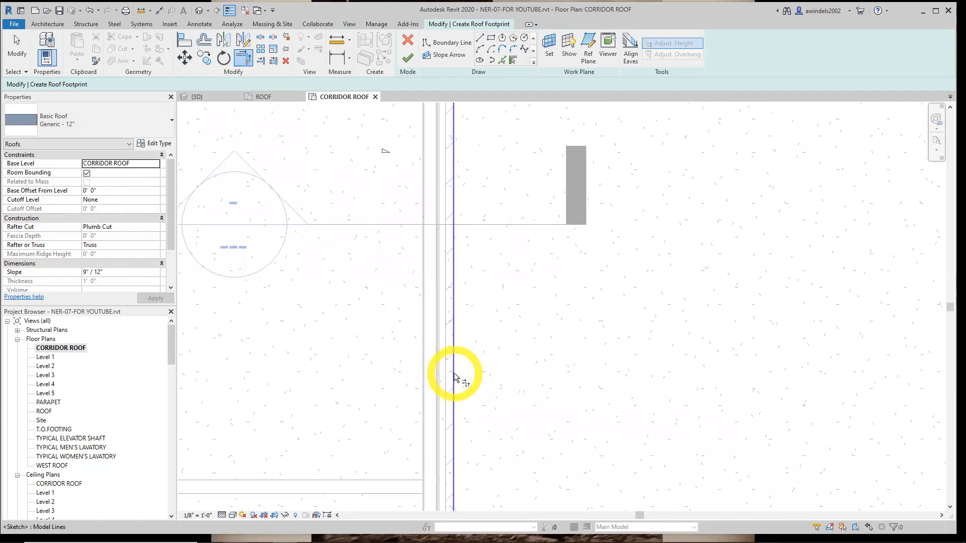
scroll(455, 376, "down", 4)
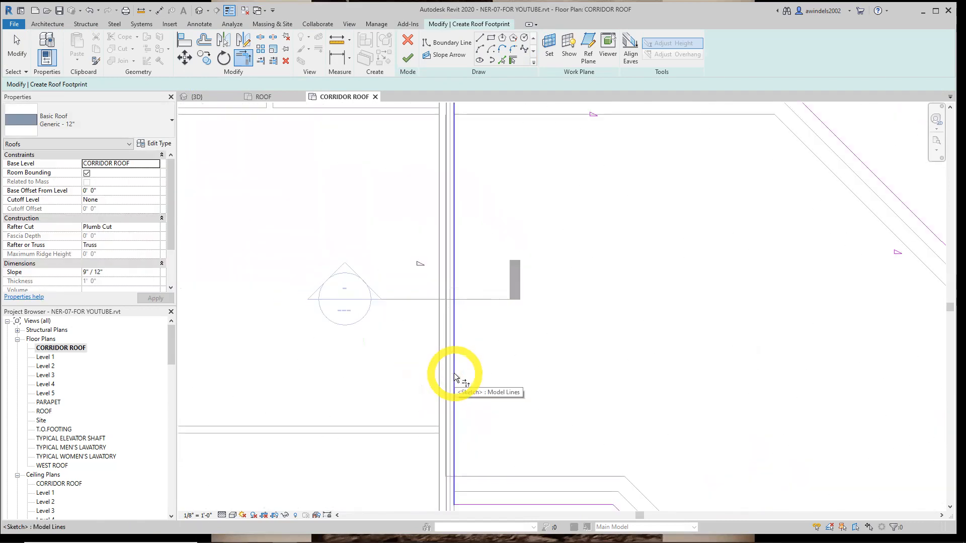
scroll(455, 374, "down", 2)
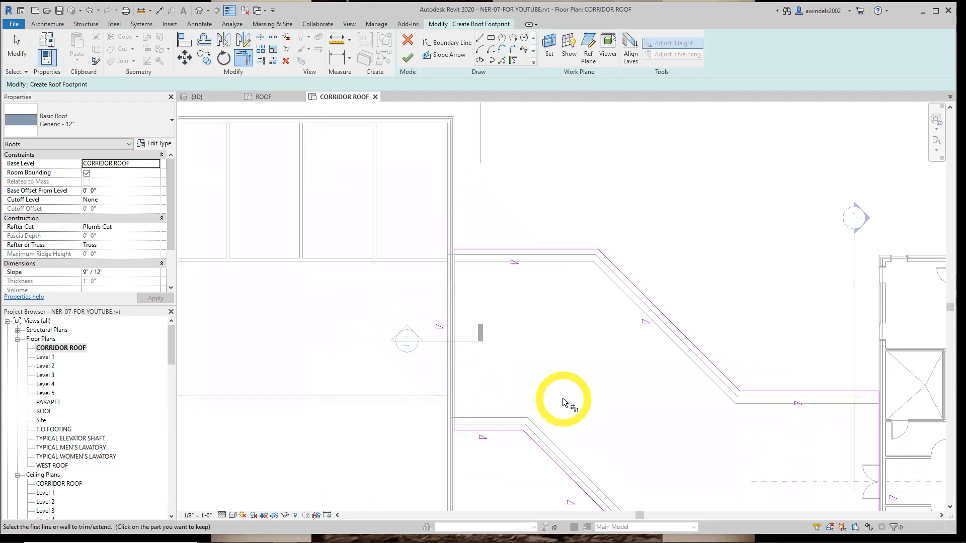
scroll(579, 401, "down", 1)
middle_click_drag(597, 403, 444, 337)
Finish the corridor roof footprint and inspect the roof between the two buildings in the 3D view
left_click(407, 59)
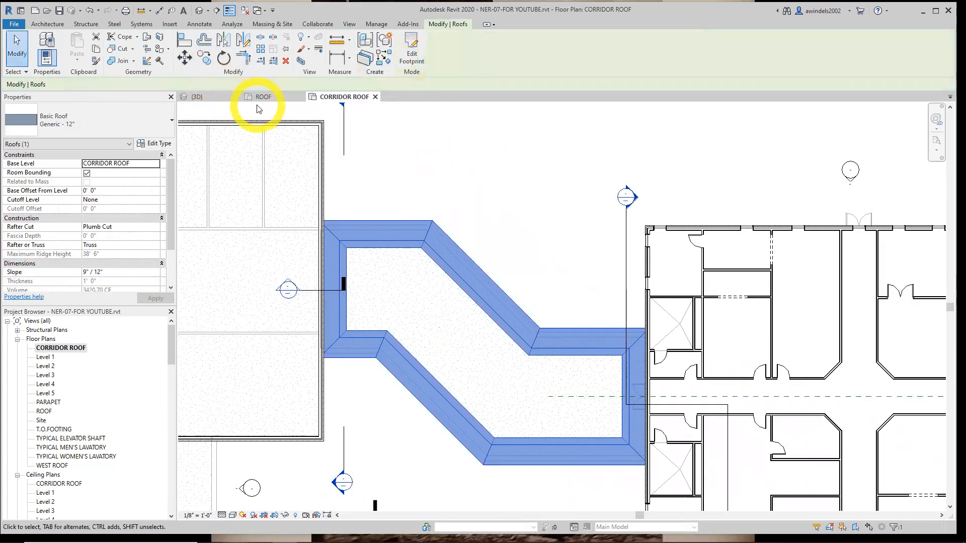
left_click(198, 96)
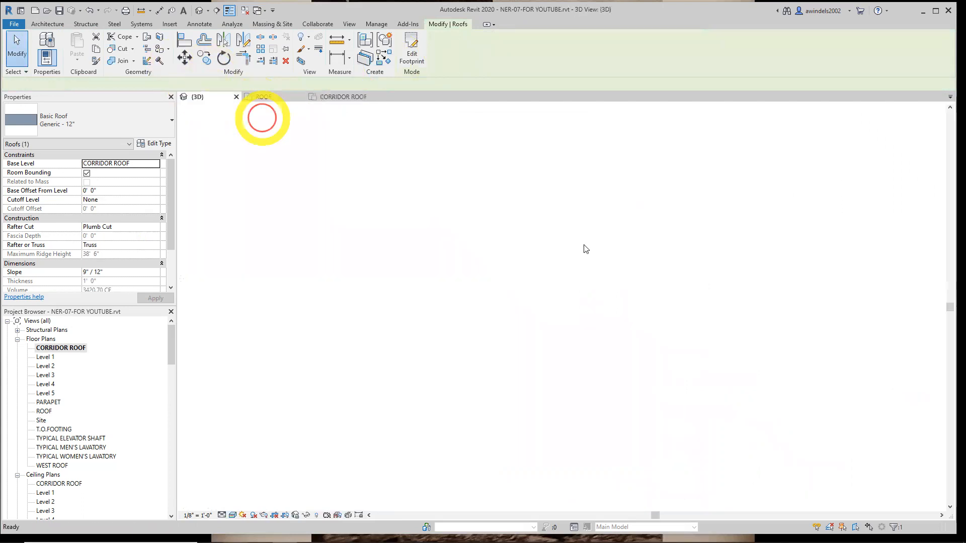
scroll(457, 320, "up", 5)
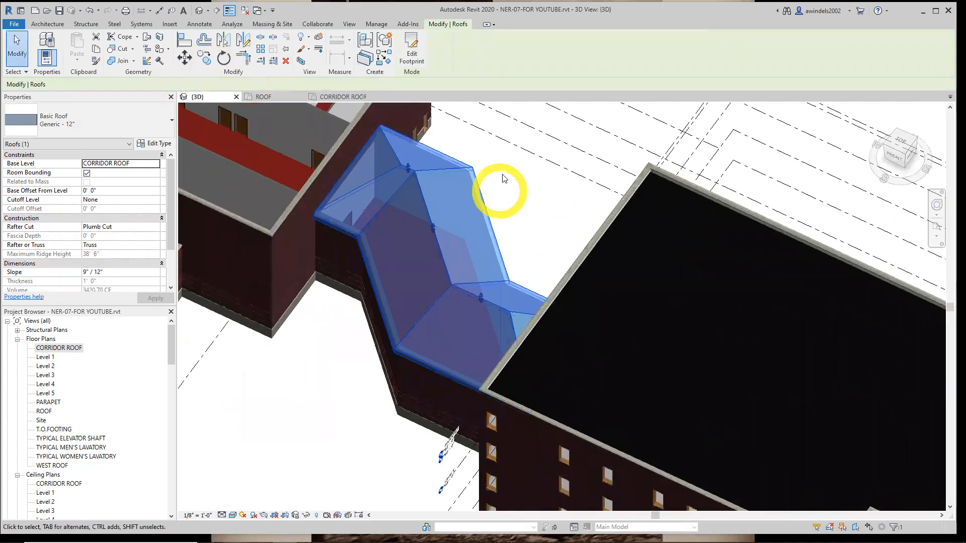
middle_click_drag(562, 226, 619, 211)
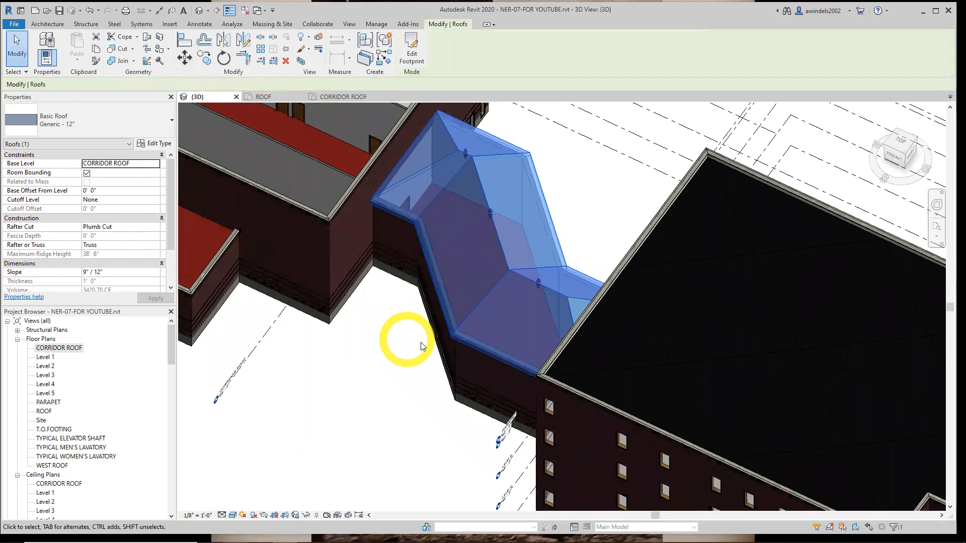
middle_click_drag(442, 389, 400, 267, "shift")
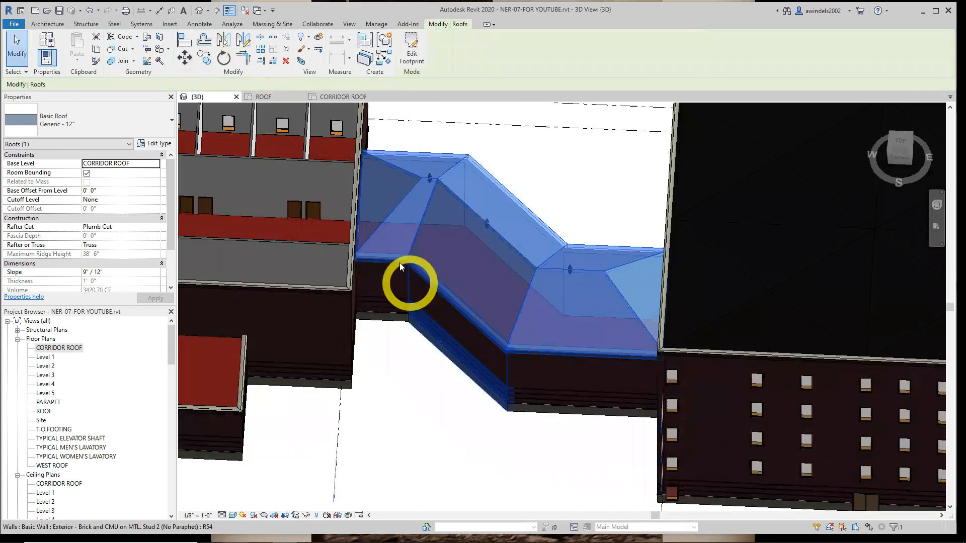
left_click(429, 178)
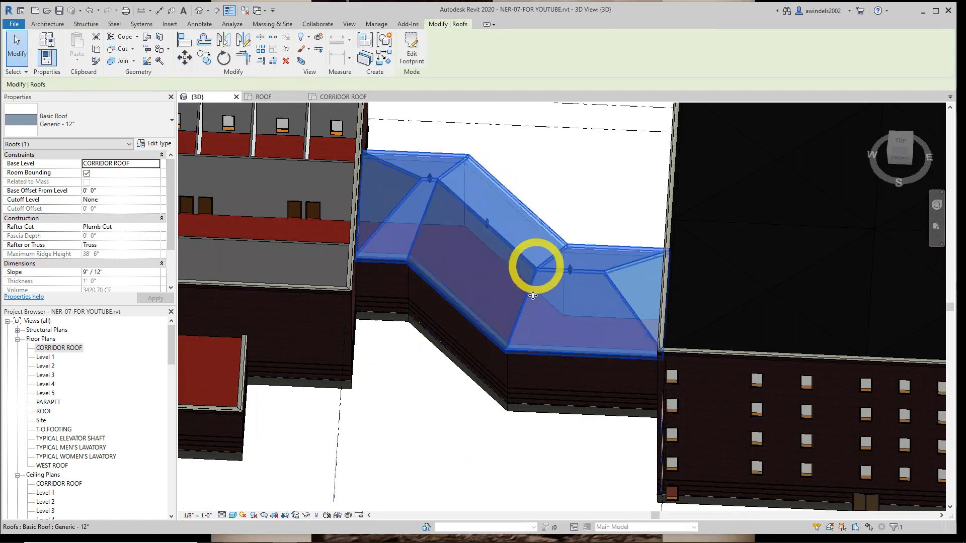
middle_click_drag(537, 286, 436, 273, "shift")
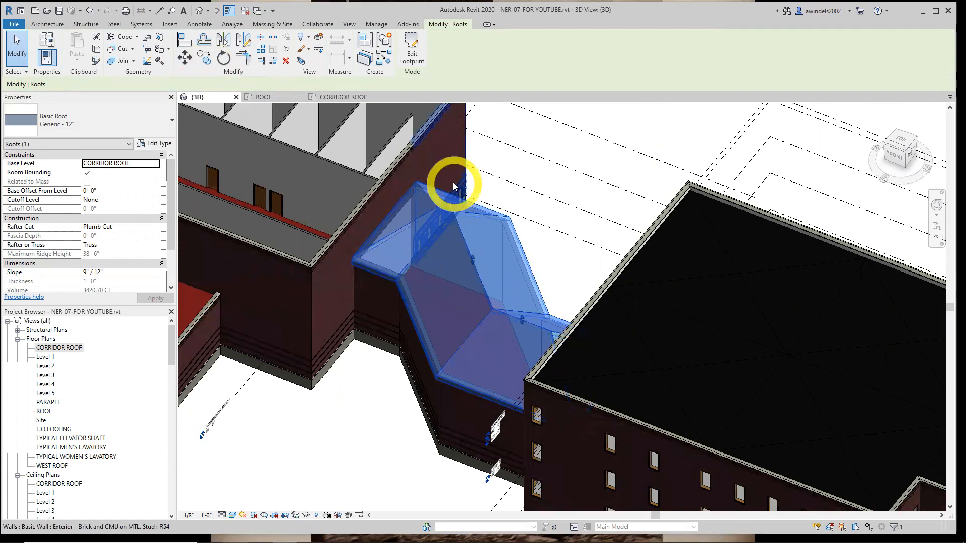
Edit the corridor roof's footprint in plan and delete its west end line, both western straight lines and both diagonal lines
left_click(358, 98)
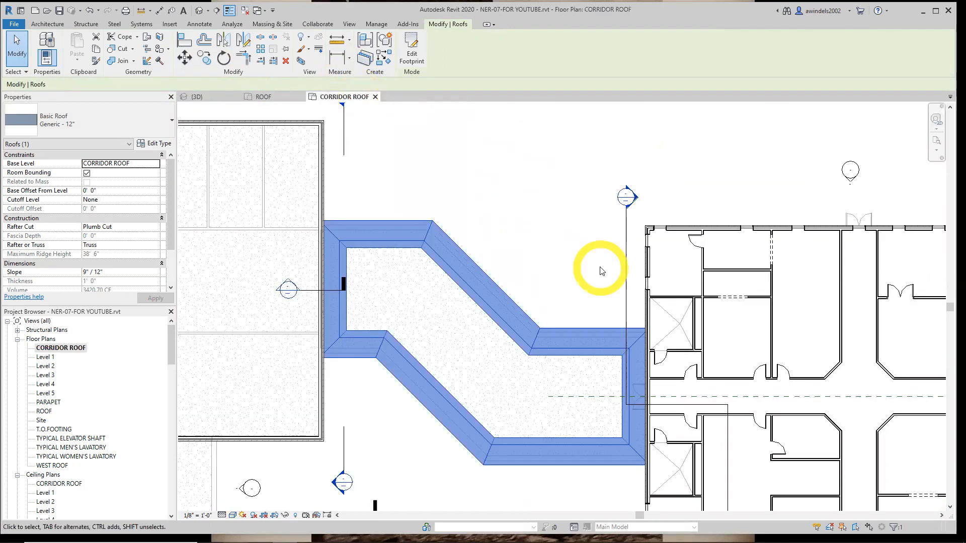
left_click(405, 55)
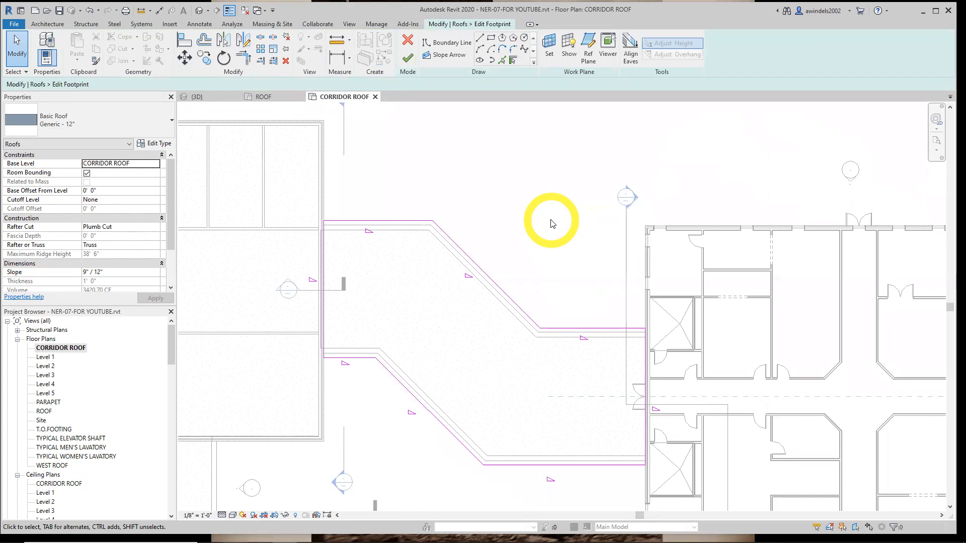
left_click(286, 61)
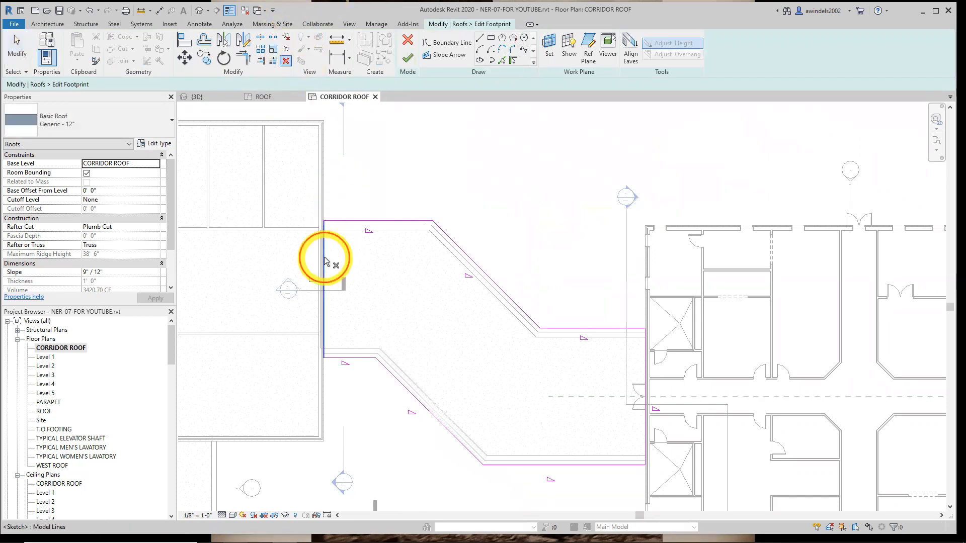
left_click(338, 221)
left_click(452, 242)
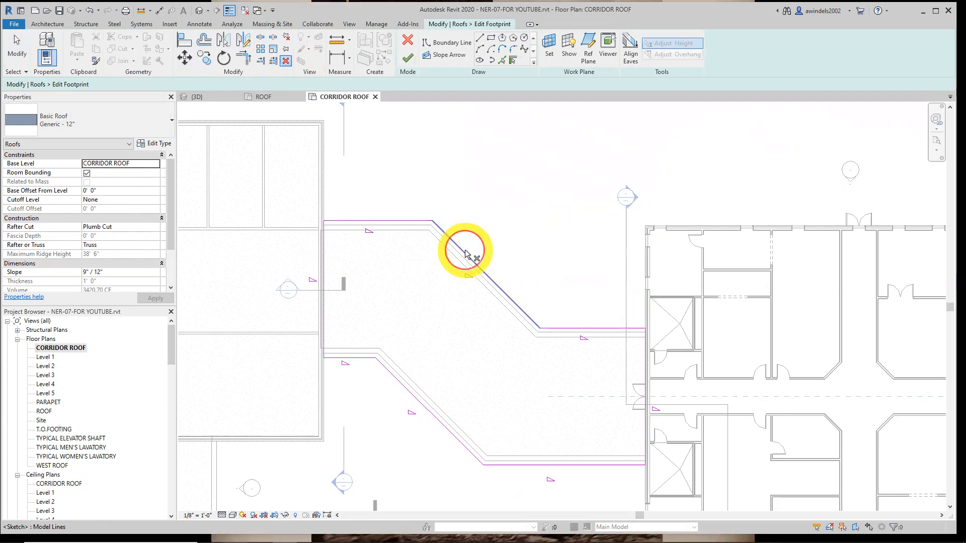
left_click(390, 376)
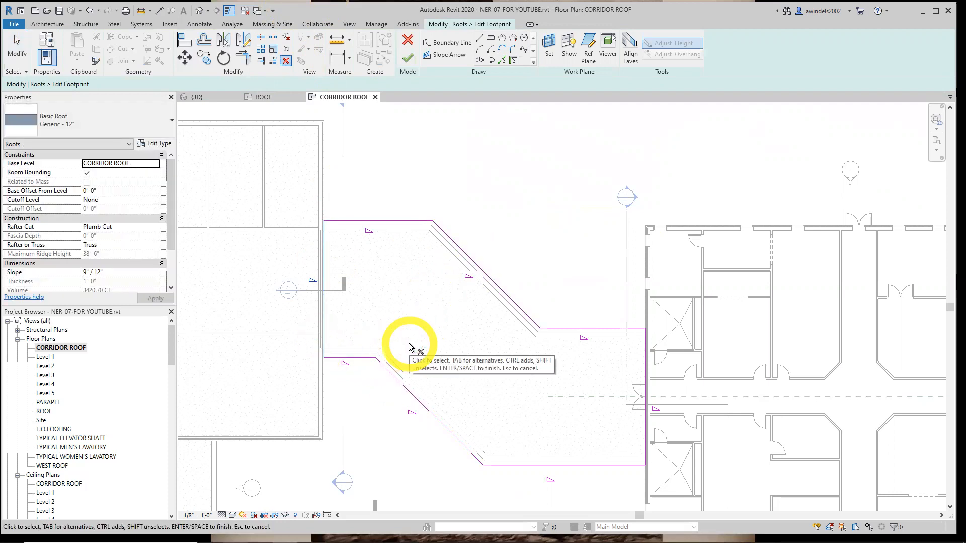
left_click(396, 222, "ctrl")
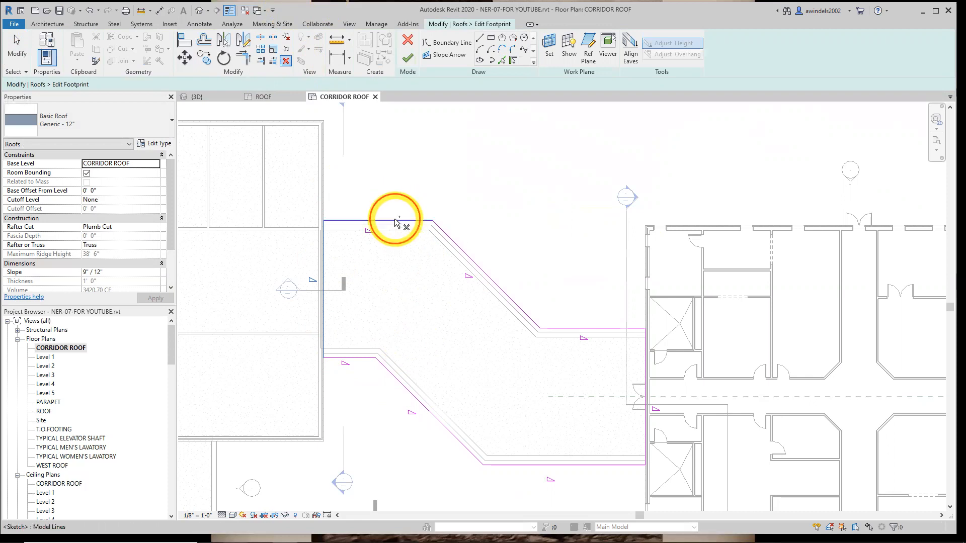
left_click(467, 255, "ctrl")
left_click(358, 357, "ctrl")
left_click(383, 366, "ctrl")
left_click(428, 311)
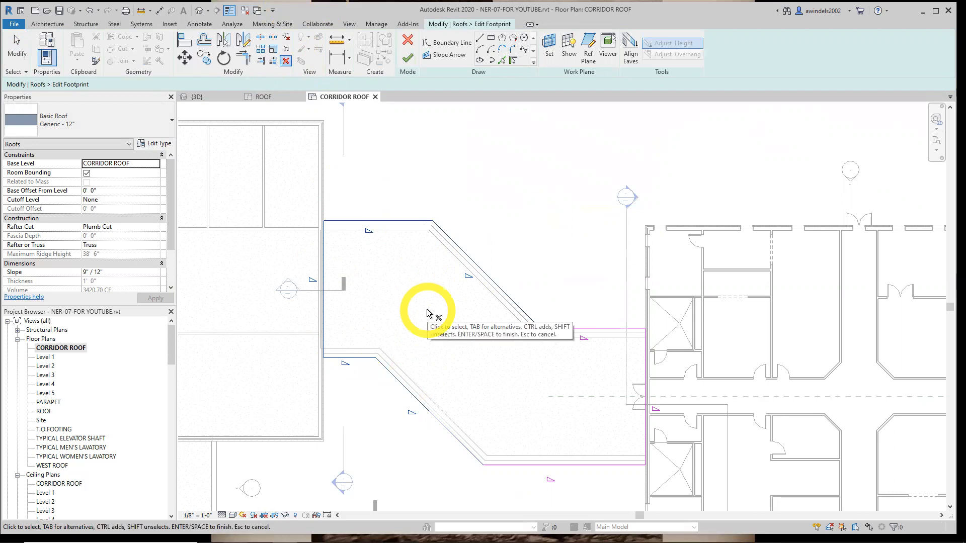
left_click(451, 322)
Draw a non-sloping boundary line joining the open west ends of the two remaining east segment lines
middle_click_drag(468, 334, 389, 281)
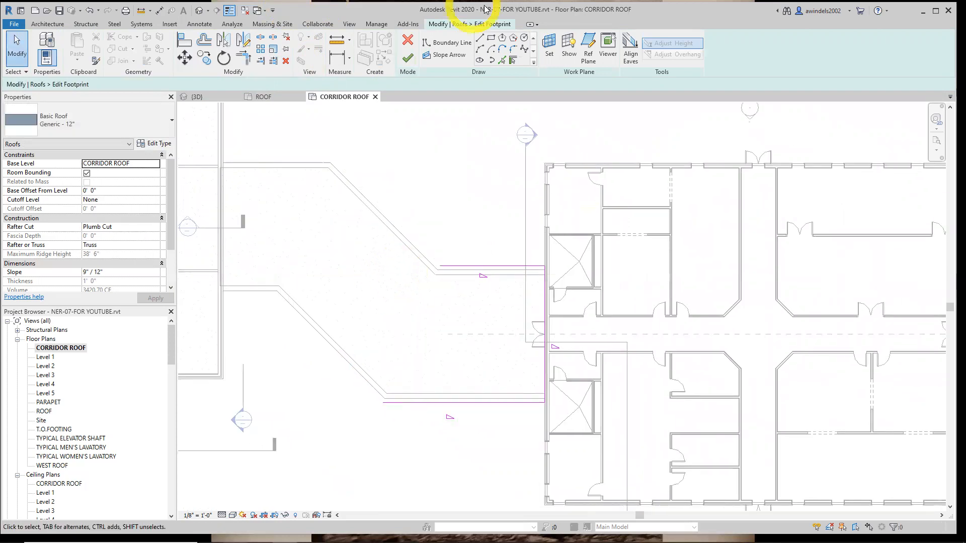
left_click(480, 40)
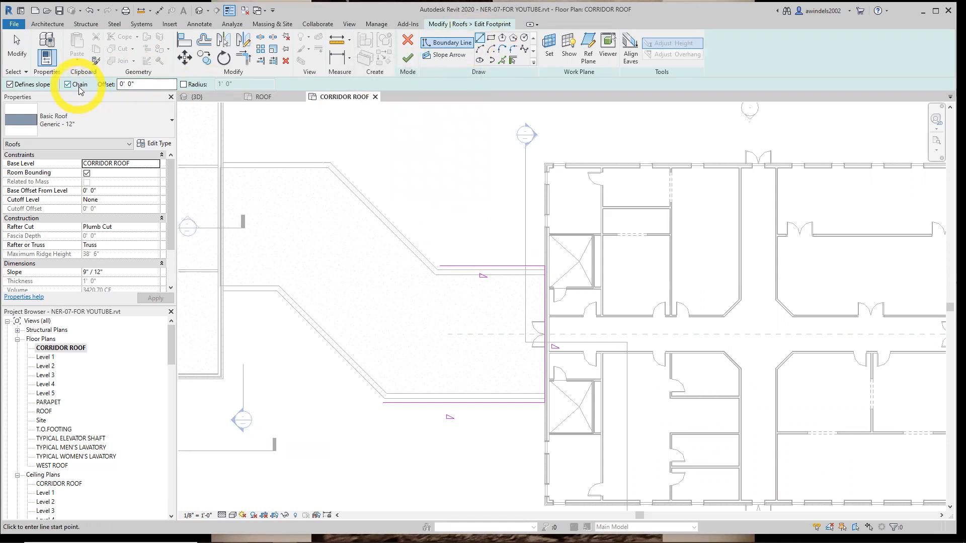
left_click(21, 84)
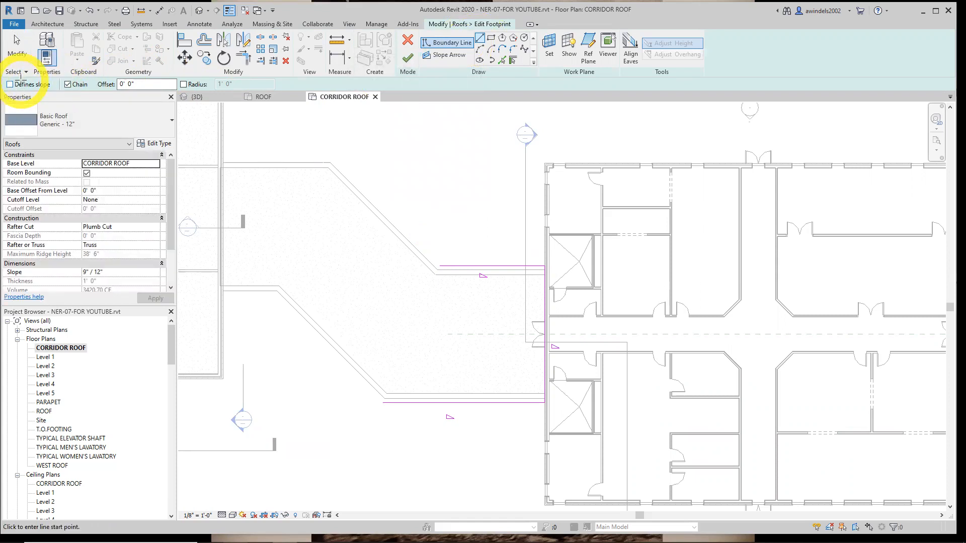
left_click(383, 405)
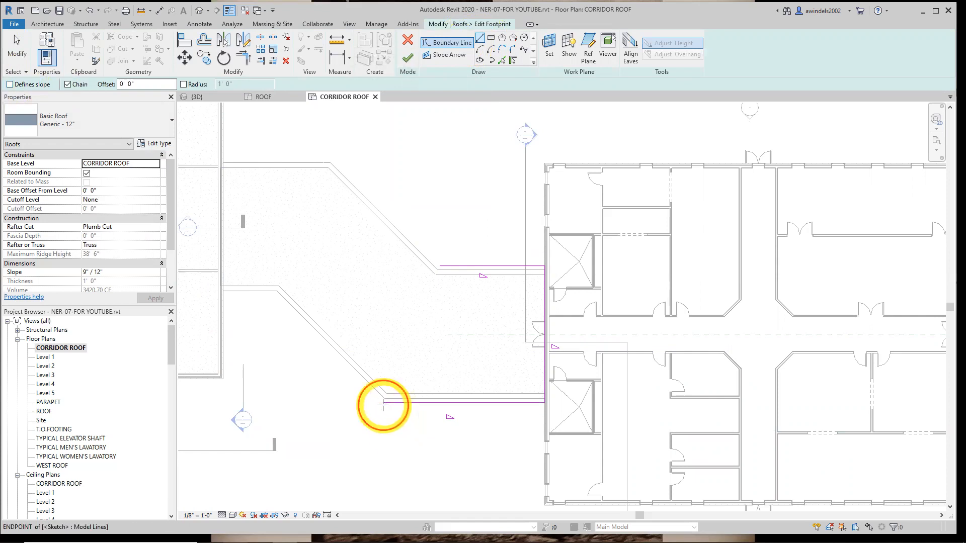
left_click(439, 268)
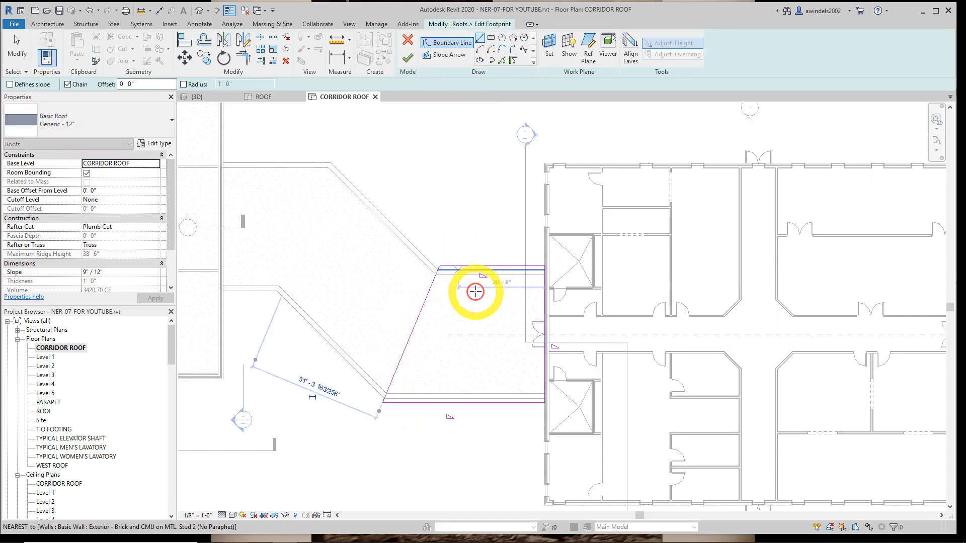
key("Escape")
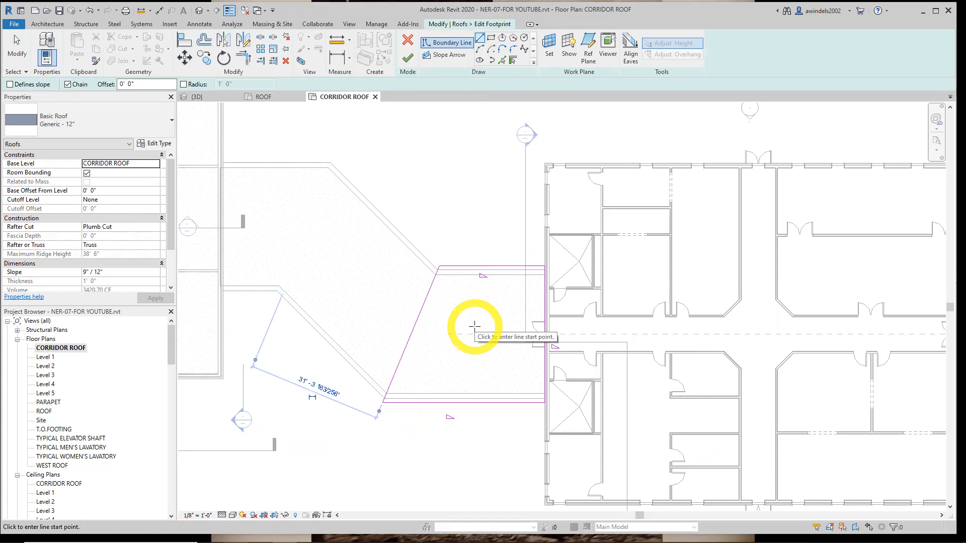
Finish the footprint edit and inspect the shortened east corridor roof in the 3D view
middle_click_drag(474, 326, 454, 327)
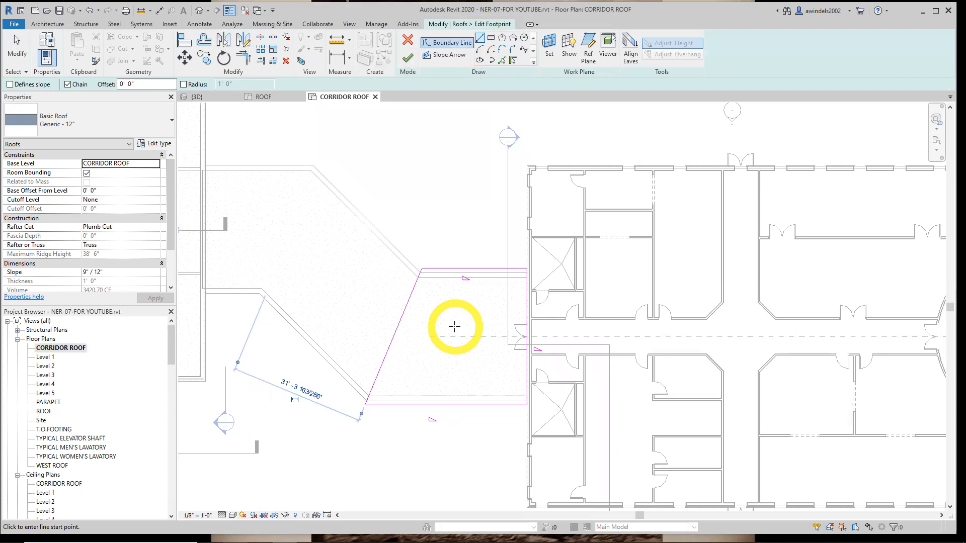
left_click(407, 58)
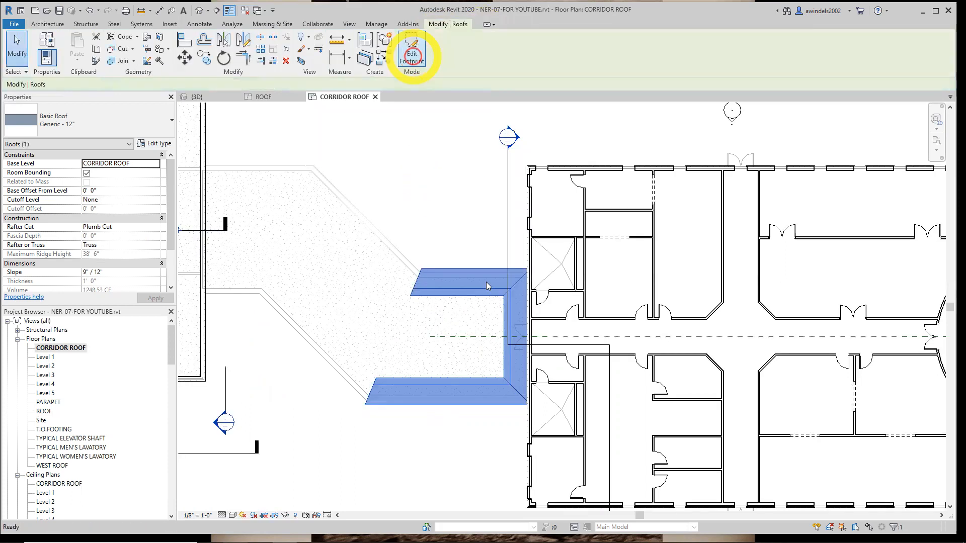
left_click(212, 97)
middle_click_drag(476, 298, 408, 269, "shift")
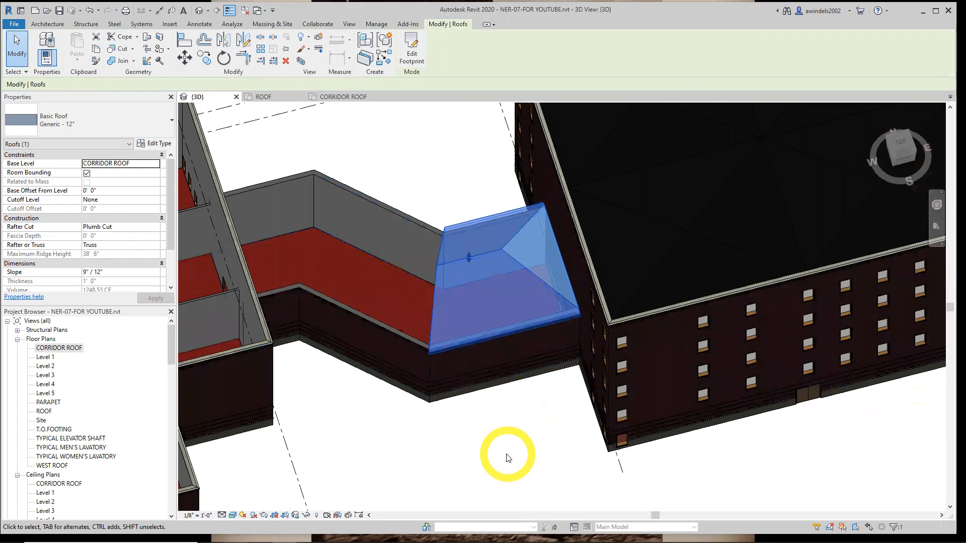
Open the CORRIDOR ROOF plan and review the footprint sketch of the east corridor roof
left_click(352, 96)
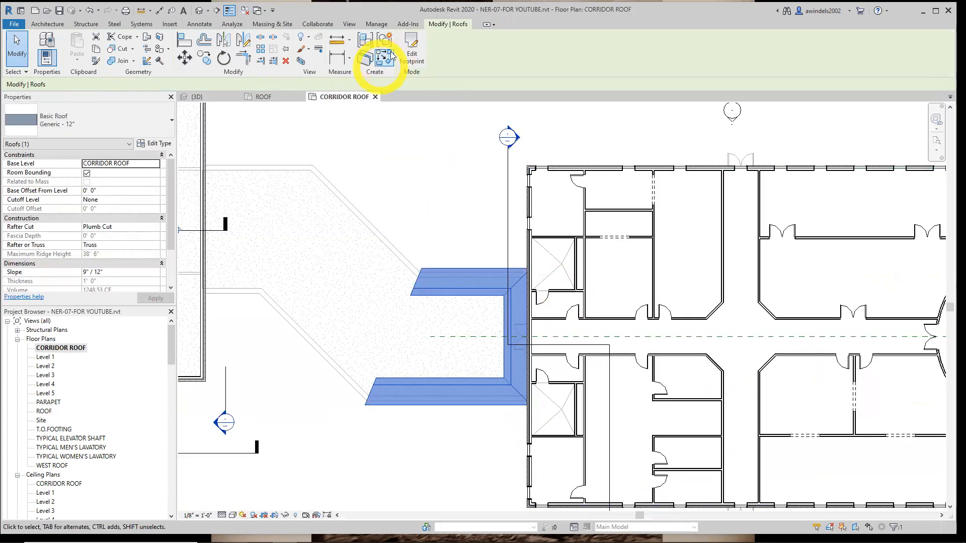
left_click(411, 50)
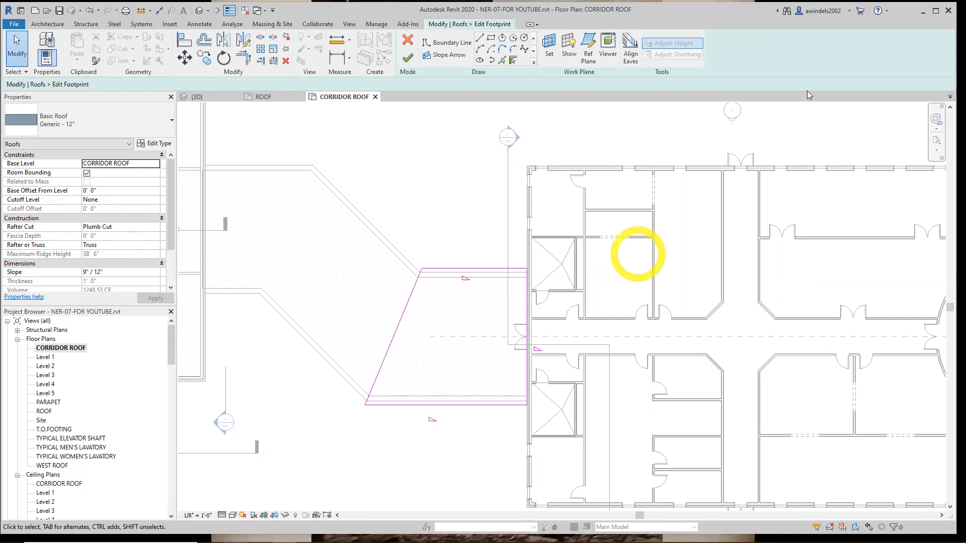
left_click(407, 58)
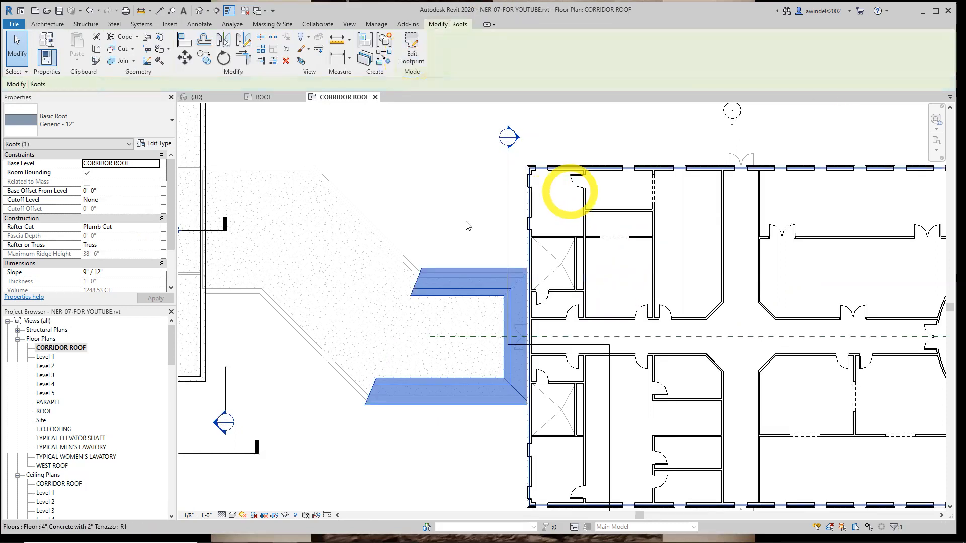
middle_click_drag(441, 225, 544, 231)
right_click(557, 251)
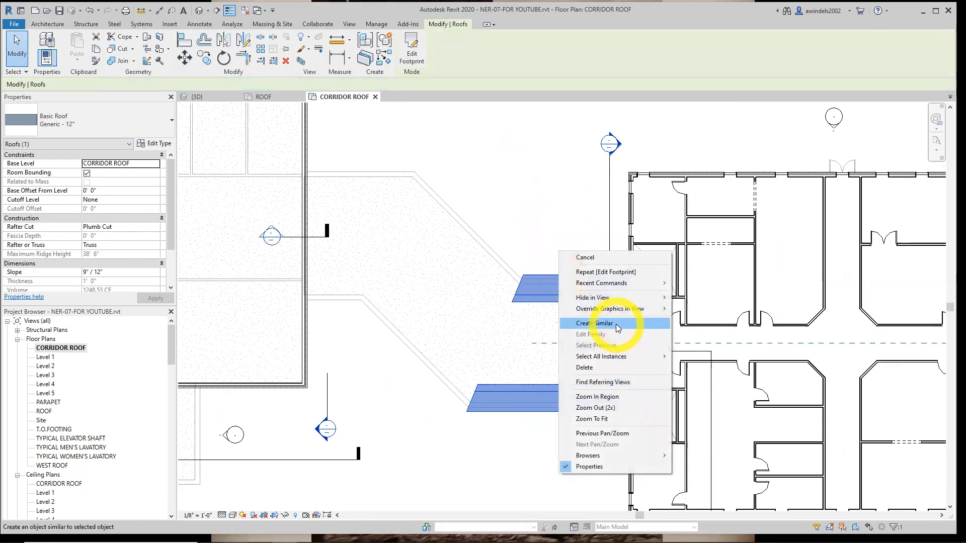
key("Escape")
Start a second roof by footprint and pick the corridor's two diagonal and two western straight walls as slope-defining boundaries with a 1' 0" overhang
left_click(41, 23)
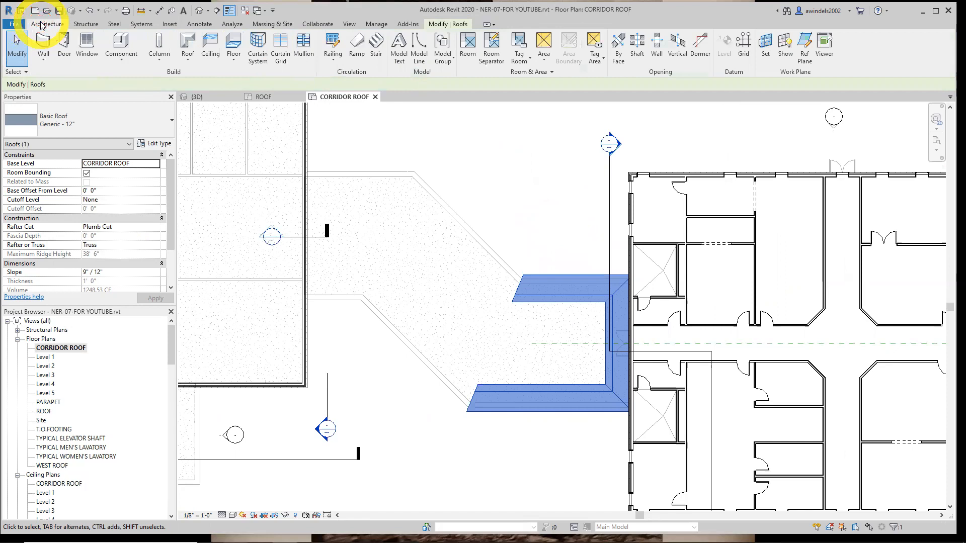
left_click(187, 55)
left_click(171, 78)
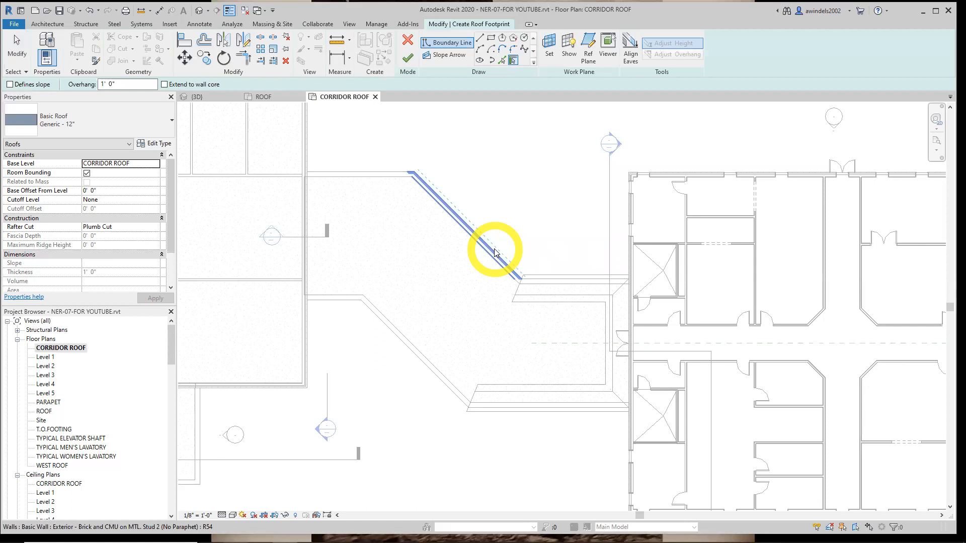
left_click(10, 84)
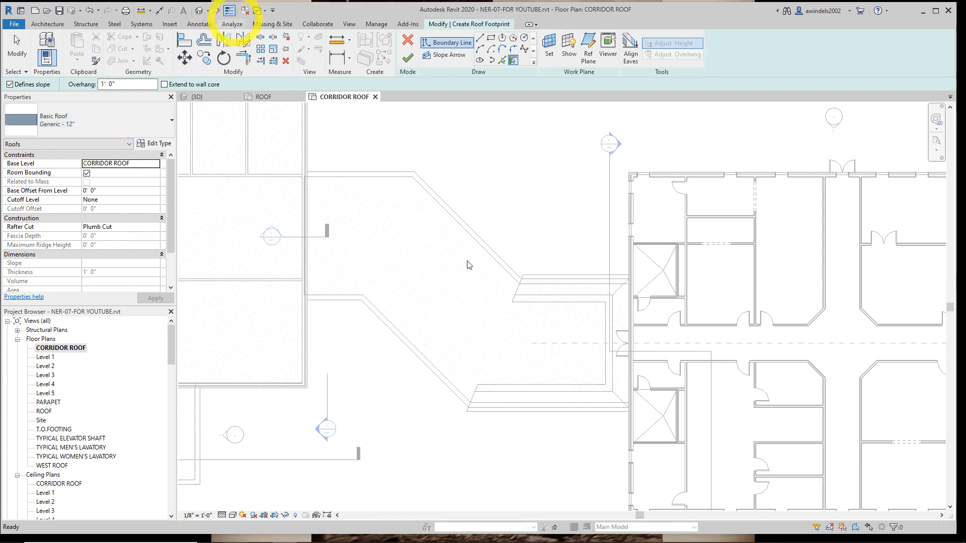
left_click(514, 273)
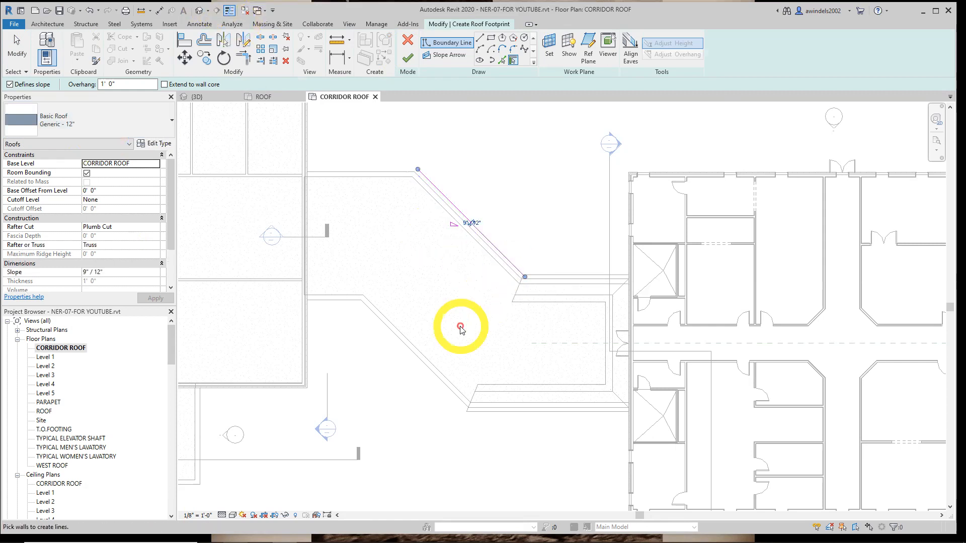
left_click(400, 173)
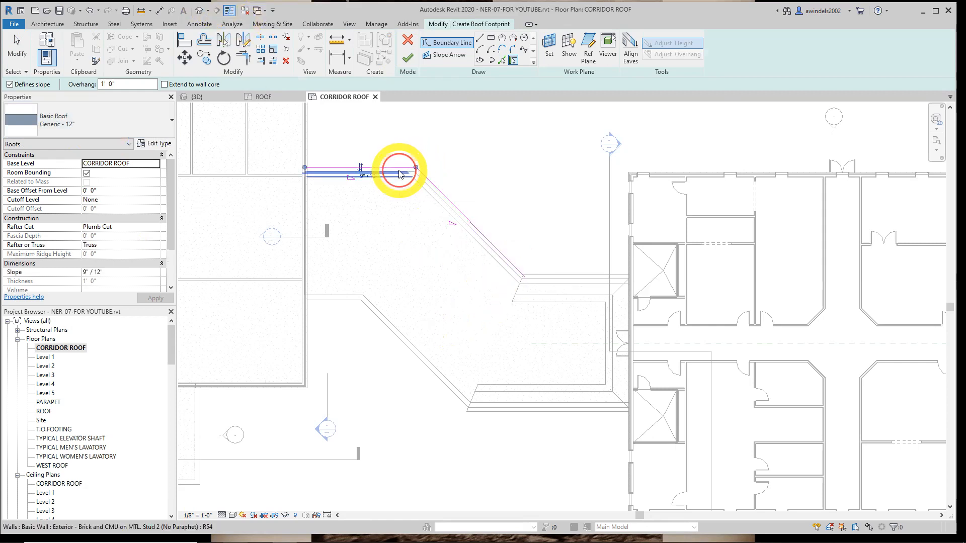
left_click(421, 360)
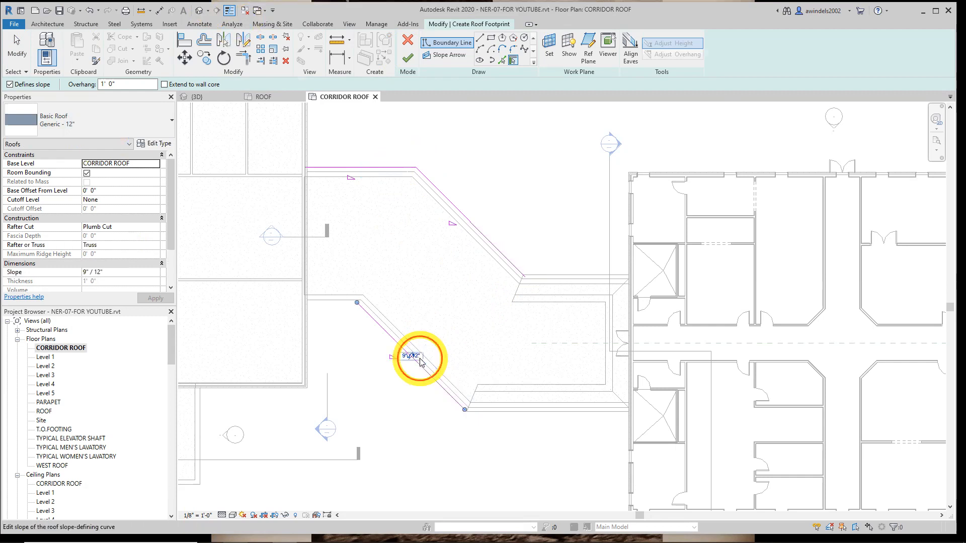
scroll(343, 302, "up", 2)
left_click(344, 302)
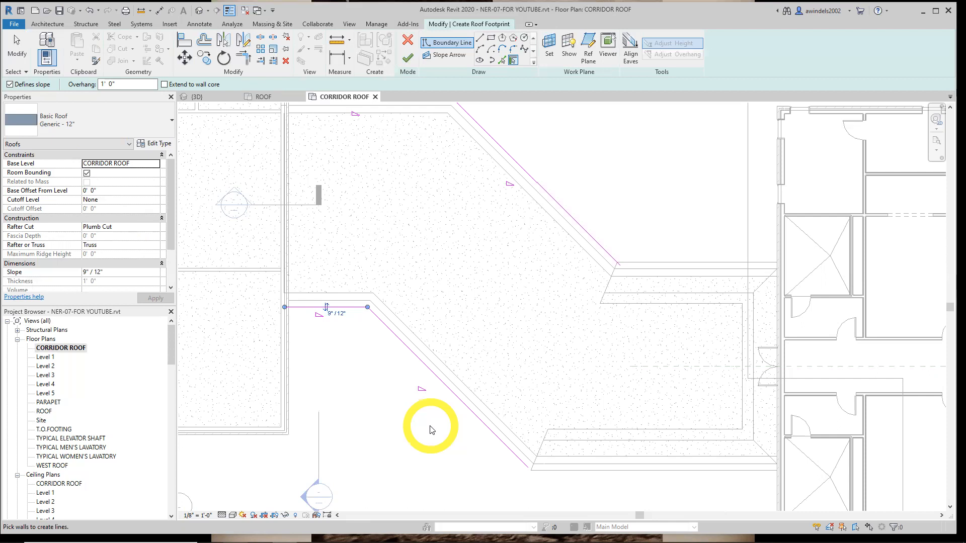
Add a non-sloping boundary line along the west building's exterior wall face at the corridor's west end
mouse_move(372, 168)
middle_mouse_down()
mouse_move(459, 254)
mouse_move(450, 243)
middle_mouse_up()
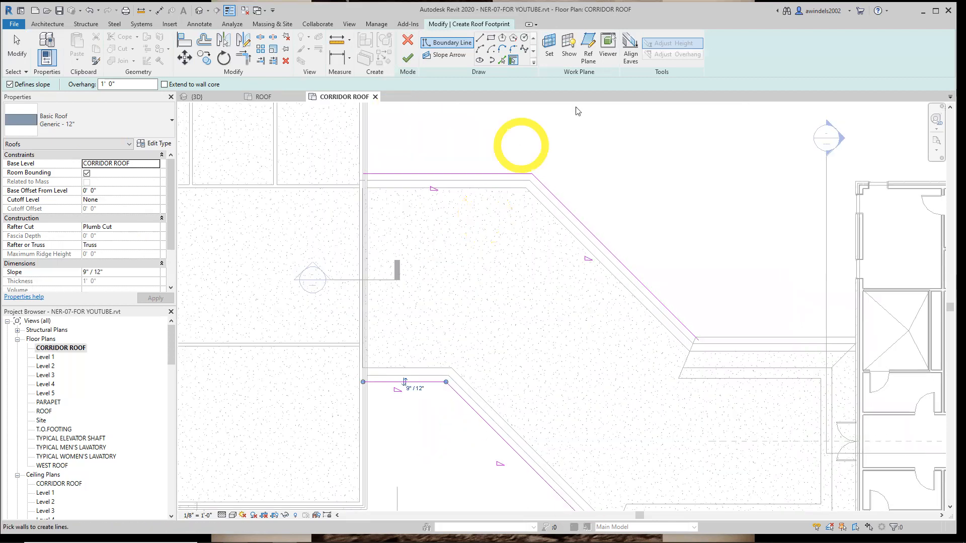
left_click(502, 61)
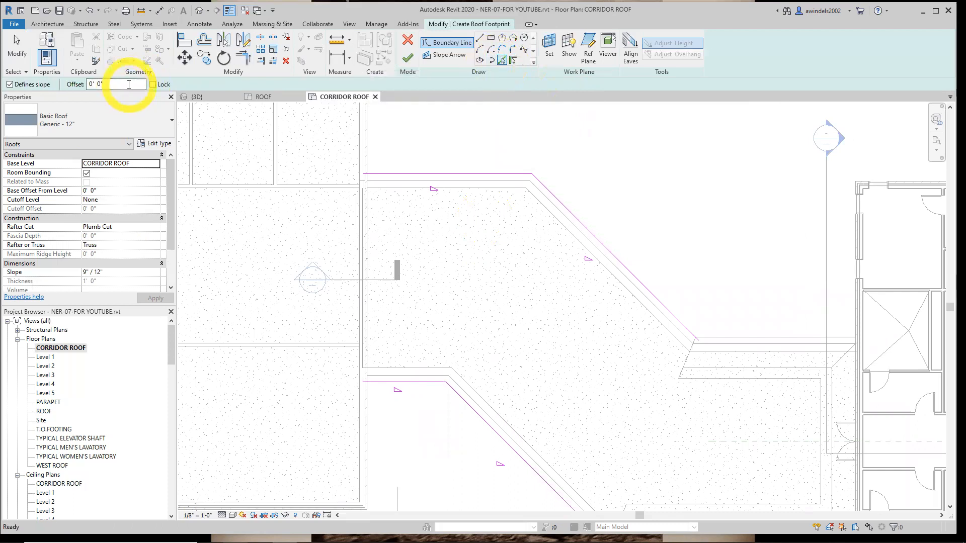
left_click(9, 84)
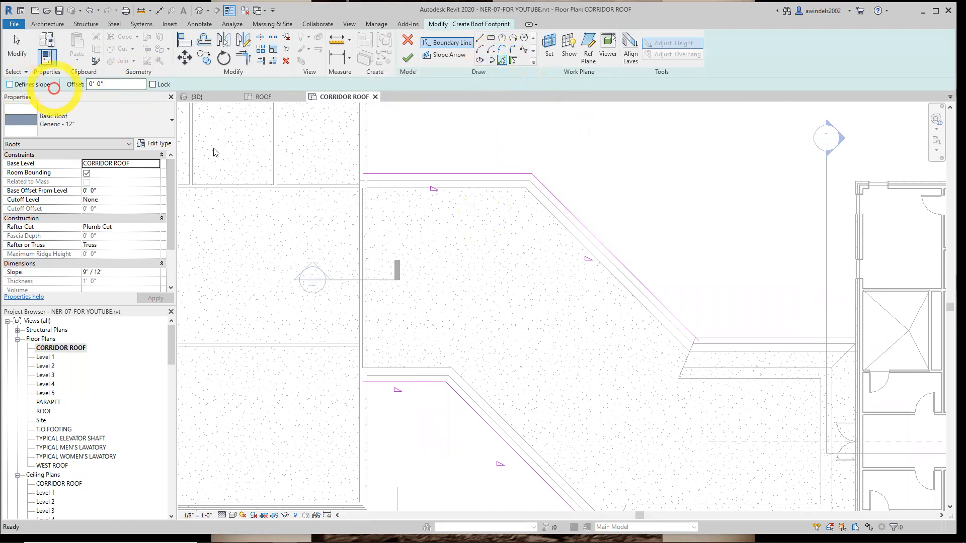
left_click(367, 260)
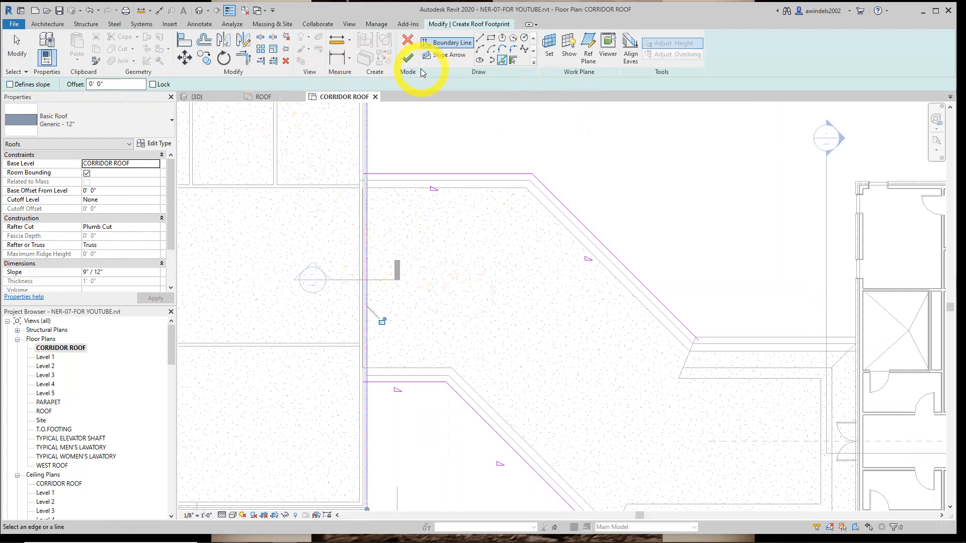
Trim the west boundary line to corners with the northern and southern straight boundary lines
left_click(243, 58)
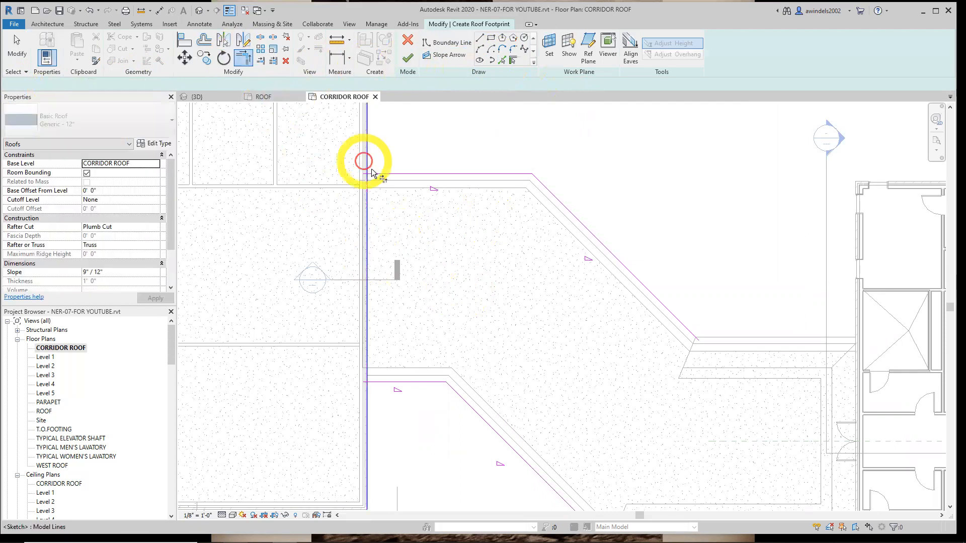
left_click(367, 179)
left_click(373, 174)
left_click(369, 381)
left_click(367, 379)
Try to finish the western corridor roof footprint with its east end still open
middle_click_drag(544, 310, 435, 267)
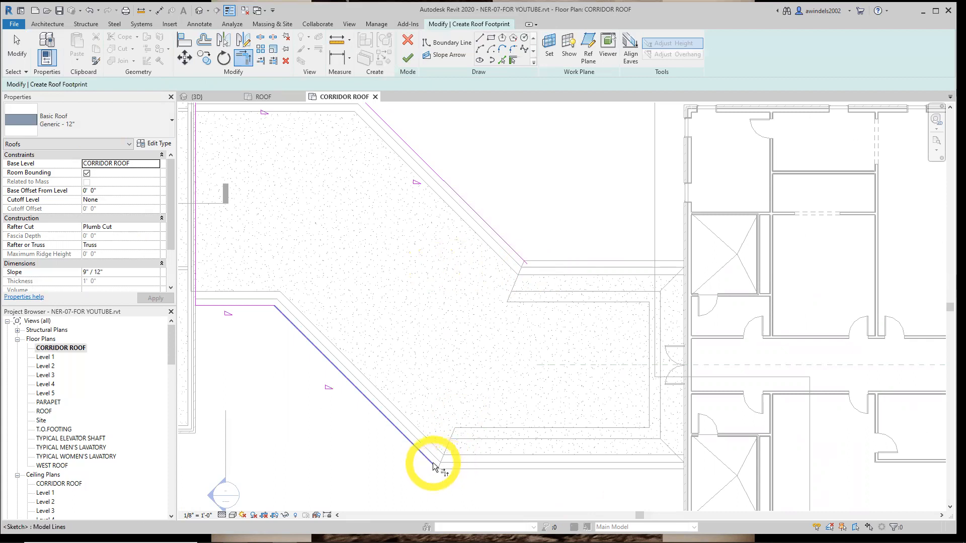
left_click(406, 59)
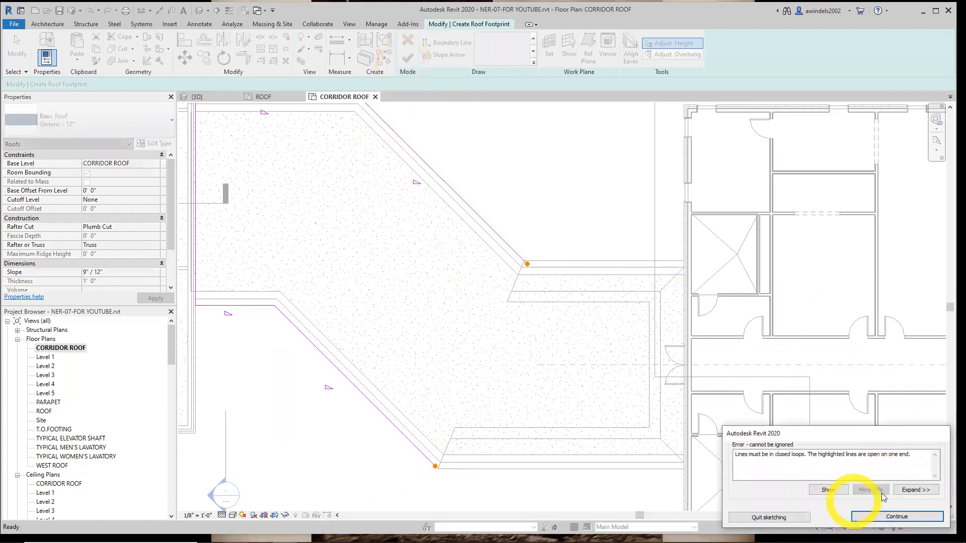
left_click(897, 516)
key("t")
key("r")
left_click(525, 266)
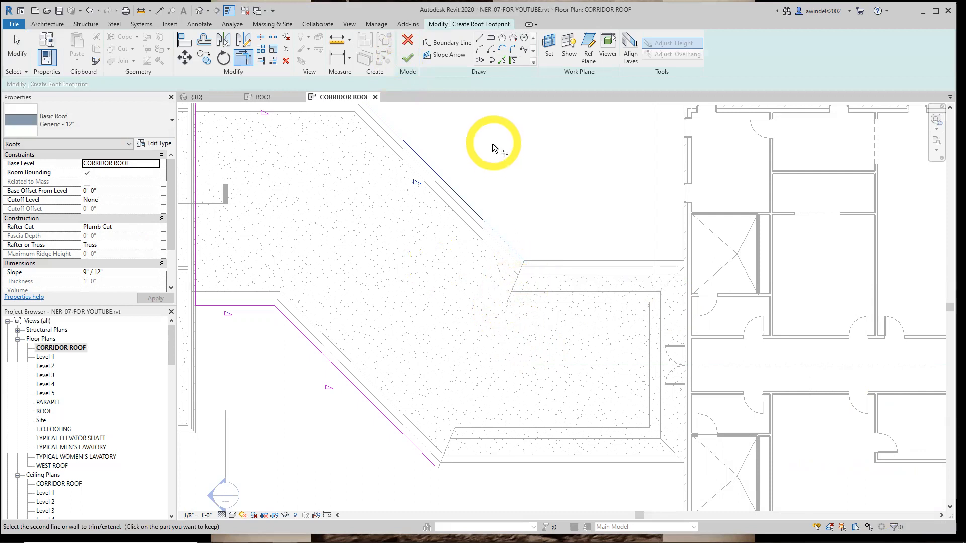
Add a non-sloping boundary line along the slanted west edge of the existing east corridor roof
left_click(502, 60)
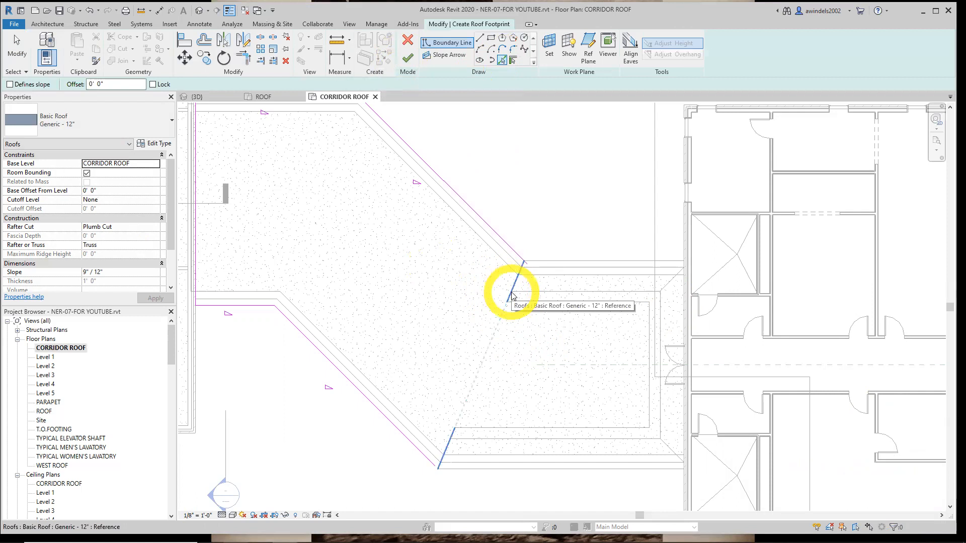
scroll(513, 295, "down", 1)
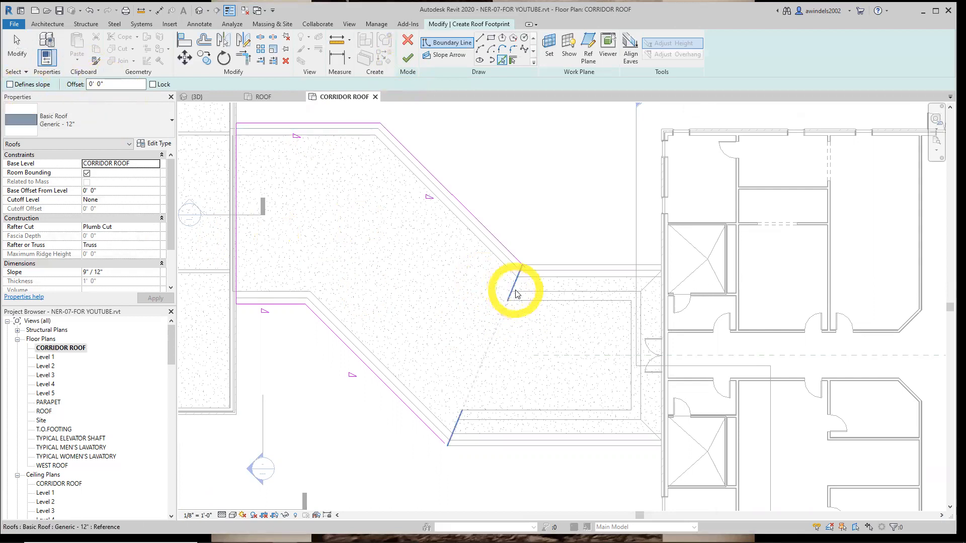
left_click(503, 61)
left_click(517, 283)
left_click(449, 457)
key("Escape")
Extend the southern diagonal boundary to the slanted line's lower end and trim the northern diagonal to a corner with its upper end
left_click(442, 441)
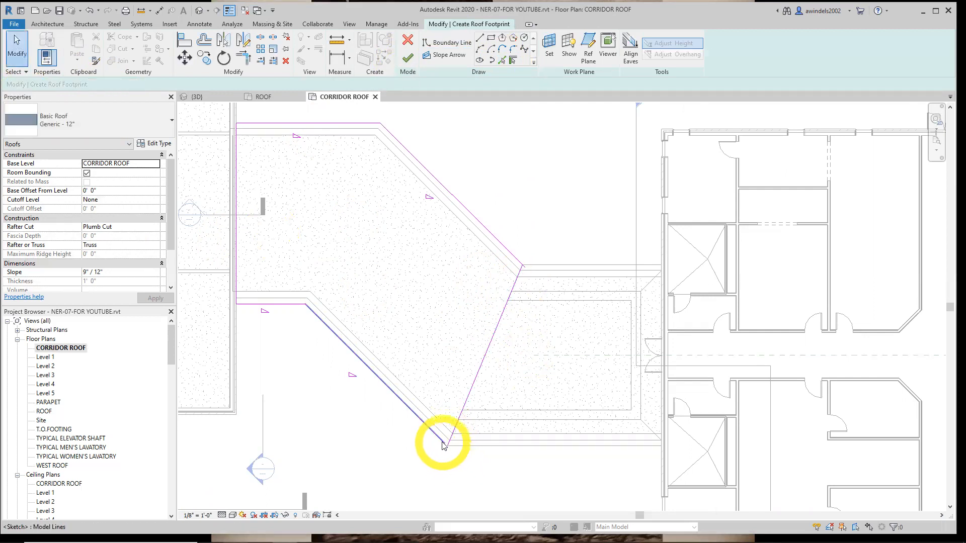
left_click_drag(445, 444, 447, 446)
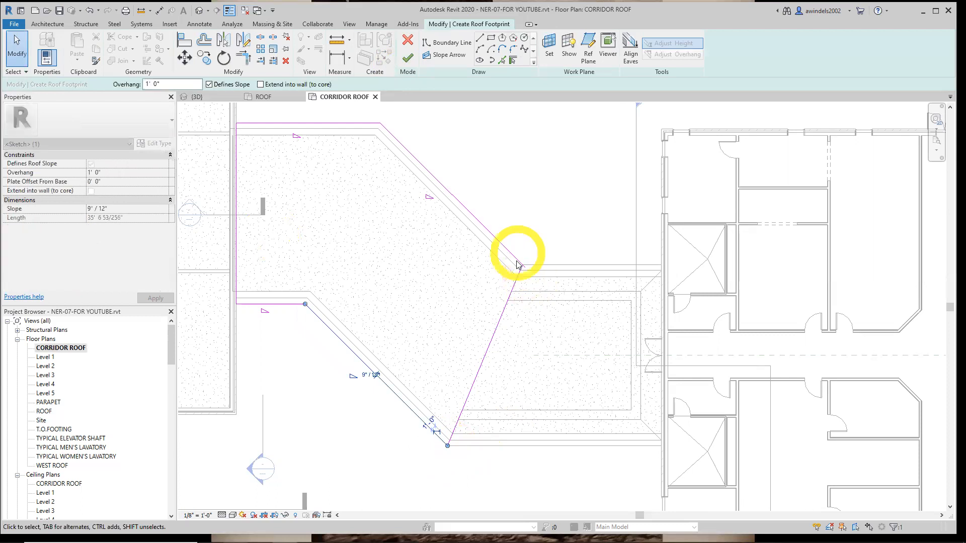
scroll(520, 260, "up", 5)
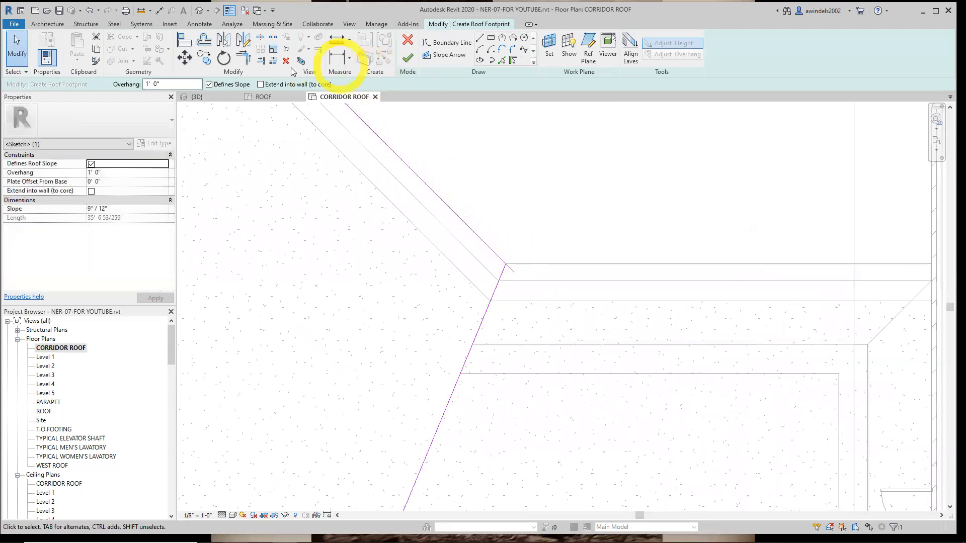
left_click(248, 63)
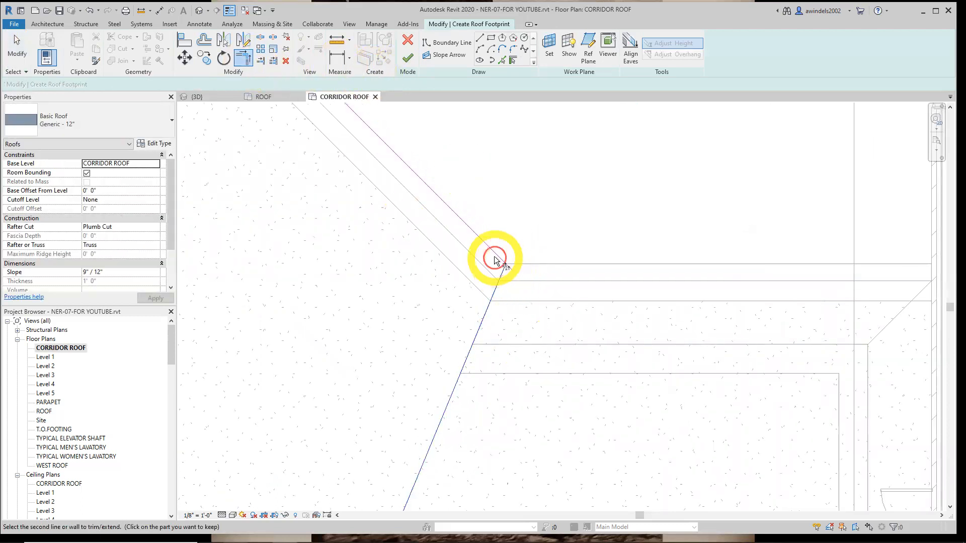
left_click(496, 259)
scroll(526, 335, "down", 3)
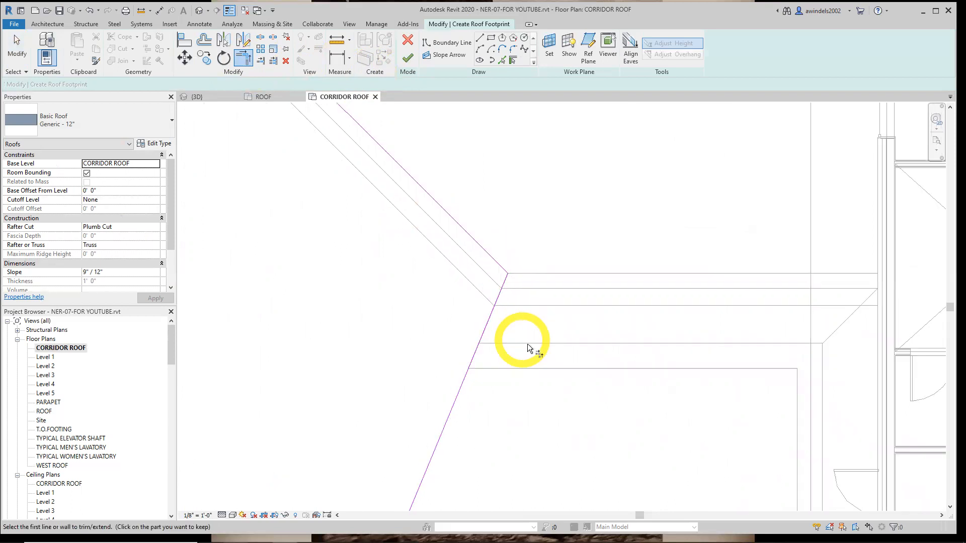
scroll(564, 364, "down", 1)
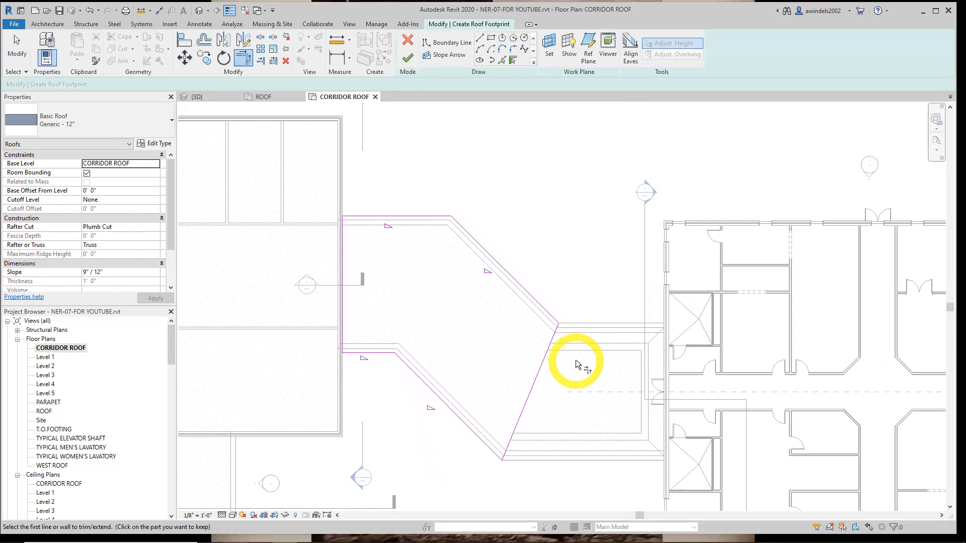
Finish the western corridor roof footprint and inspect both corridor roof segments from several angles in the 3D view
middle_click_drag(577, 363, 544, 362)
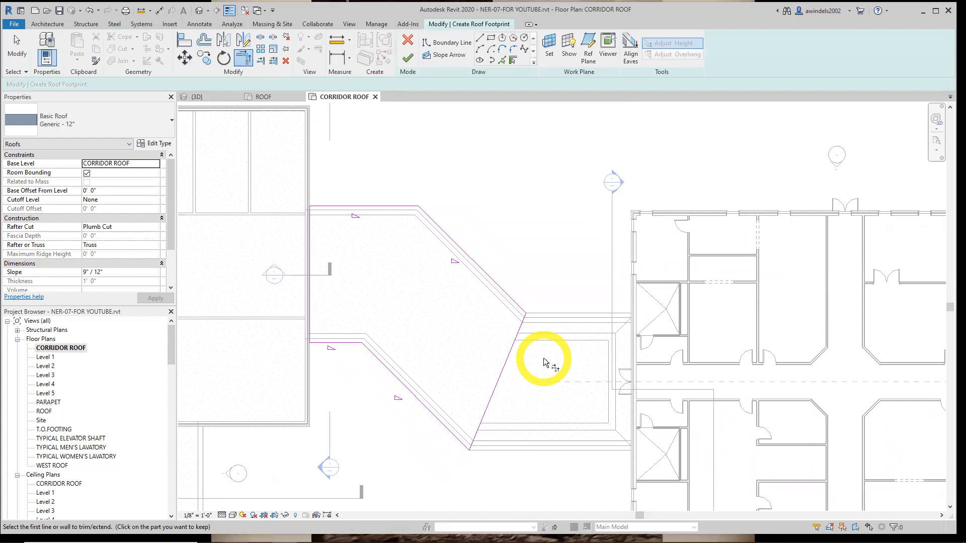
left_click(408, 57)
left_click(483, 249)
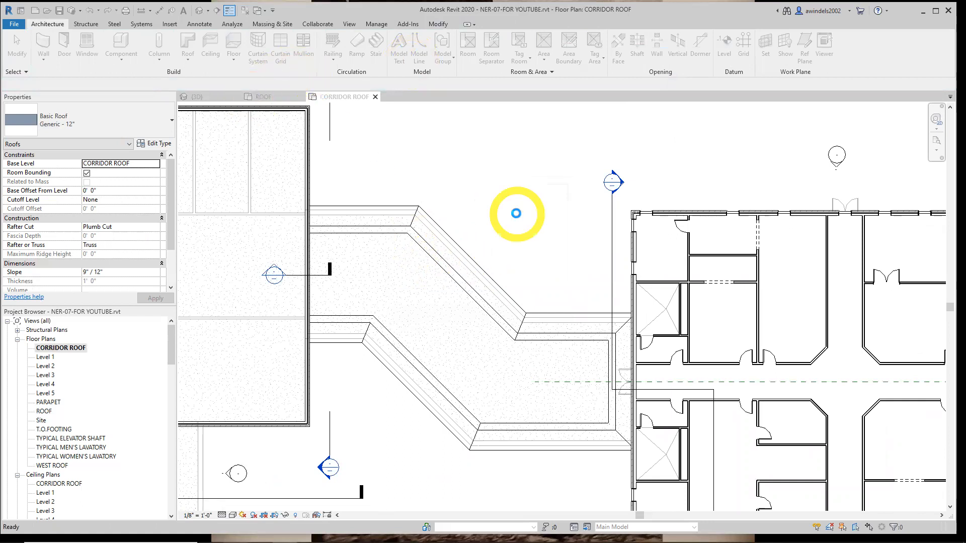
left_click(198, 97)
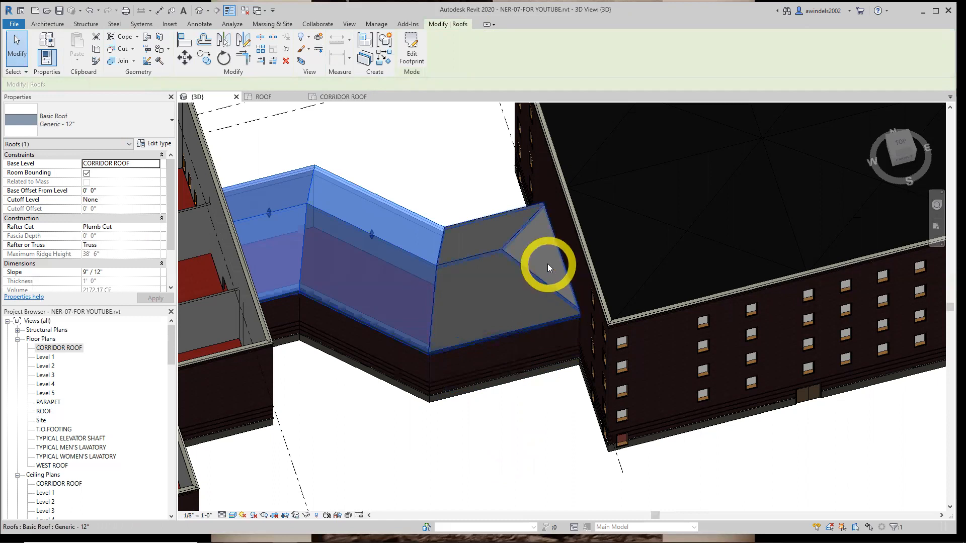
middle_click_drag(474, 401, 377, 438, "shift")
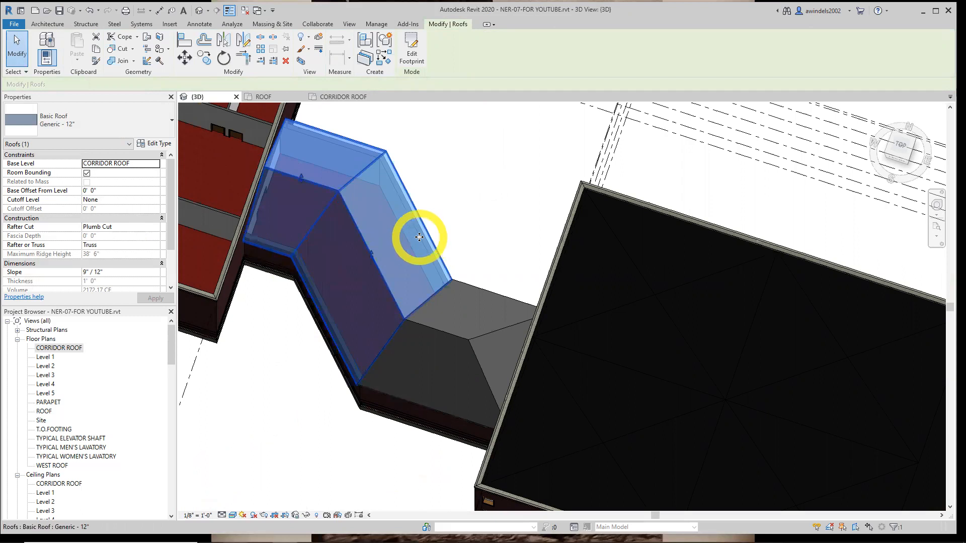
middle_click_drag(425, 274, 479, 174, "shift")
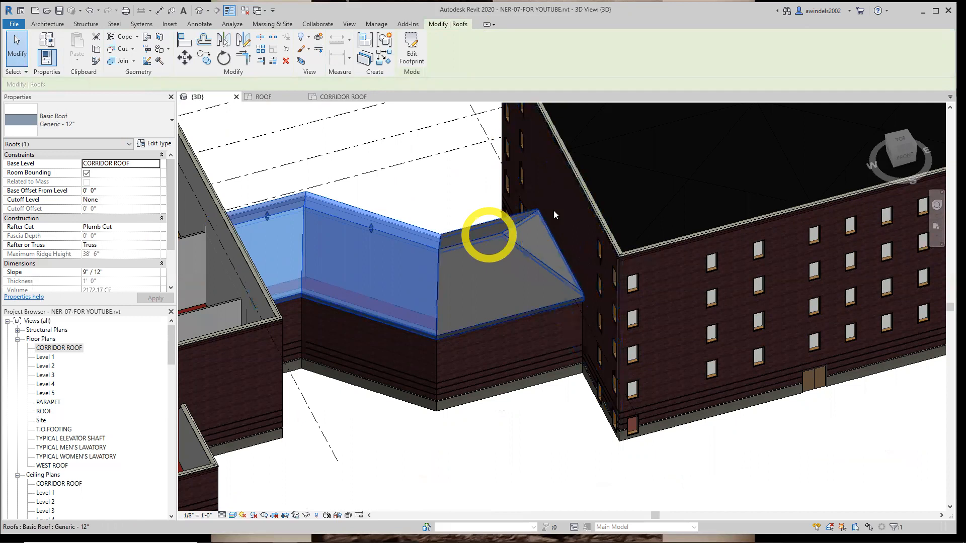
Edit the east corridor roof's footprint so its east edge against the larger building no longer defines a slope, and finish the footprint
left_click(557, 258)
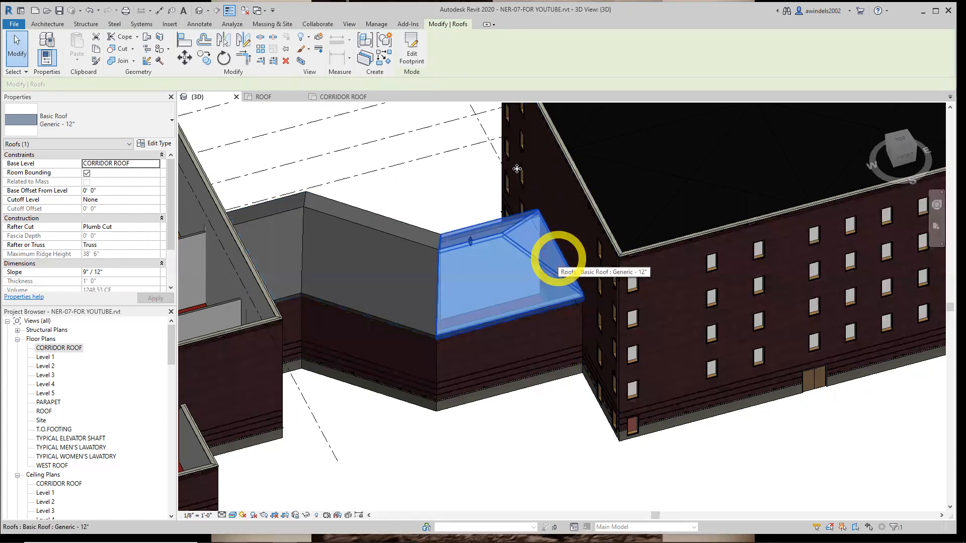
left_click(411, 53)
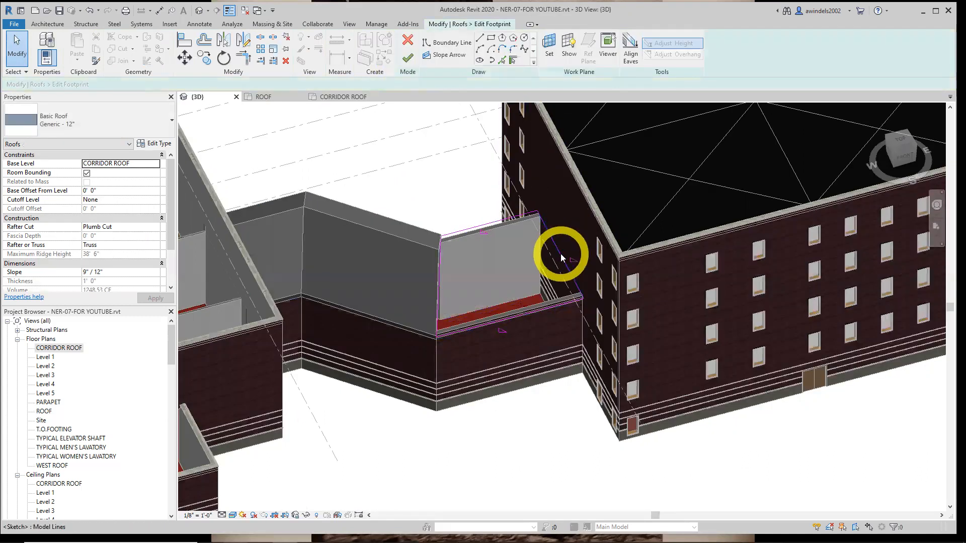
left_click(584, 299)
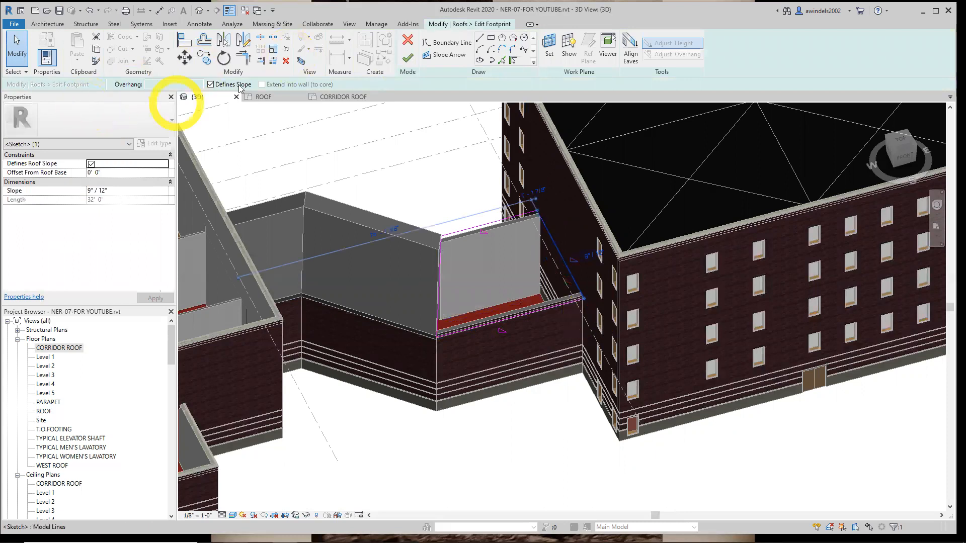
left_click(210, 85)
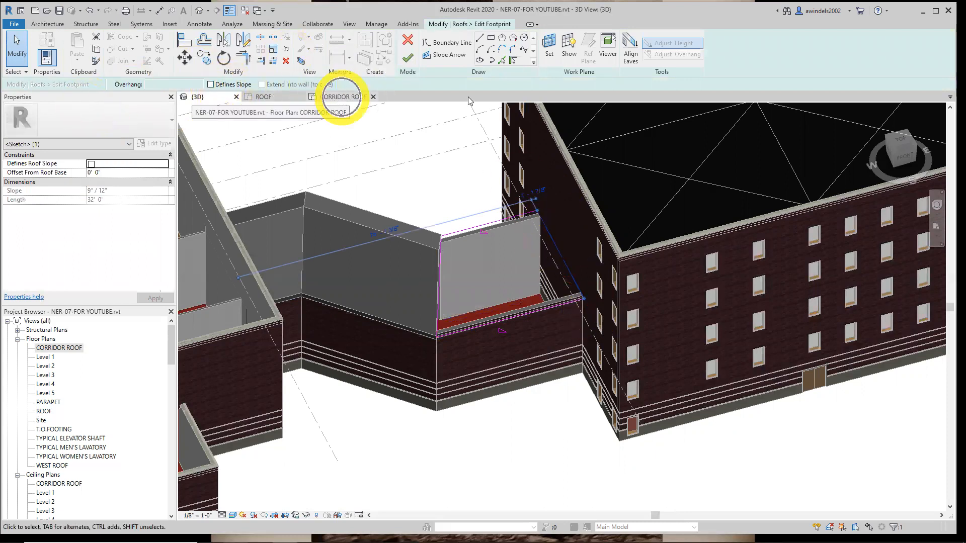
left_click(407, 58)
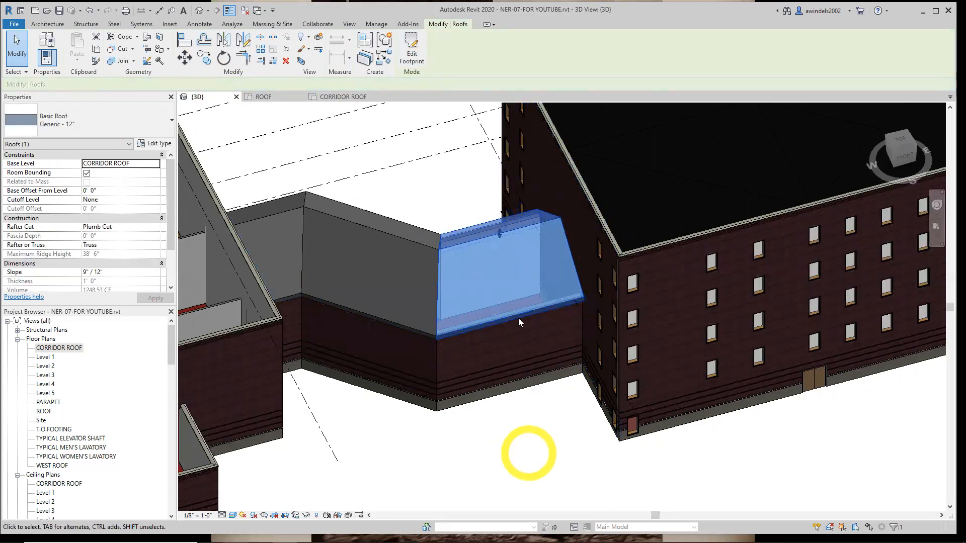
middle_click_drag(526, 428, 493, 441)
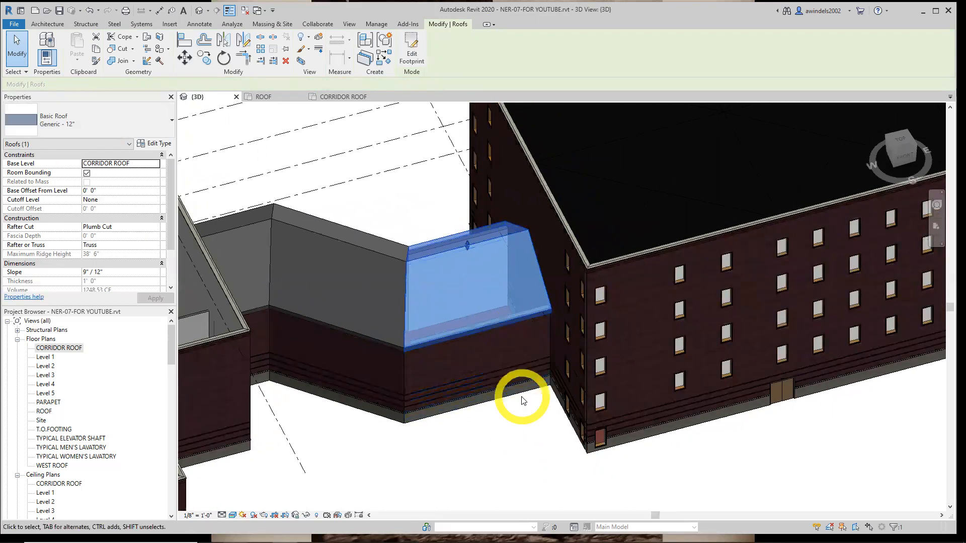
middle_click_drag(518, 410, 356, 422, "shift")
left_click(332, 383)
Try making the west end edge of the western corridor roof slope-defining, and finish its footprint
middle_click_drag(332, 385, 434, 447)
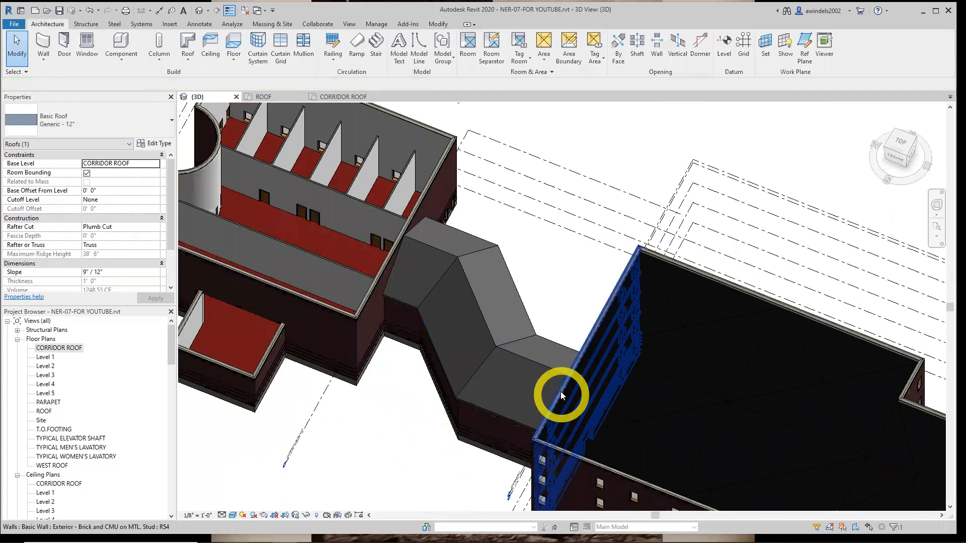
middle_click_drag(543, 388, 588, 388)
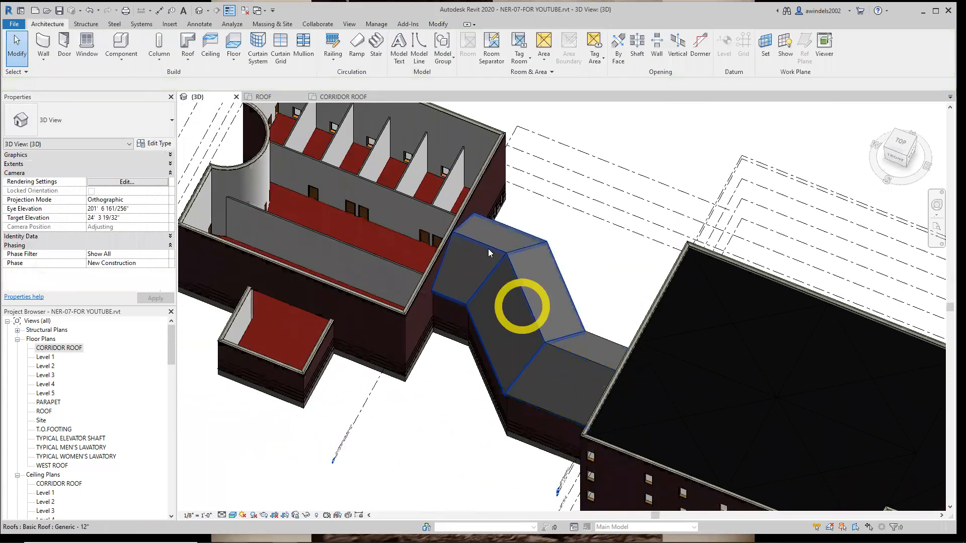
left_click(576, 390)
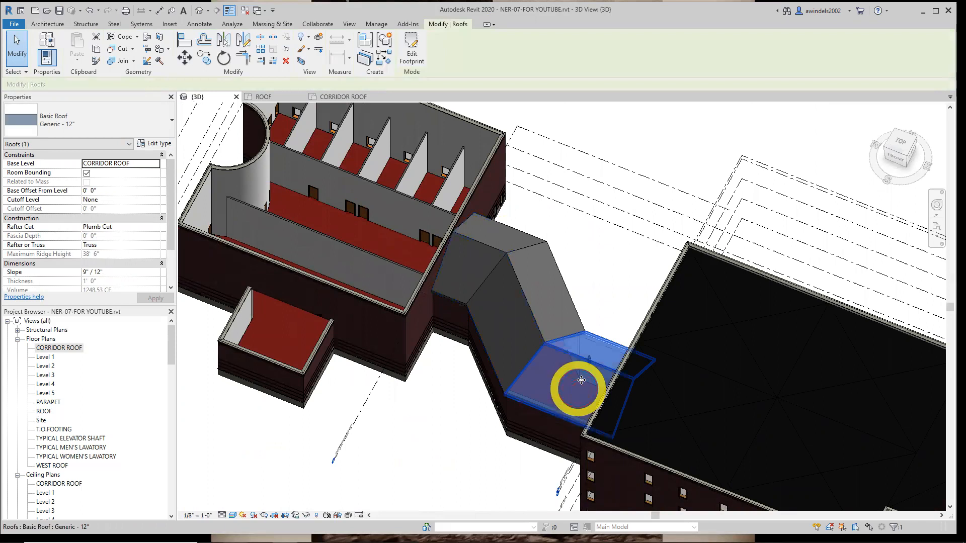
left_click(492, 233)
left_click(411, 48)
left_click(464, 232)
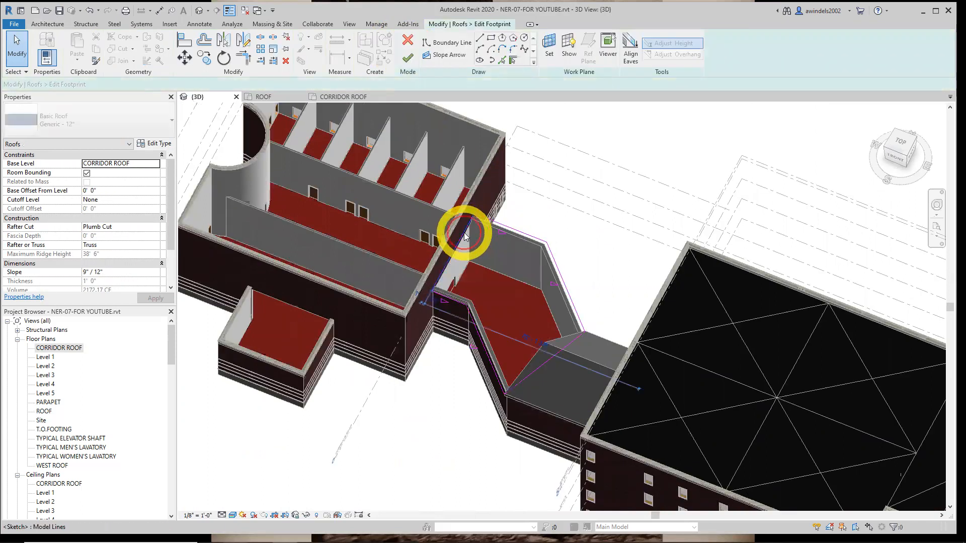
left_click(212, 85)
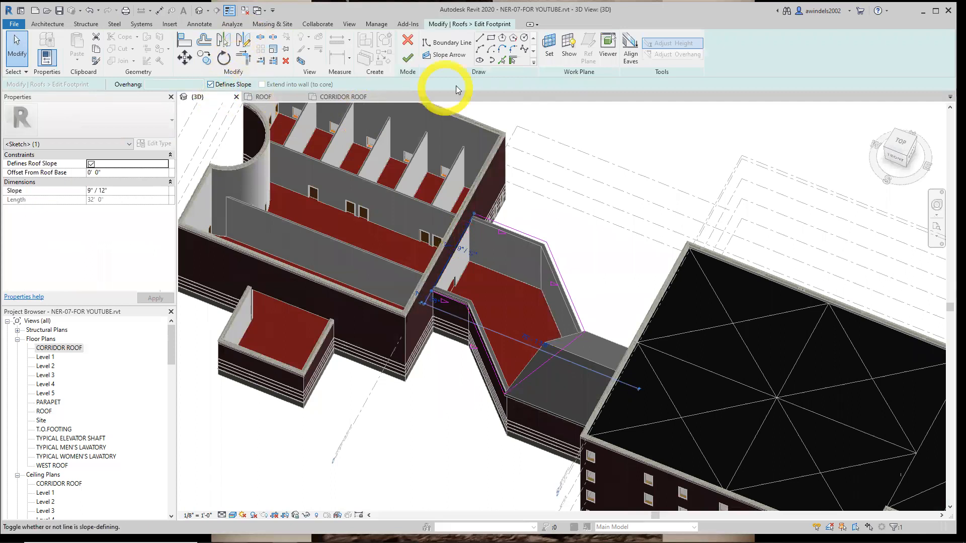
left_click(407, 58)
left_click(602, 295)
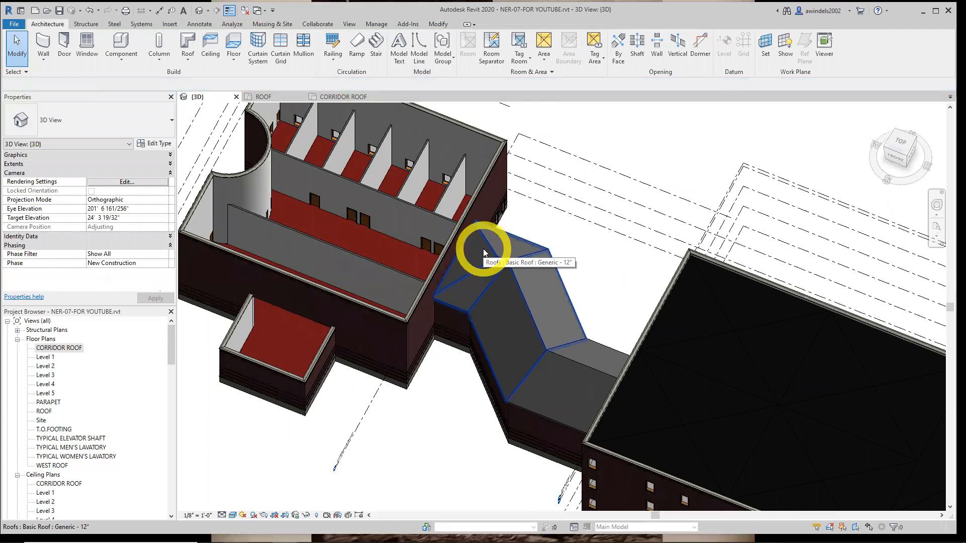
Undo the footprint edit that made the western corridor roof's west end edge slope-defining
left_click(92, 10)
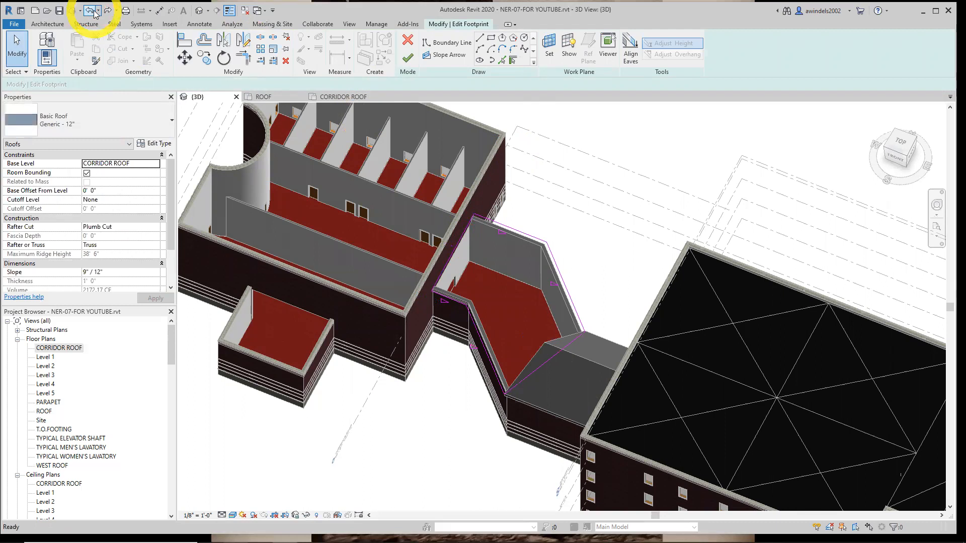
left_click(93, 11)
middle_click_drag(481, 234, 491, 209)
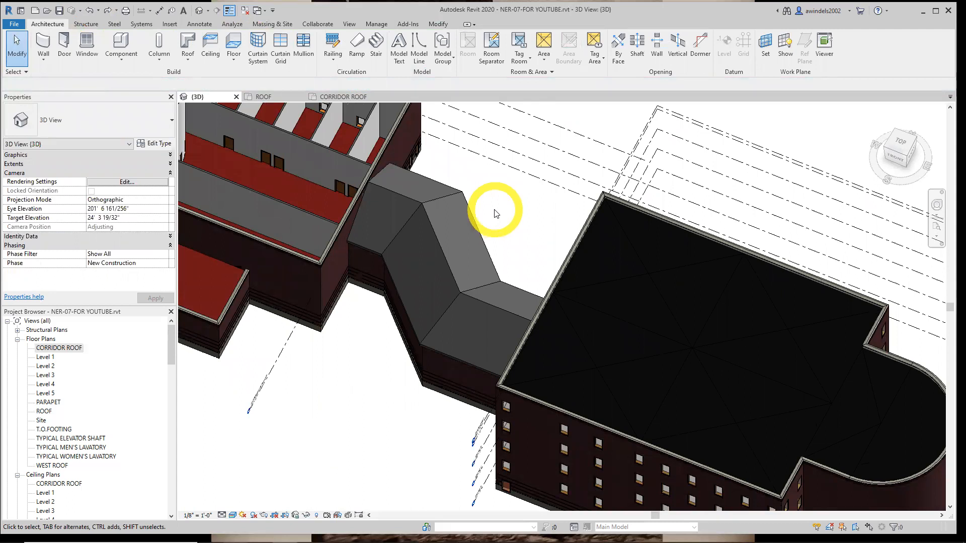
Change both corridor roof segments to the type Wood Rafter 8" - Asphalt Shingle - Insulated and inspect the shingle surface up close
left_click(419, 248)
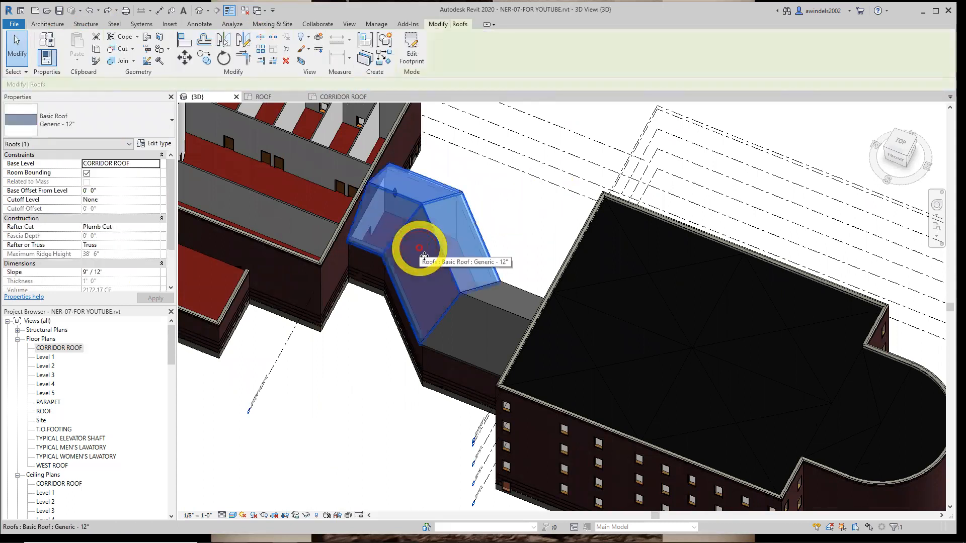
left_click(482, 313, "ctrl")
left_click(112, 123)
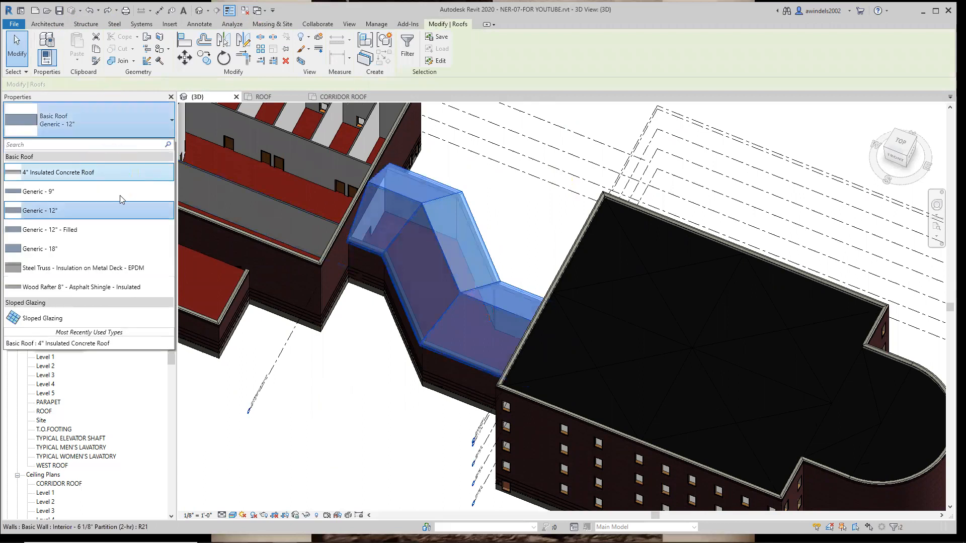
left_click(132, 285)
left_click(431, 430)
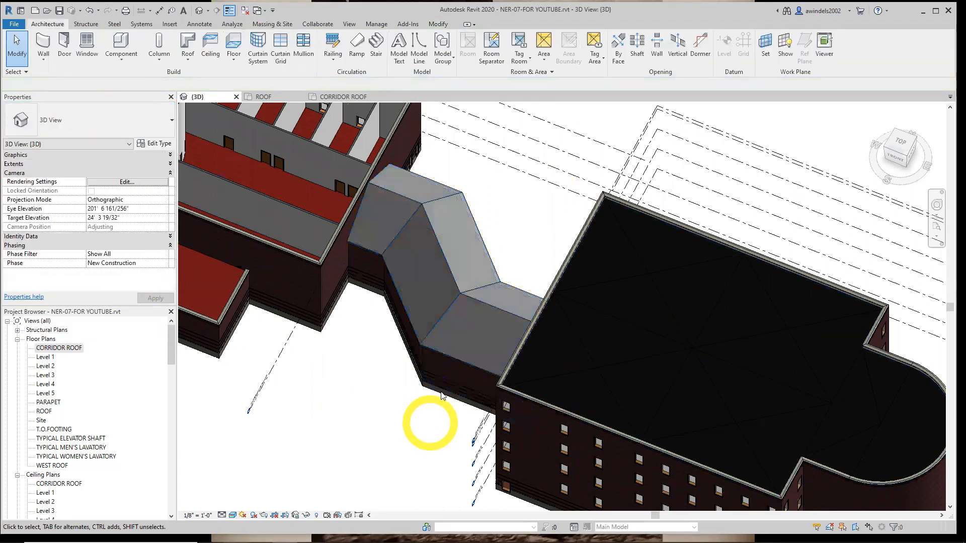
scroll(418, 417, "up", 4)
middle_click_drag(384, 410, 398, 393, "shift")
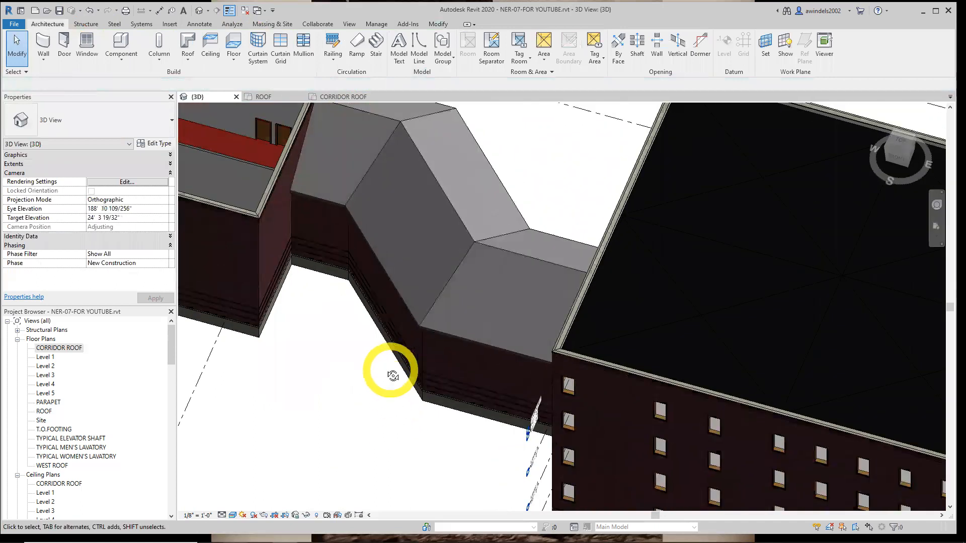
scroll(401, 345, "up", 5)
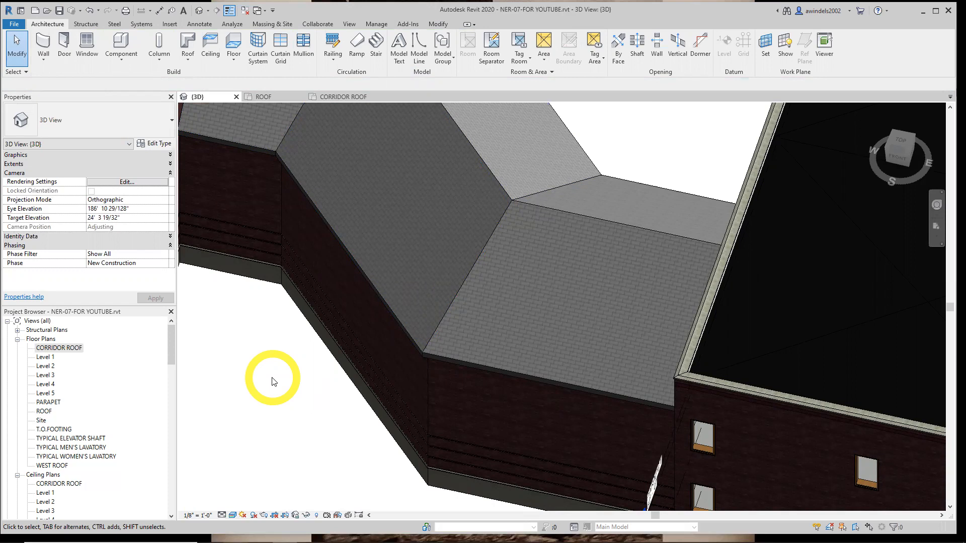
Open the CORRIDOR ROOF floor plan at the west building
scroll(346, 308, "down", 6)
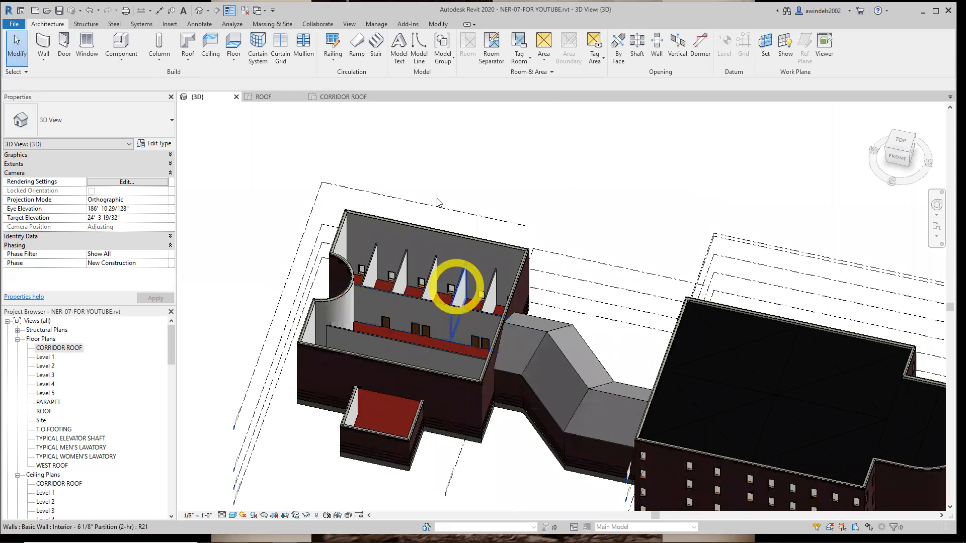
left_click(340, 97)
middle_click_drag(325, 280, 725, 304)
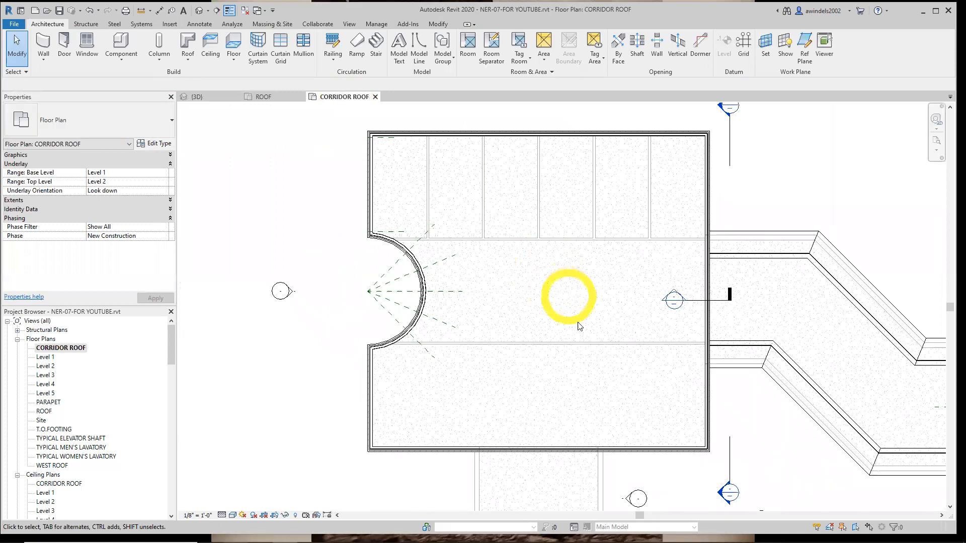
Try Unbounded as the top level of the plan's underlay range, and set it back to Level 2
left_click(126, 182)
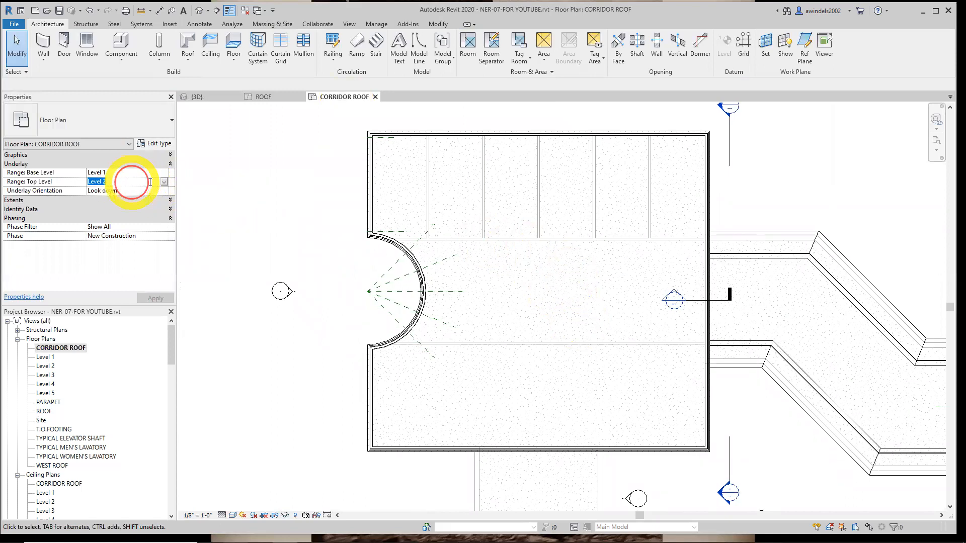
left_click(164, 182)
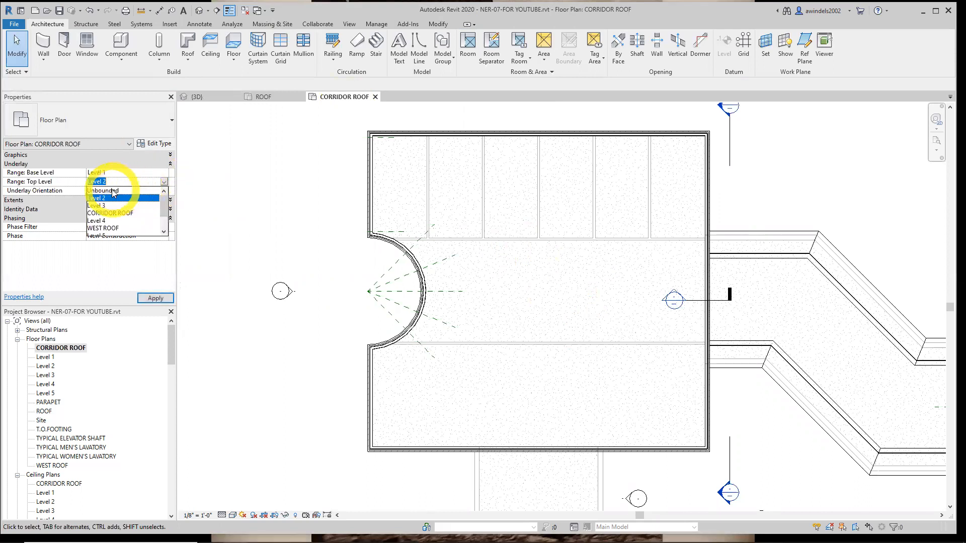
left_click(129, 190)
left_click(130, 181)
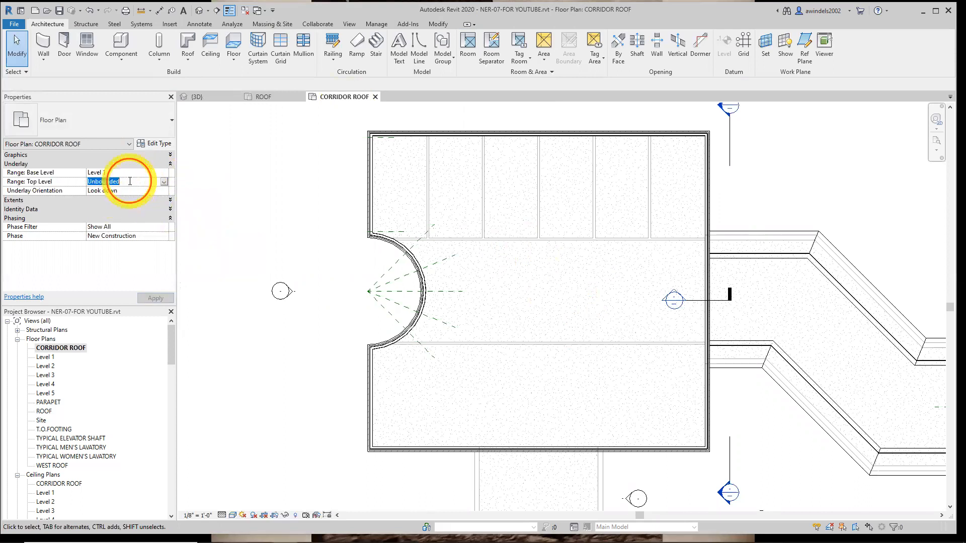
left_click(164, 181)
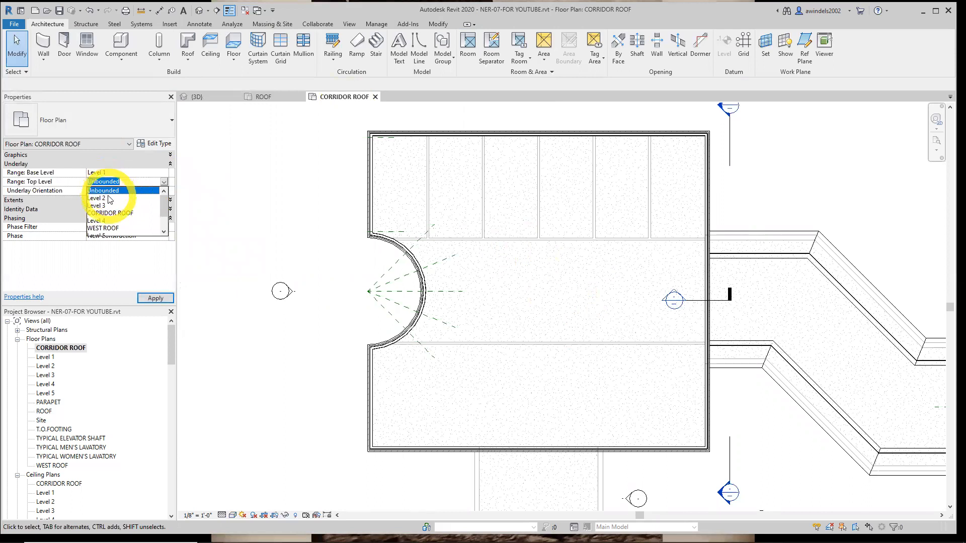
left_click(103, 197)
Try the Look up underlay orientation in the plan, and return it to Look down
left_click(129, 190)
left_click(164, 190)
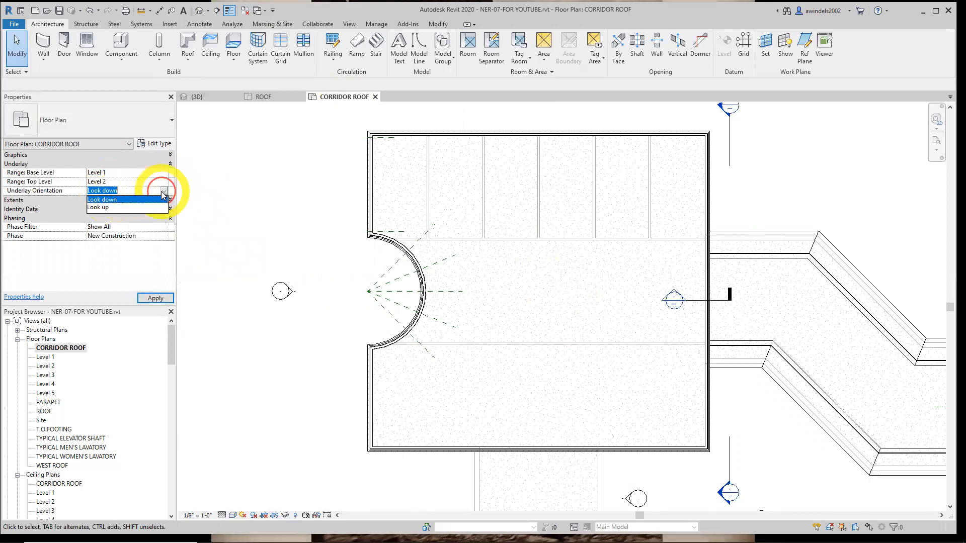
left_click(108, 207)
left_click(277, 254)
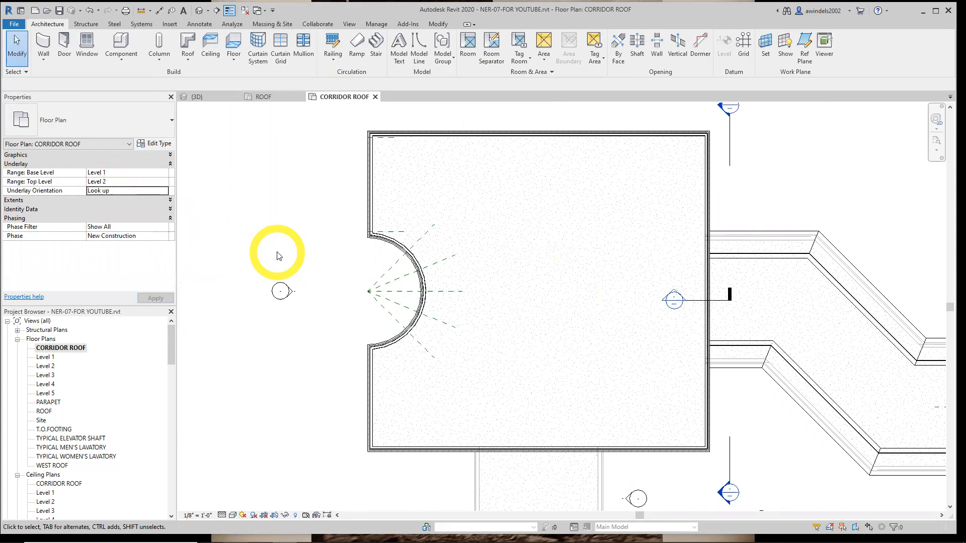
left_click(118, 191)
left_click(164, 191)
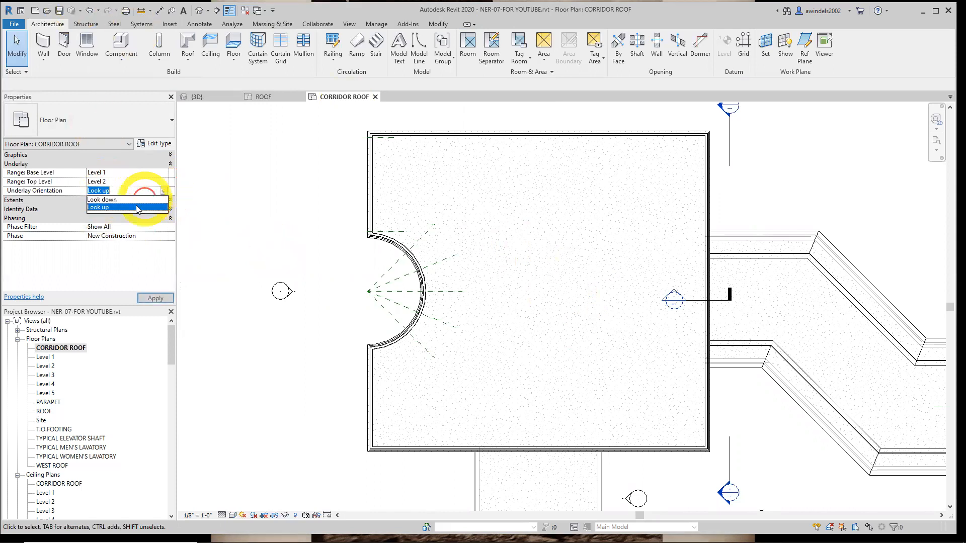
left_click(129, 199)
left_click(280, 261)
Turn on view cropping for the CORRIDOR ROOF plan and show its crop region
middle_click_drag(302, 254, 266, 277)
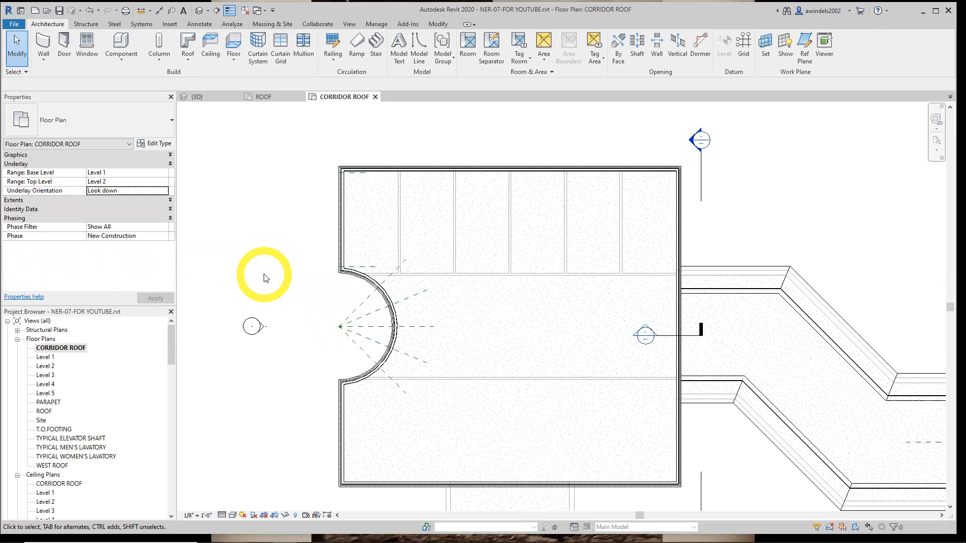
middle_click_drag(291, 282, 284, 275)
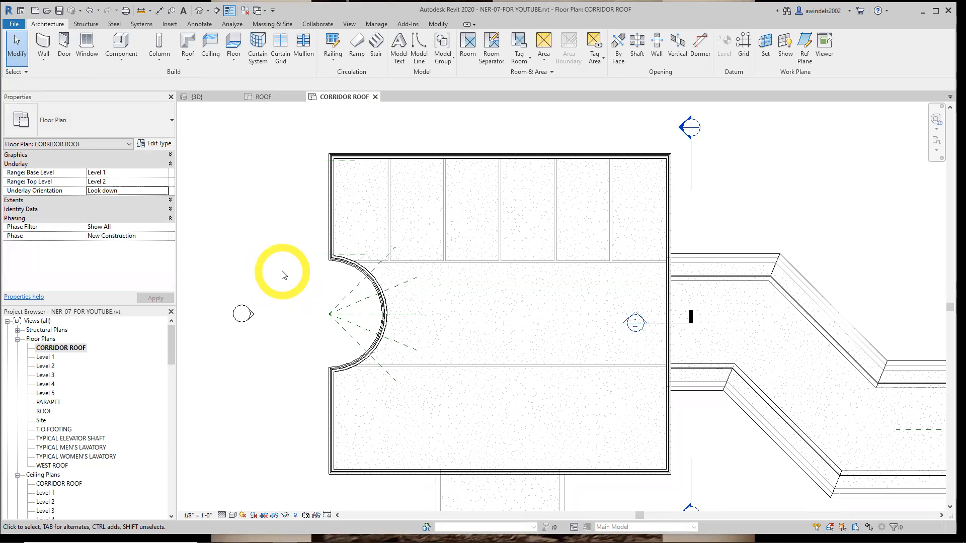
left_click(263, 516)
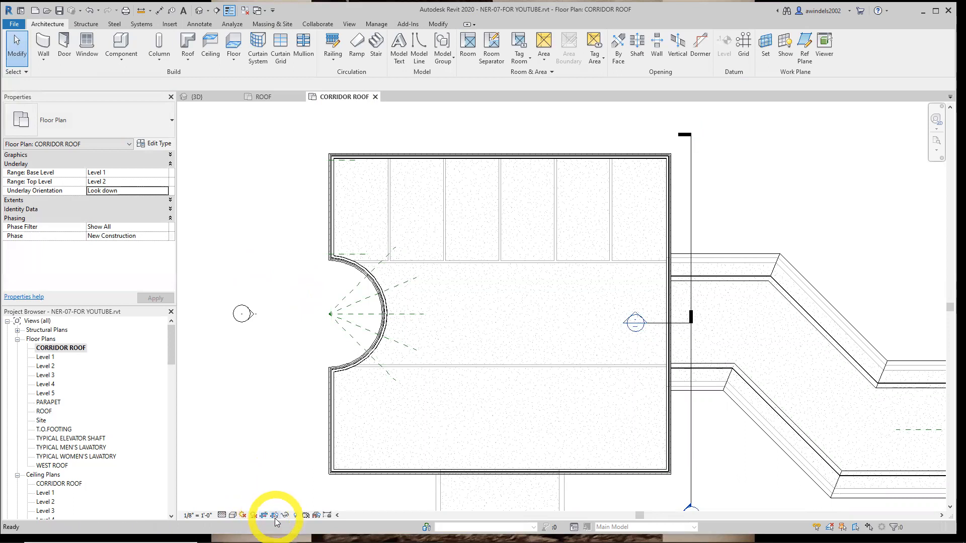
left_click(276, 521)
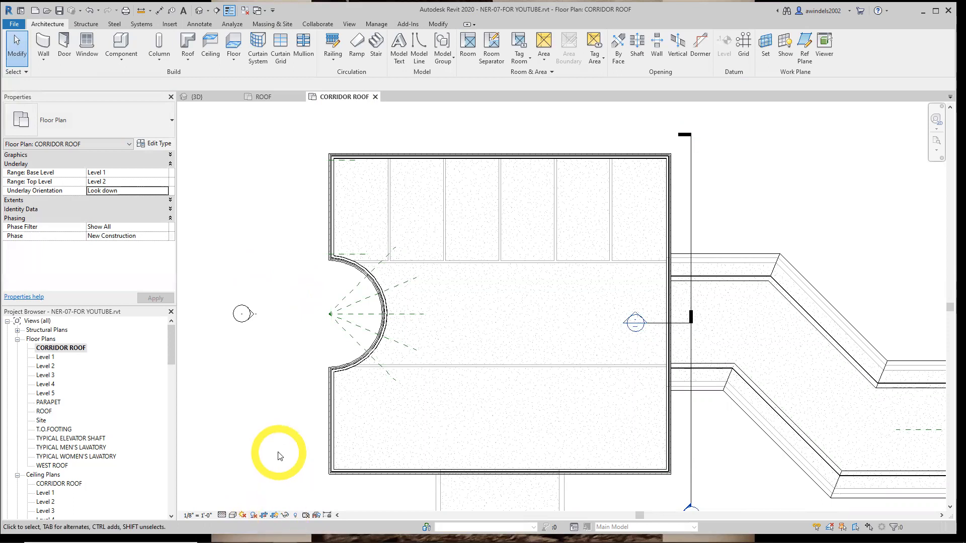
scroll(279, 455, "down", 5)
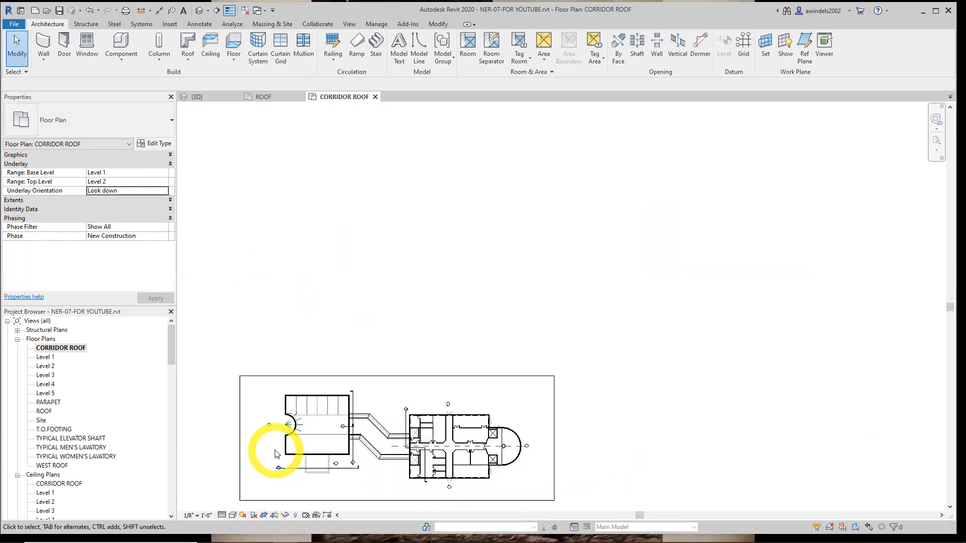
scroll(322, 415, "up", 2)
Shrink the crop region on all four sides so it tightly frames the corridor roof between the two buildings
left_click(347, 433)
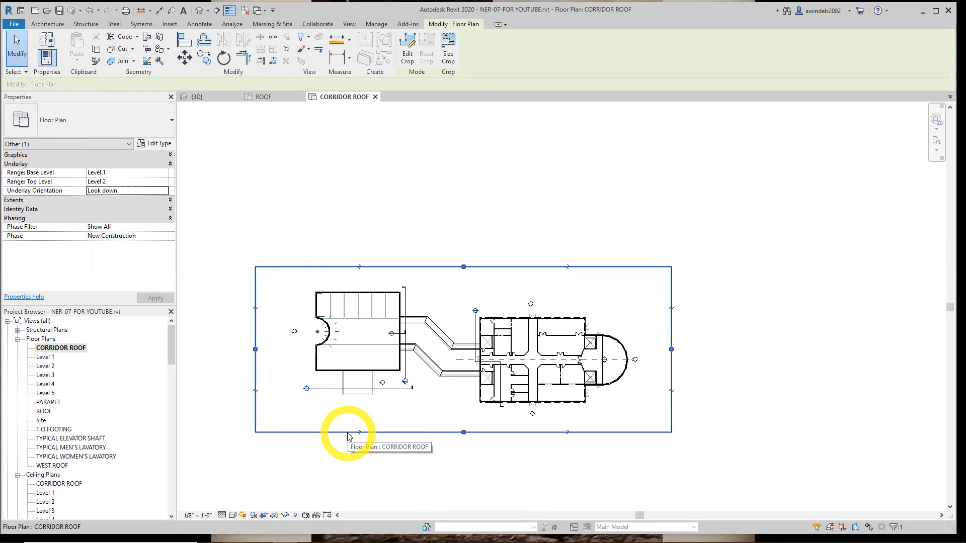
left_click_drag(255, 348, 396, 348)
left_click_drag(671, 348, 484, 349)
left_click_drag(441, 434, 444, 387)
left_click_drag(441, 267, 442, 308)
scroll(471, 354, "up", 5)
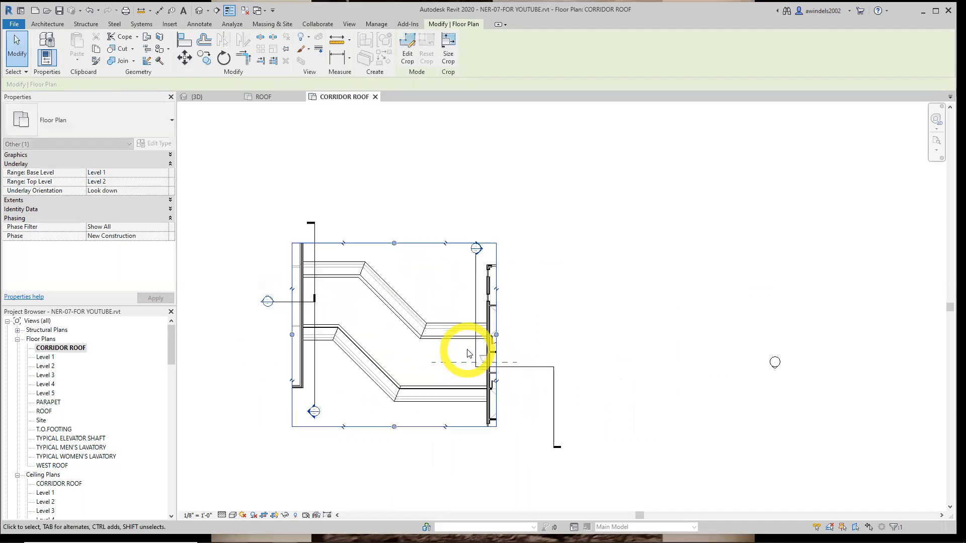
Set the top of the CORRIDOR ROOF plan's primary view range to Unlimited
middle_click_drag(614, 360, 637, 356)
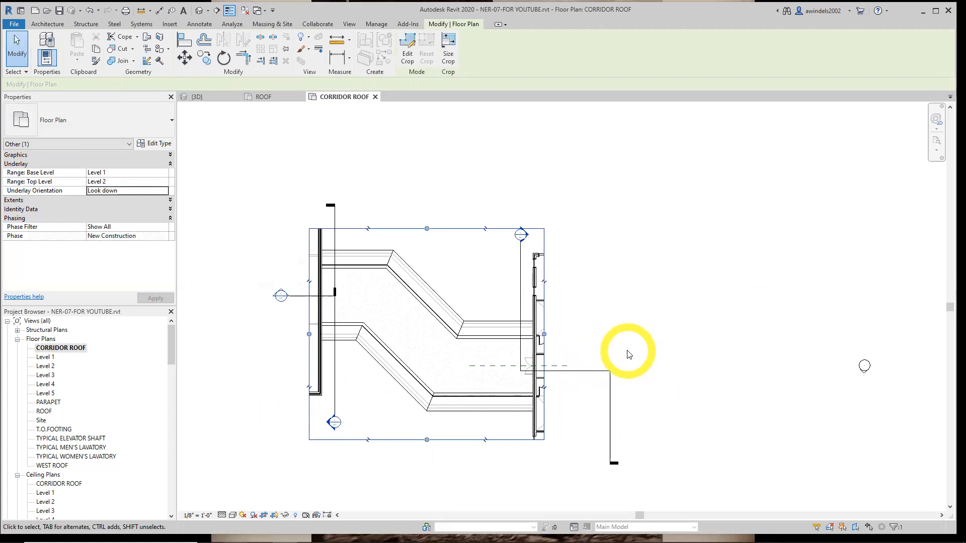
middle_click_drag(596, 355, 655, 354)
left_click(680, 349)
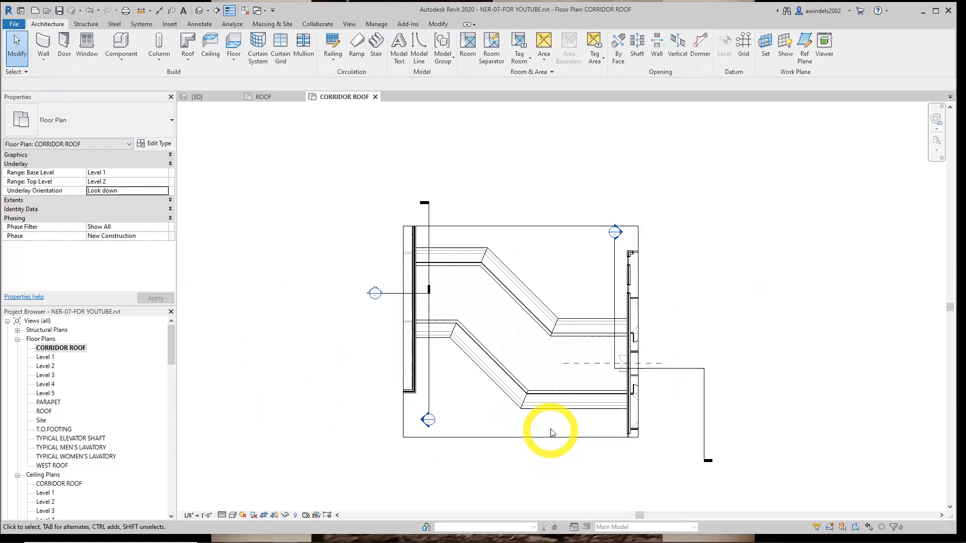
left_click(170, 165)
left_click(171, 173)
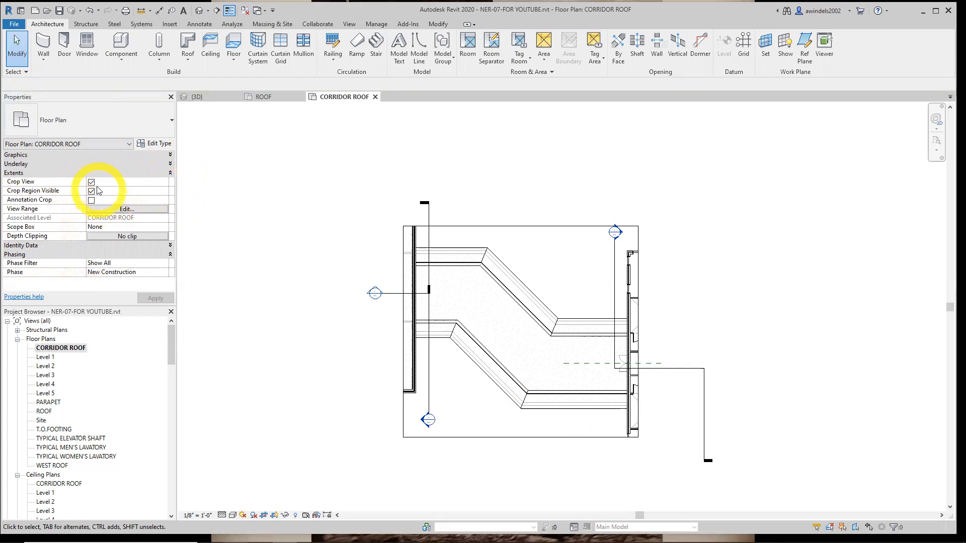
left_click(112, 208)
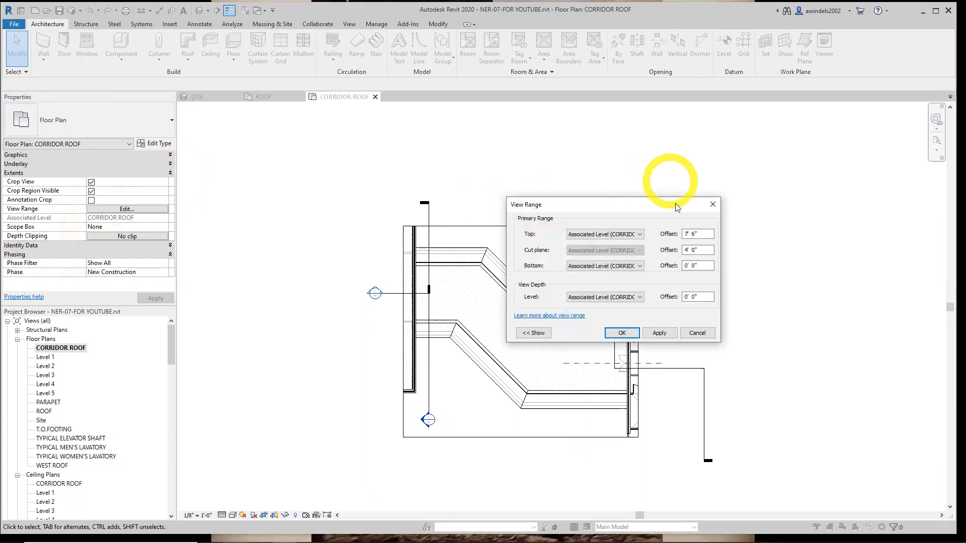
left_click(628, 236)
left_click(601, 285)
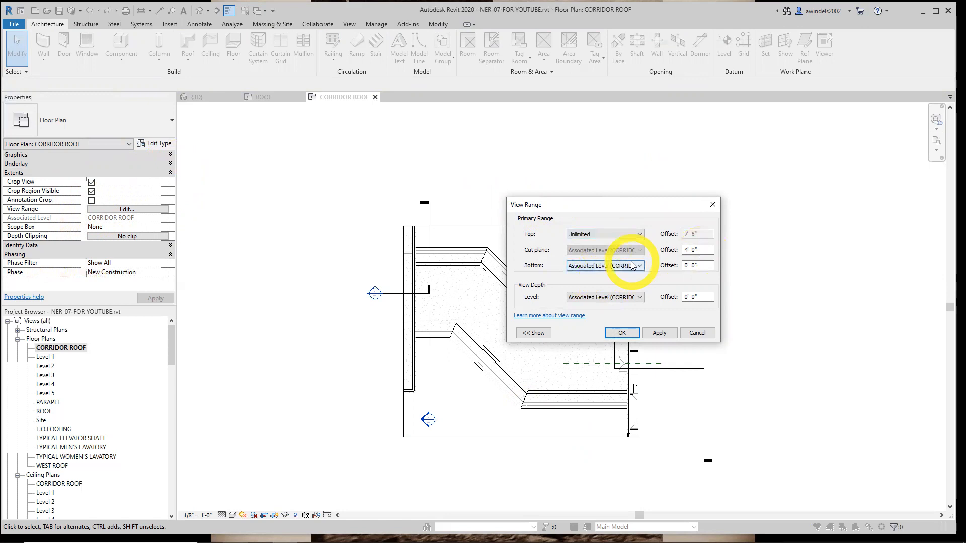
Keep the view range's bottom at the associated level, set the cut plane offset to 100', and accept the view range
left_click(533, 332)
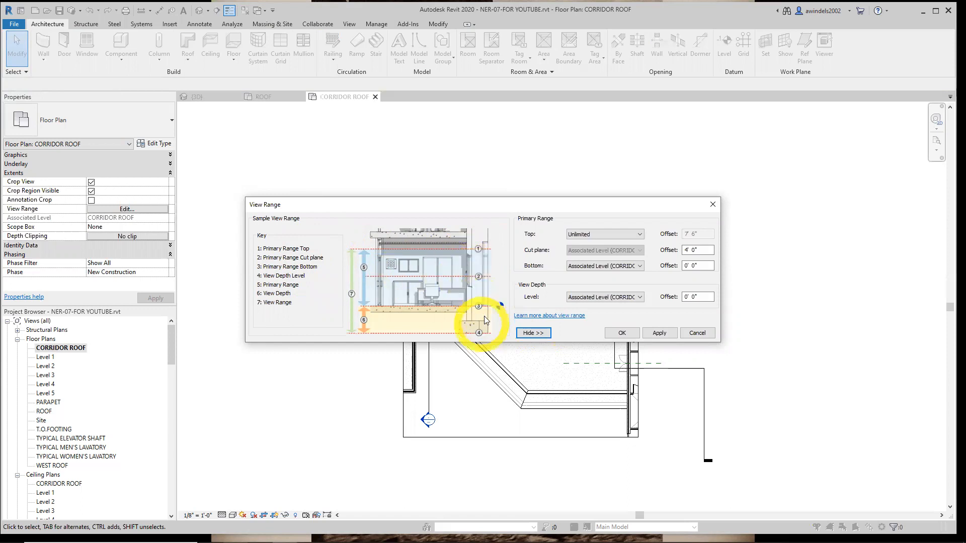
left_click(622, 267)
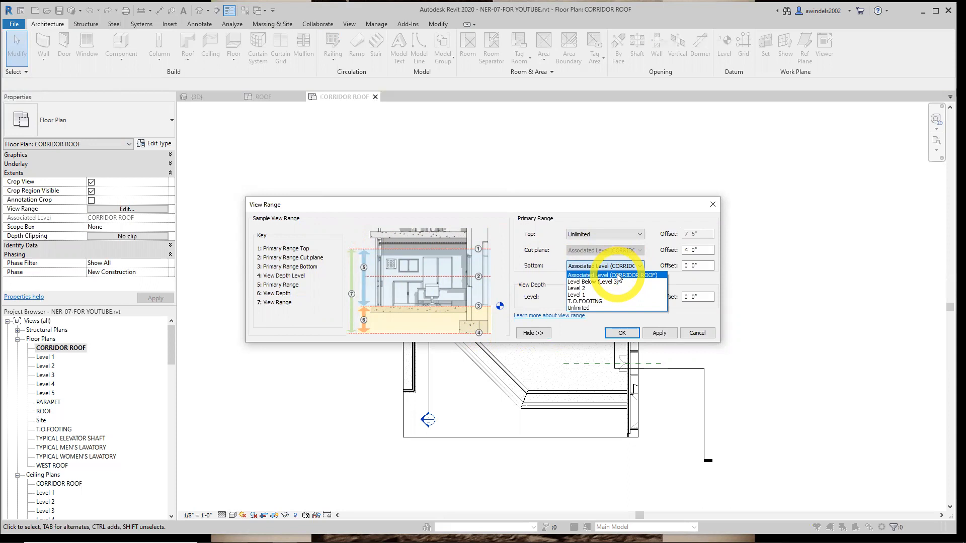
left_click(618, 275)
left_click_drag(707, 250, 670, 256)
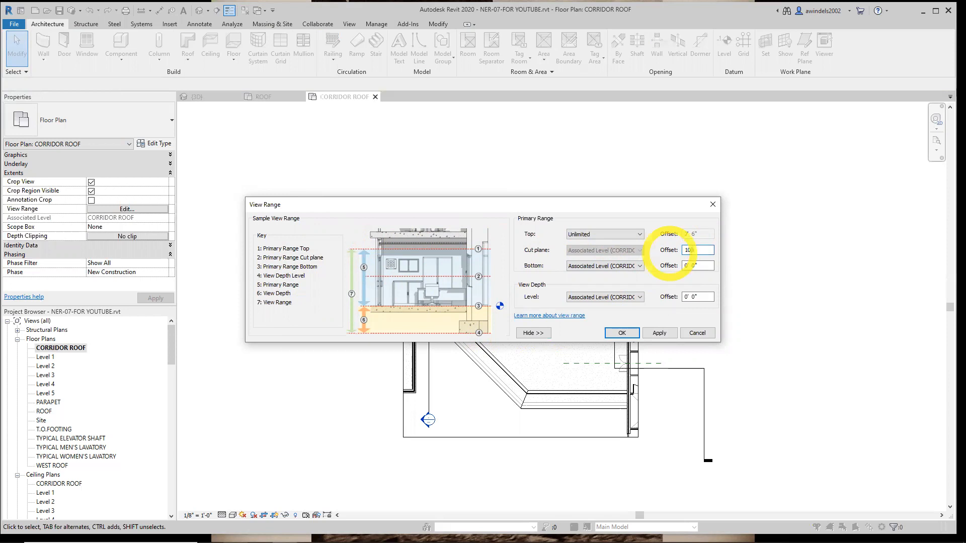
key("Return")
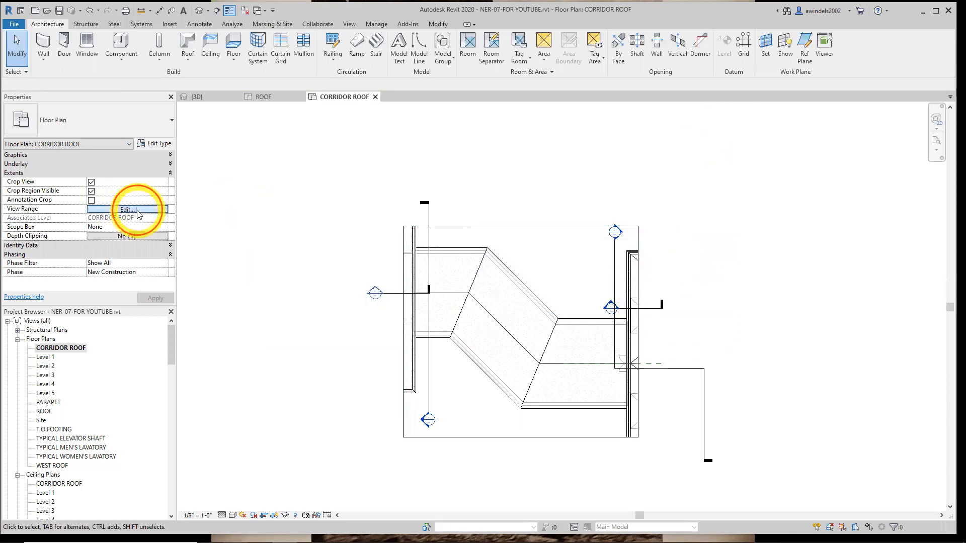
Review the plan's view range settings beside the sample view range diagram
left_click(126, 209)
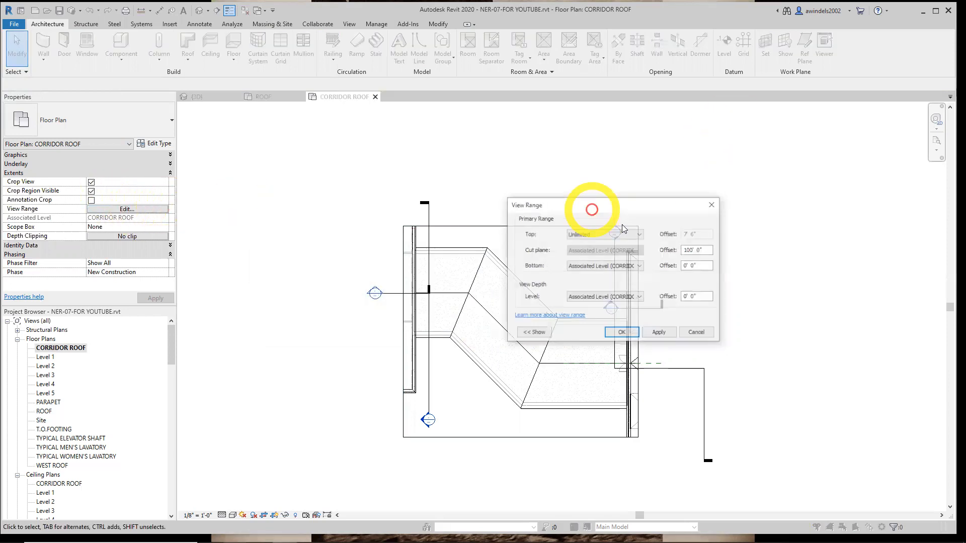
left_click(534, 333)
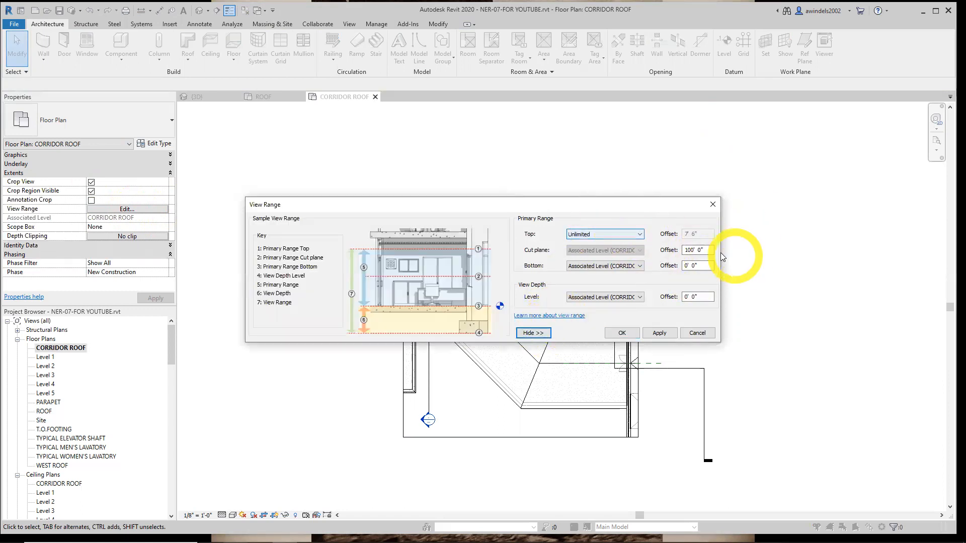
left_click(622, 333)
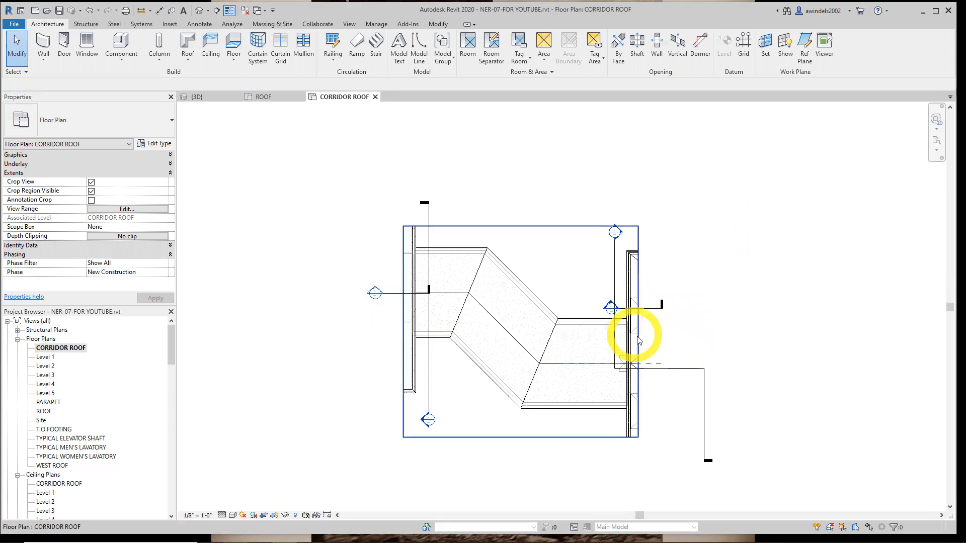
middle_click_drag(642, 334, 653, 352)
middle_click_drag(613, 296, 657, 287)
left_click(548, 260)
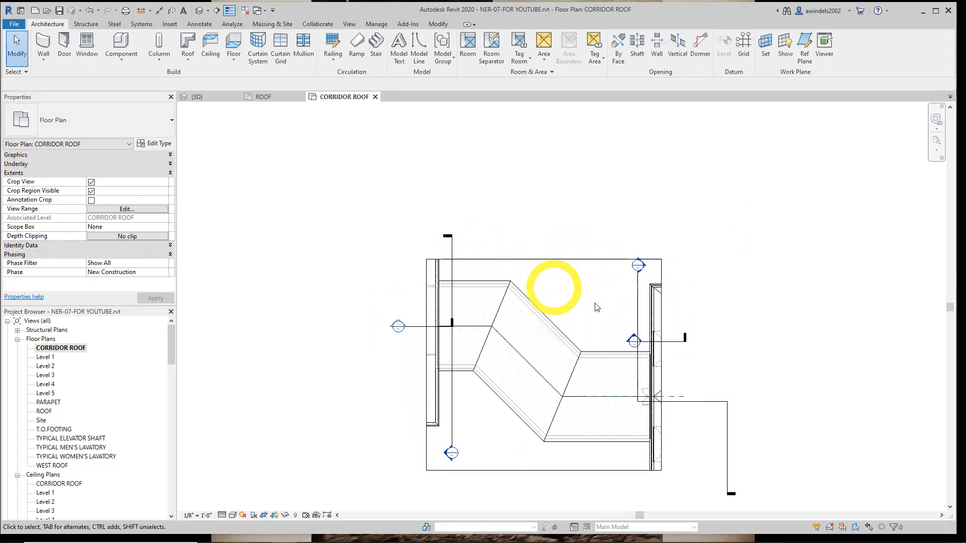
key("ctrl")
key("ctrl")
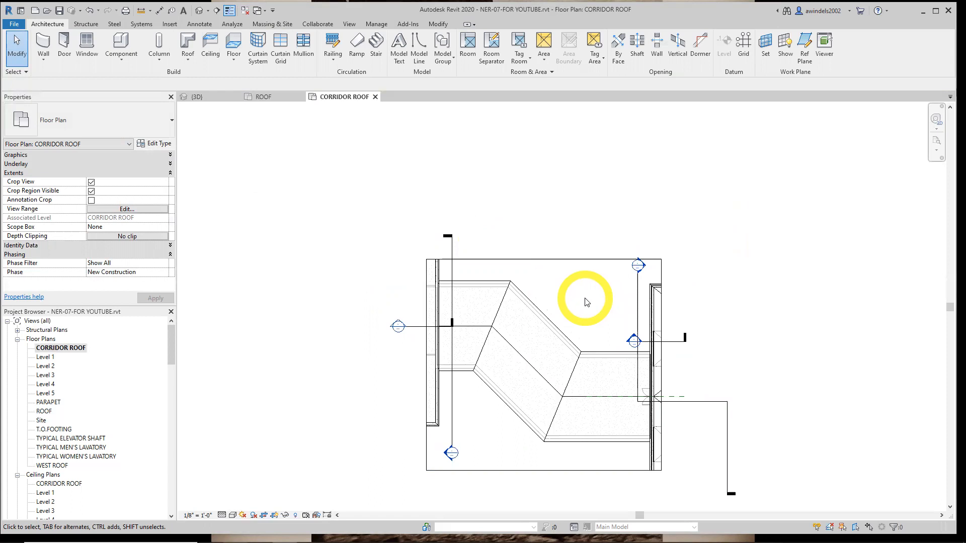
Switch to the 3D view and turn the model to show the unroofed west building's exterior walls
left_click(218, 97)
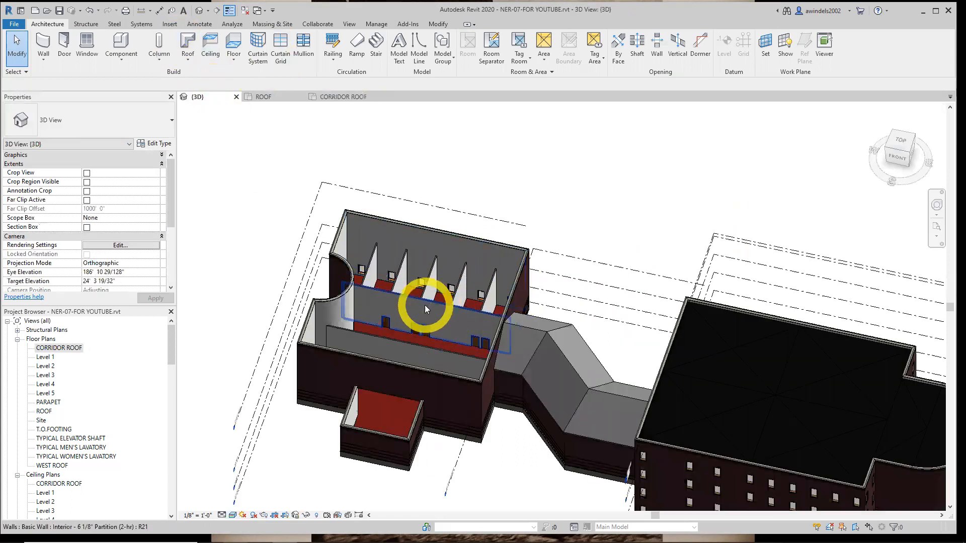
middle_click_drag(450, 315, 424, 272, "shift")
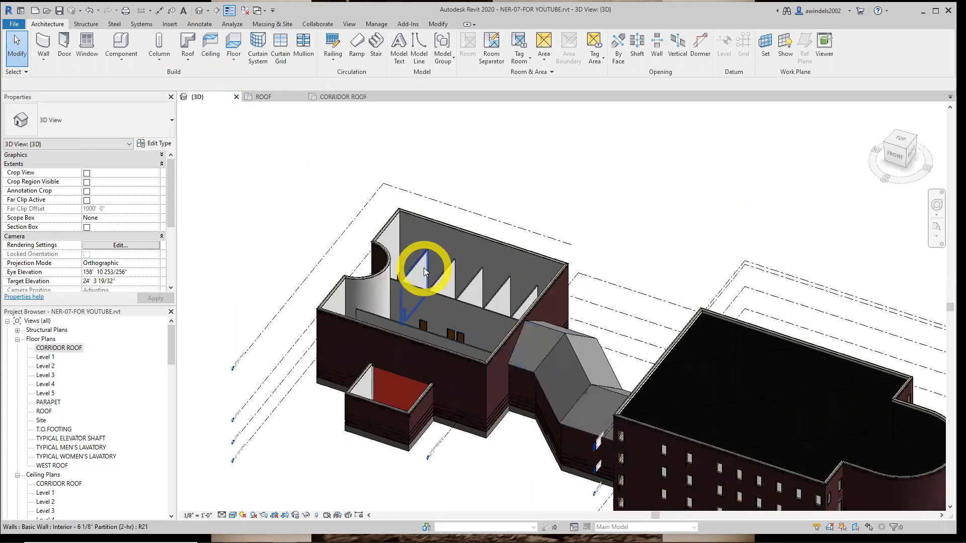
middle_click_drag(567, 258, 545, 264)
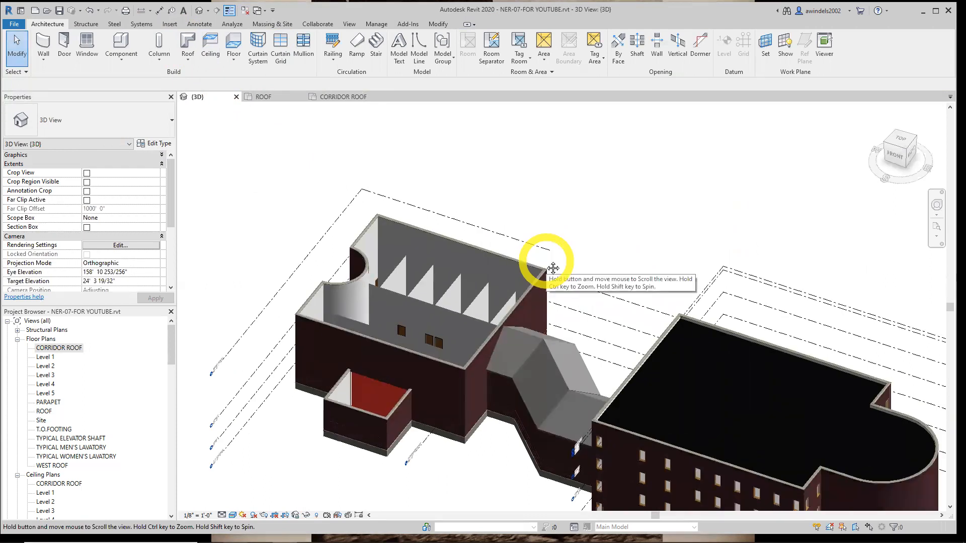
left_click(523, 286)
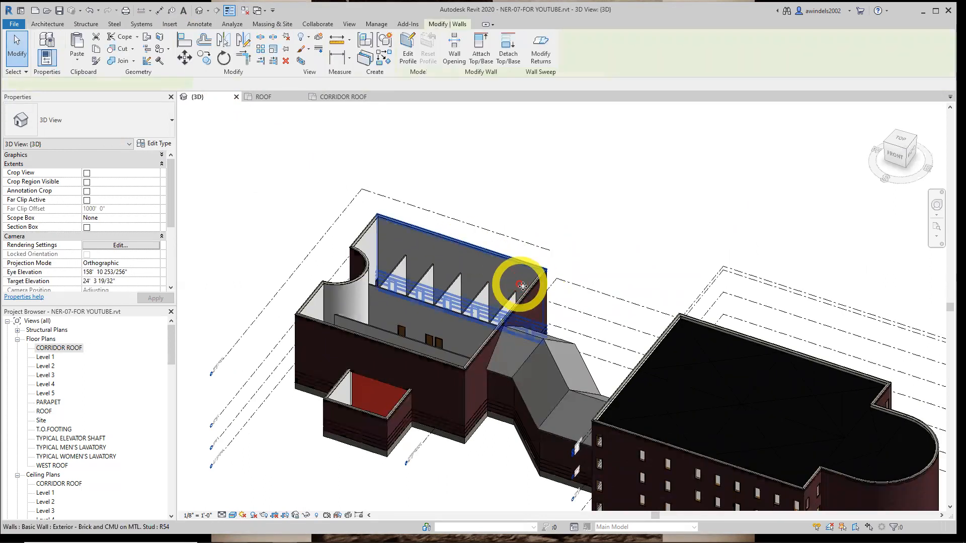
left_click(468, 366, "ctrl")
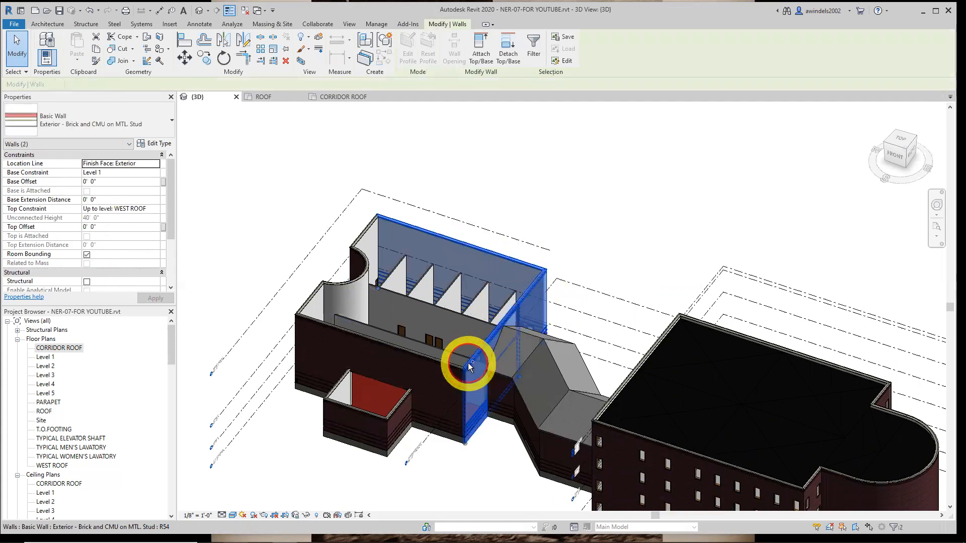
left_click(416, 354, "ctrl")
left_click(311, 298, "ctrl")
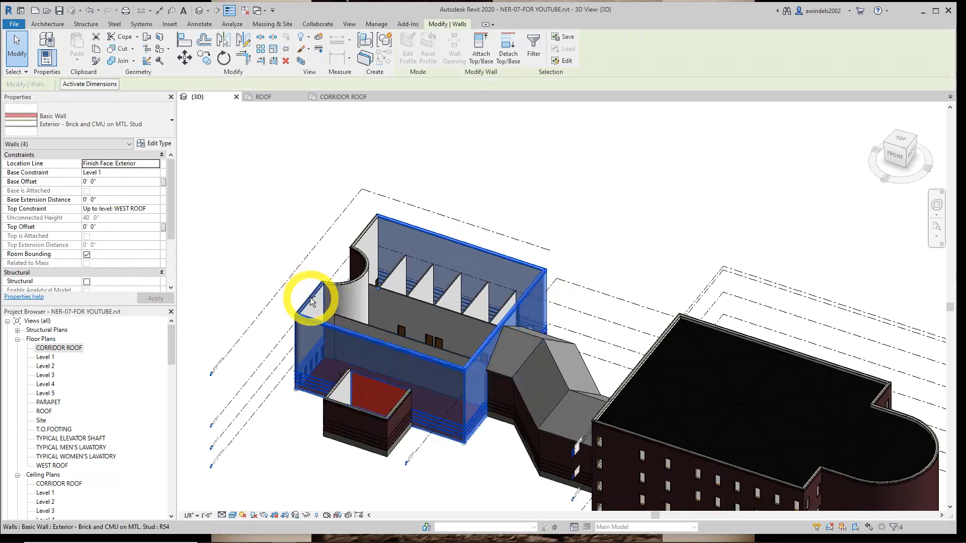
left_click(338, 275, "ctrl")
left_click(366, 234, "ctrl")
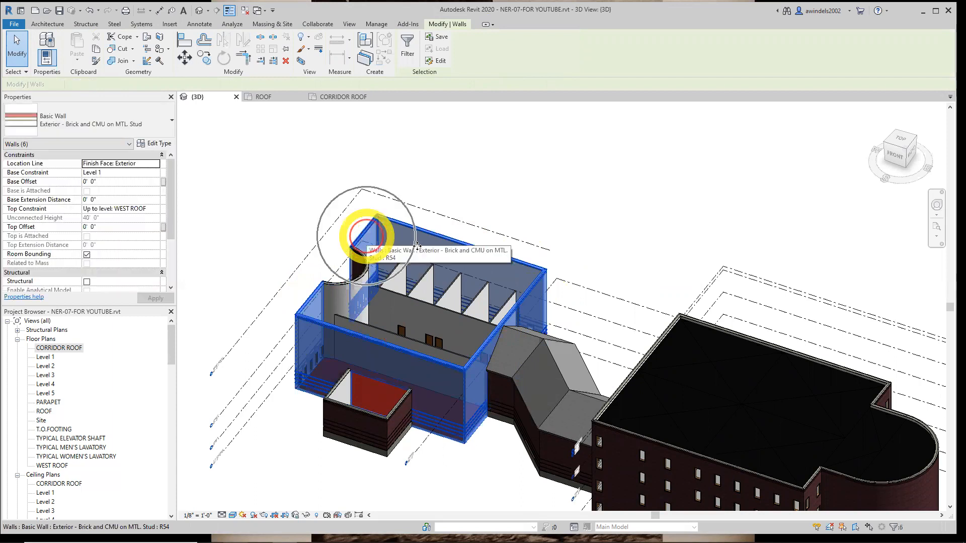
left_click(354, 282, "ctrl")
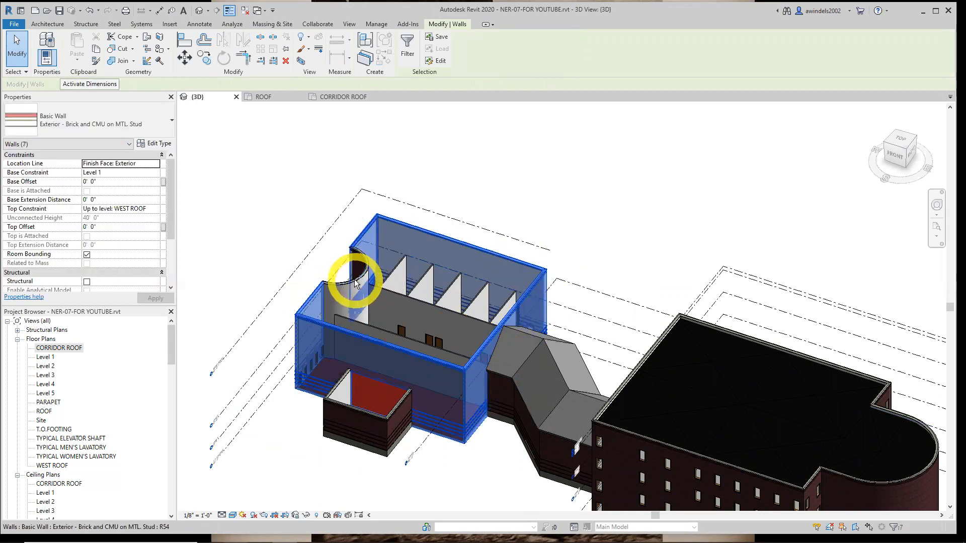
left_click_drag(354, 283, 342, 285)
left_click(344, 286)
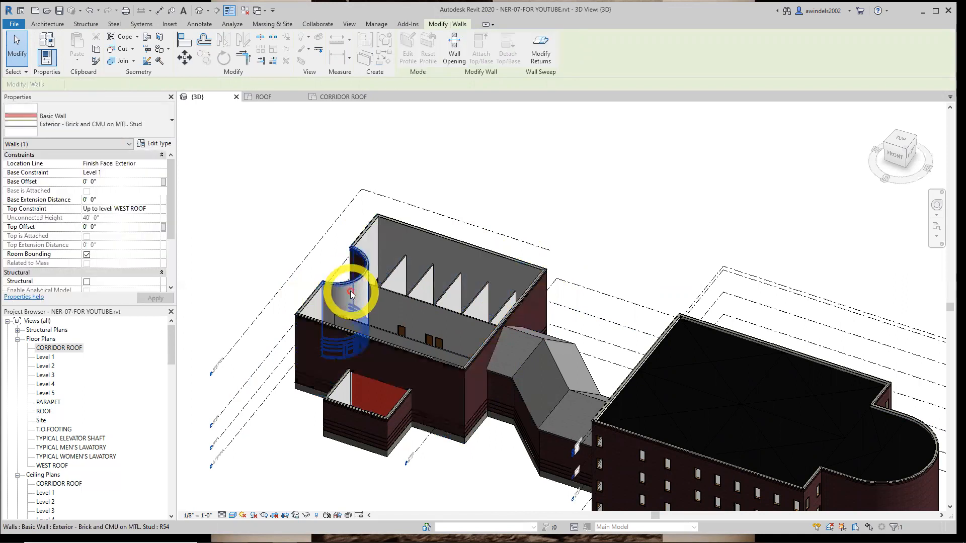
Select the straight exterior walls around the unroofed west building together
left_click(319, 289)
left_click(369, 245, "ctrl")
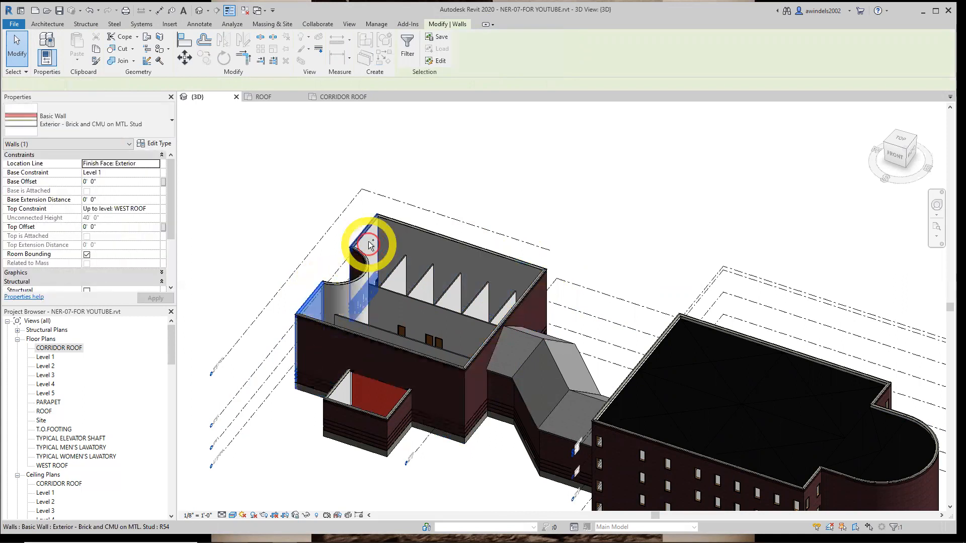
left_click(408, 227, "ctrl")
left_click(526, 301, "ctrl")
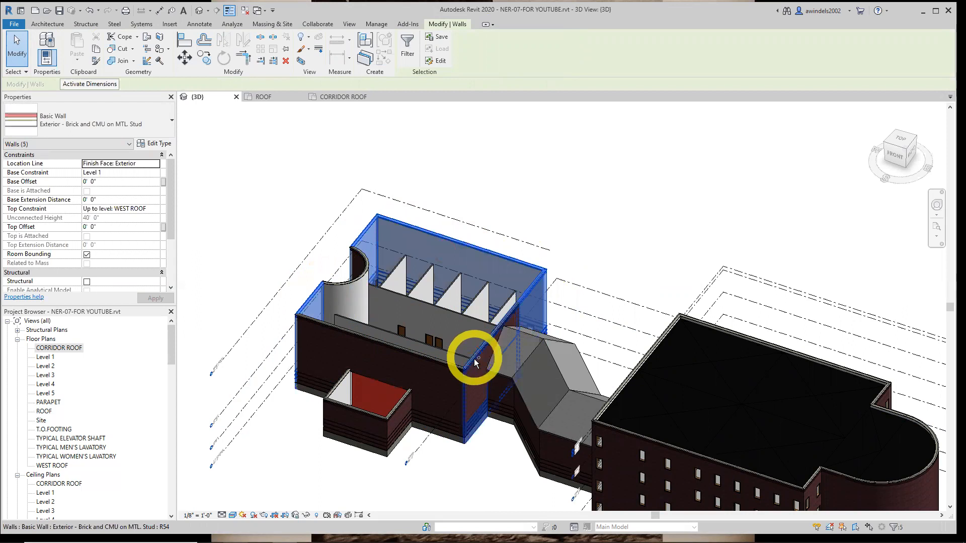
left_click(468, 361, "ctrl")
left_click(442, 367, "ctrl")
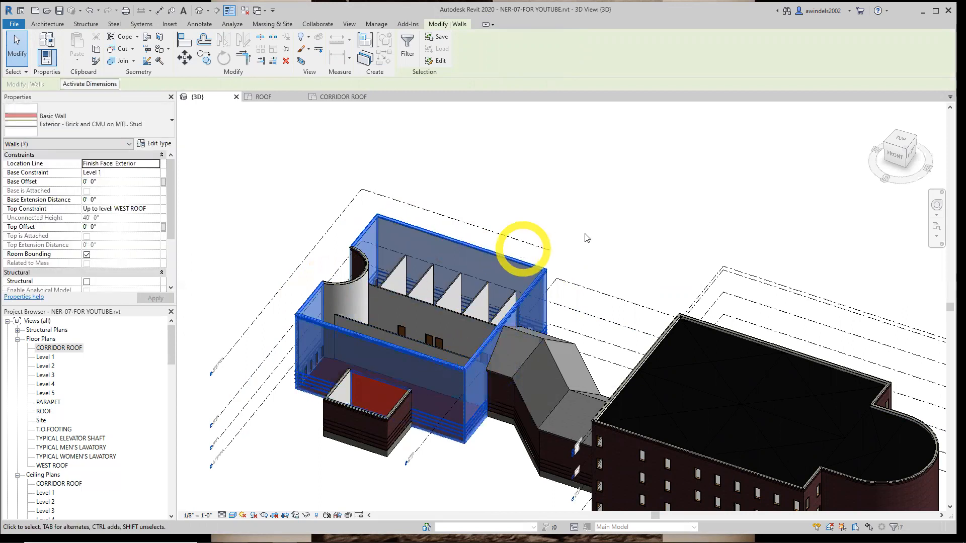
Add the curved exterior wall of the west building to the wall selection
middle_click_drag(585, 235, 377, 259, "shift")
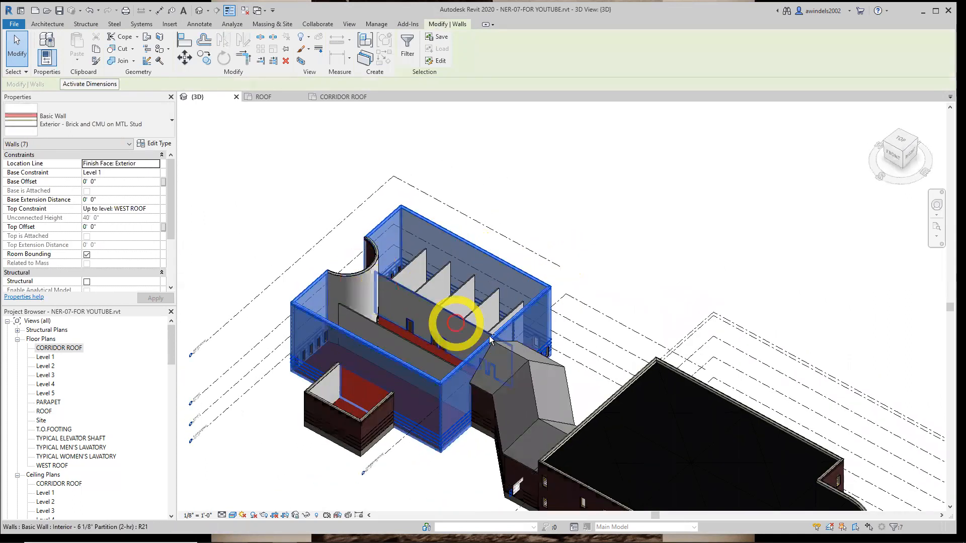
left_click(336, 279, "shift")
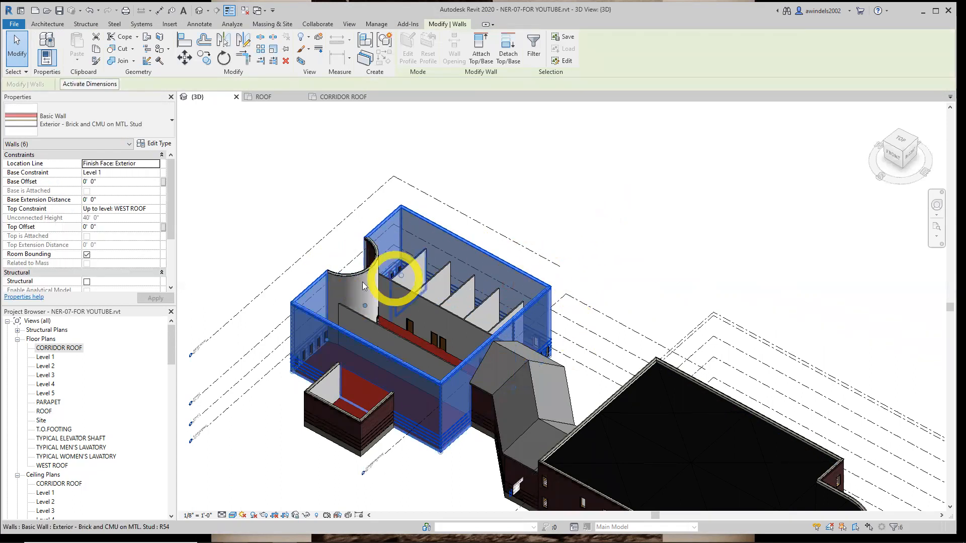
scroll(352, 276, "up", 4)
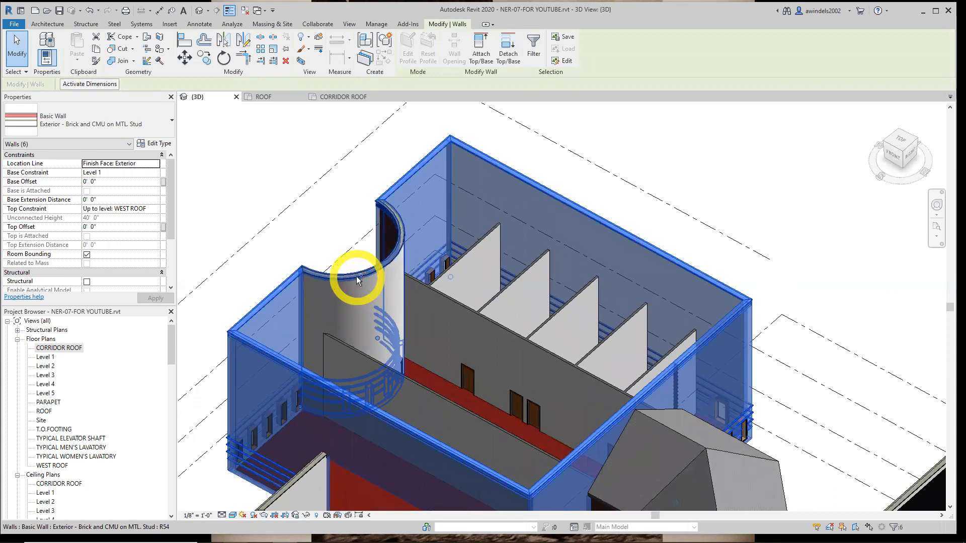
left_click(357, 280, "ctrl")
scroll(675, 197, "down", 3)
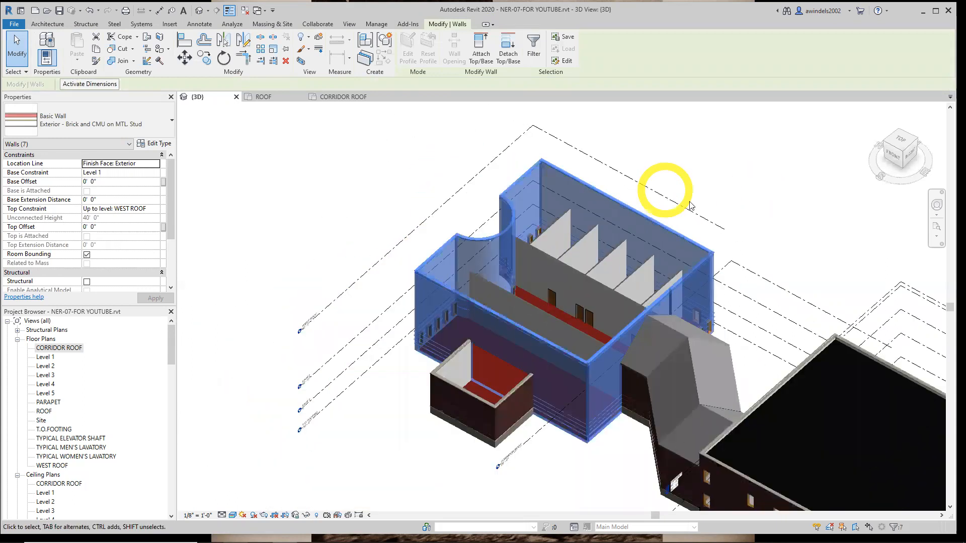
Change the selected west building walls to the type Exterior - Brick and CMU on MTL. Stud 2 (No Paraphet)
middle_click_drag(688, 212, 698, 196, "shift")
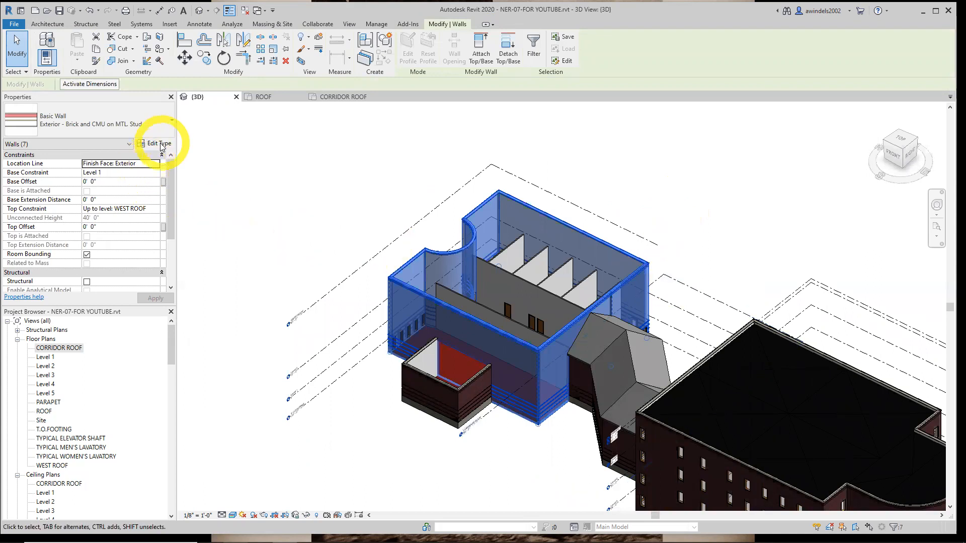
left_click(135, 131)
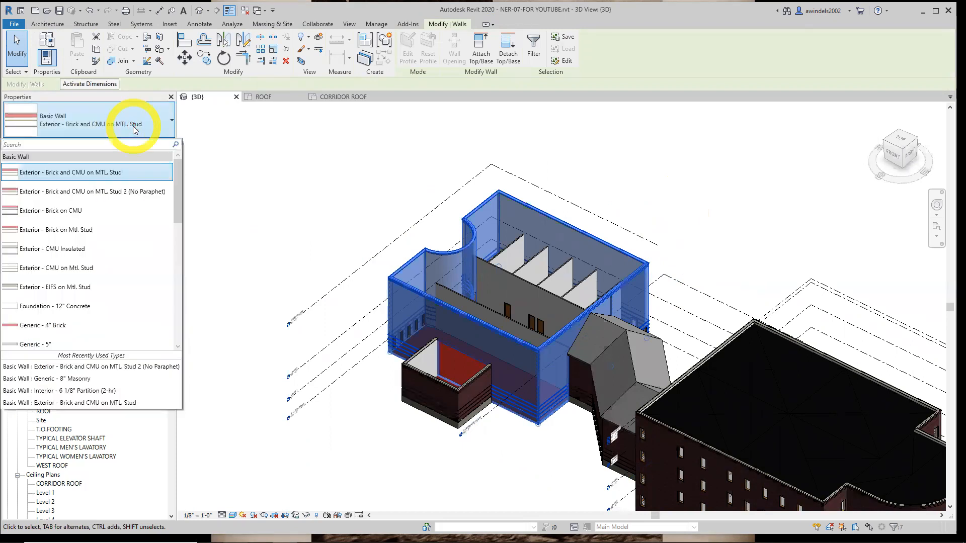
mouse_move(142, 194)
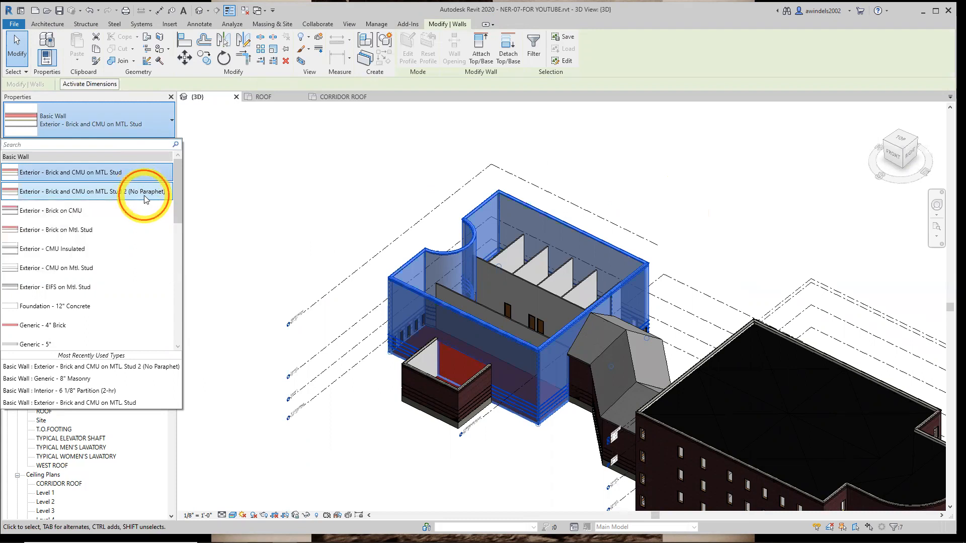
left_click(145, 199)
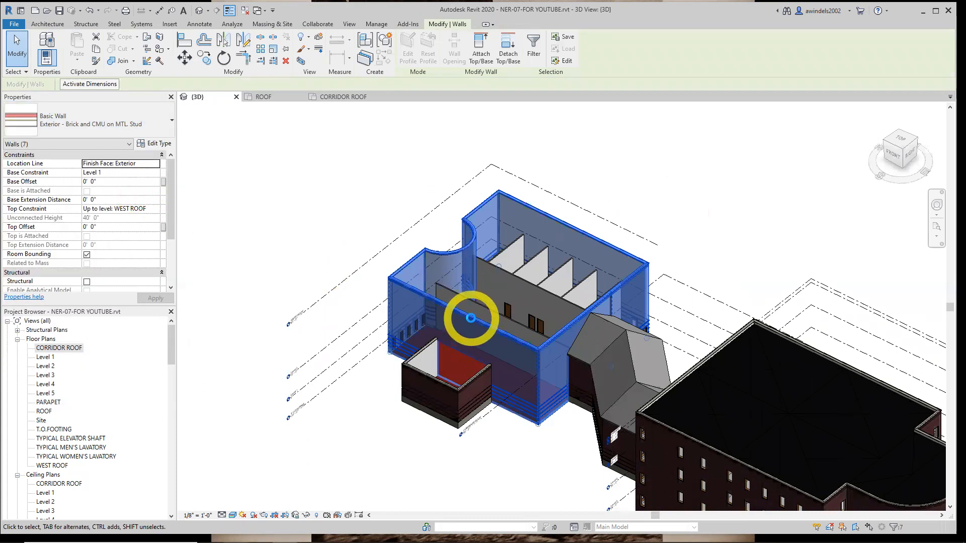
scroll(442, 294, "up", 3)
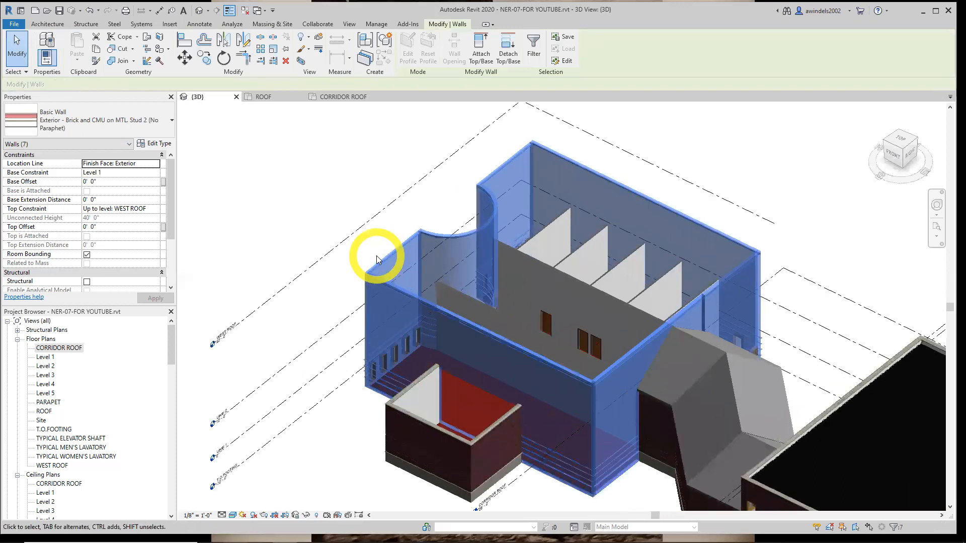
Clear the wall selection and inspect the west building's wall tops and corners in the 3D view
key("Escape")
scroll(375, 266, "up", 8)
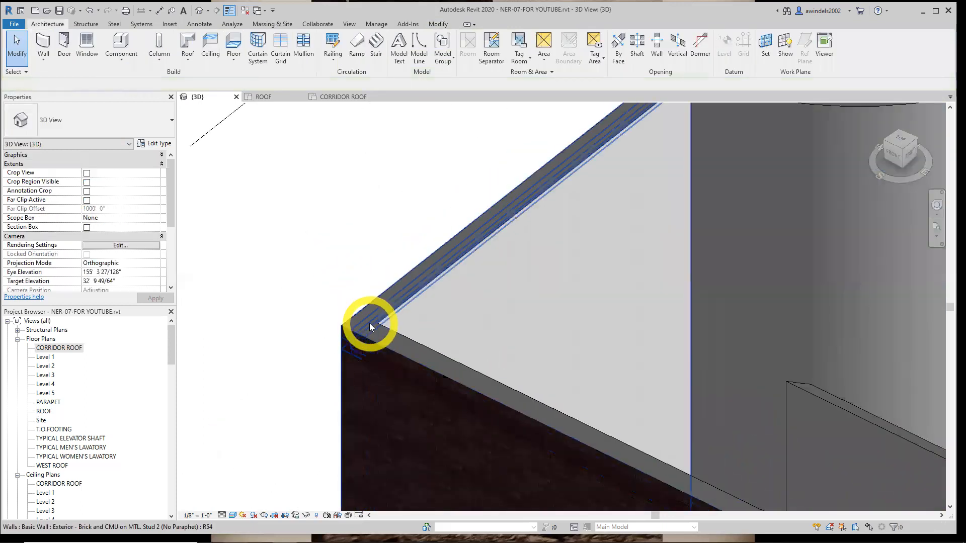
scroll(369, 327, "down", 4)
scroll(473, 378, "down", 2)
middle_click_drag(477, 380, 180, 347)
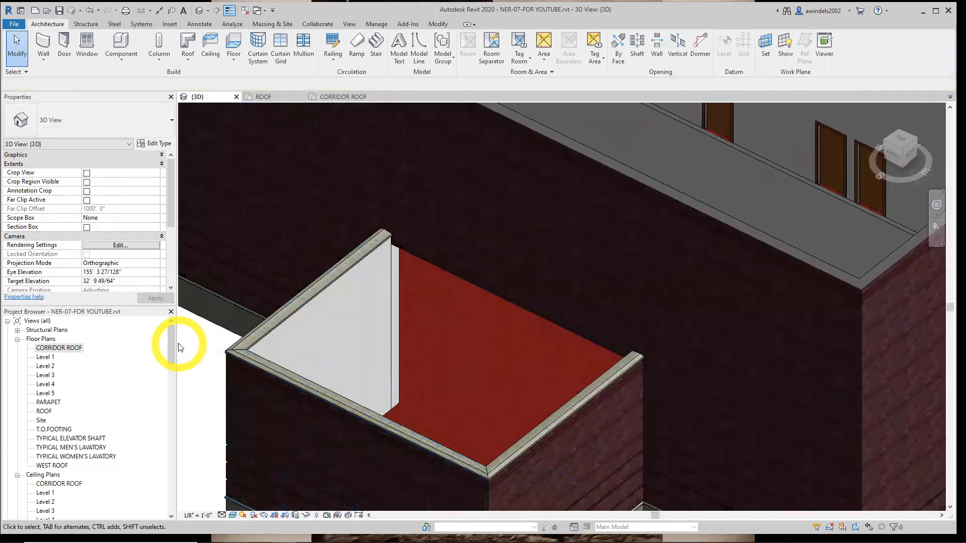
scroll(281, 262, "down", 2)
scroll(283, 261, "down", 3)
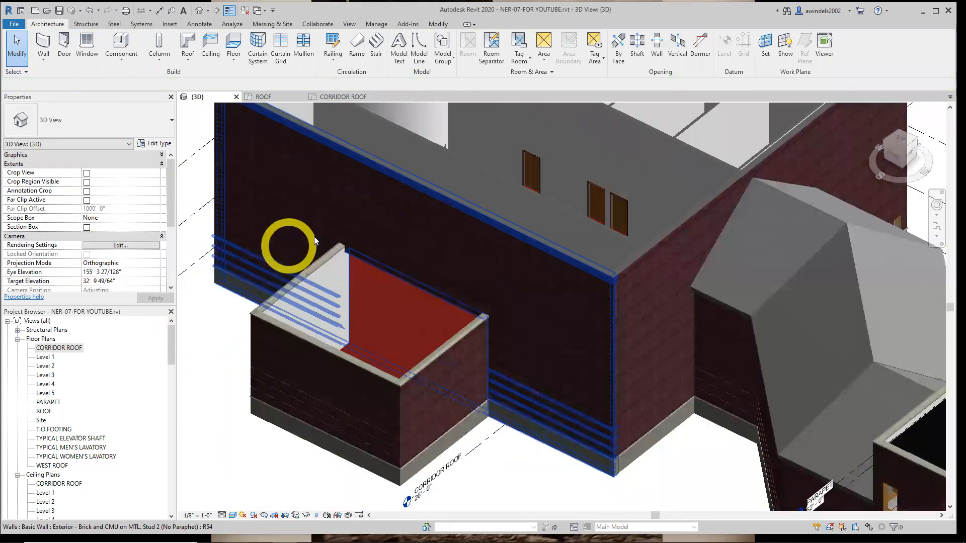
scroll(342, 294, "up", 3)
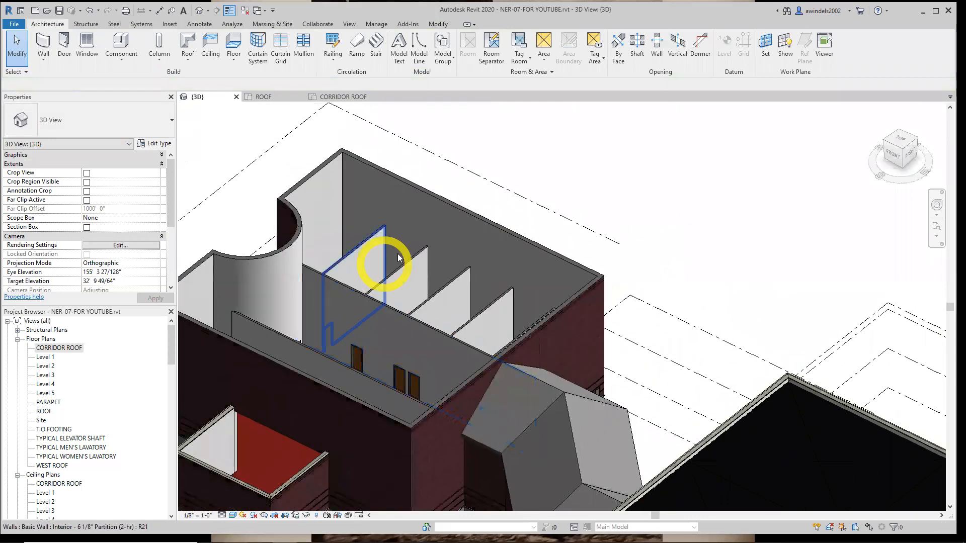
scroll(580, 217, "down", 2)
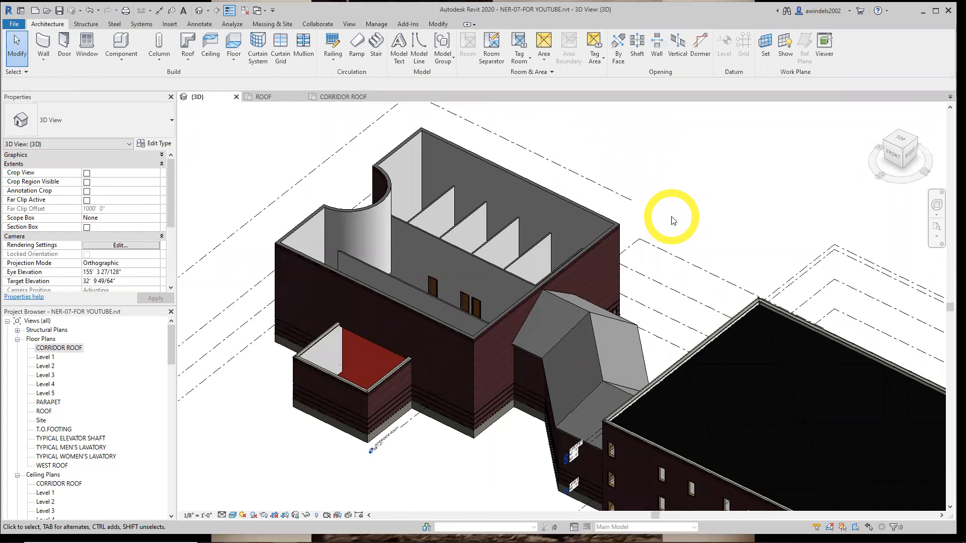
key("XF86AudioLowerVolume")
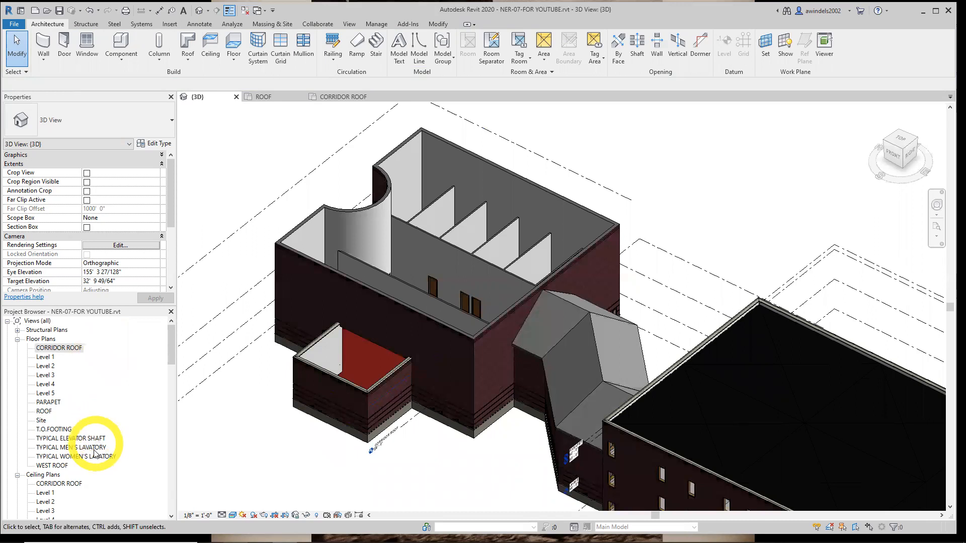
Open the WEST ROOF floor plan and review its view range settings
double_click(62, 466)
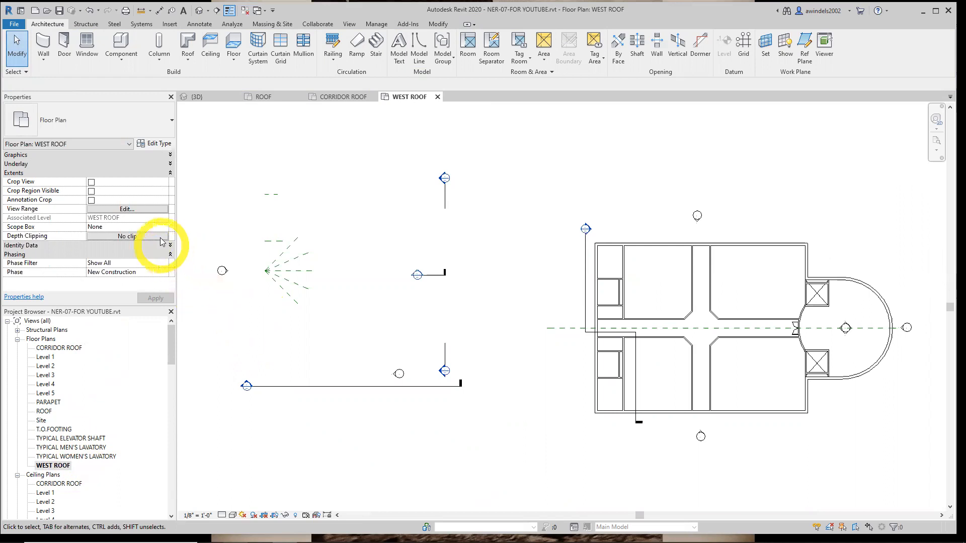
left_click(170, 164)
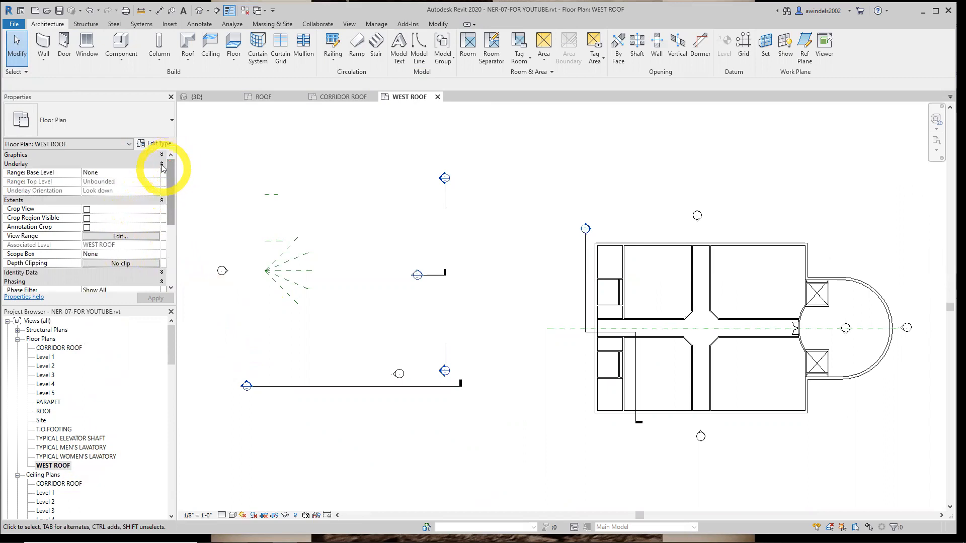
left_click(169, 164)
left_click(146, 210)
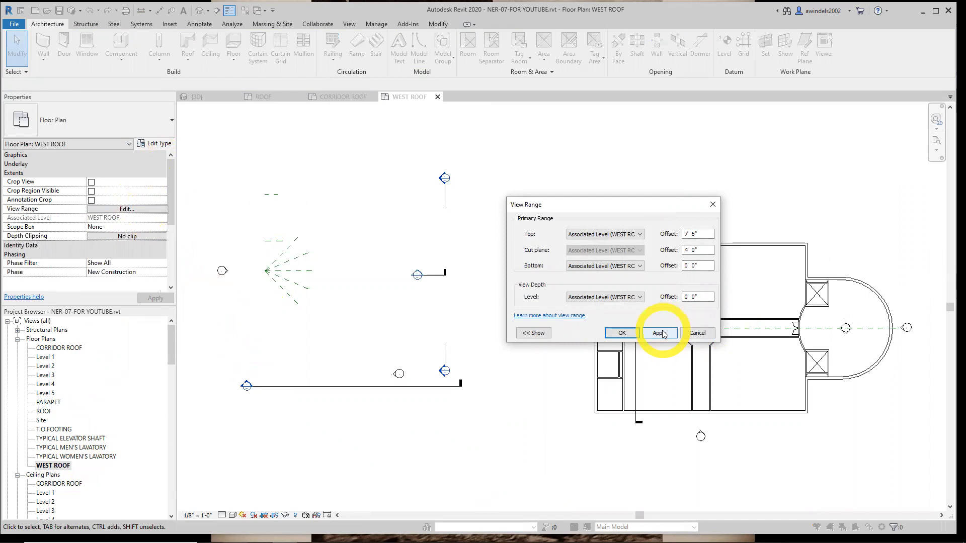
left_click(662, 334)
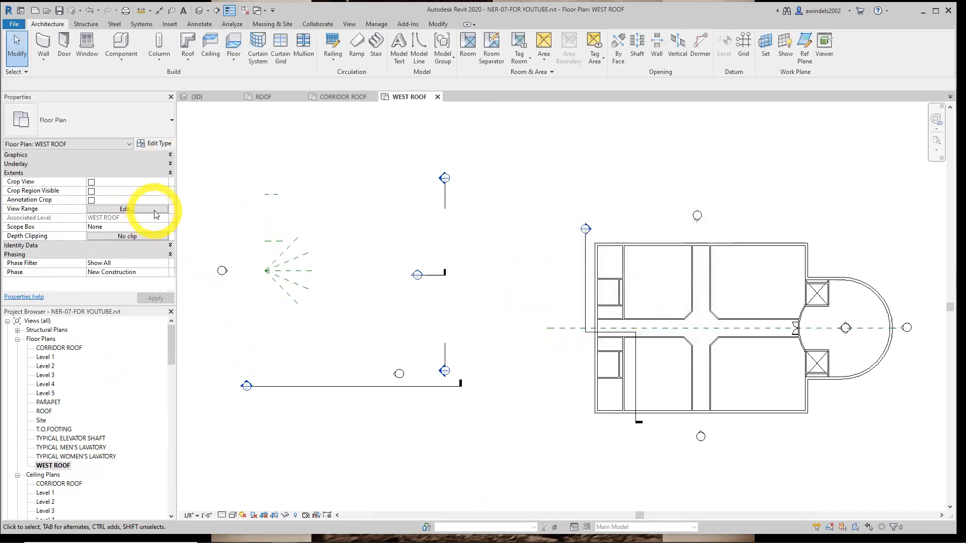
Look through the WEST ROOF plan's identity data, crop and phasing properties
left_click(170, 245)
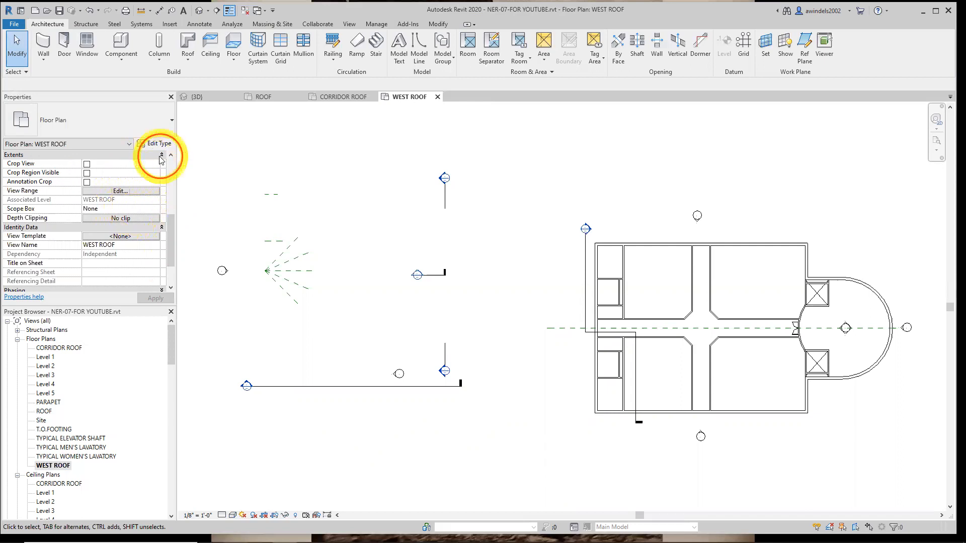
left_click(161, 227)
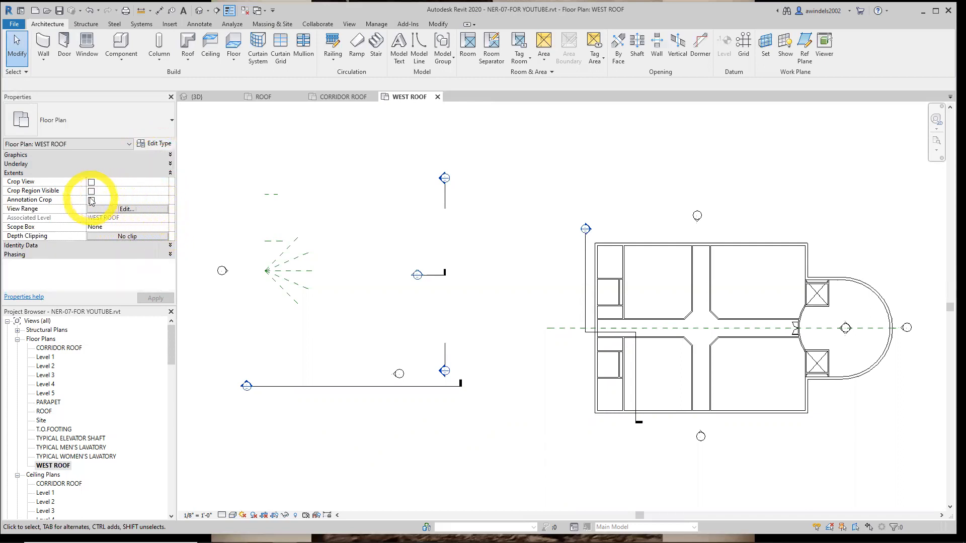
left_click(91, 182)
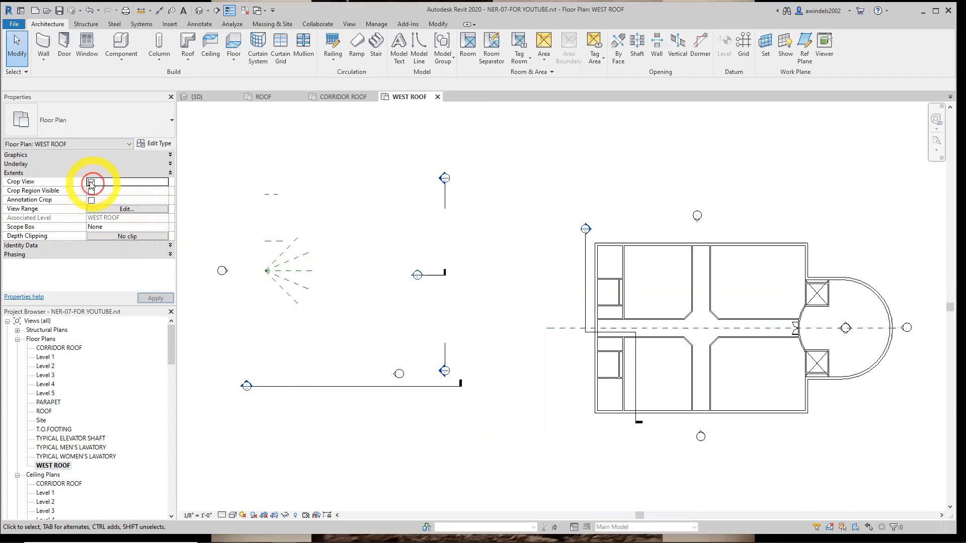
left_click(146, 245)
scroll(146, 246, "down", 2)
left_click(160, 272)
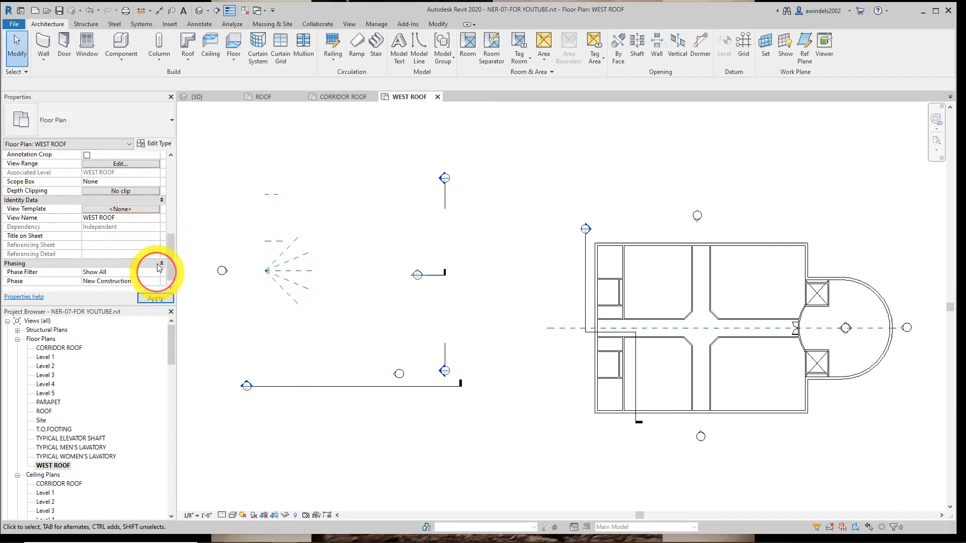
left_click(159, 264)
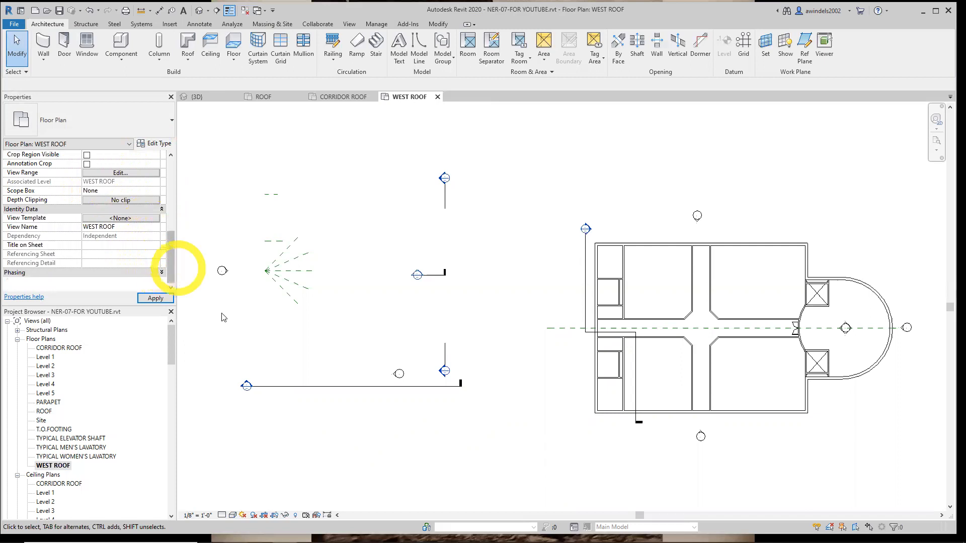
Collapse the ceiling plans group and check the WEST ROOF plan's scope box, view name and depth clipping
left_click(19, 472)
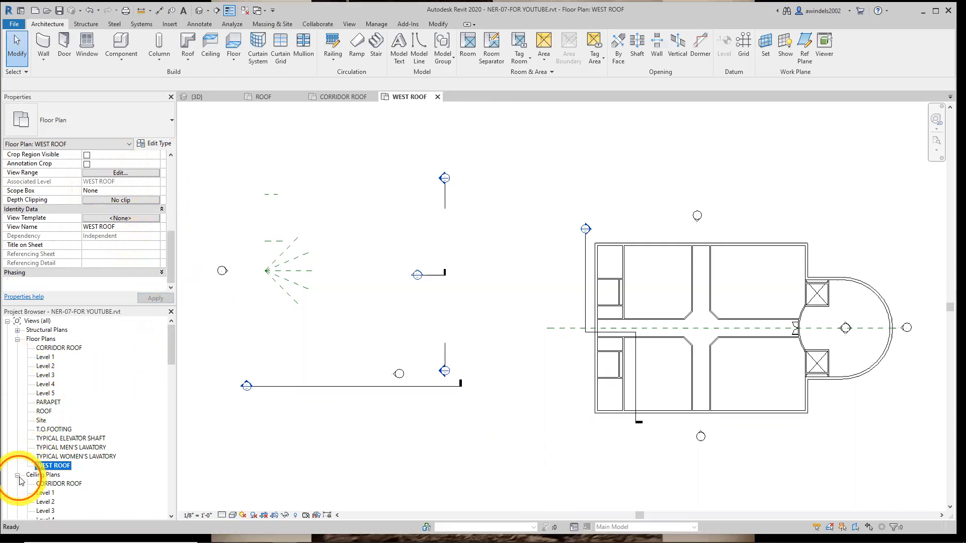
left_click(17, 474)
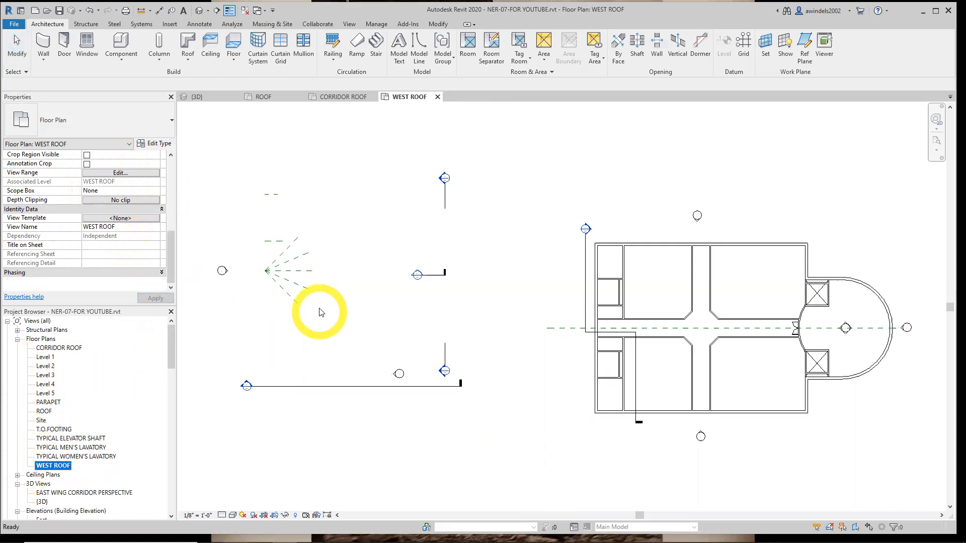
left_click(146, 191)
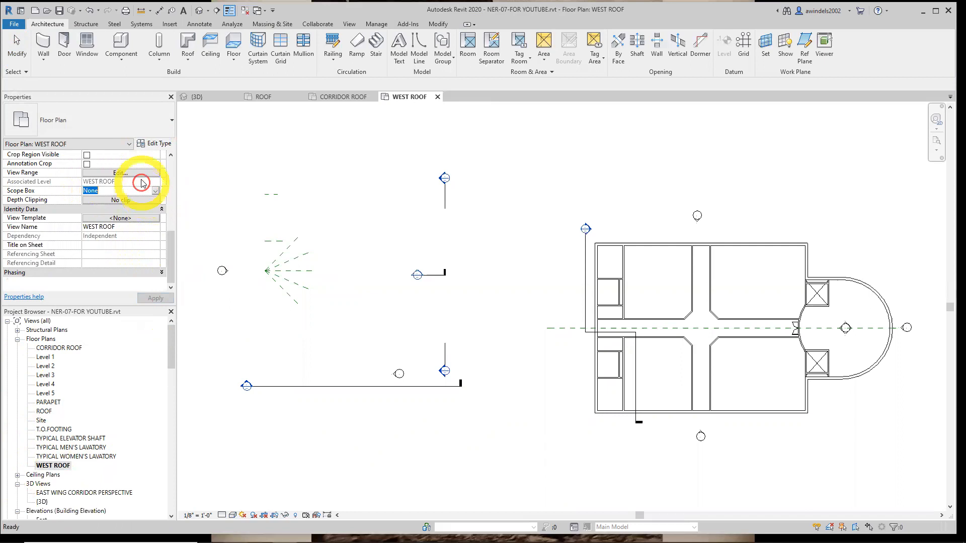
left_click(99, 144)
left_click(125, 236)
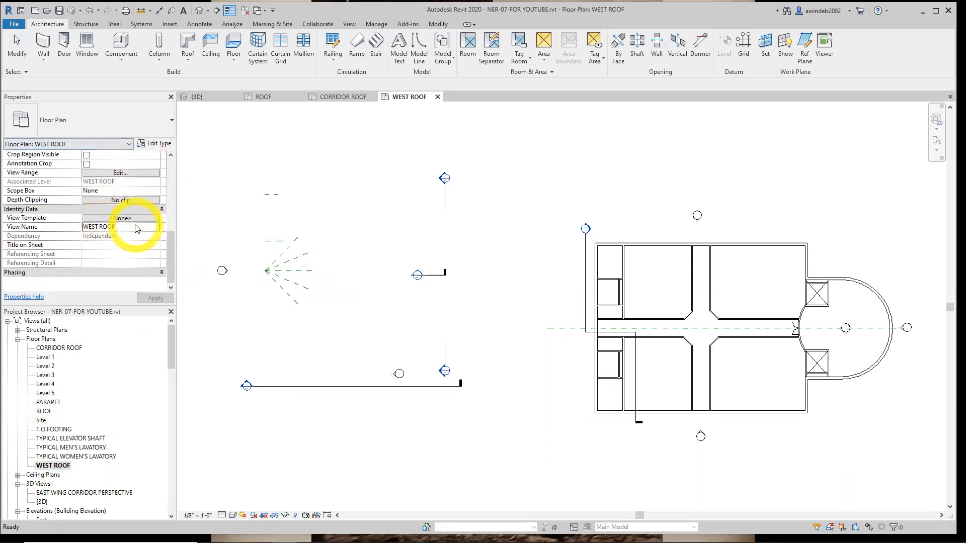
left_click(160, 206)
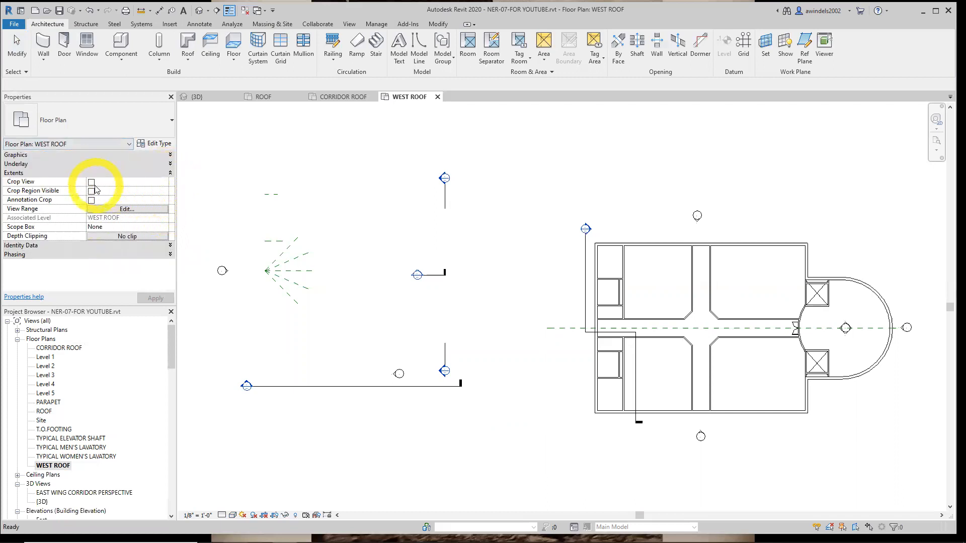
left_click(119, 227)
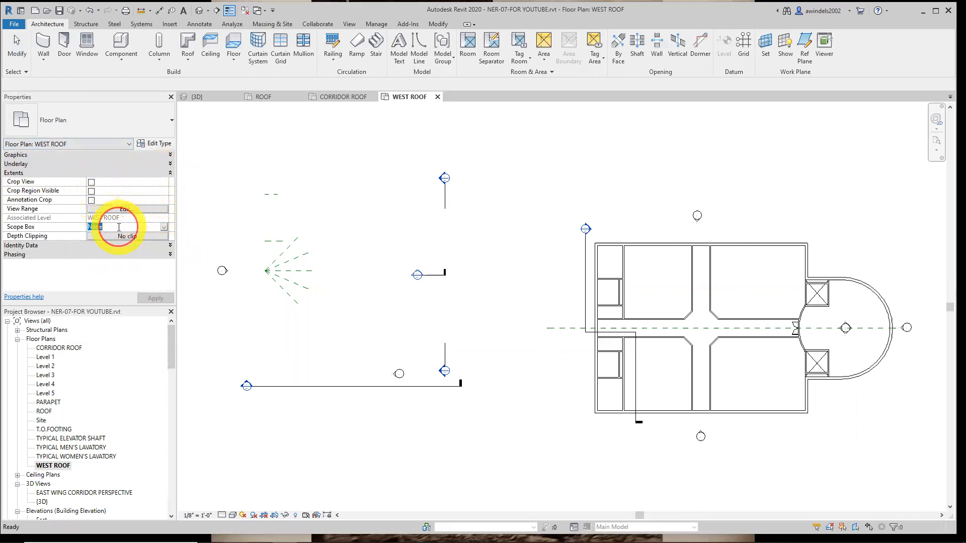
left_click(127, 236)
key("Escape")
Set the top of the WEST ROOF plan's view range to Unlimited
left_click(115, 209)
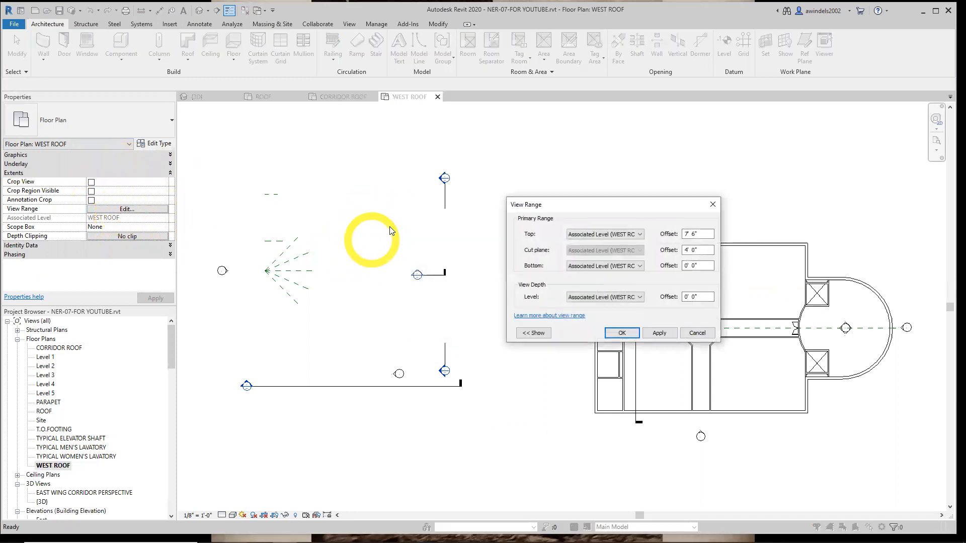
left_click_drag(707, 234, 643, 241)
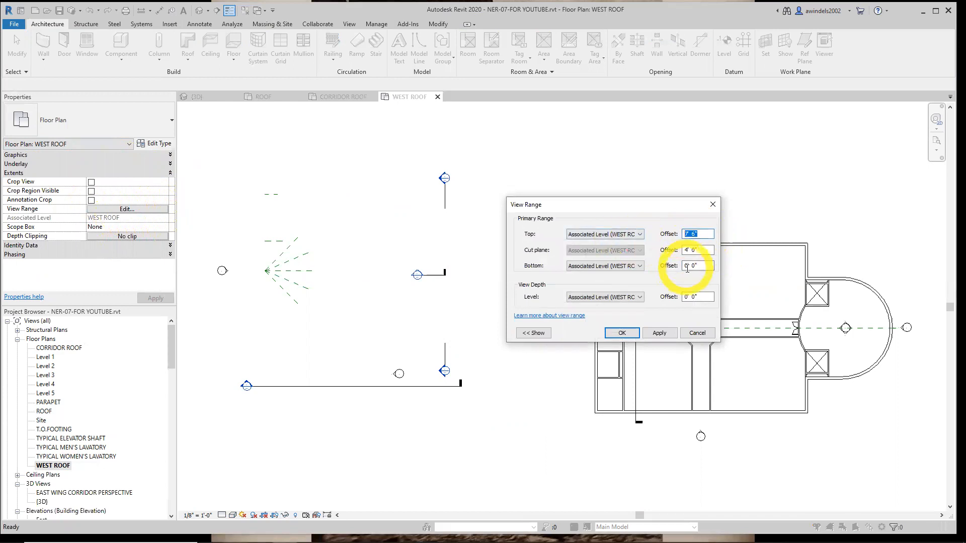
left_click(628, 235)
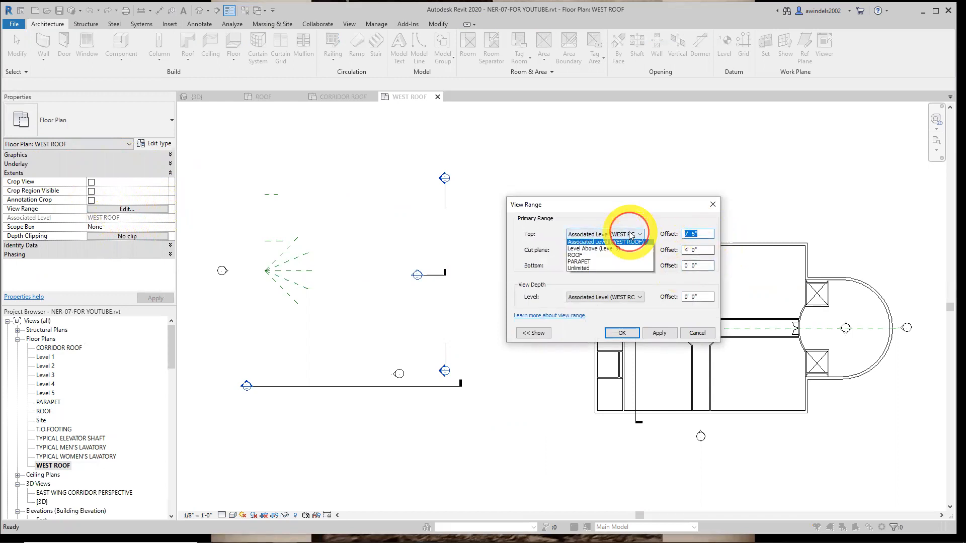
left_click(619, 270)
left_click(624, 332)
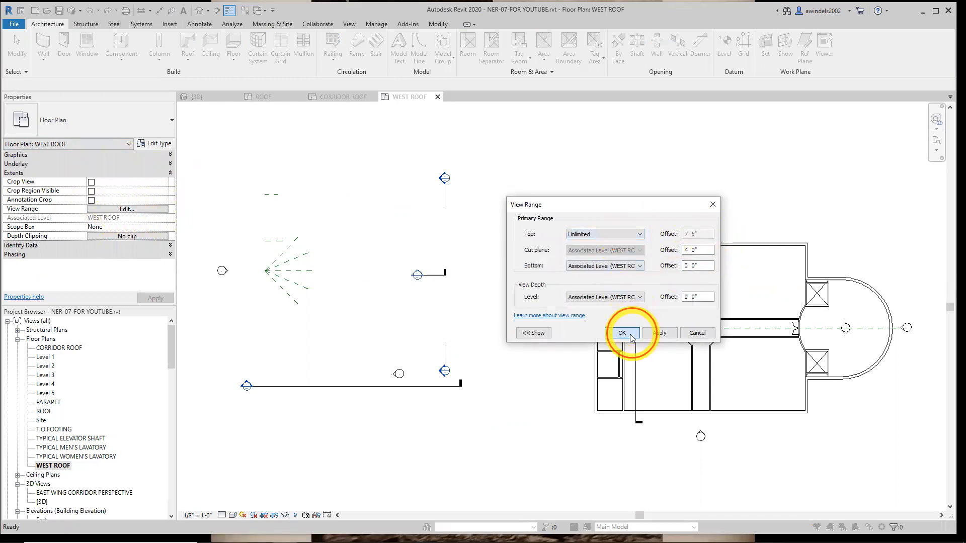
Set the top of the WEST ROOF plan's view range back to Associated Level (WEST ROOF)
left_click(140, 210)
left_click(635, 234)
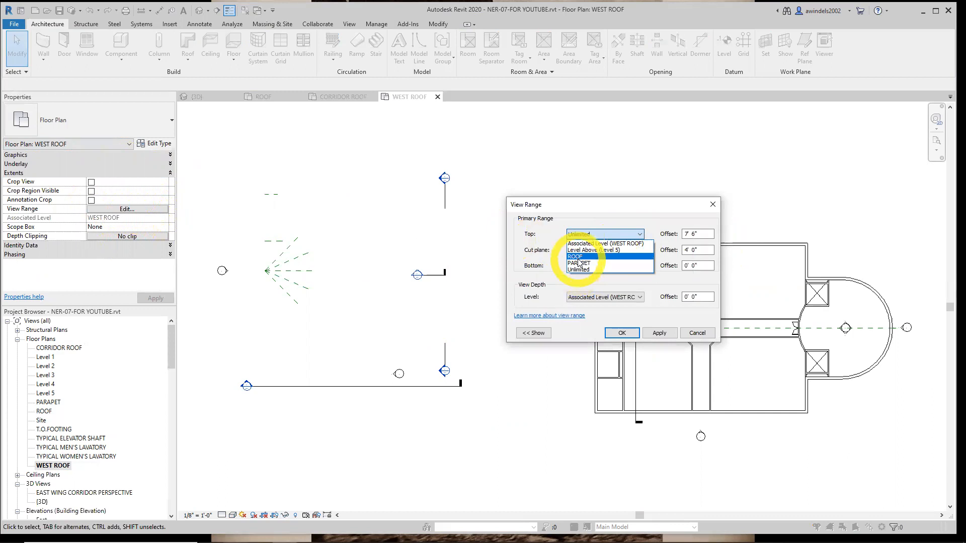
left_click(604, 243)
left_click(621, 324)
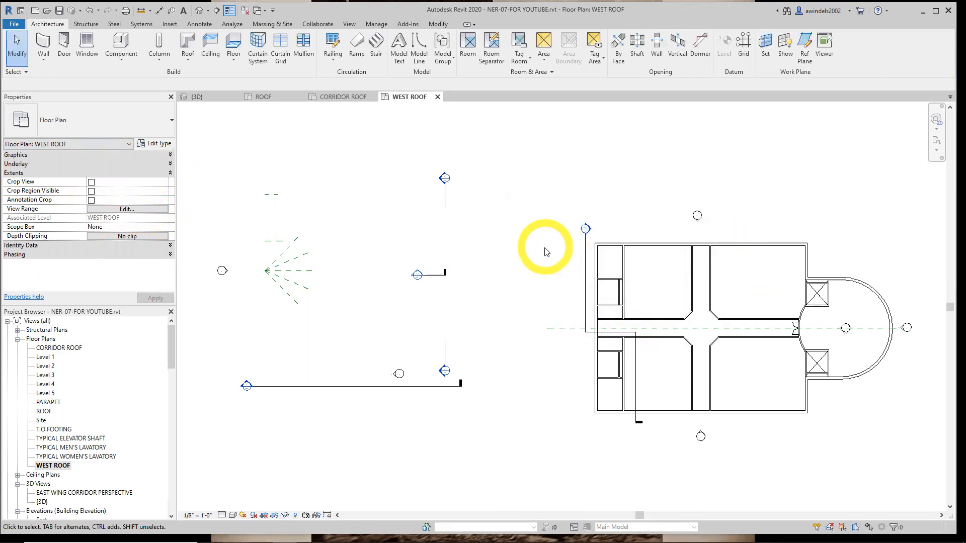
Examine the identity data and graphics properties of the WEST ROOF plan
middle_click_drag(431, 330, 500, 336)
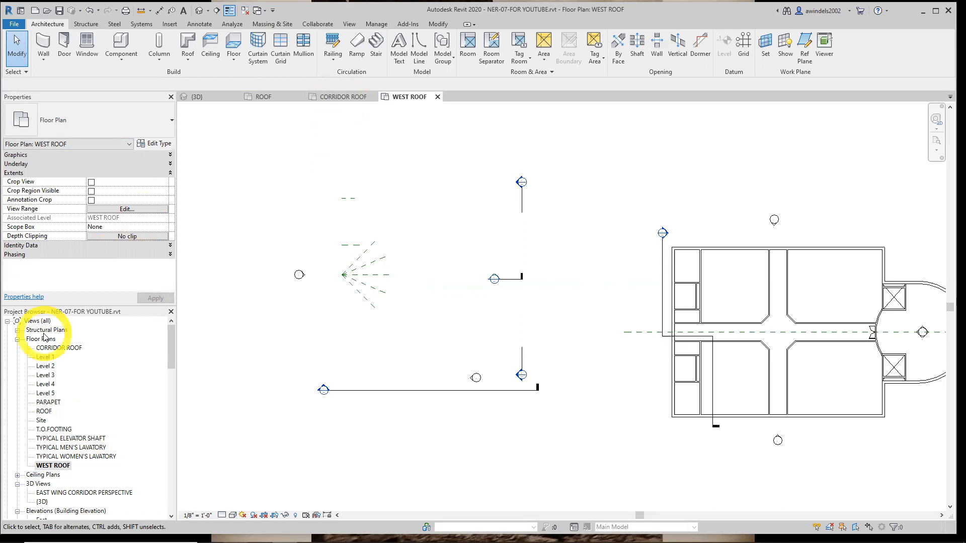
left_click(61, 466)
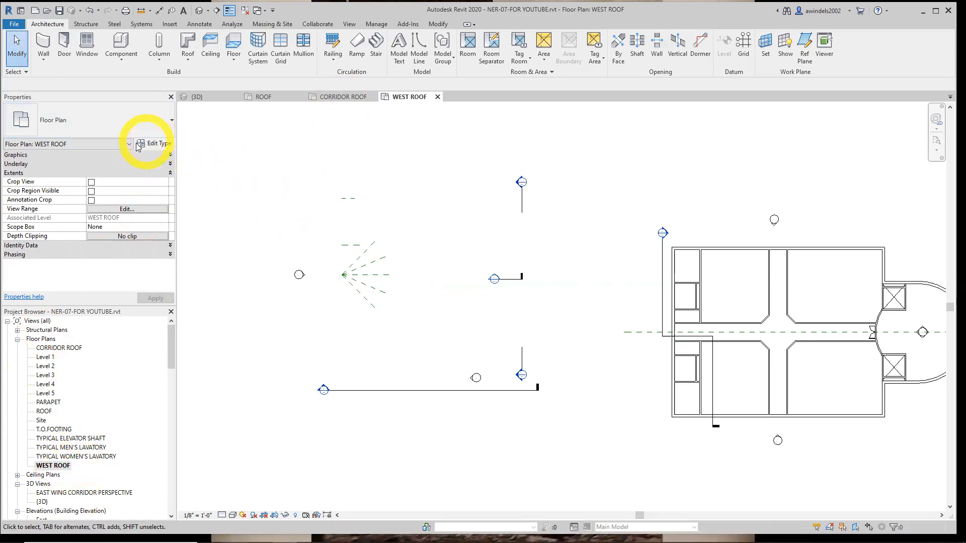
left_click(111, 144)
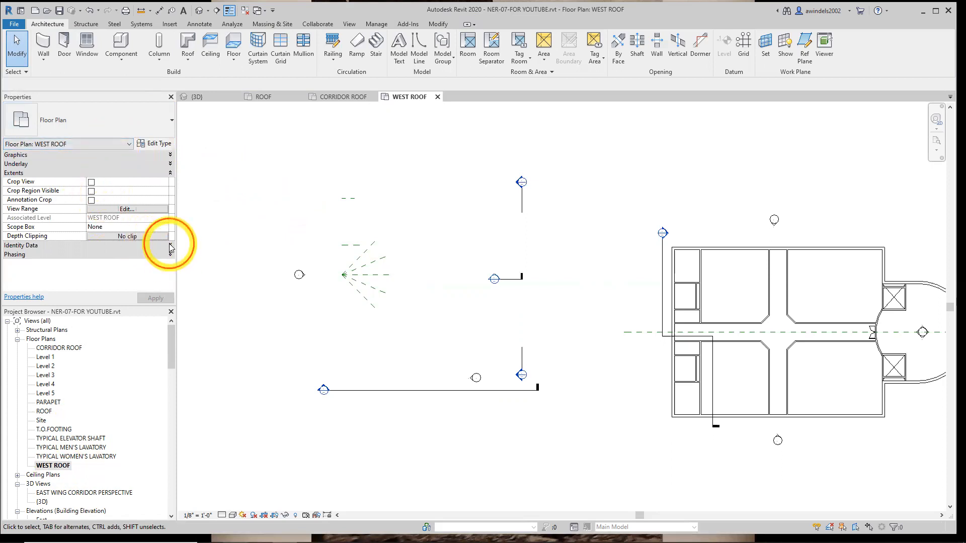
left_click(170, 173)
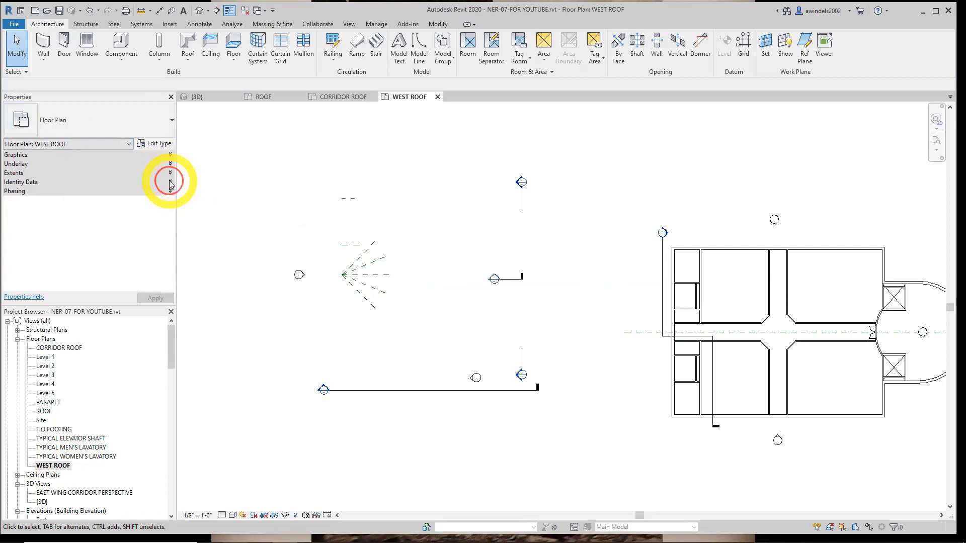
left_click(170, 182)
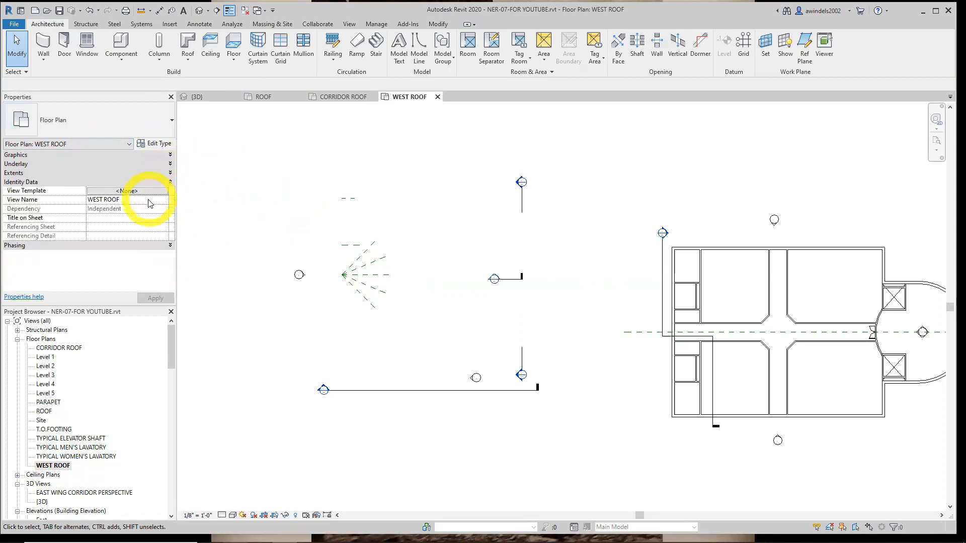
left_click(146, 200)
left_click(170, 182)
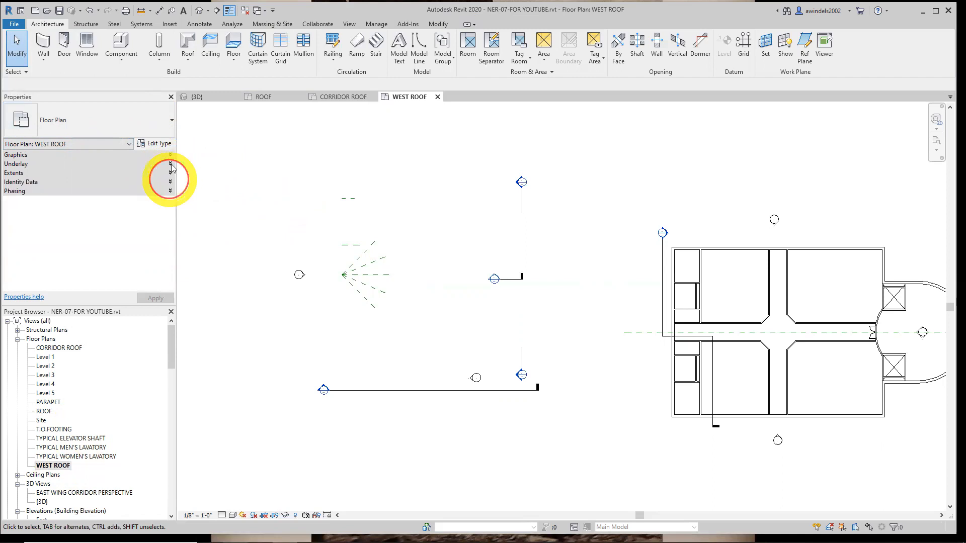
left_click(170, 155)
mouse_move(172, 183)
left_mouse_down()
mouse_move(171, 192)
mouse_move(169, 172)
mouse_move(168, 191)
left_mouse_up()
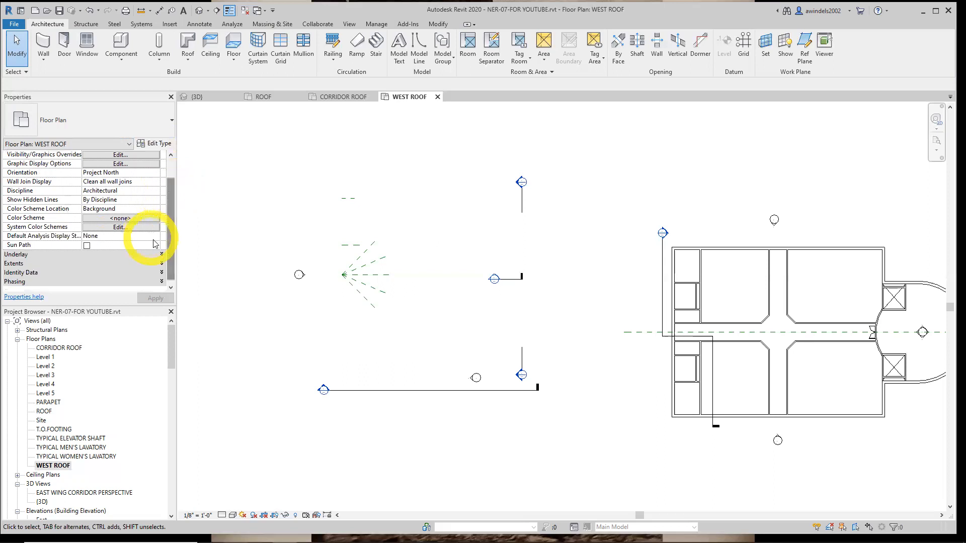
Set the base level of the WEST ROOF plan's underlay range to Level 3 and apply it
left_click(161, 257)
scroll(151, 236, "down", 1)
left_click(145, 229)
left_click(155, 227)
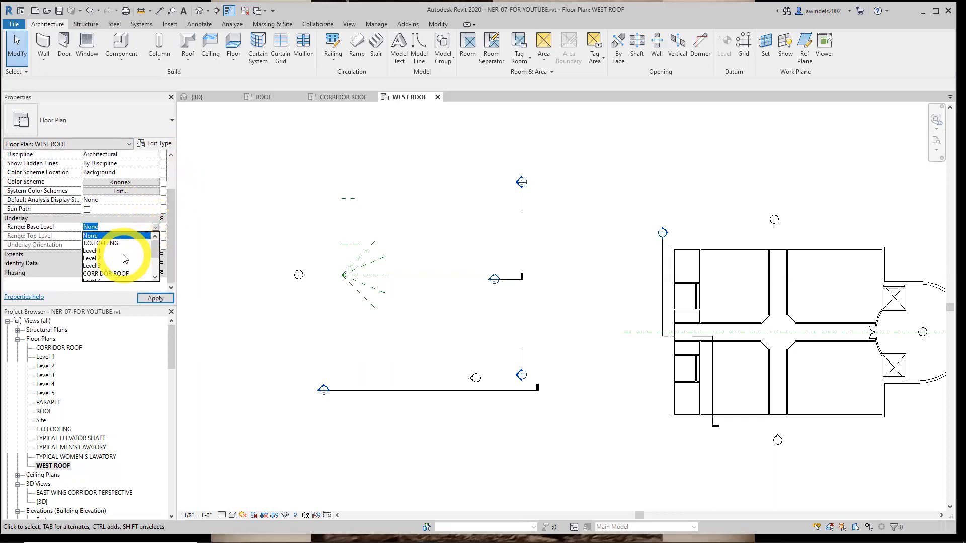
left_click(92, 266)
left_click(155, 299)
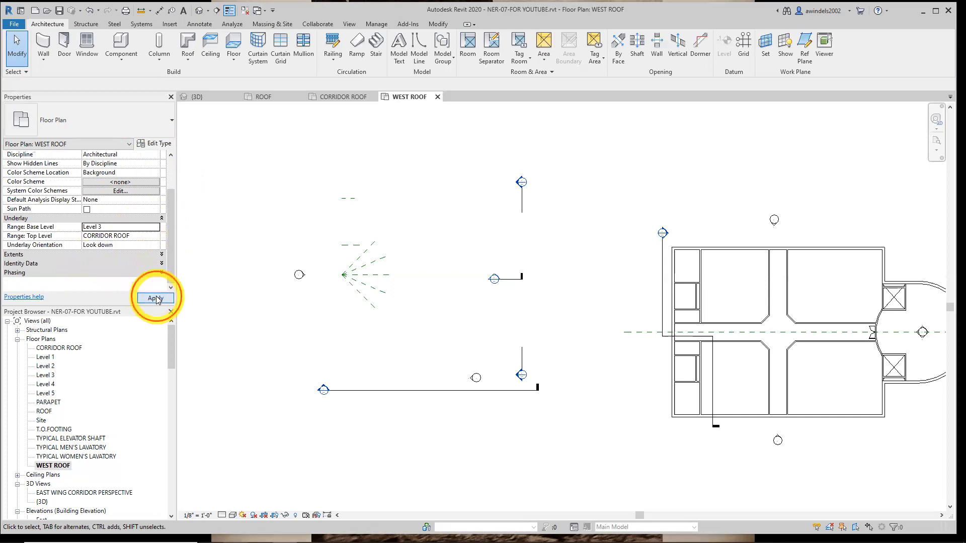
Expand the Phasing, Identity Data and Extents properties of the WEST ROOF plan and give the property list more height
left_click(162, 272)
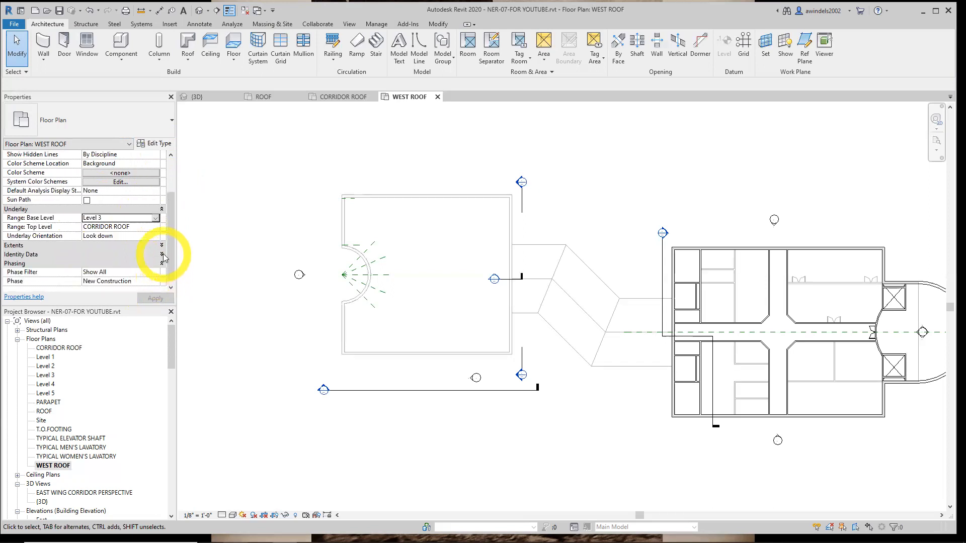
left_click(161, 254)
left_click(163, 219)
scroll(161, 220, "up", 5)
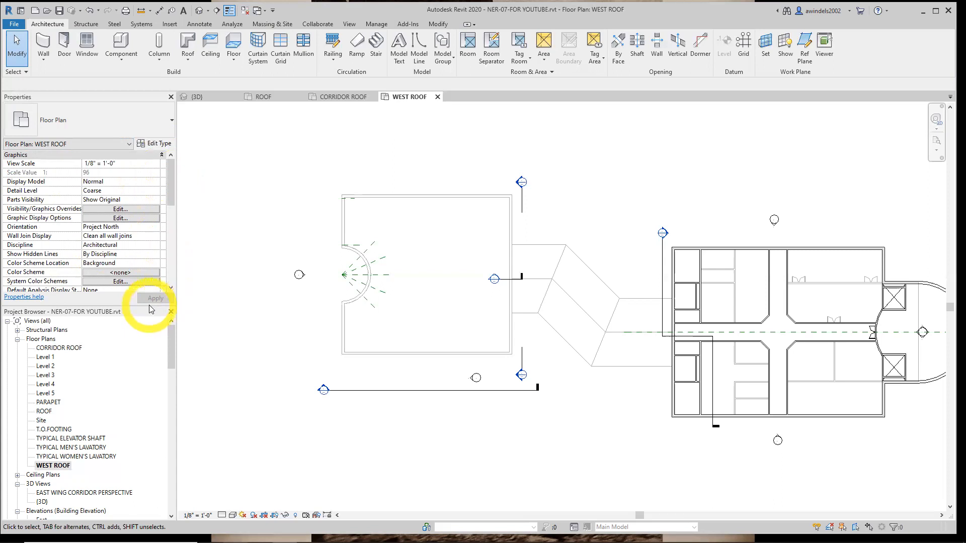
left_click_drag(149, 306, 151, 351)
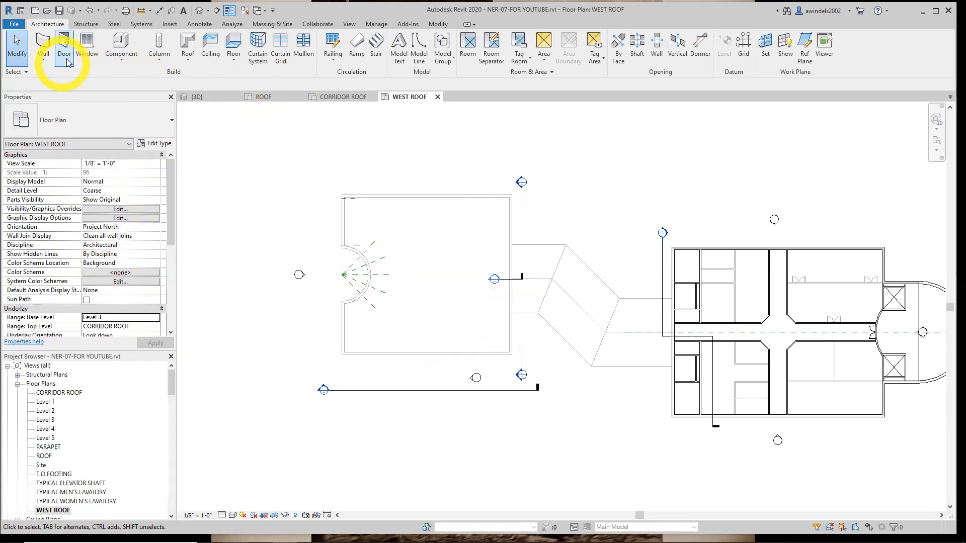
Start a roof by footprint using the Steel Truss - Insulation on Metal Deck - EPDM roof type
left_click(190, 58)
left_click(182, 79)
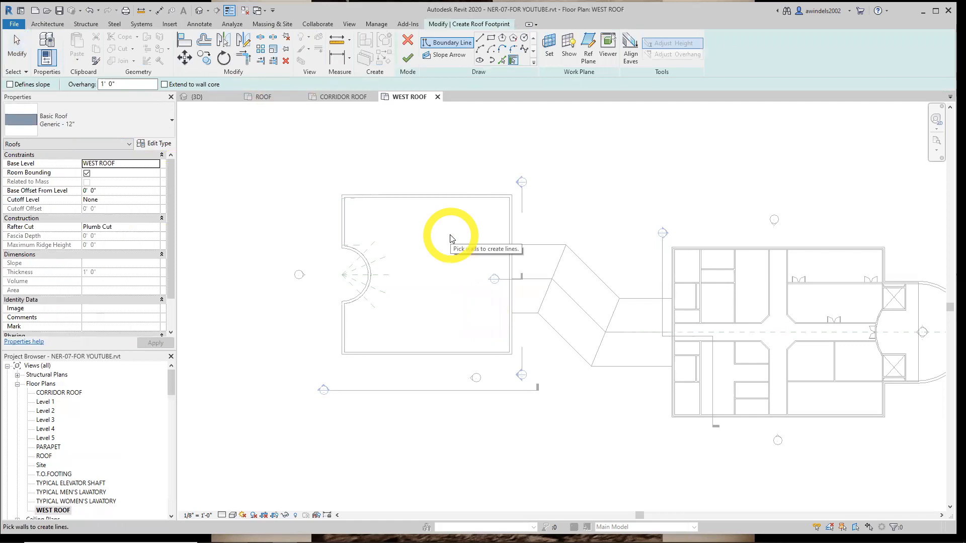
left_click(113, 121)
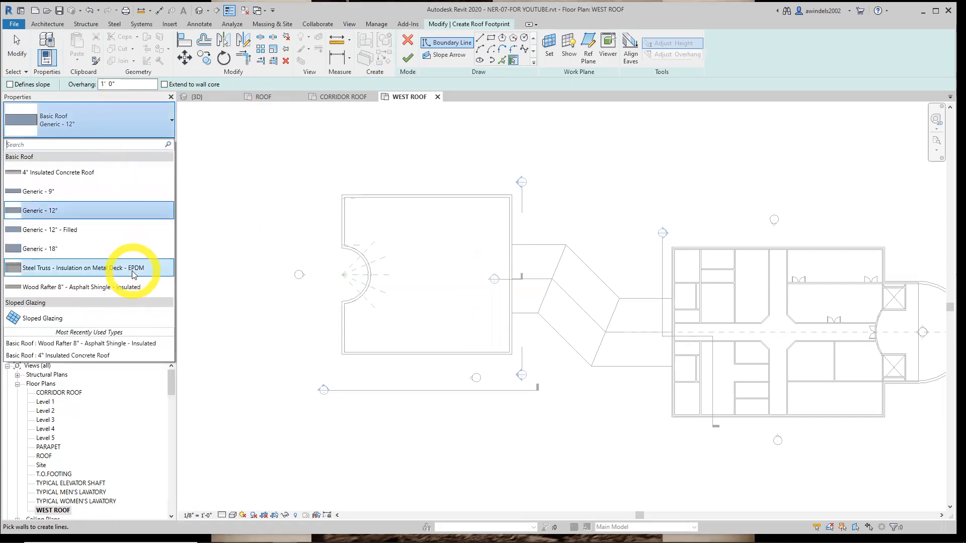
left_click(135, 269)
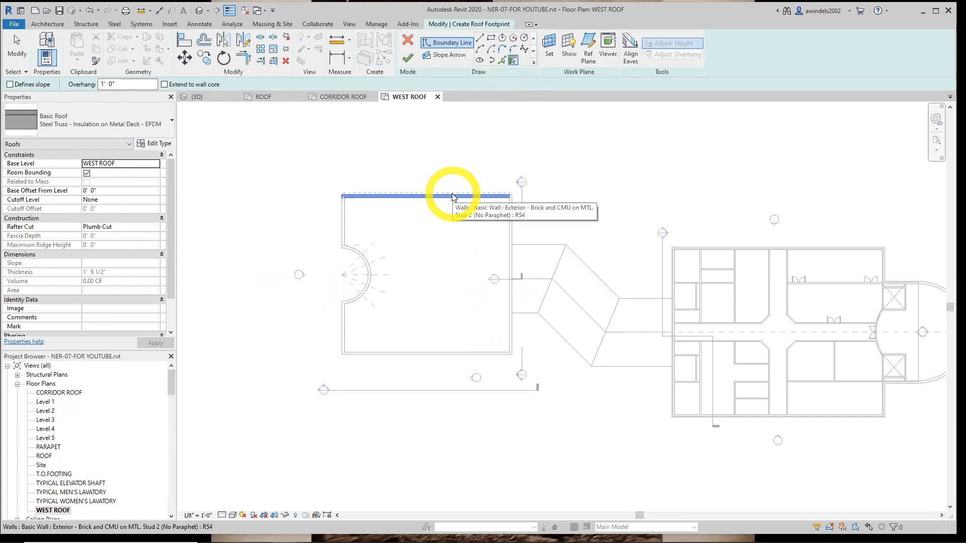
Create the roof boundary from the whole chain of the west building's exterior walls with a 1' 0" overhang and no defined slope
key("Tab")
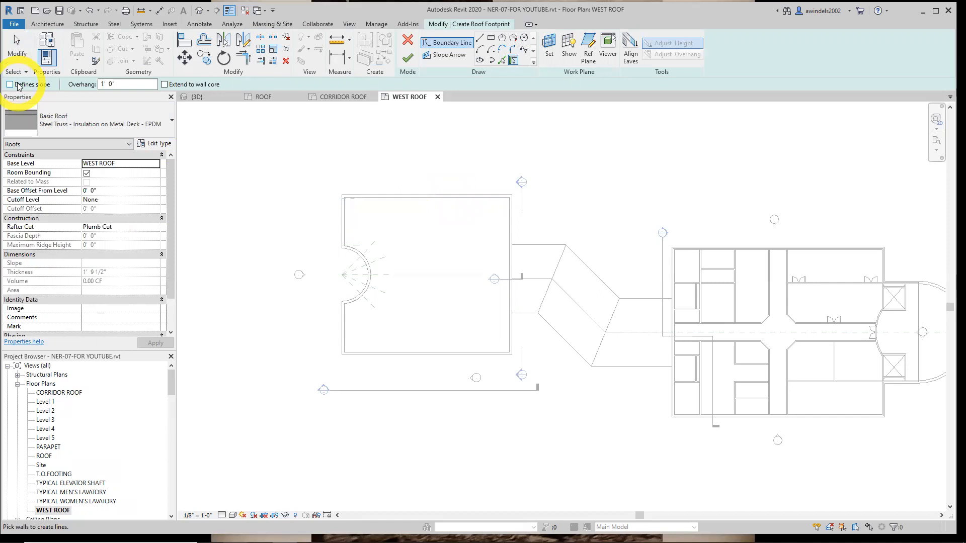
key("Tab")
left_click(412, 197)
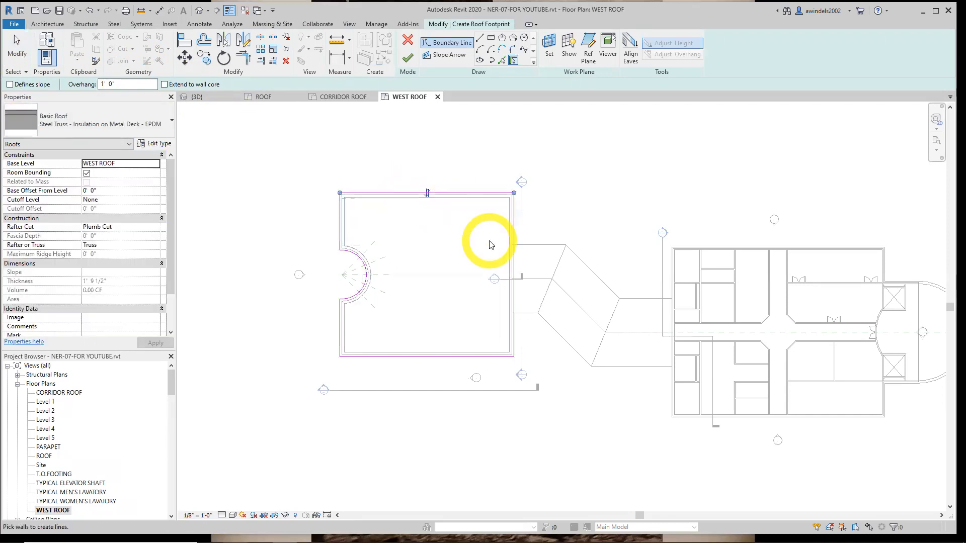
scroll(489, 244, "up", 3)
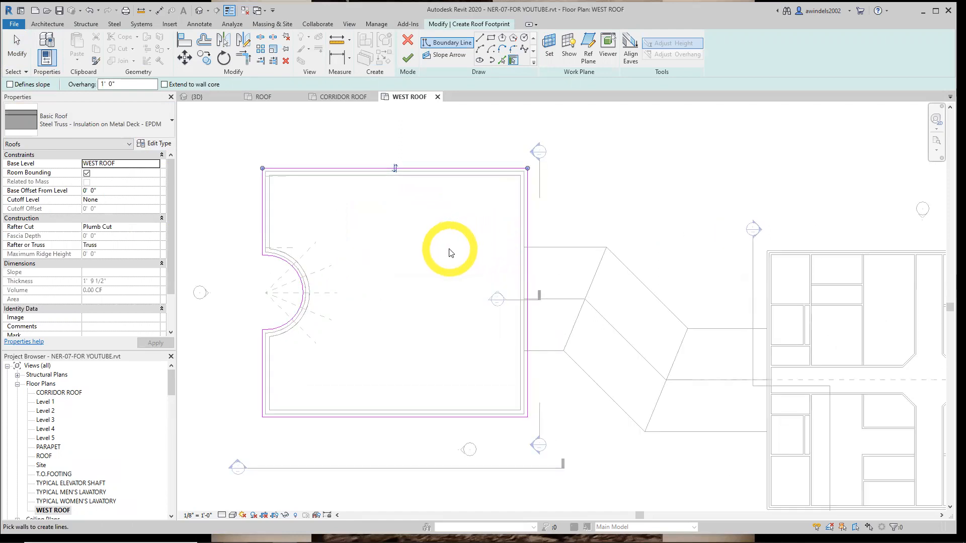
middle_click_drag(450, 253, 463, 257)
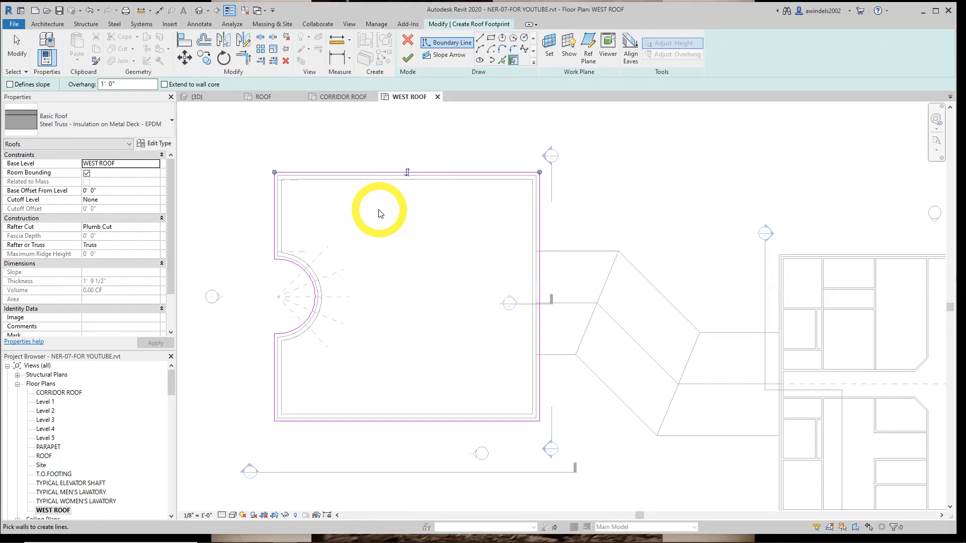
left_click(449, 56)
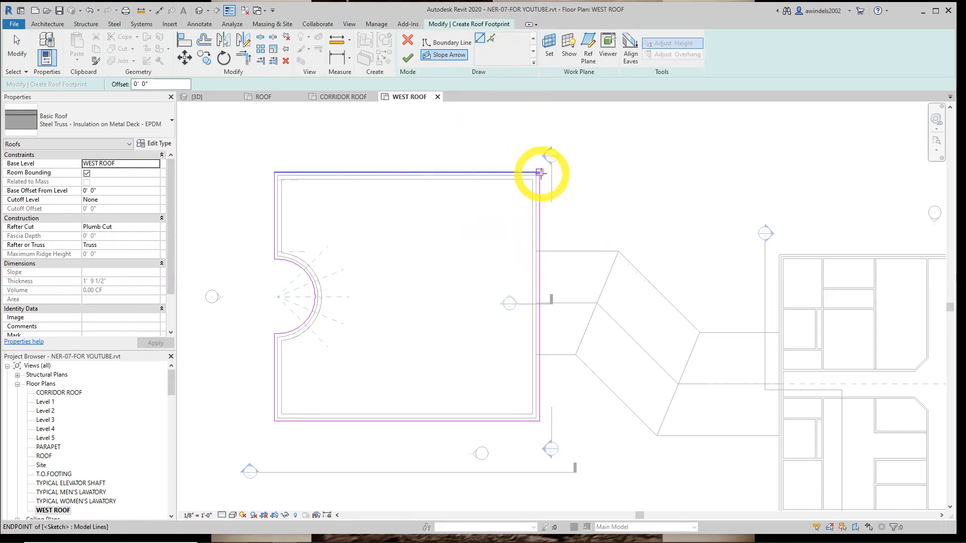
left_click(539, 172)
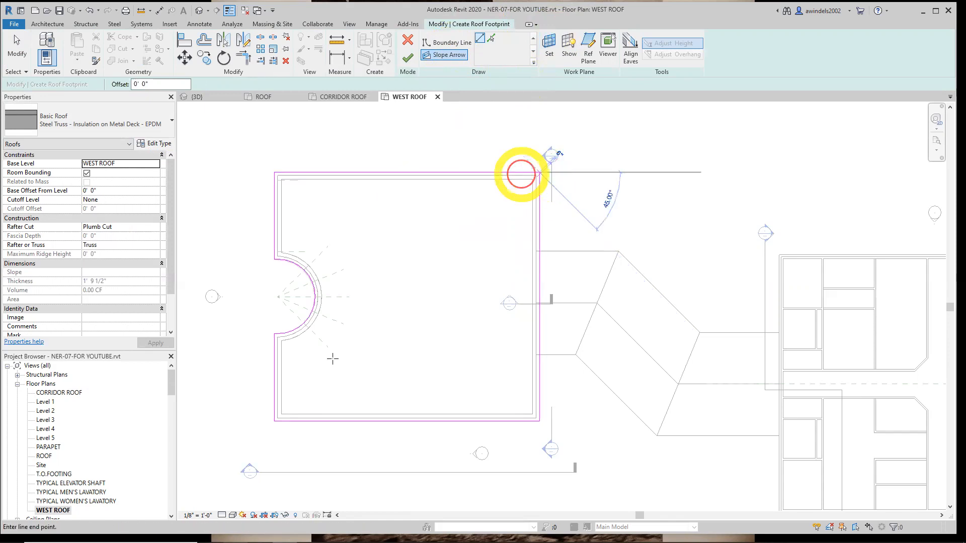
left_click(274, 420)
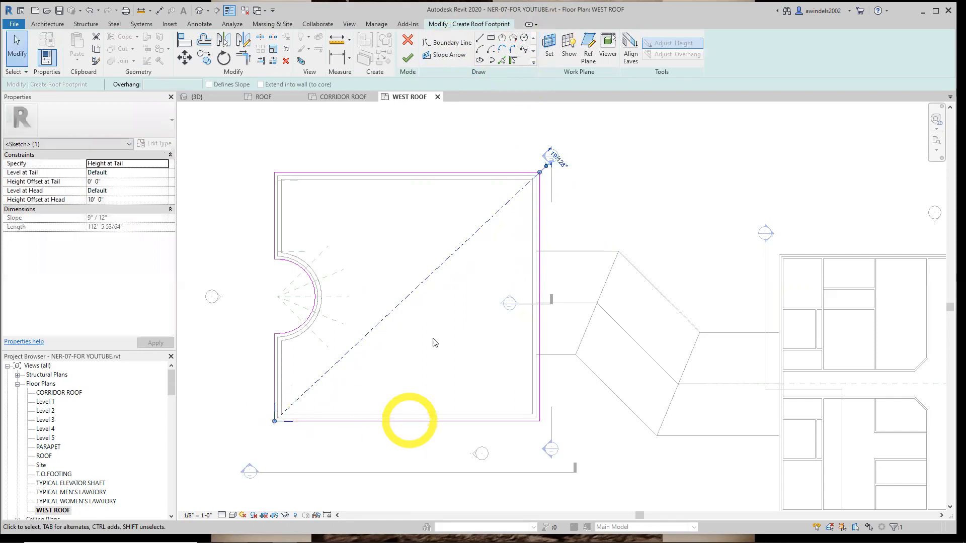
left_click(439, 327)
key("ctrl+z")
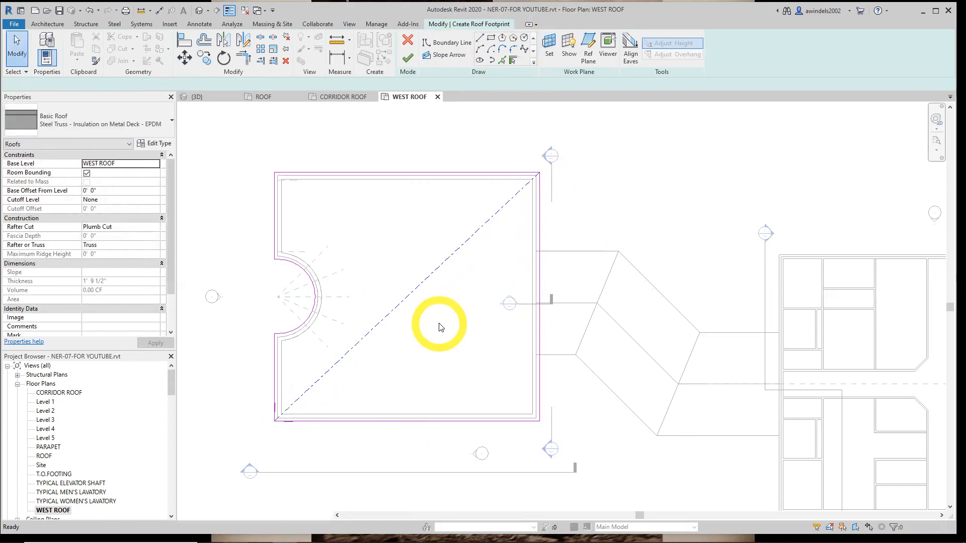
Draw a diagonal slope arrow from the northeast corner of the roof boundary to its southwest corner
left_click(445, 54)
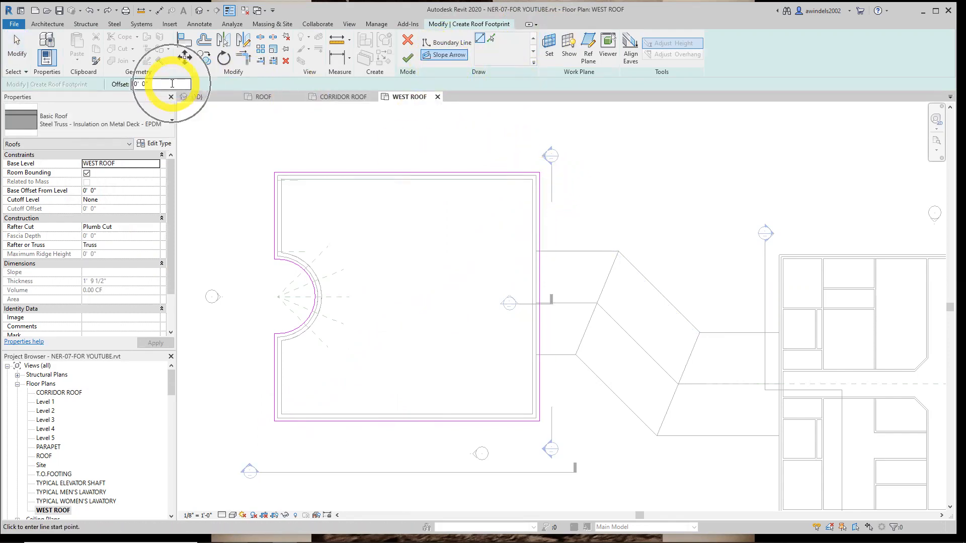
left_click(535, 174)
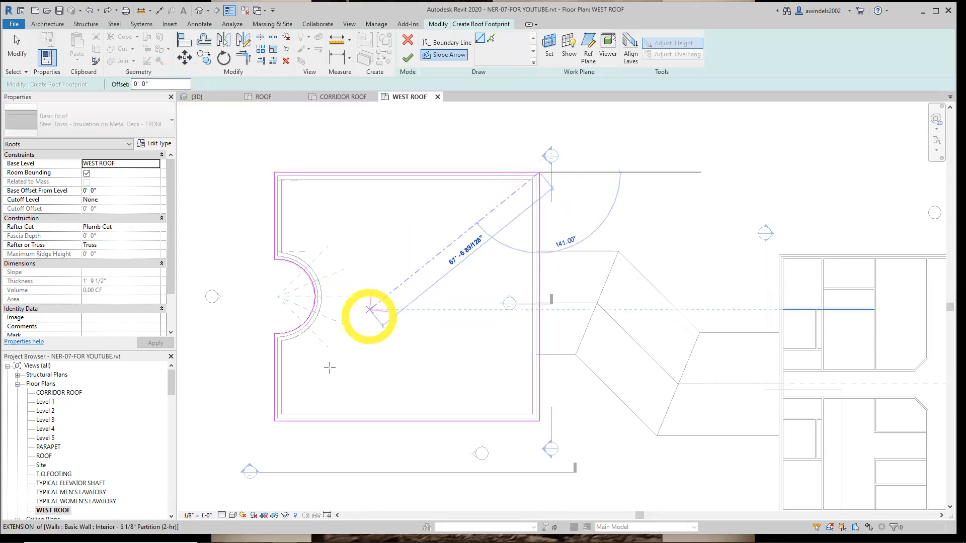
left_click(275, 420)
key("Escape")
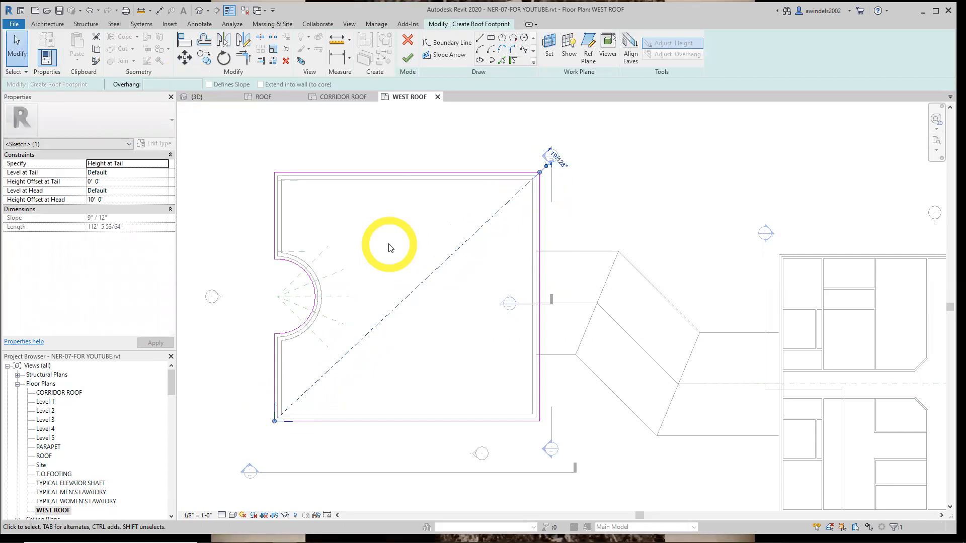
left_click(451, 257)
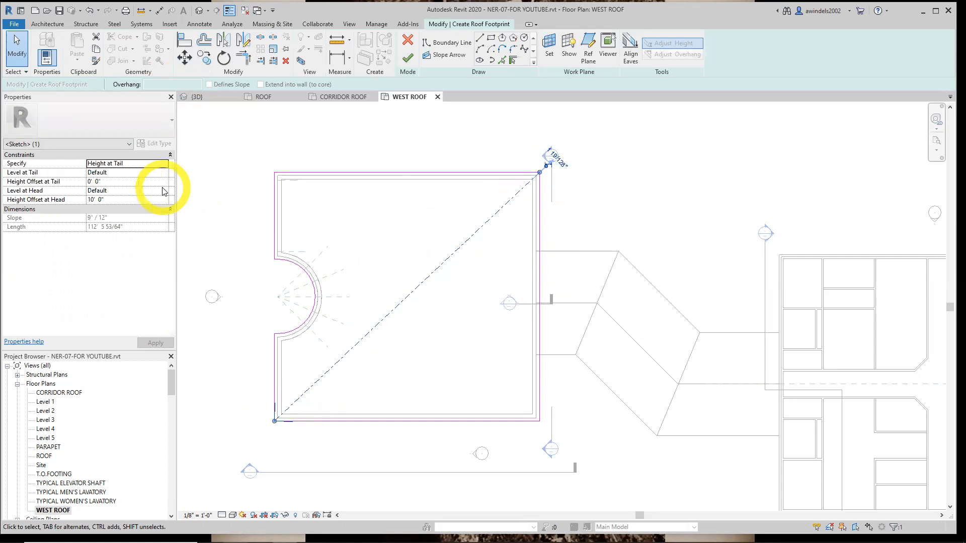
Specify the slope arrow by Slope at 3" / 12" and finish the west building's roof footprint
left_click(134, 164)
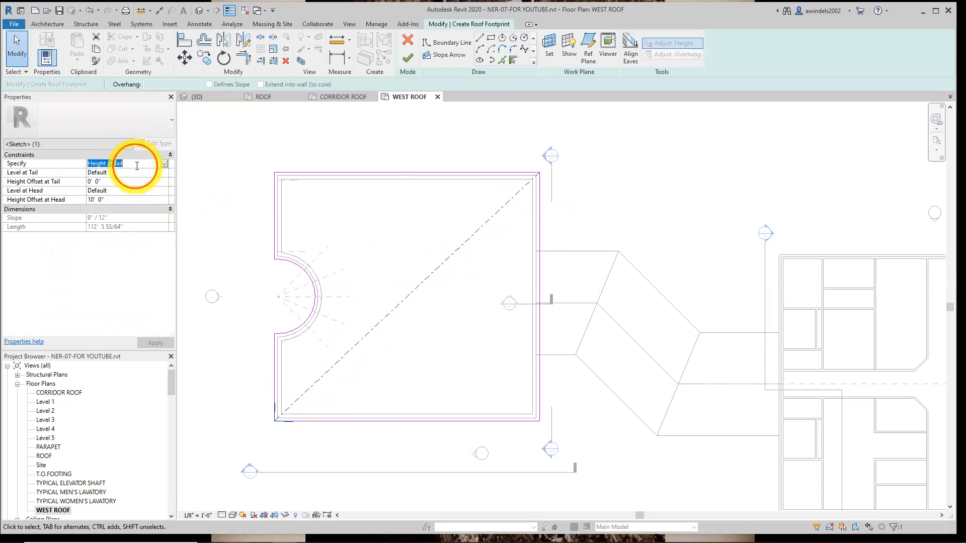
left_click(163, 164)
left_click(95, 180)
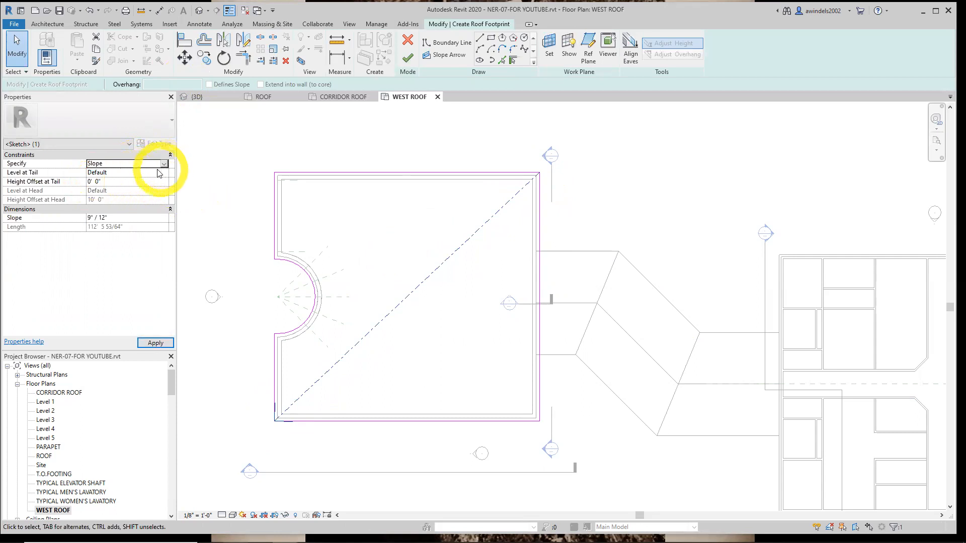
left_click(99, 219)
left_click(91, 219)
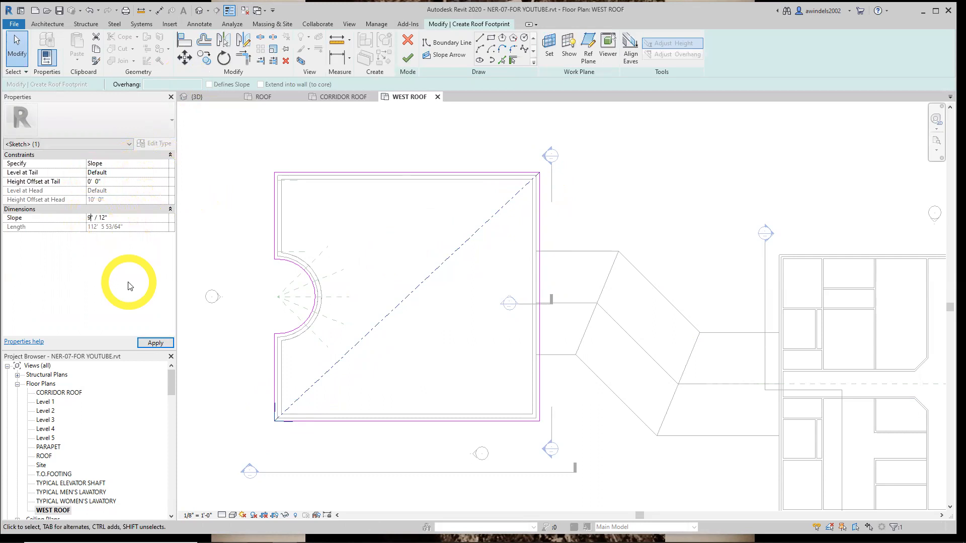
key("Return")
left_click(170, 343)
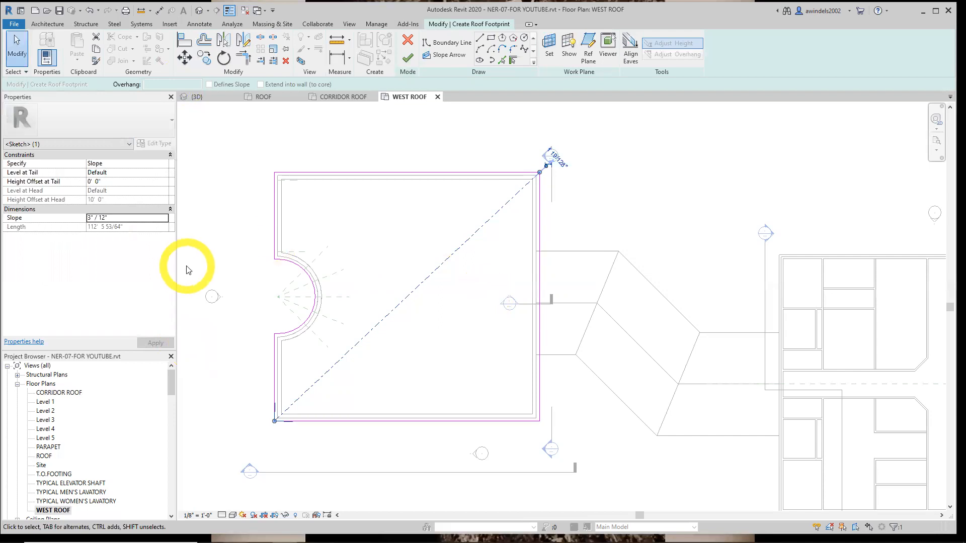
left_click(405, 59)
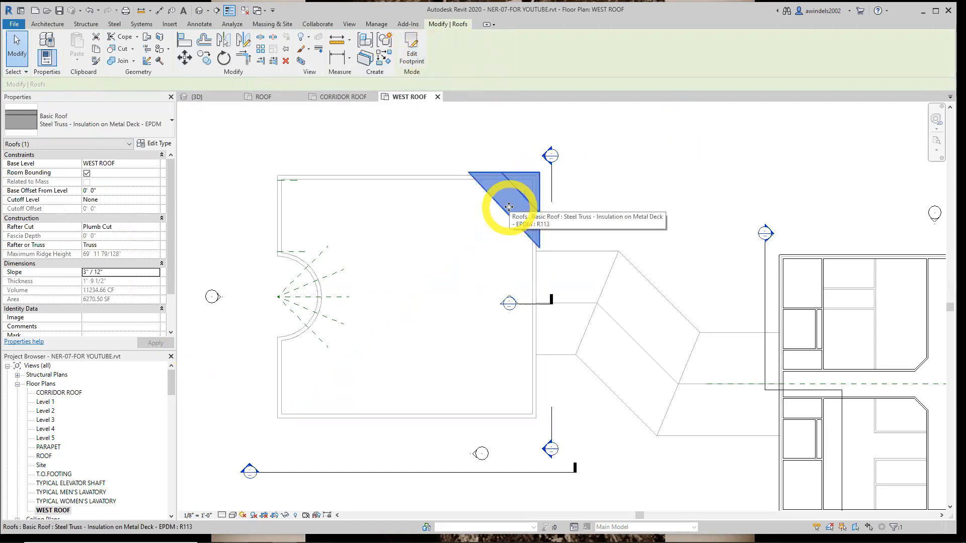
middle_click_drag(463, 301, 499, 303)
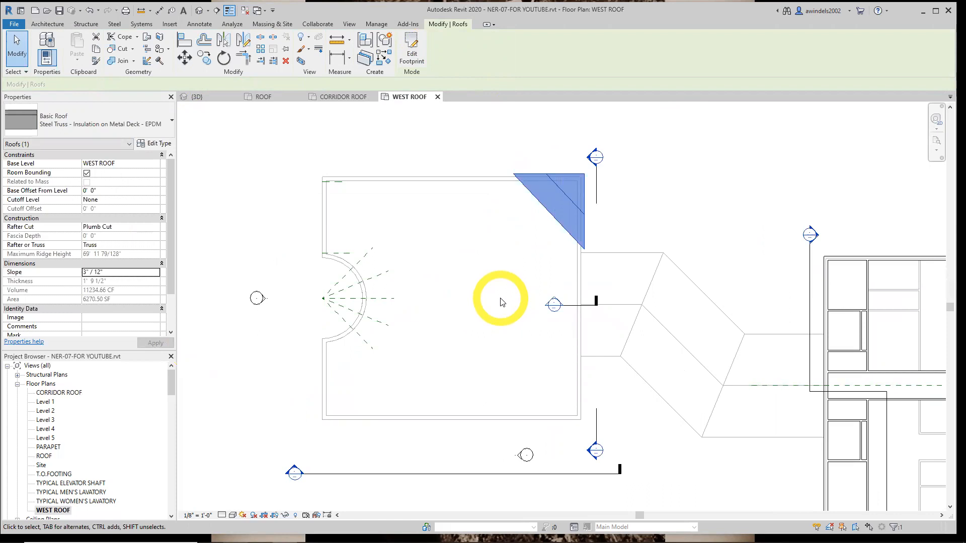
left_click(240, 234)
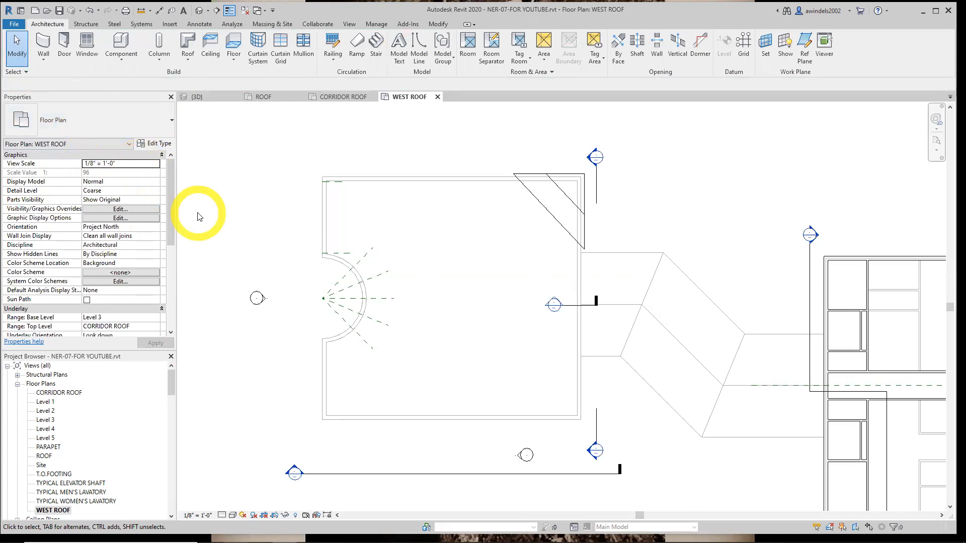
Set the top of the WEST ROOF plan's view range to Unlimited and show the sample view range diagram
scroll(182, 197, "down", 1)
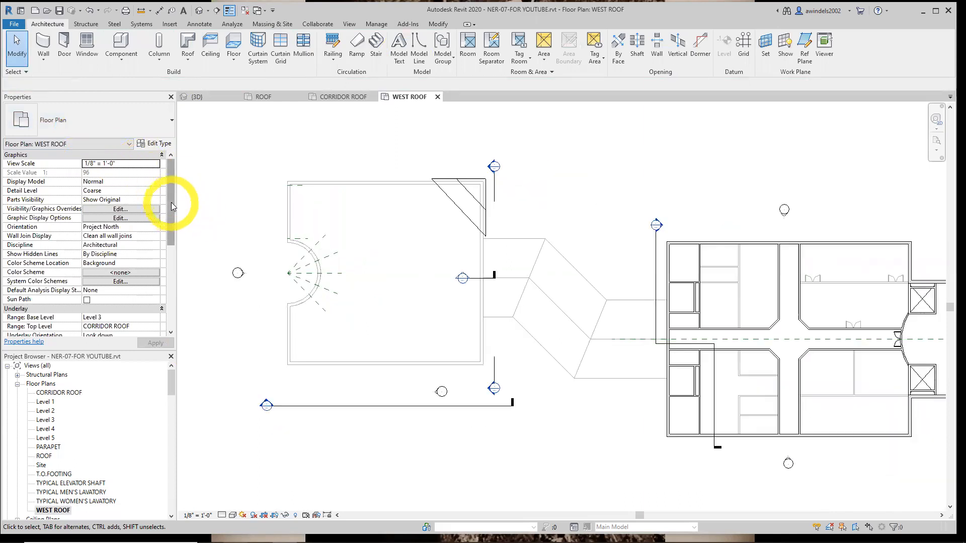
left_click_drag(171, 203, 172, 295)
left_click(120, 227)
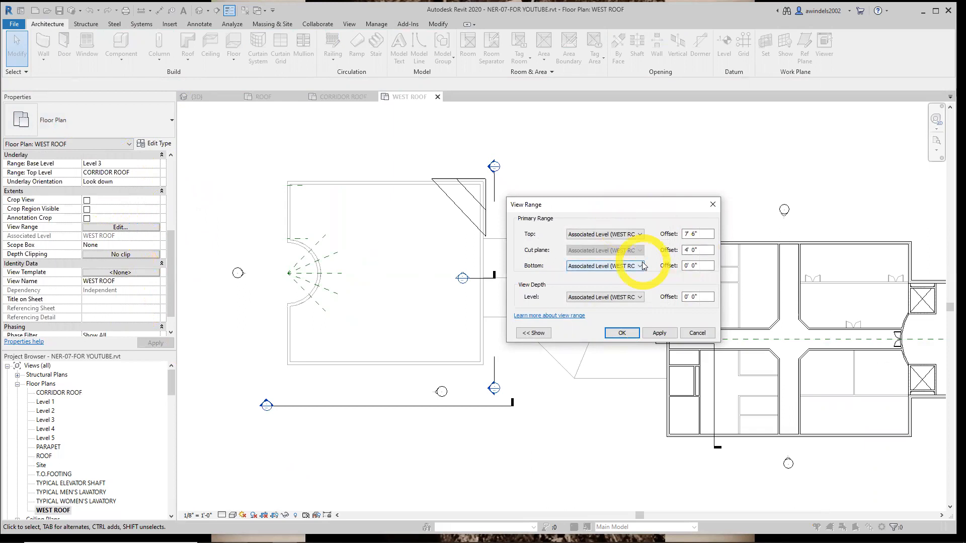
left_click(639, 235)
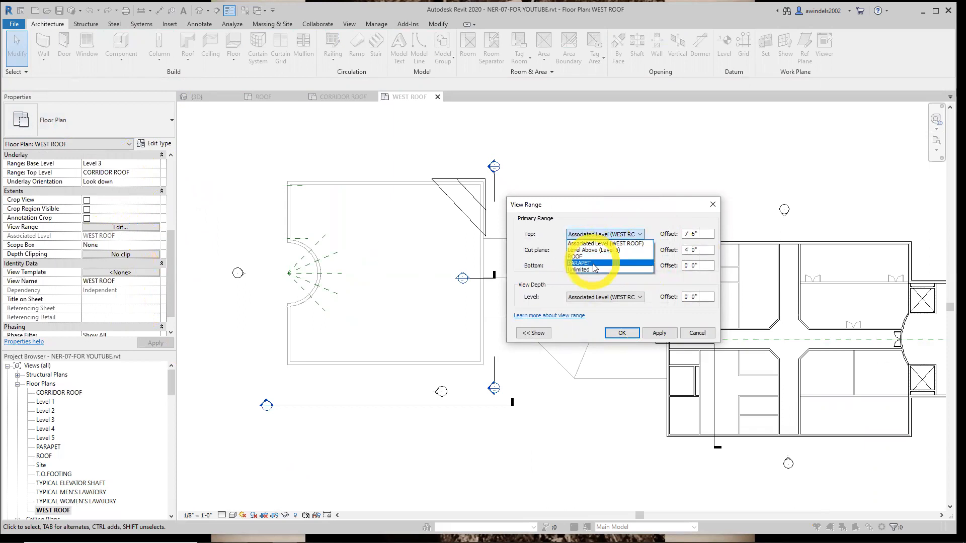
left_click(586, 269)
left_click(529, 333)
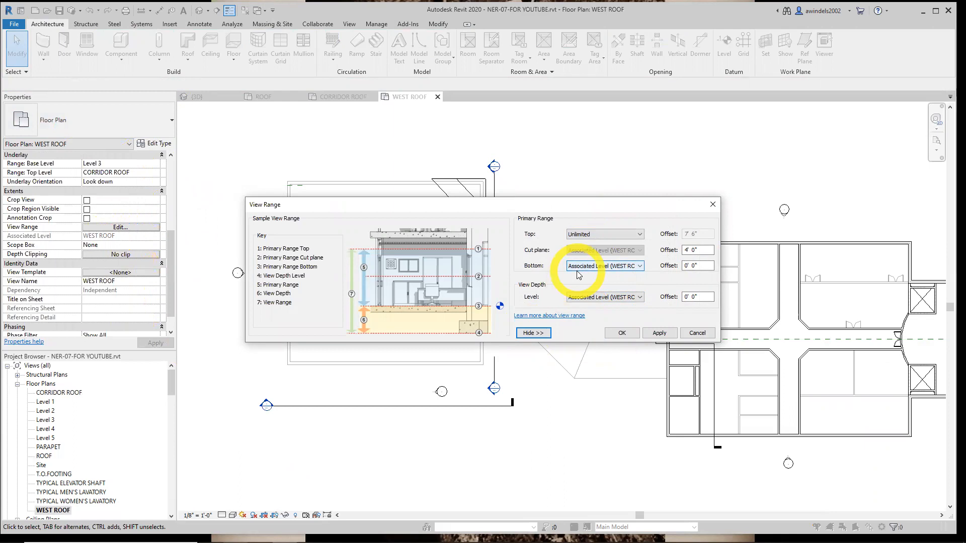
Set the view range's cut plane offset to 40' 0", accept it, and open the 3D view to inspect the roof
left_click(698, 250)
type("40")
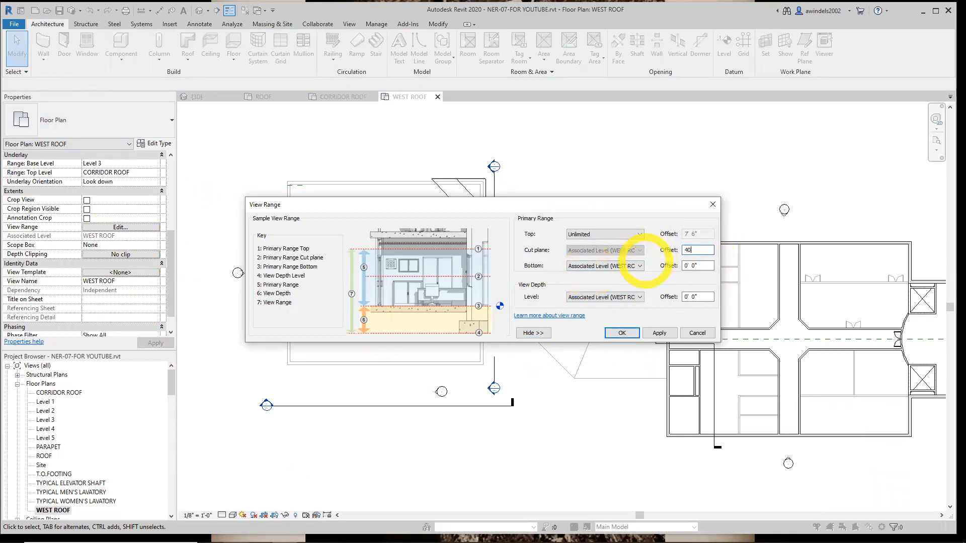
left_click(698, 267)
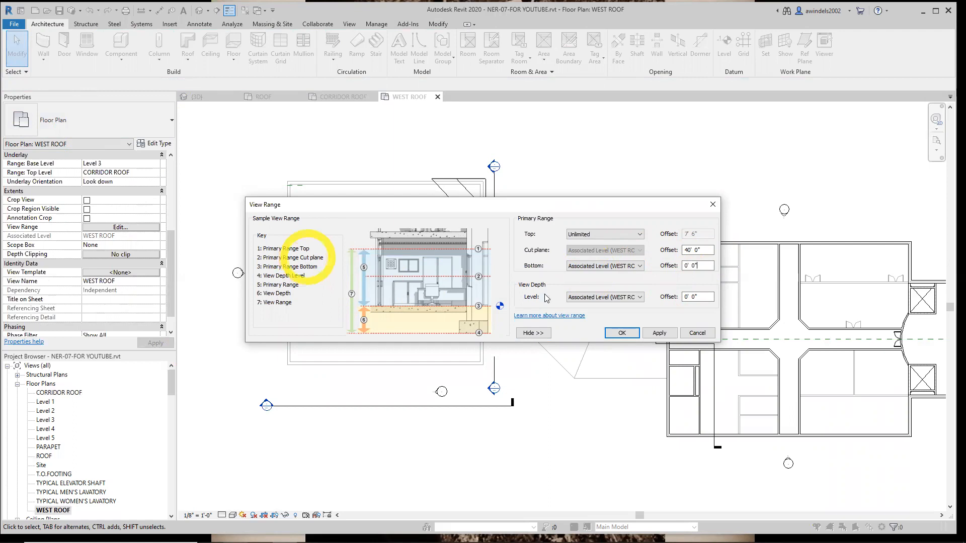
left_click(610, 332)
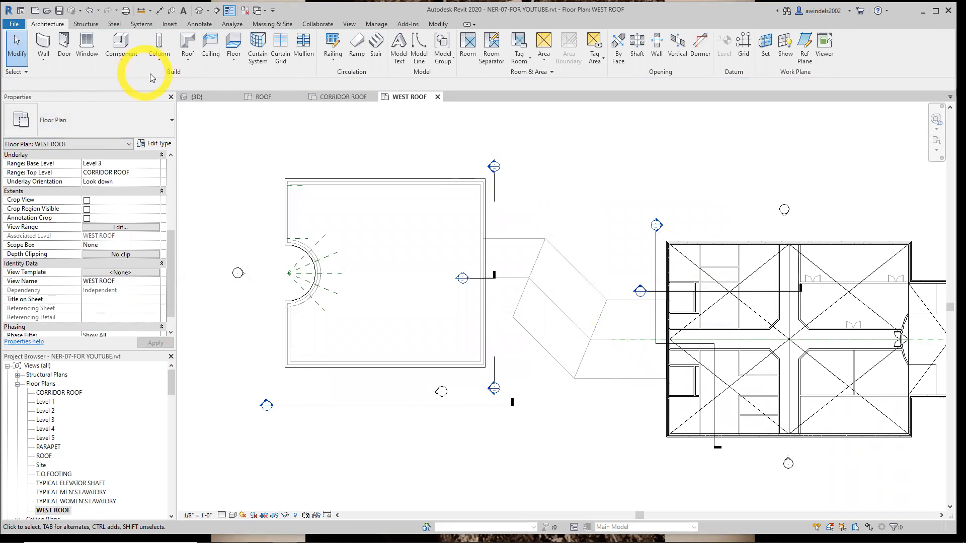
left_click(192, 97)
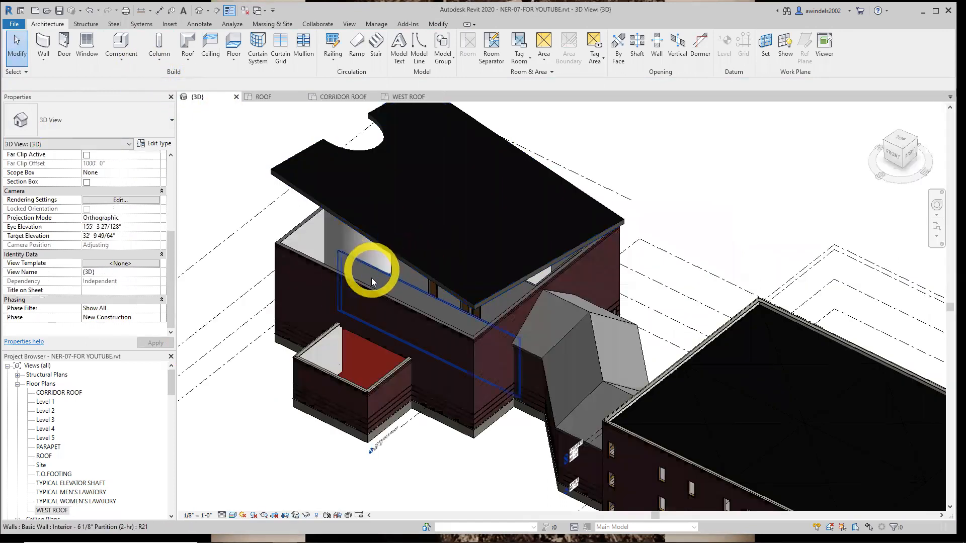
Attach the tops of the seven exterior walls around the west building's main volume, including the curved wall, to the sloped roof above
middle_click_drag(378, 281, 503, 120, "shift")
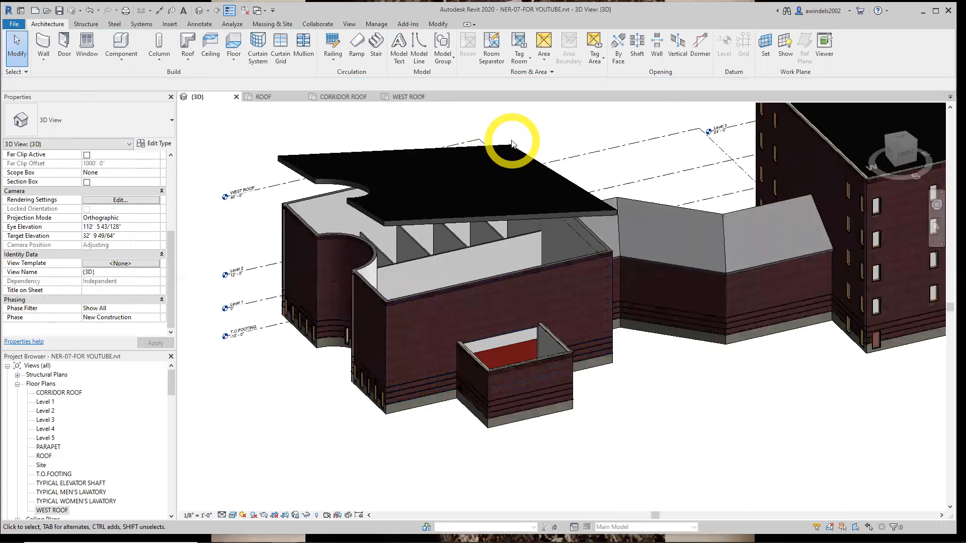
middle_click_drag(322, 379, 300, 355, "shift")
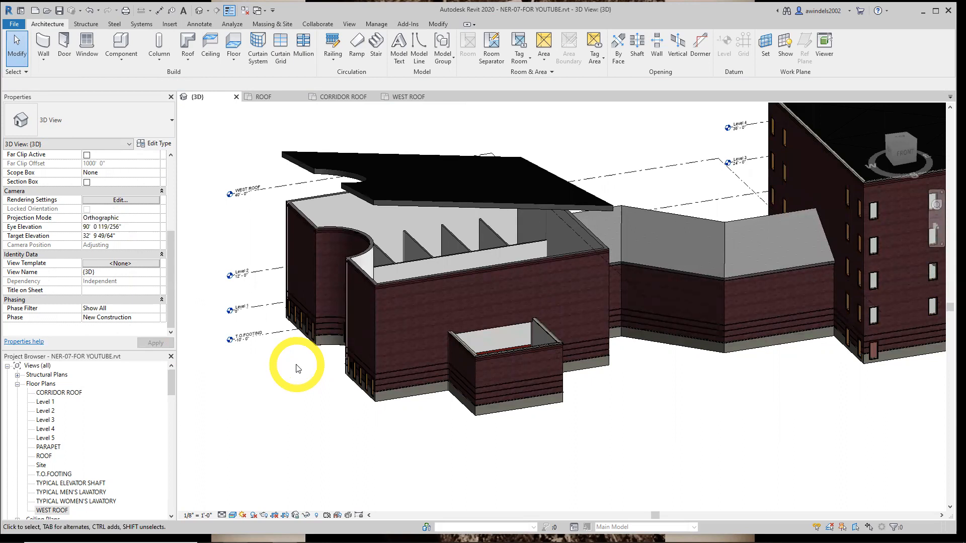
middle_click_drag(327, 388, 395, 367, "shift")
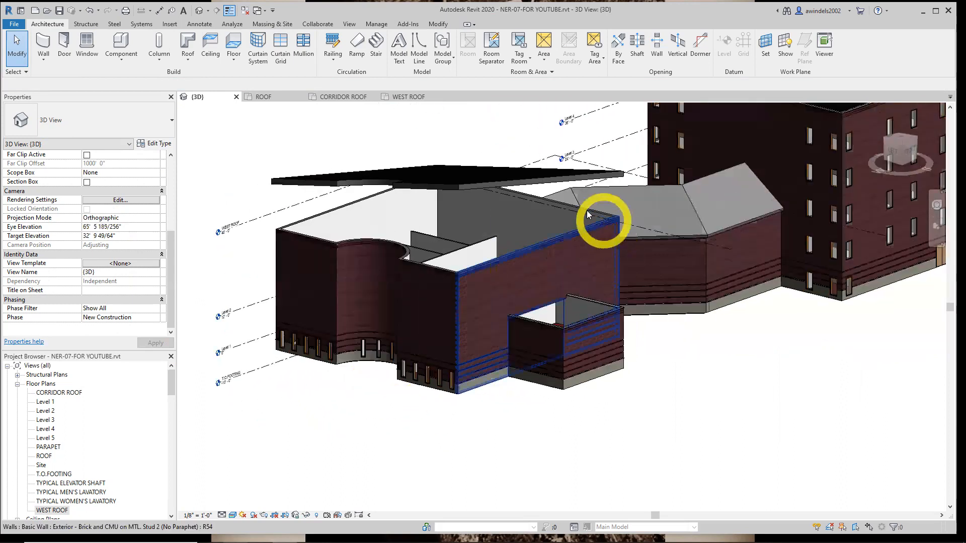
left_click(484, 193)
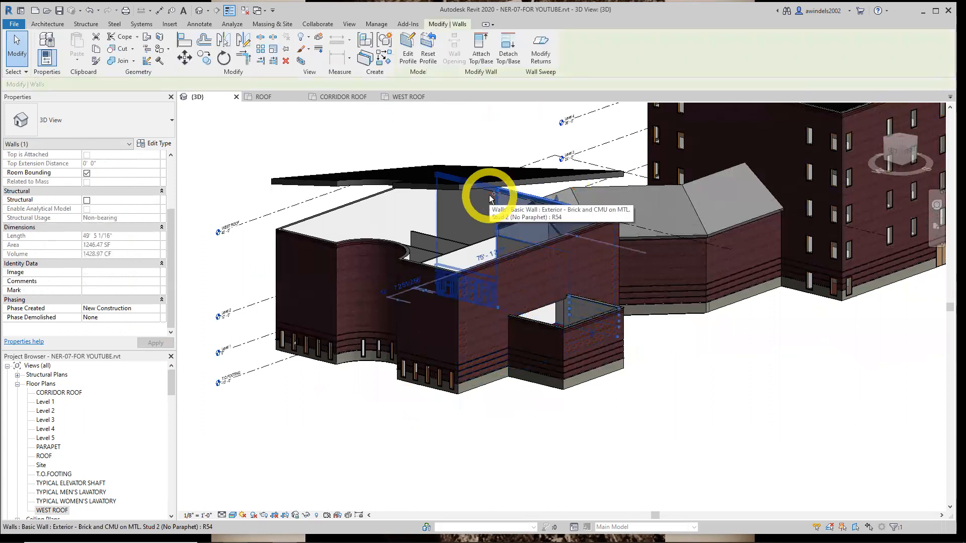
left_click(545, 250, "ctrl")
left_click(441, 274, "ctrl")
left_click(395, 247, "ctrl")
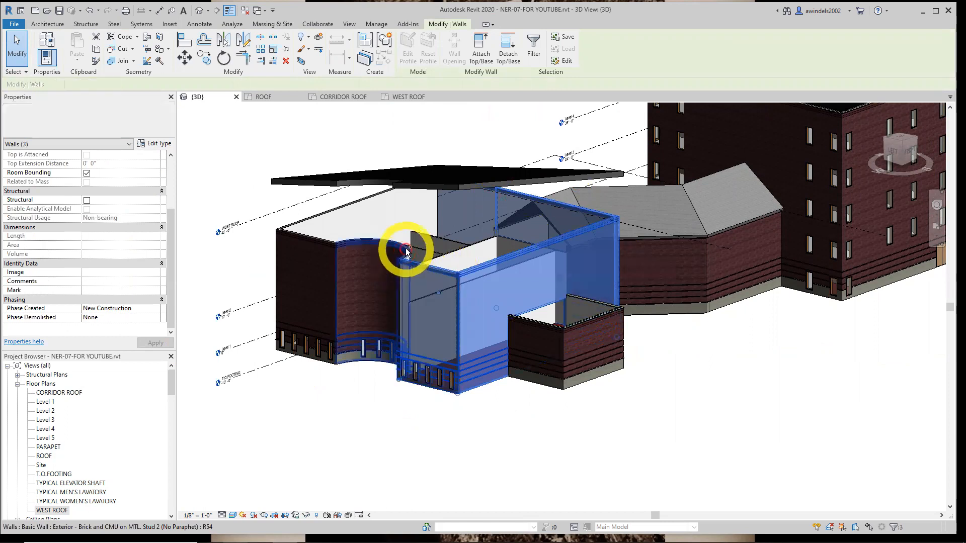
left_click(325, 237, "ctrl")
left_click(324, 215, "ctrl")
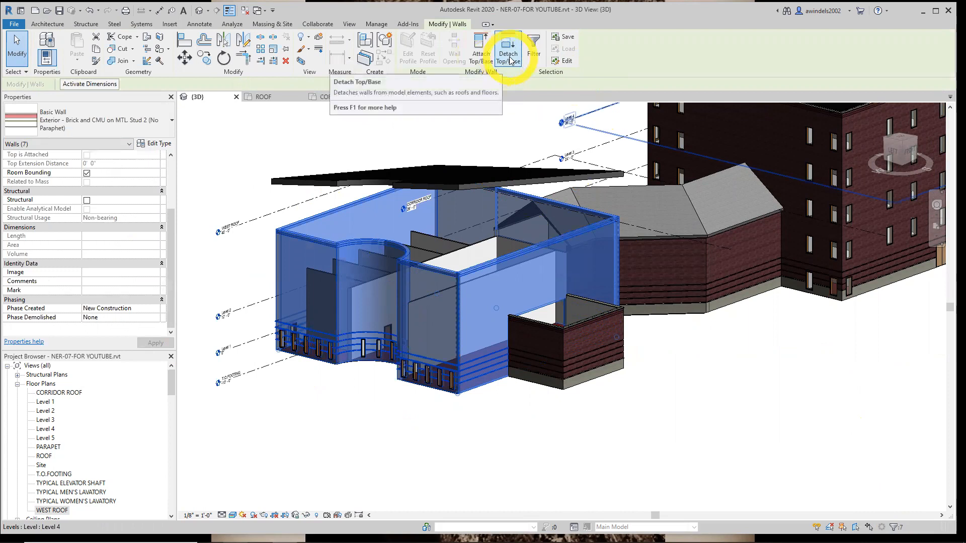
left_click(481, 55)
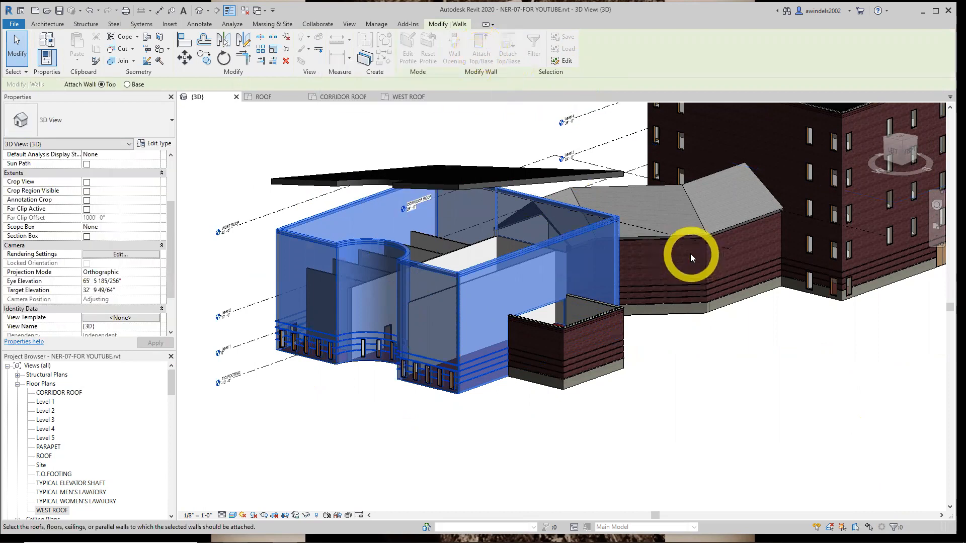
middle_click_drag(472, 219, 470, 157, "shift")
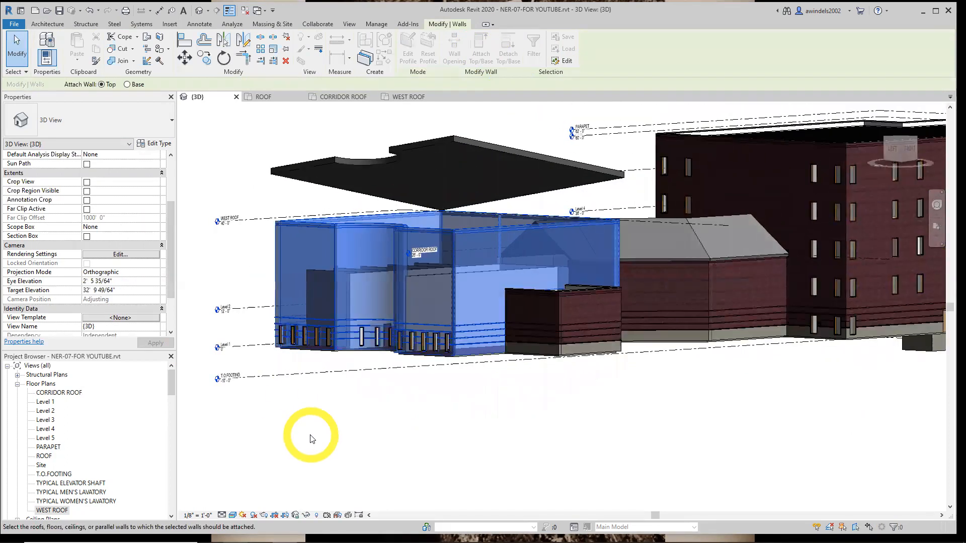
key("ctrl")
key("ctrl")
key("ctrl")
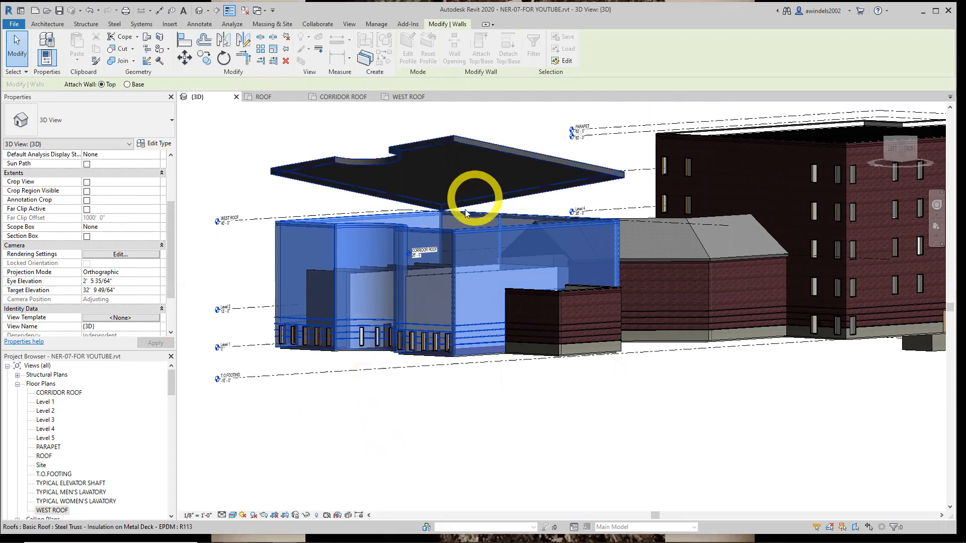
left_click(451, 187)
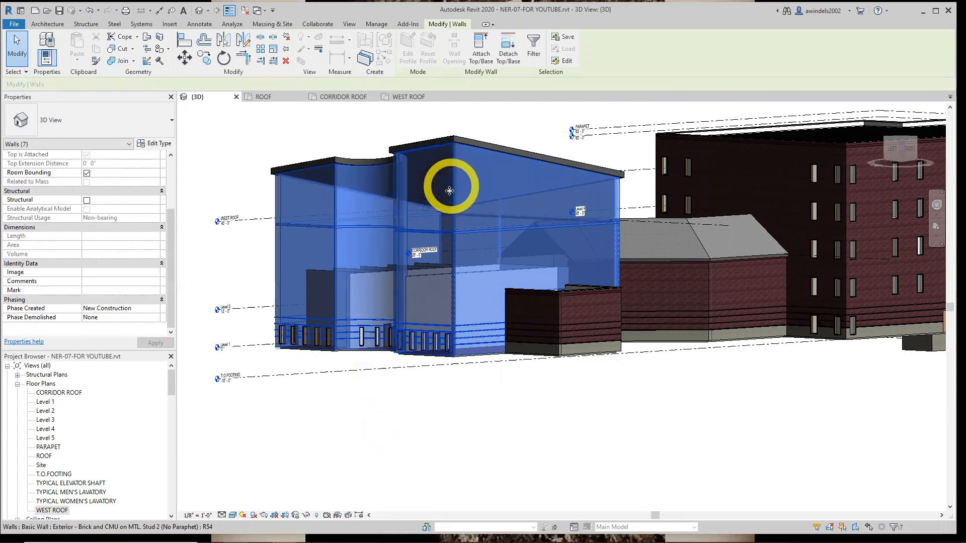
middle_click_drag(602, 418, 548, 492, "shift")
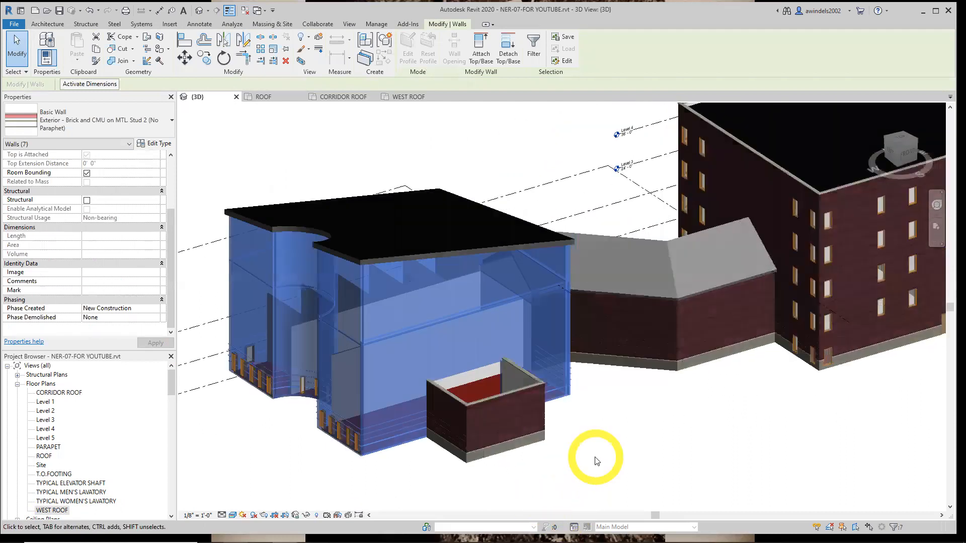
left_click(596, 459)
middle_click_drag(690, 442, 734, 453)
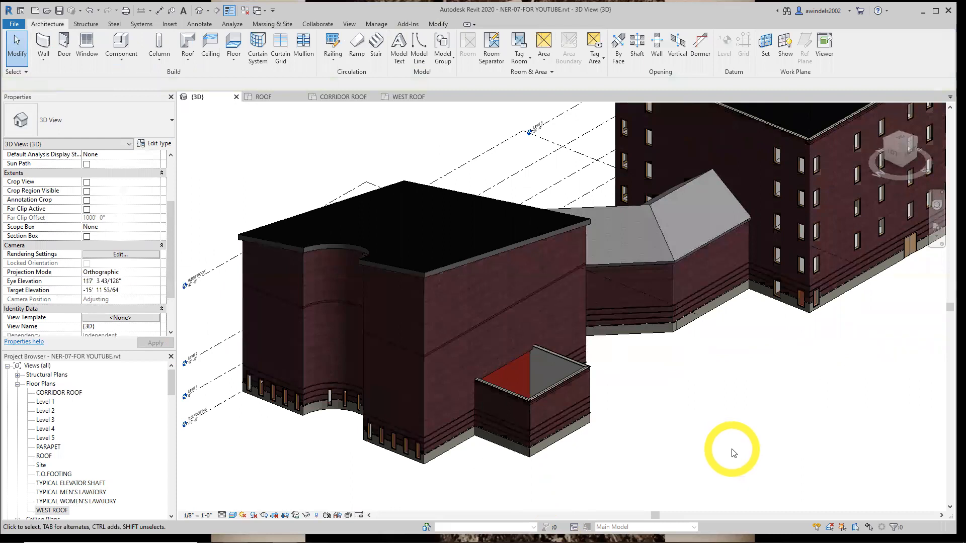
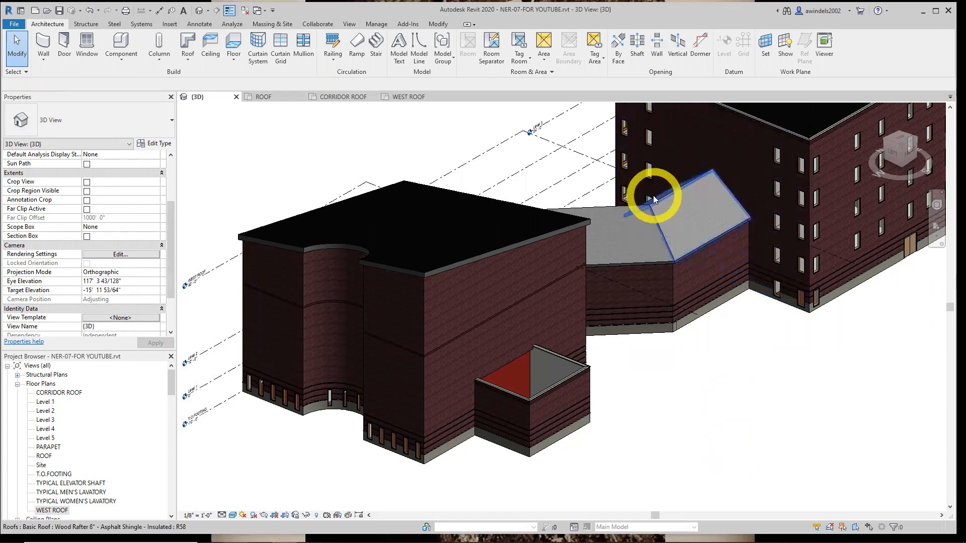
Change the three exterior walls of the small projecting entry volume to type Exterior - Brick and CMU on MTL. Stud 2 (No Paraphet)
middle_click_drag(649, 199, 410, 423, "shift")
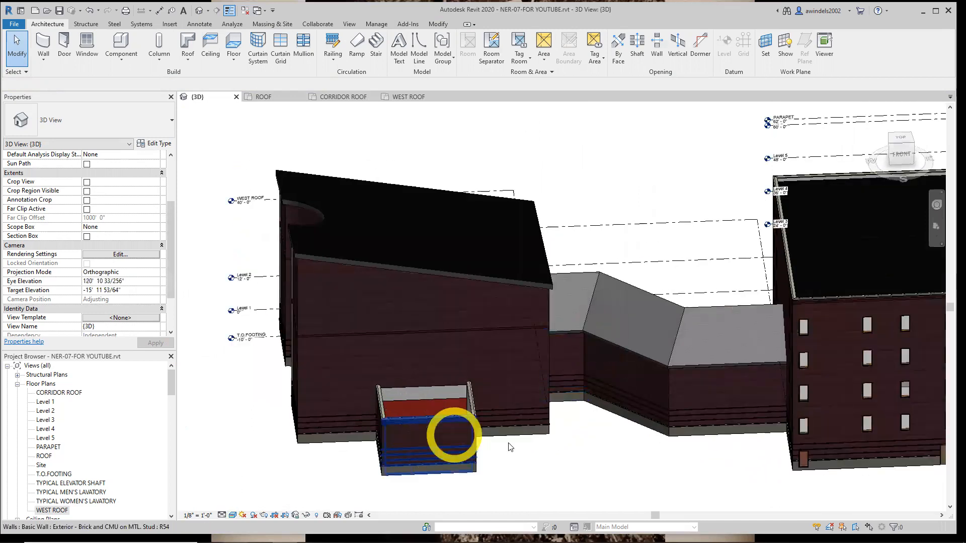
middle_click_drag(477, 438, 462, 434, "shift")
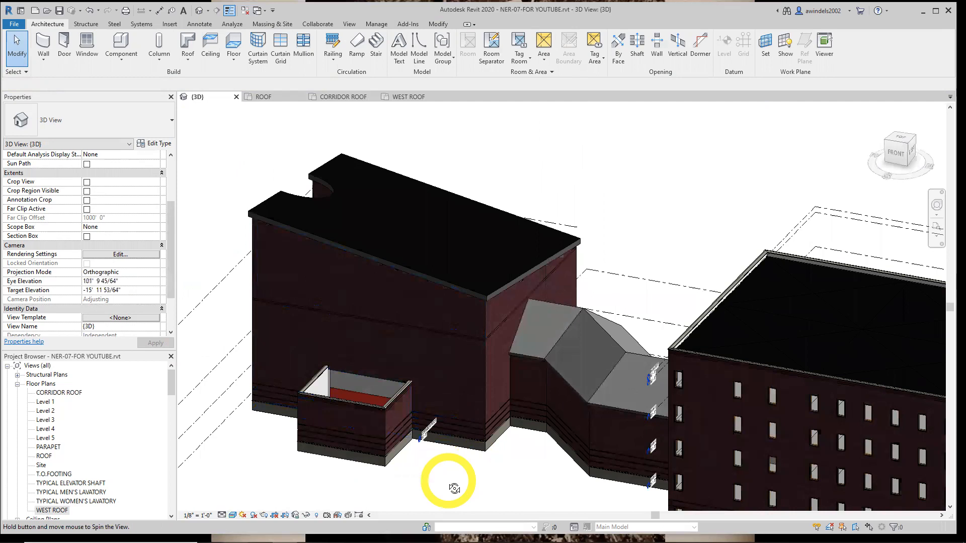
middle_click_drag(452, 486, 408, 476, "shift")
middle_click_drag(531, 466, 608, 459)
scroll(402, 398, "up", 1)
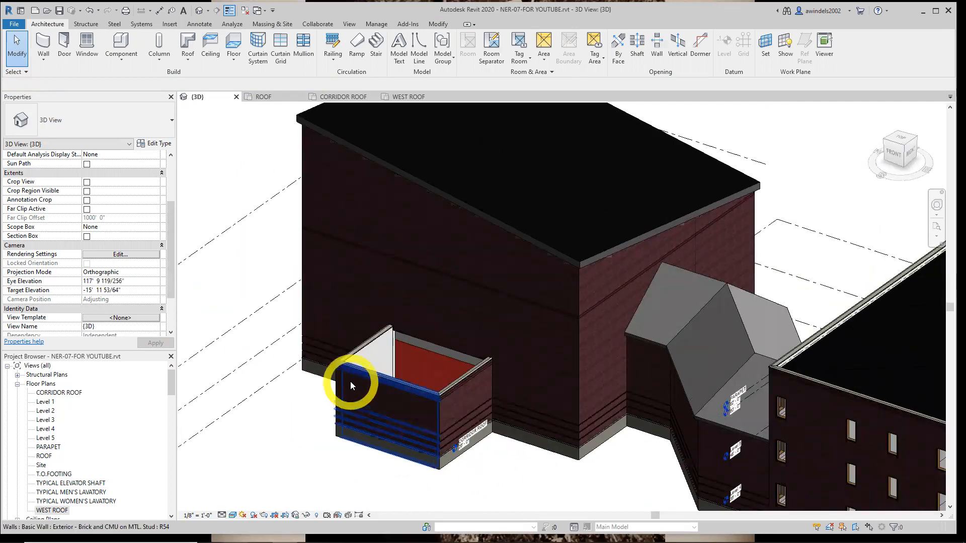
left_click(364, 344)
left_click(456, 388, "ctrl")
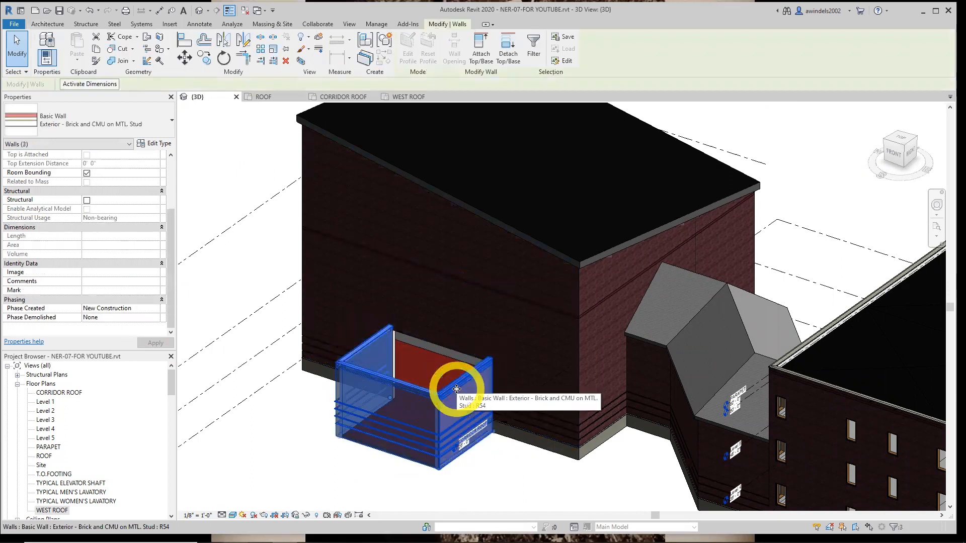
left_click(98, 119)
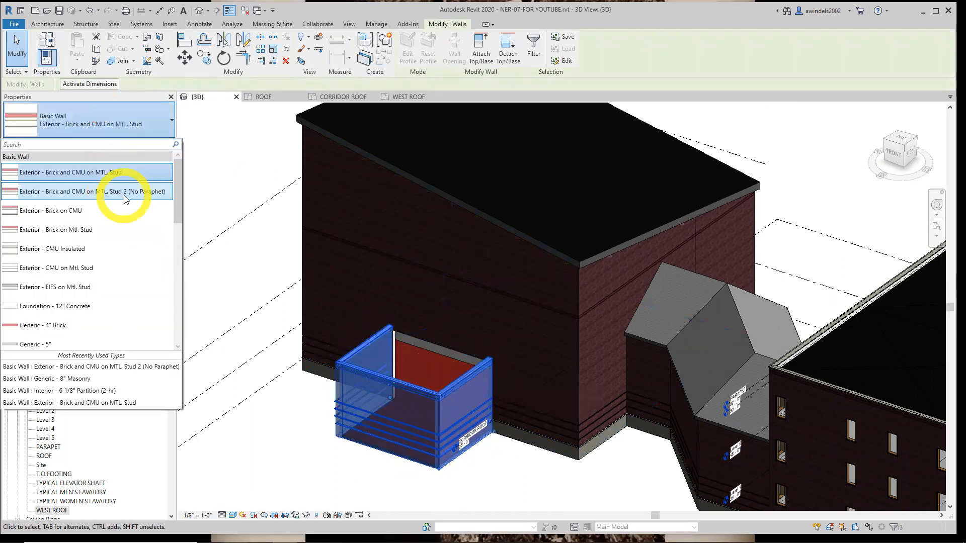
left_click(124, 196)
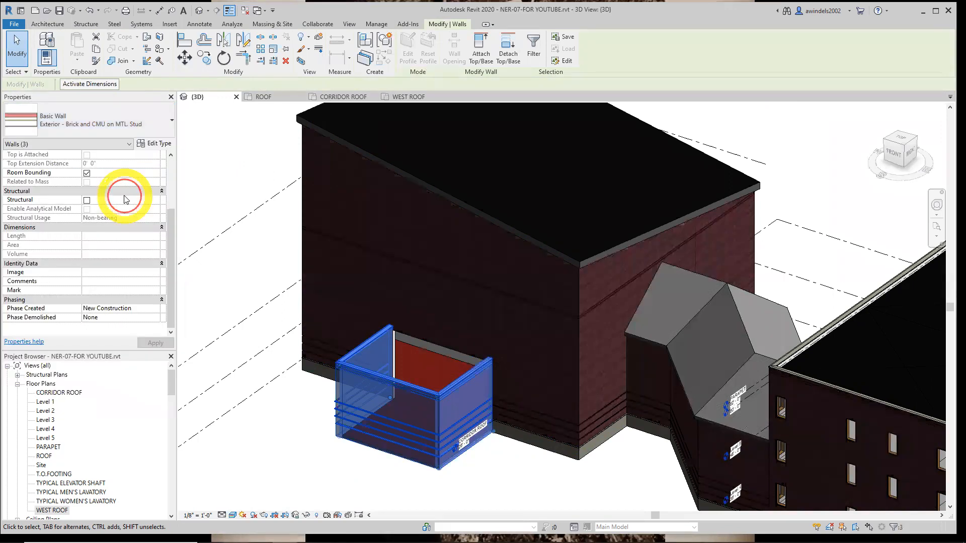
left_click(297, 373)
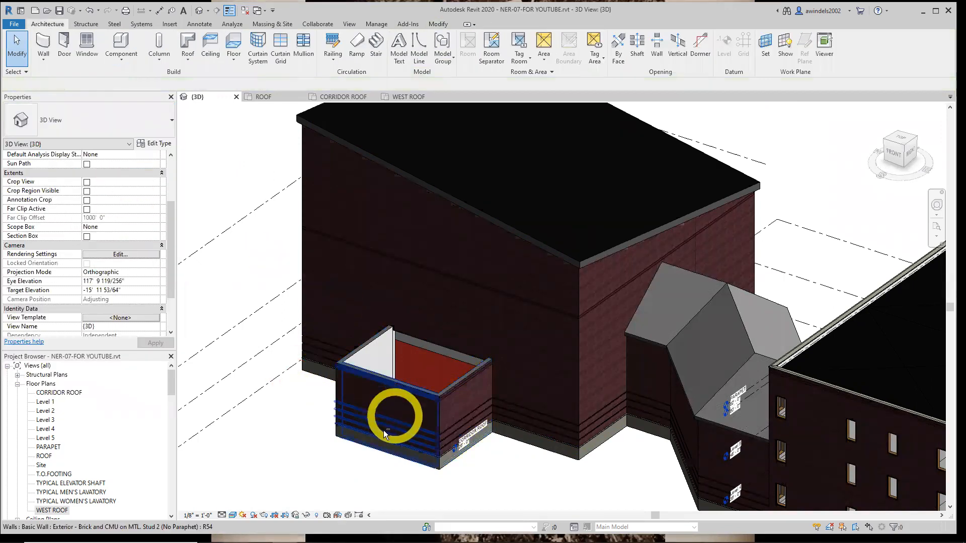
scroll(356, 401, "up", 4)
middle_click_drag(386, 371, 248, 410, "shift")
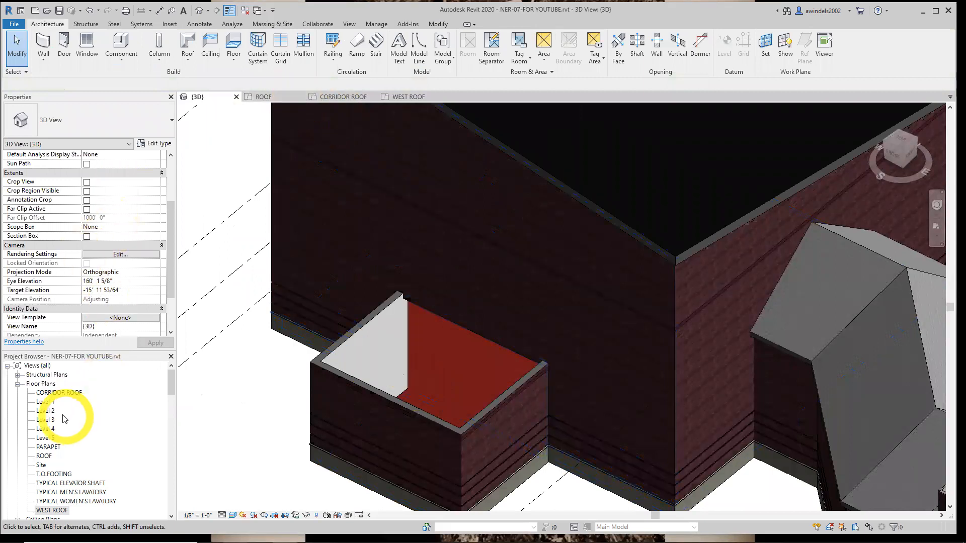
In the Level 1 floor plan, place a Building Elevation marker just south of the west building's projecting entry, facing the building
double_click(47, 402)
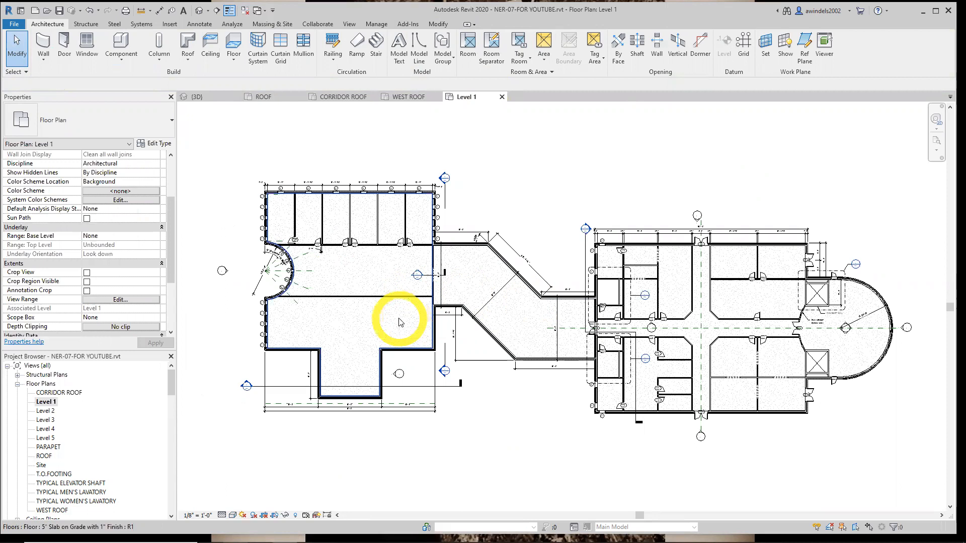
left_click(349, 24)
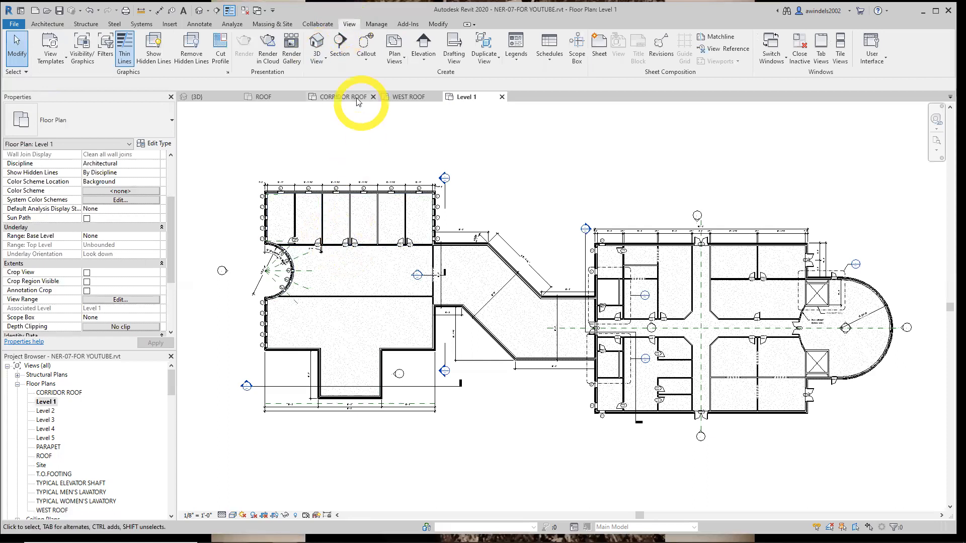
left_click(421, 61)
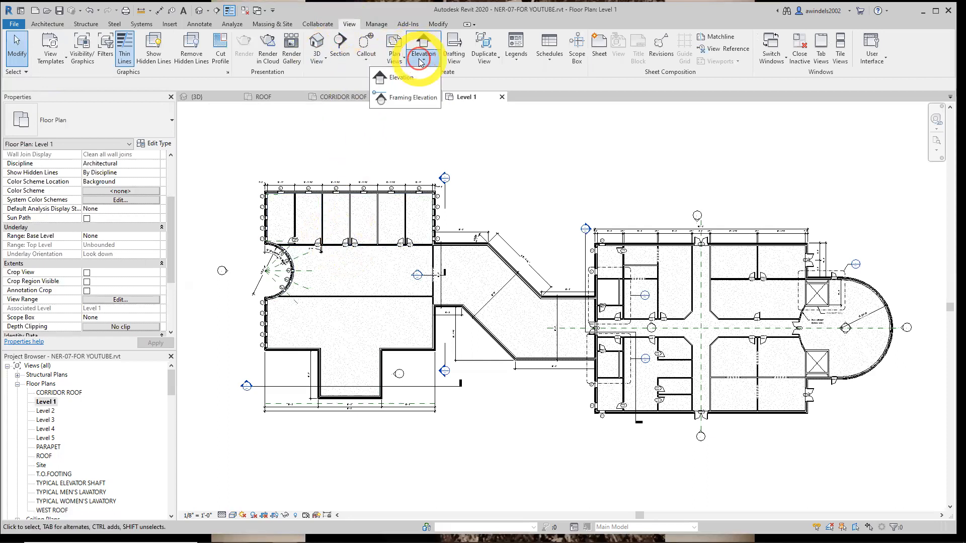
left_click(418, 76)
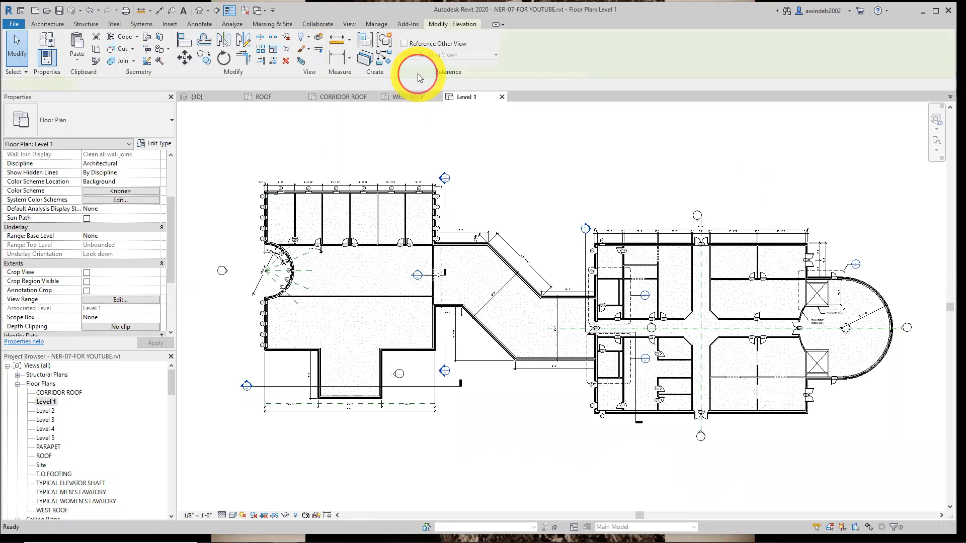
left_click(122, 117)
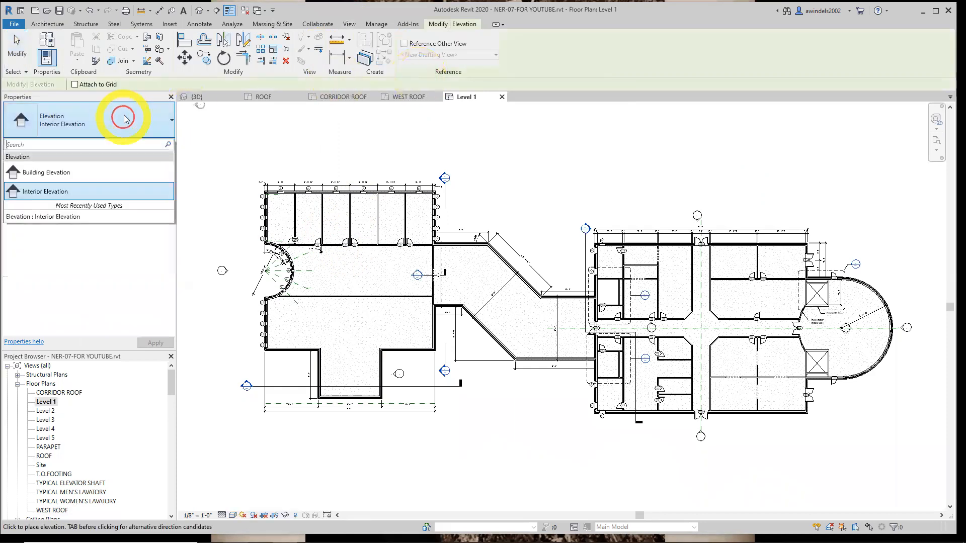
left_click(55, 173)
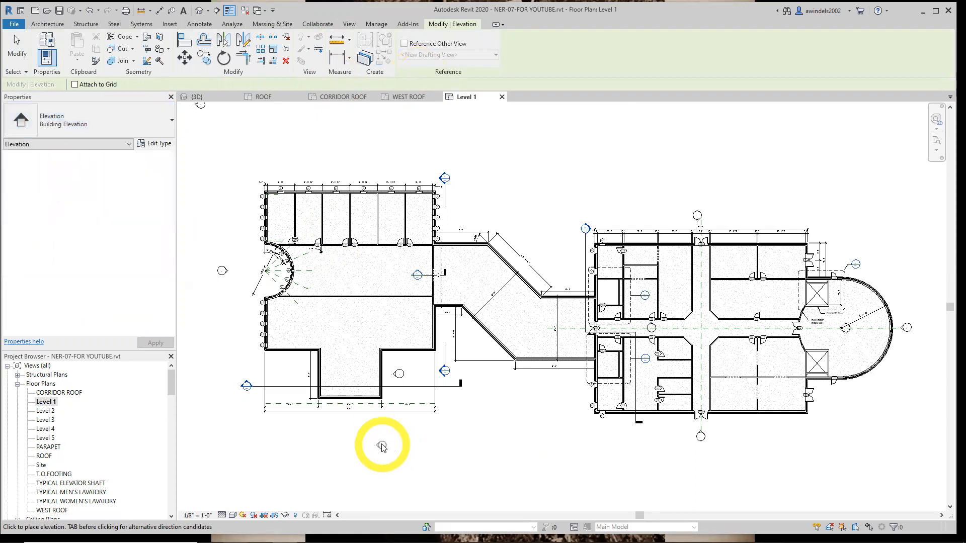
scroll(352, 420, "up", 2)
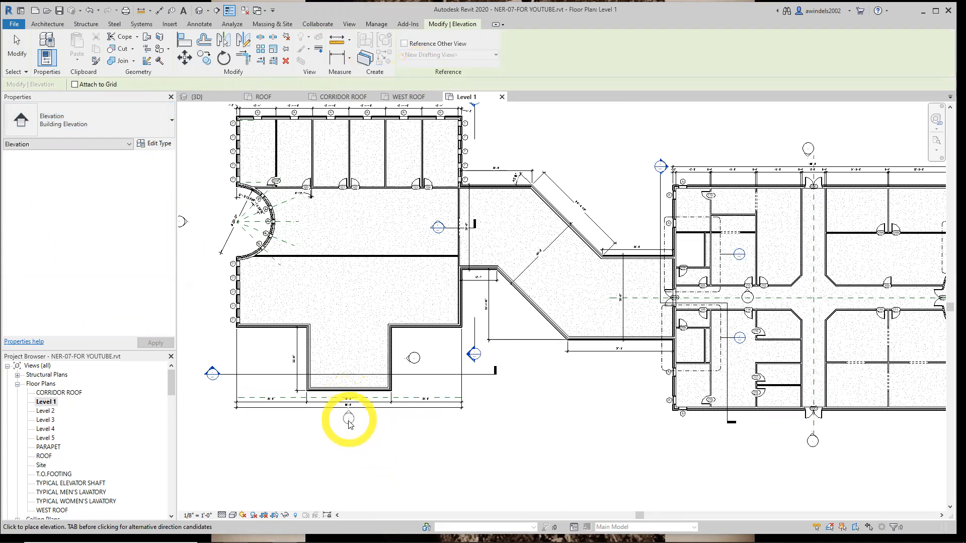
left_click(349, 431)
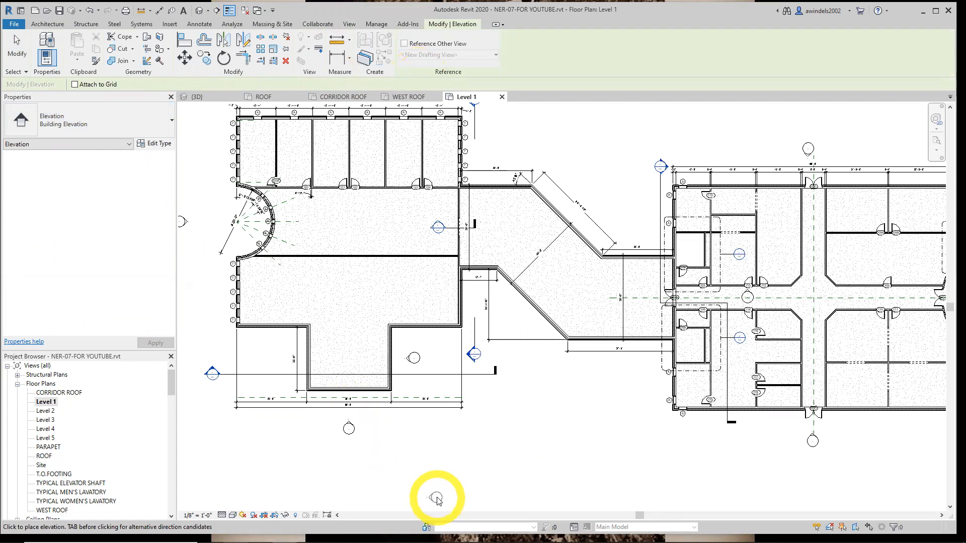
key("Escape")
key("Escape")
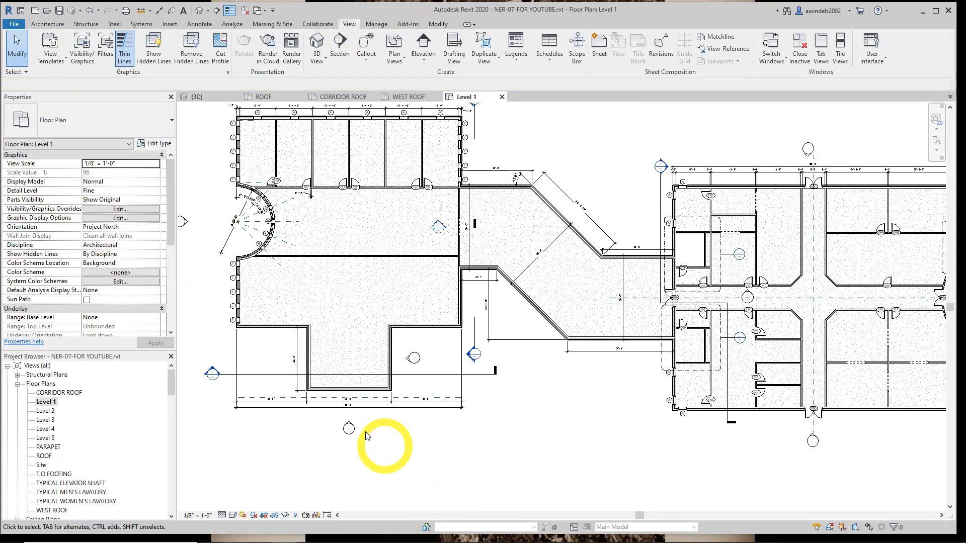
Shorten the new elevation's extent to just past the west building's east side and deepen its far clip to about 51'
left_click(349, 426)
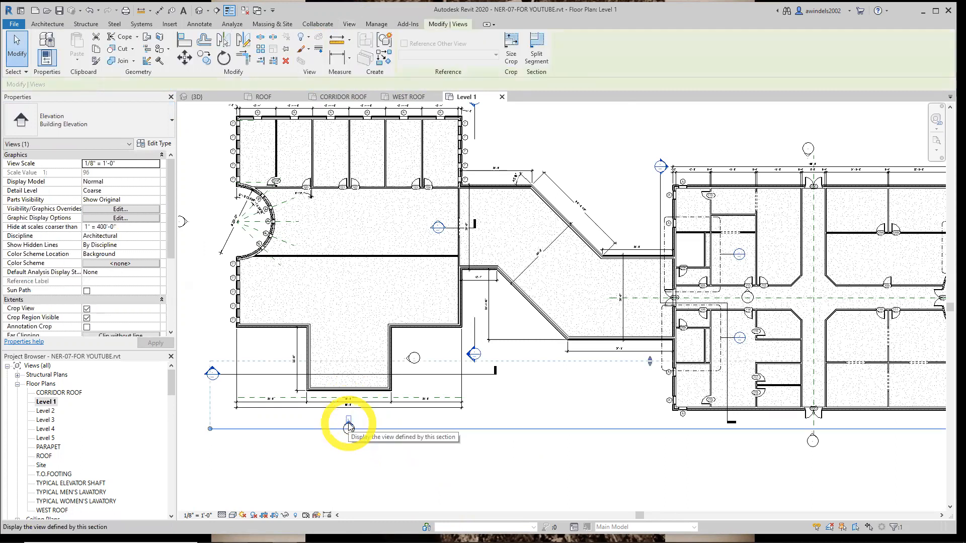
scroll(349, 427, "down", 5)
left_click_drag(629, 426, 412, 432)
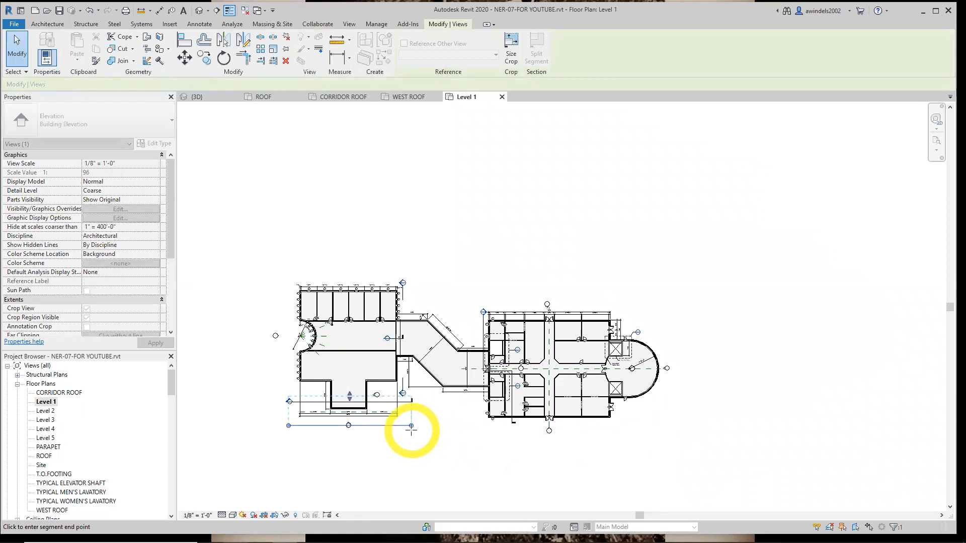
left_click_drag(349, 396, 355, 360)
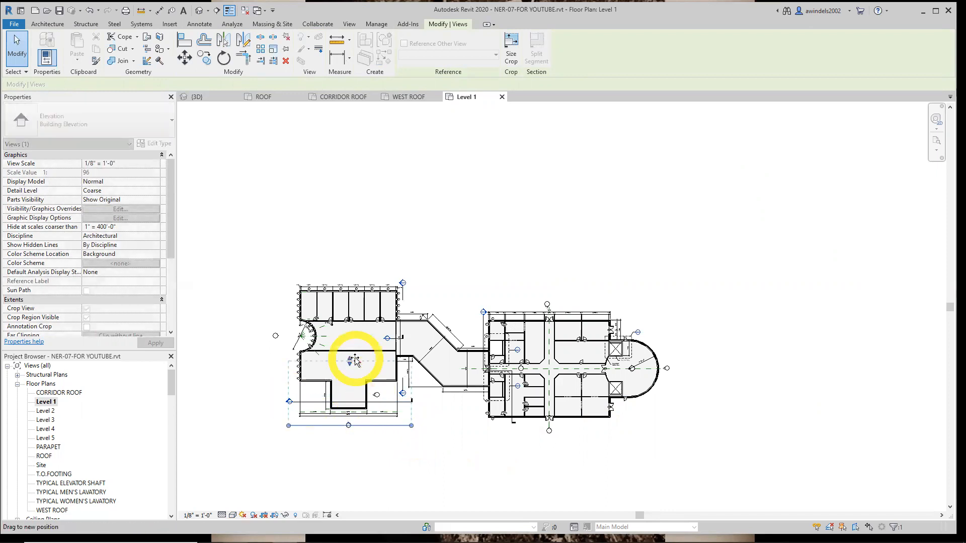
left_click_drag(354, 363, 355, 366)
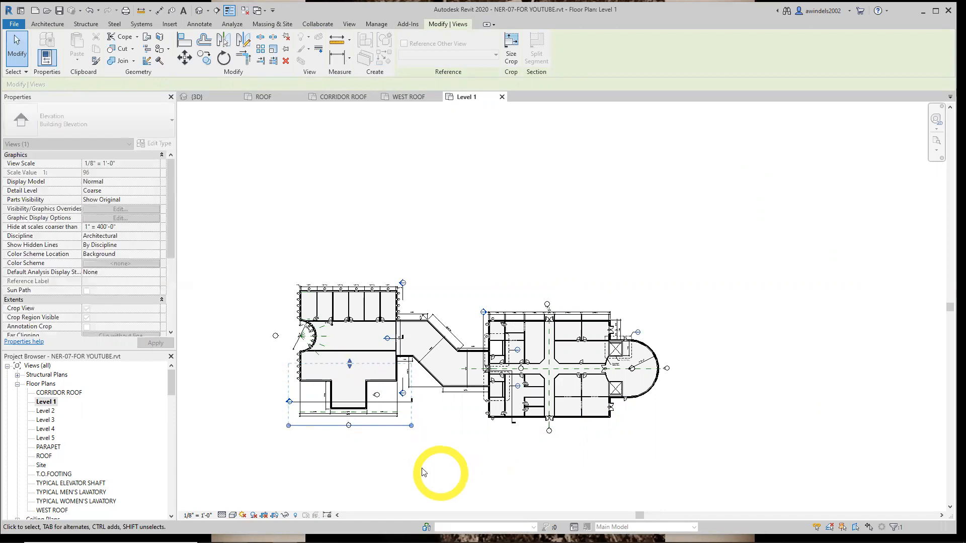
scroll(352, 424, "up", 5)
middle_click_drag(414, 458, 473, 457)
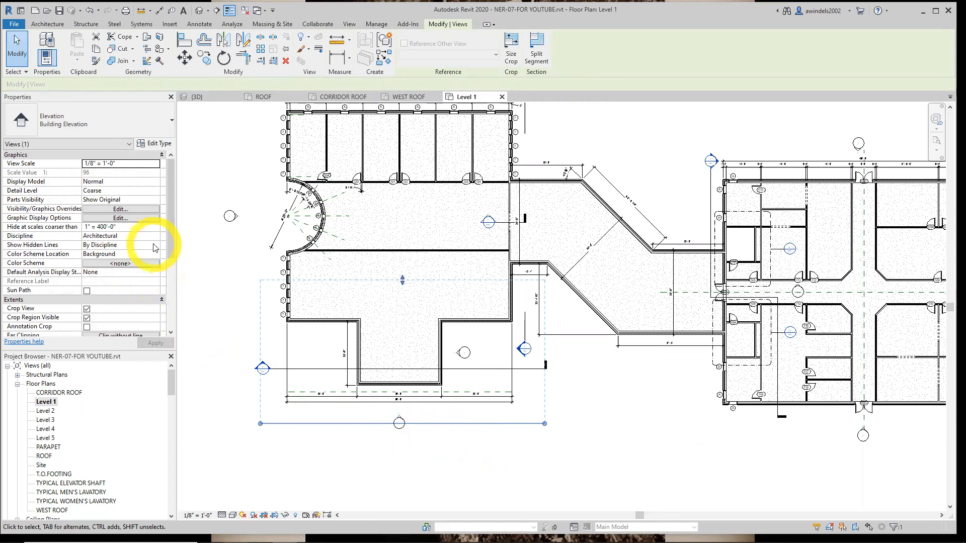
key("Escape")
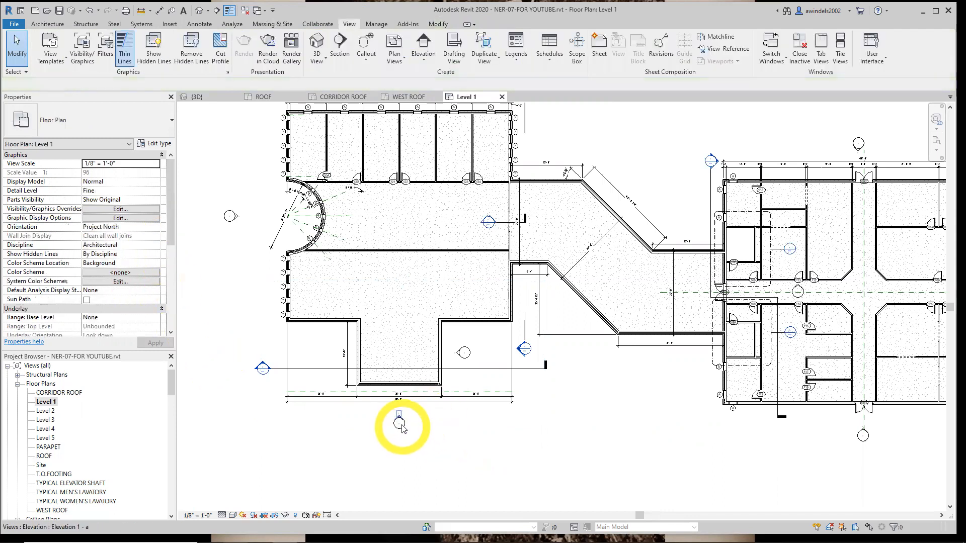
Rename the new building elevation view to SOUTH ELEVATION ENTRY
left_click(399, 422)
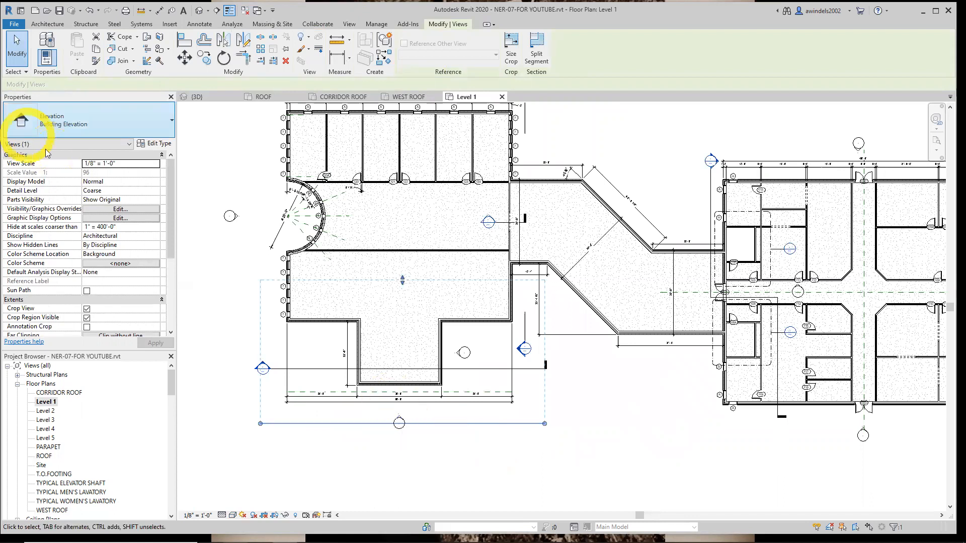
left_click_drag(169, 212, 168, 299)
left_click(124, 254)
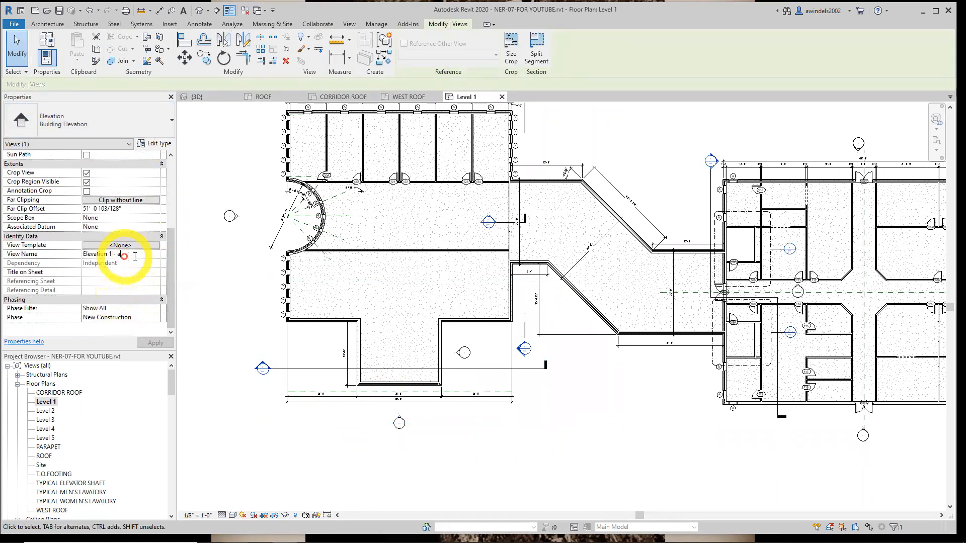
left_click_drag(169, 384, 169, 404)
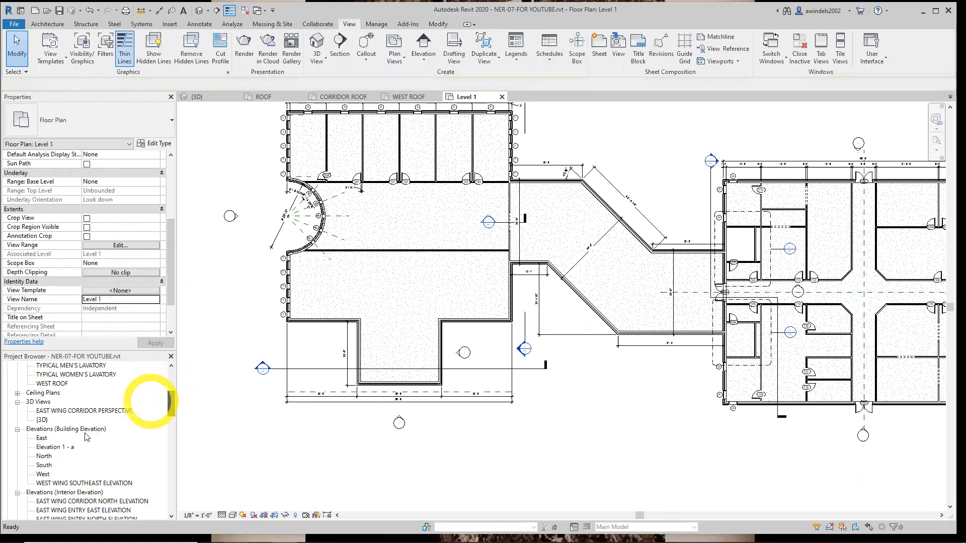
left_click(68, 449)
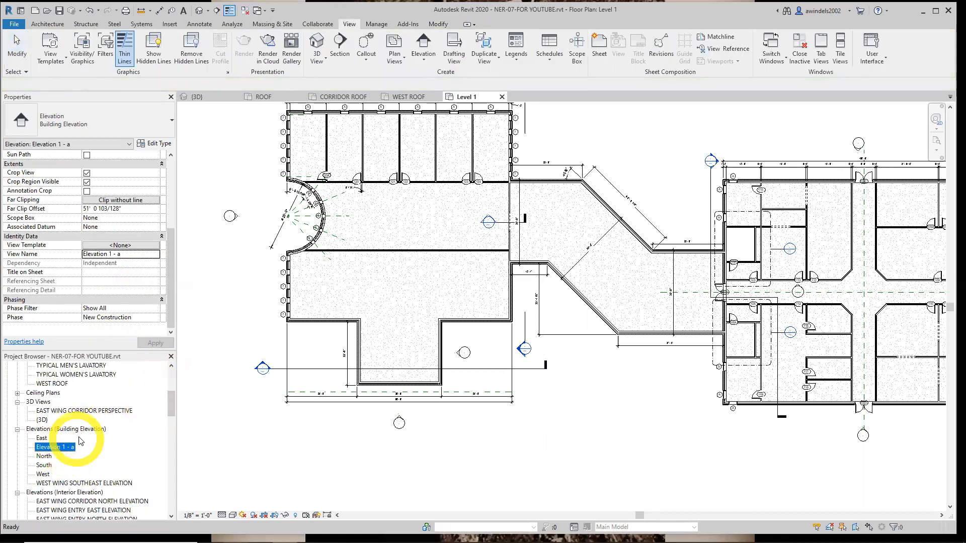
left_click(130, 255)
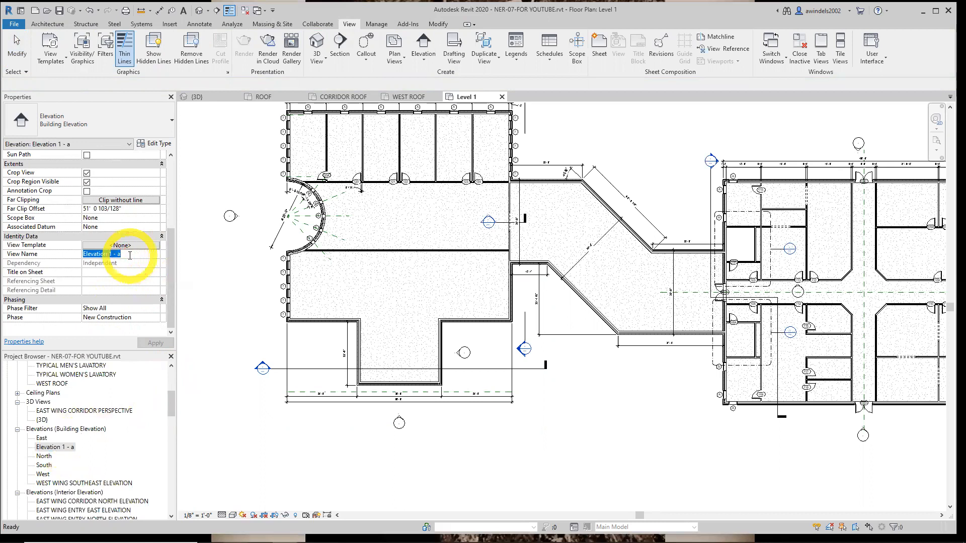
type("southy")
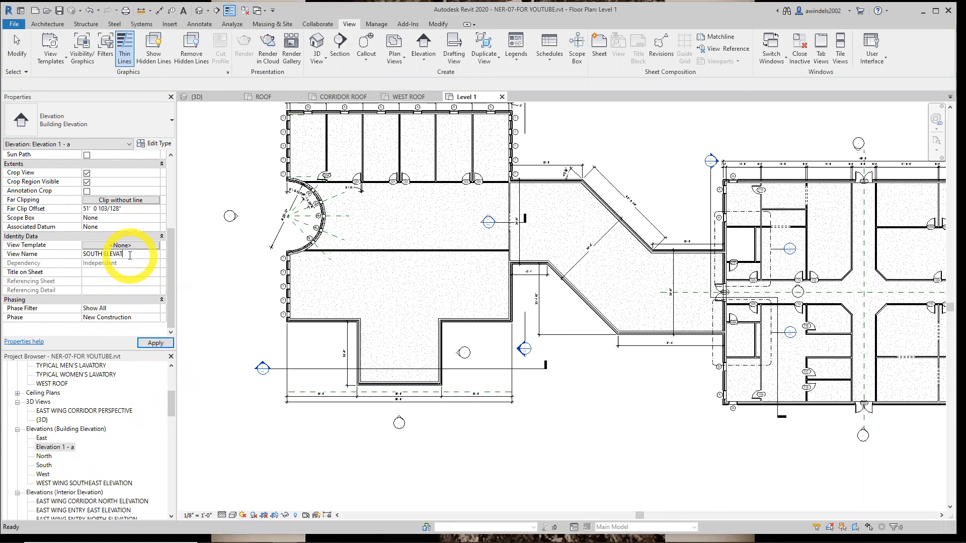
key("Return")
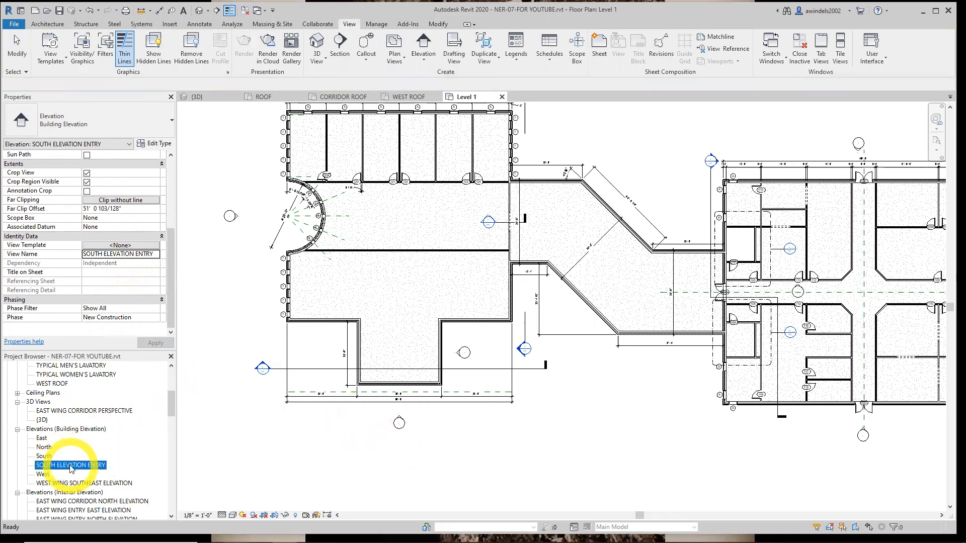
Open the SOUTH ELEVATION ENTRY view and set its detail level to Fine and its scale to 1/2" = 1'-0"
double_click(400, 420)
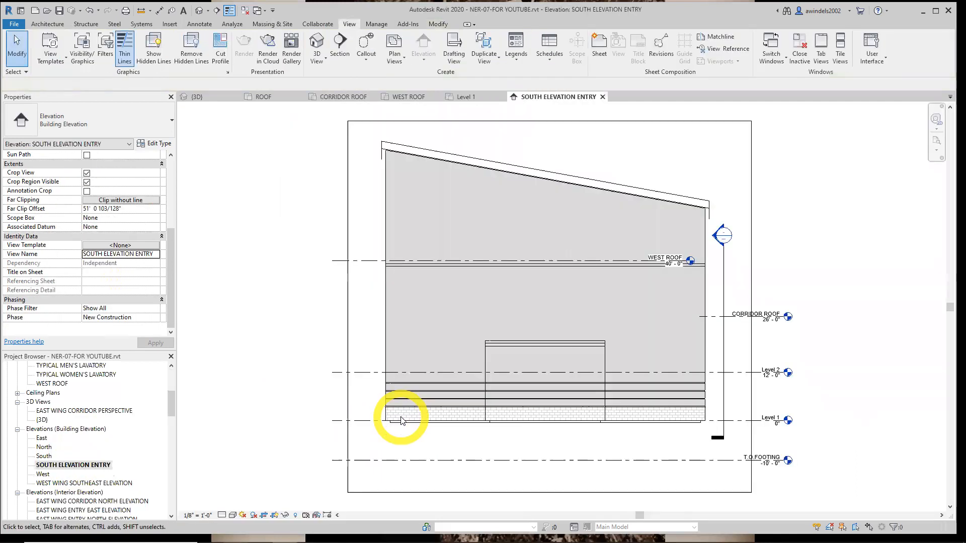
middle_click_drag(501, 425, 437, 430)
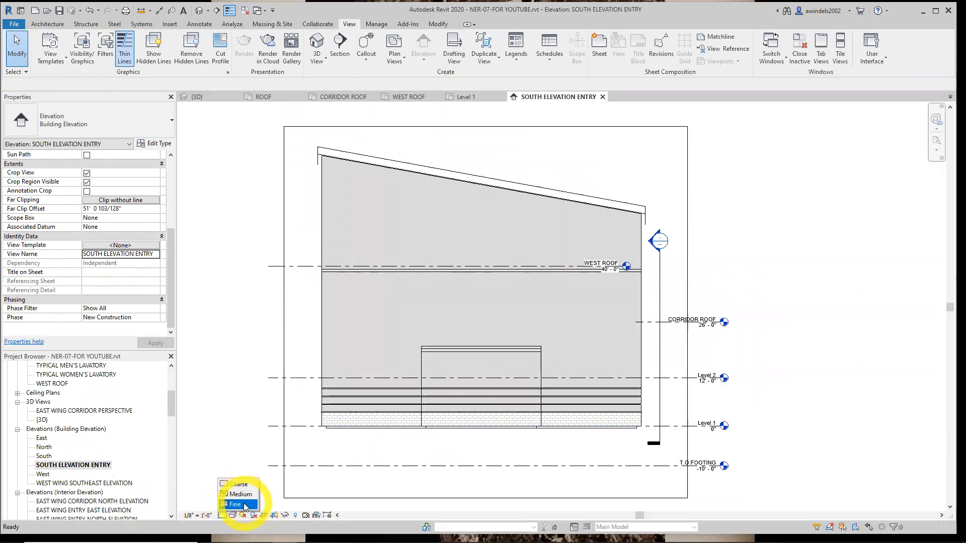
left_click(195, 516)
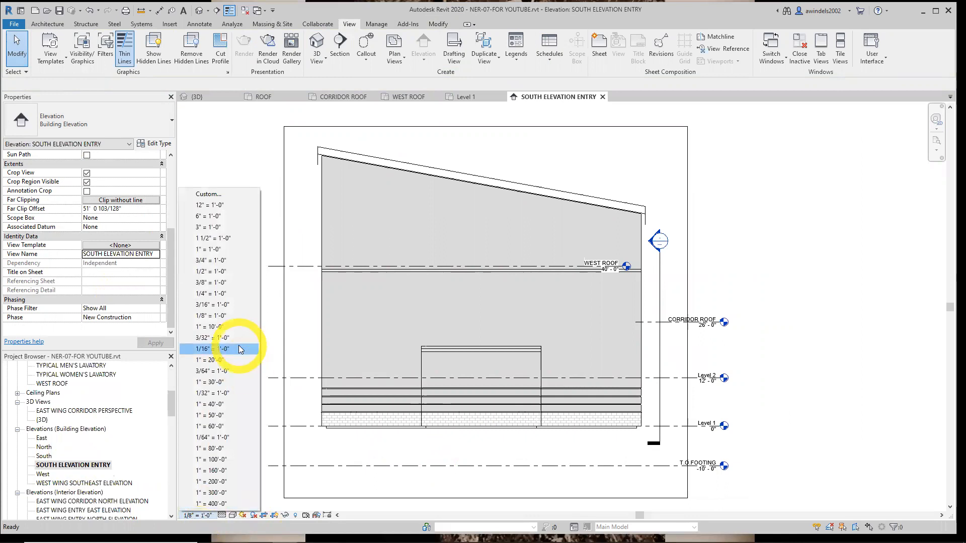
left_click(235, 272)
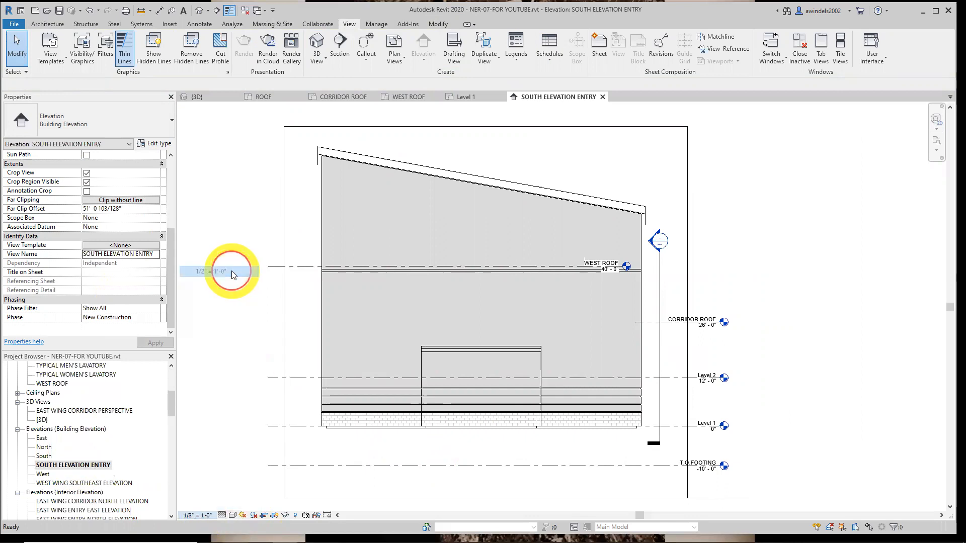
scroll(636, 390, "up", 2)
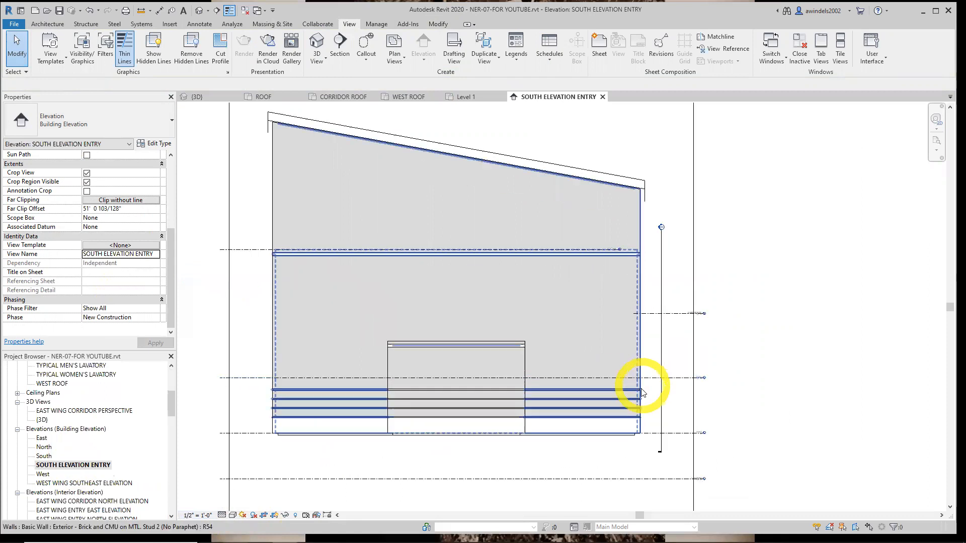
In the Level 1 floor plan, set the reference plane south of the west building's entry to 1'-6" from the entry's south wall
scroll(628, 398, "up", 1)
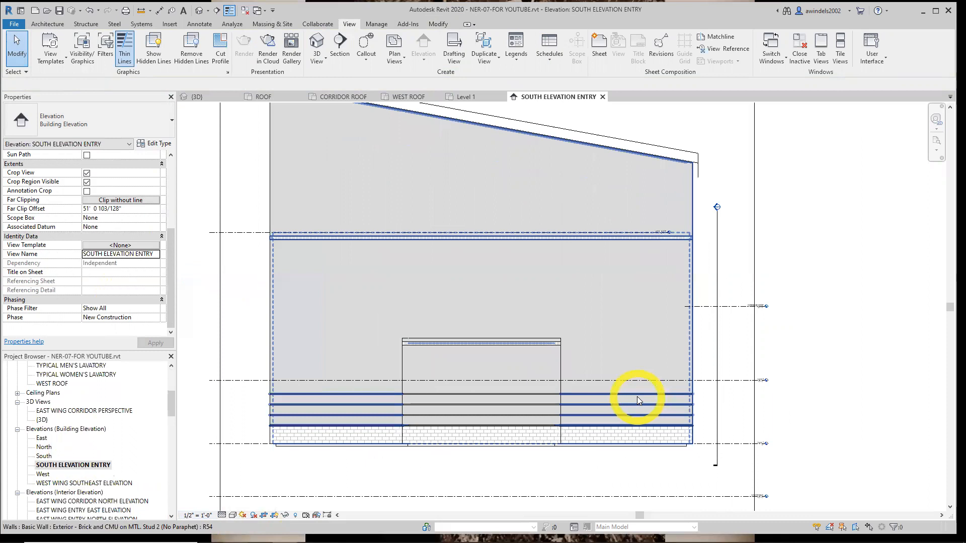
middle_click_drag(627, 399, 701, 434)
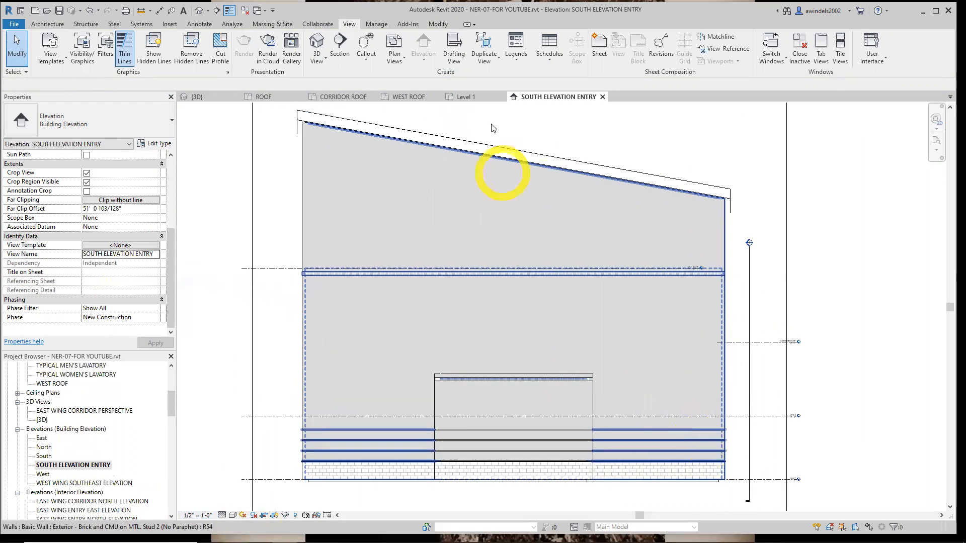
left_click(465, 97)
scroll(411, 368, "up", 2)
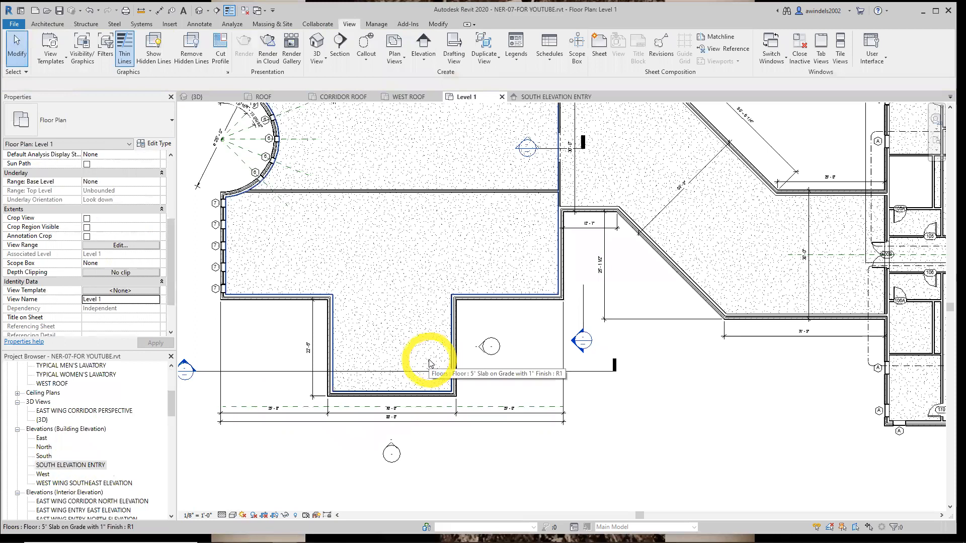
middle_click_drag(418, 371, 442, 369)
scroll(378, 403, "up", 1)
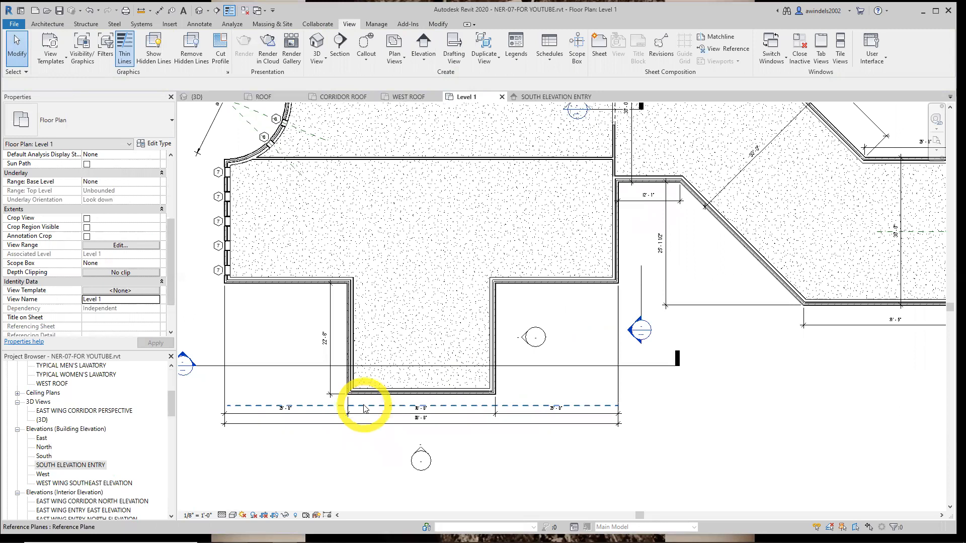
left_click(364, 408)
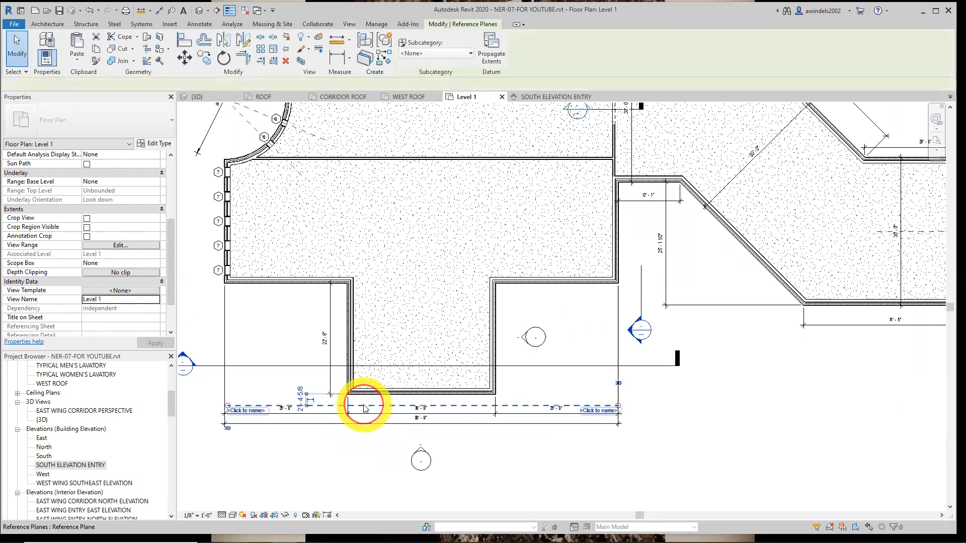
scroll(303, 398, "up", 7)
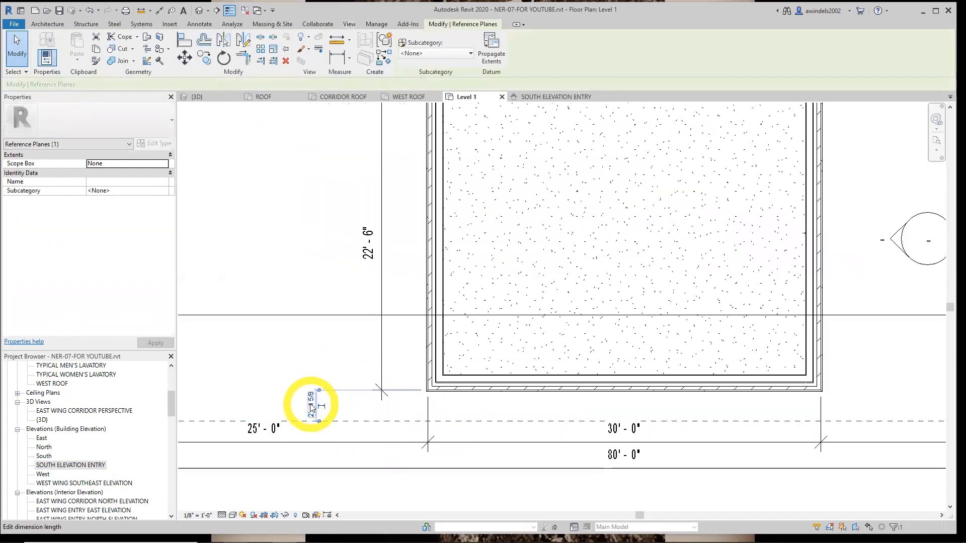
left_click(310, 403)
type("1 6")
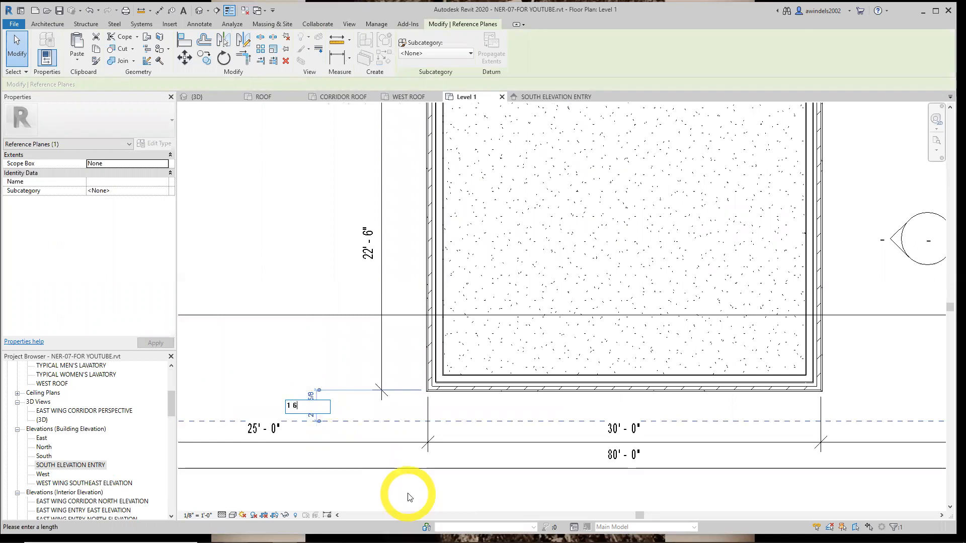
key("Return")
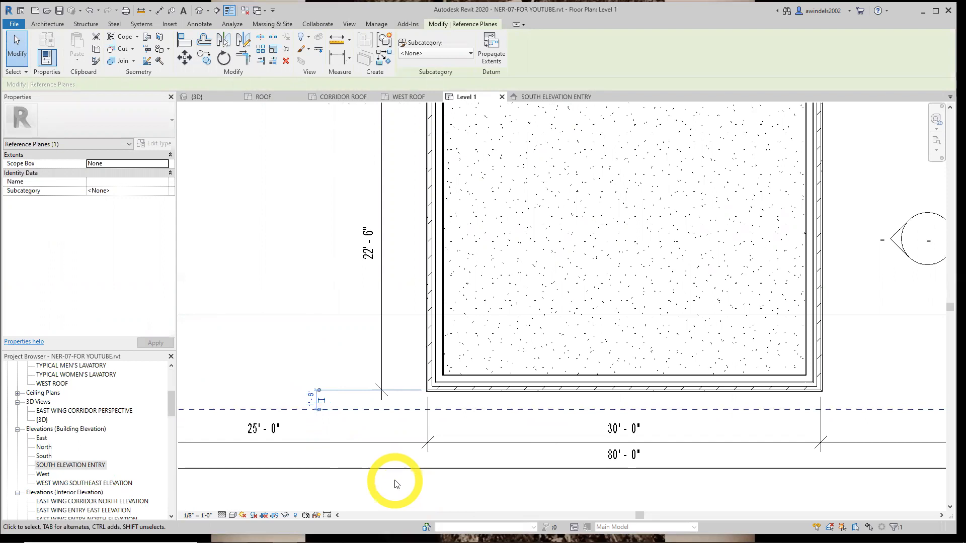
left_click(395, 482)
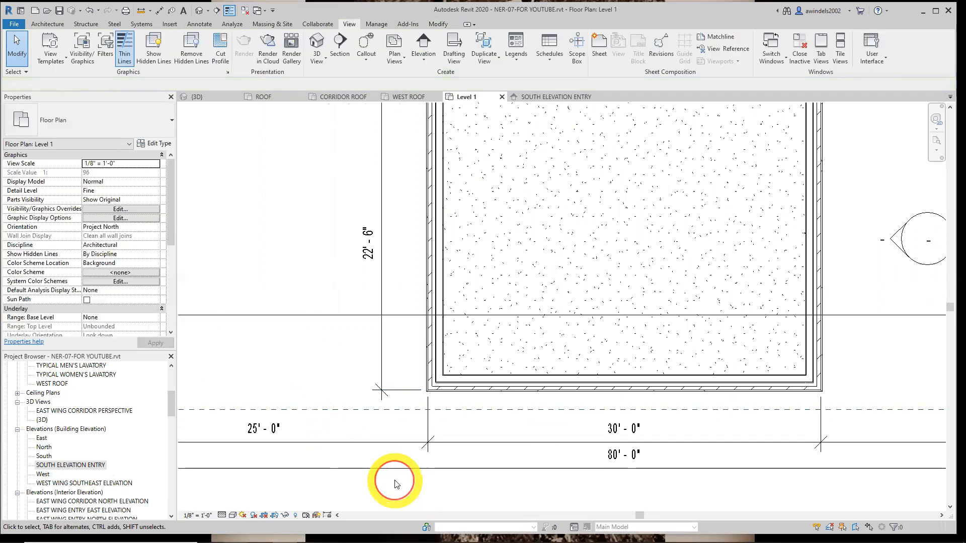
Name the reference plane in front of the entry's south wall South Entry Overhang
left_click(356, 410)
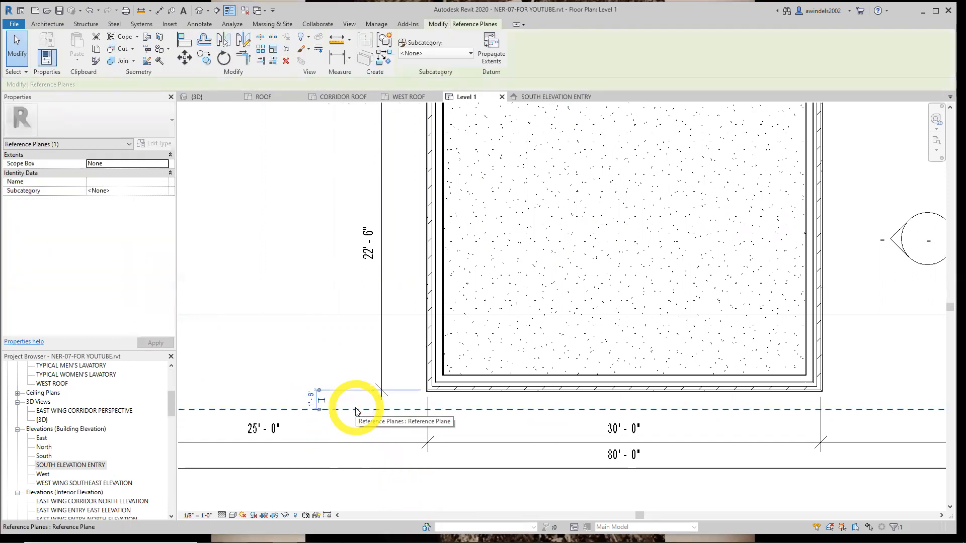
key("Escape")
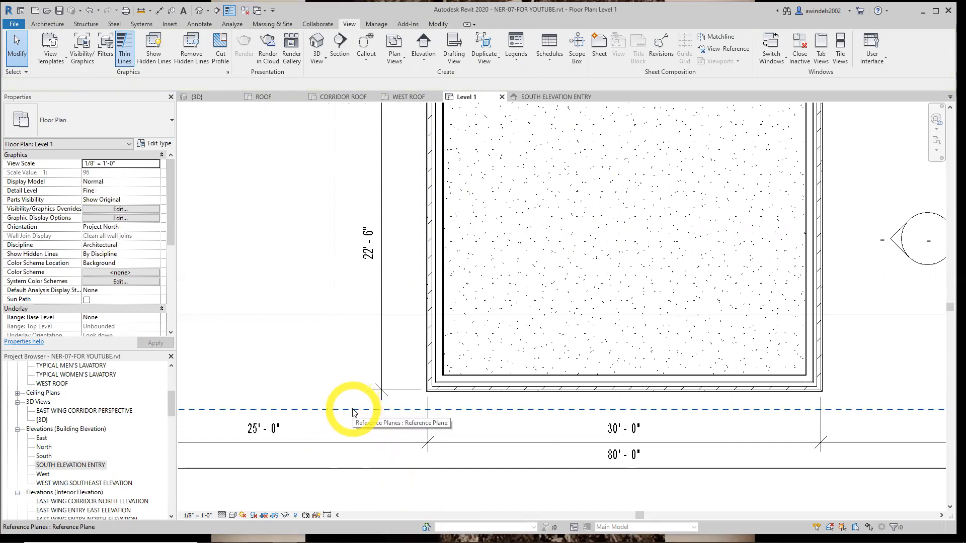
left_click(353, 411)
scroll(354, 418, "down", 2)
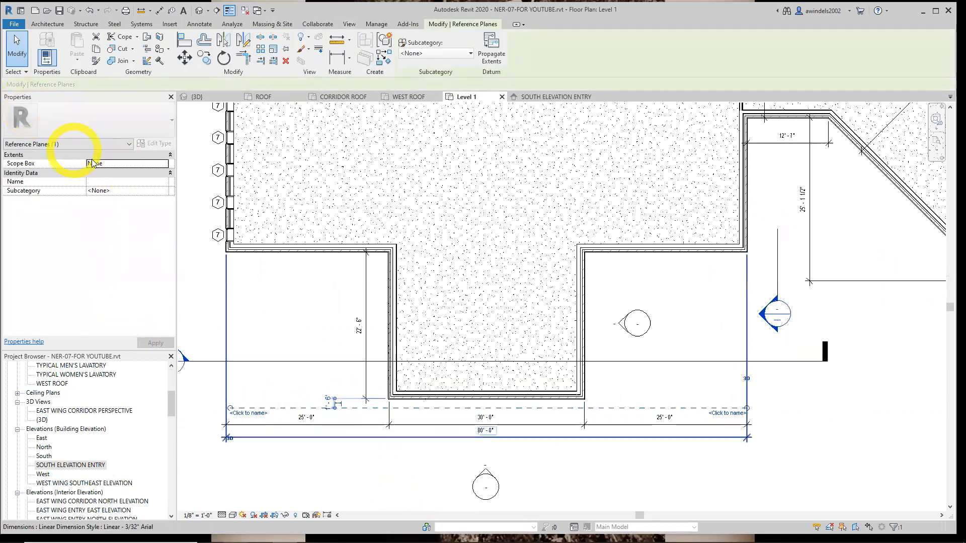
left_click(262, 415)
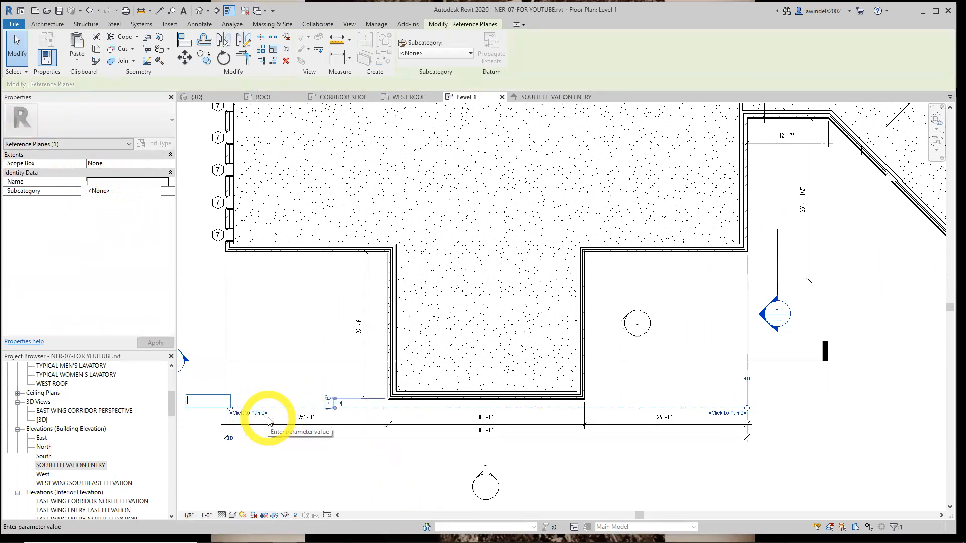
type("s0")
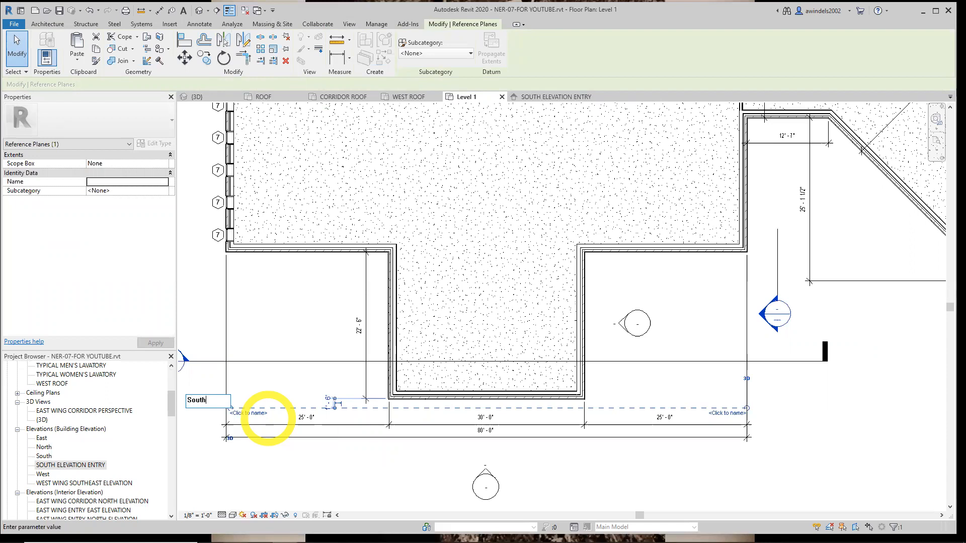
type("ry Overhang")
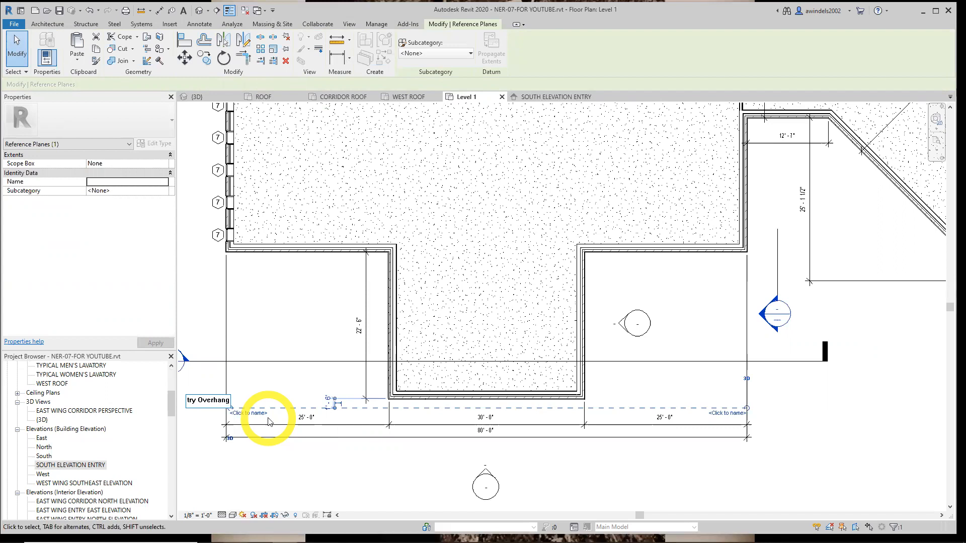
key("Return")
left_click(252, 413)
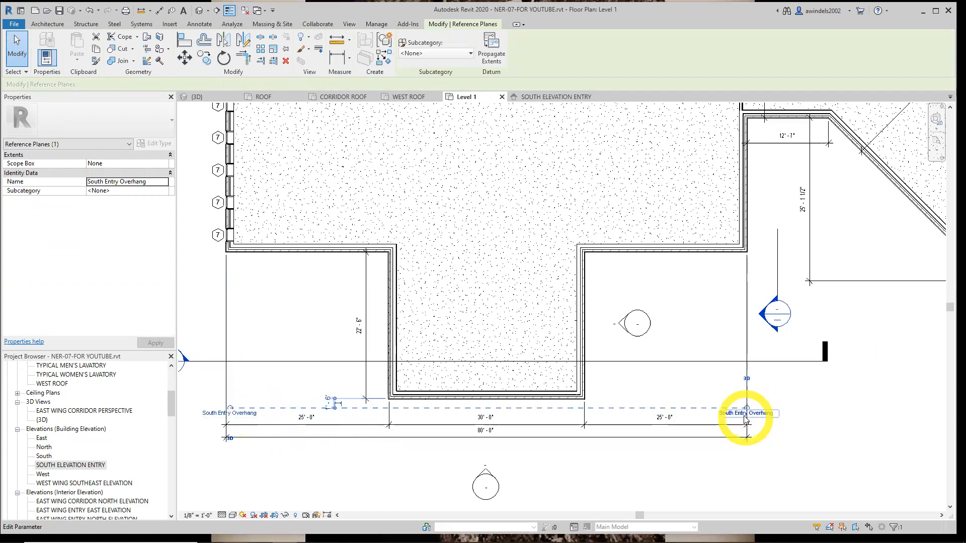
left_click(141, 185)
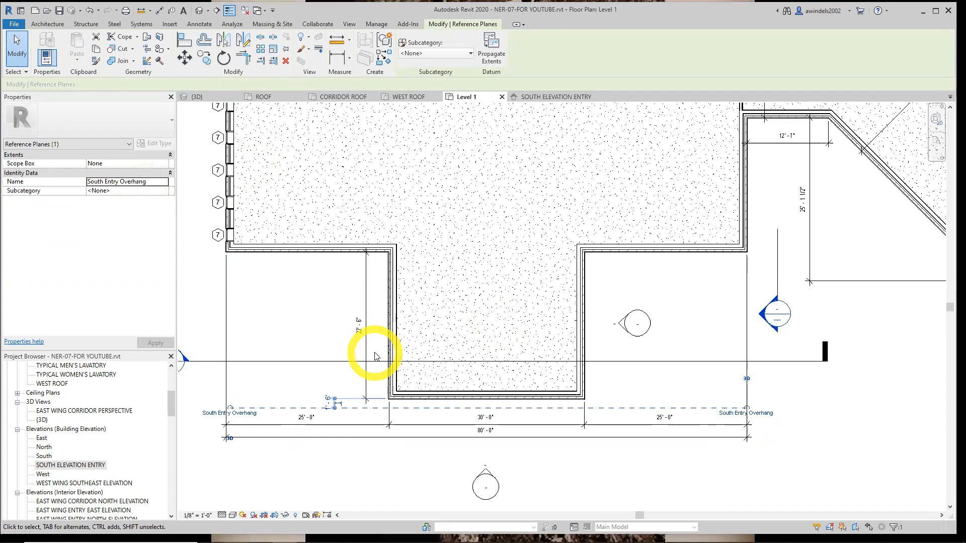
key("Escape")
middle_click_drag(514, 307, 558, 333)
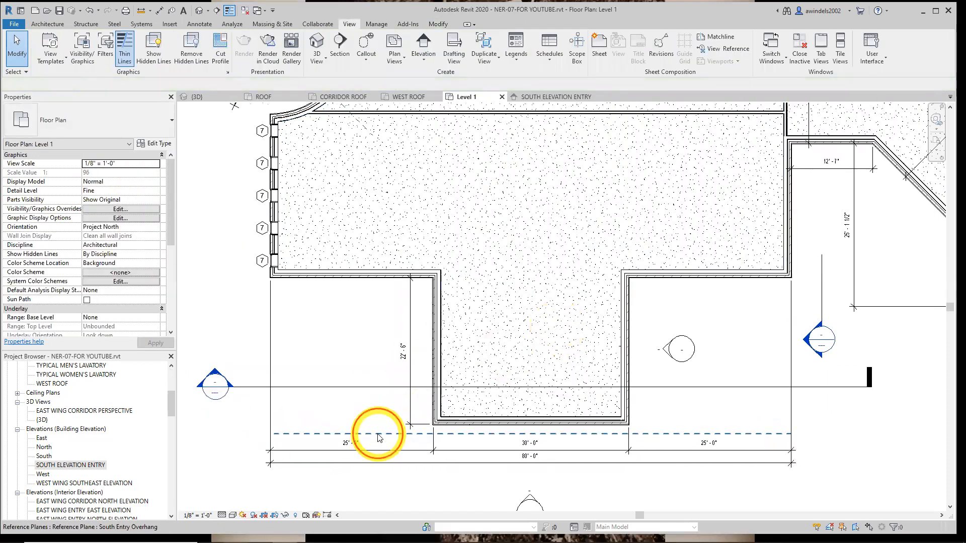
left_click(377, 434)
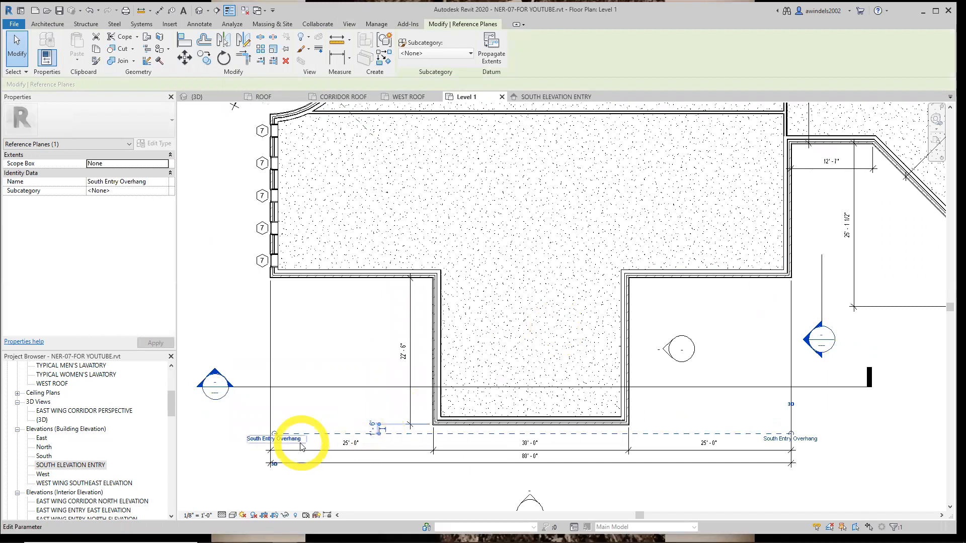
key("Escape")
left_click(318, 434)
key("Escape")
middle_click_drag(343, 436, 285, 429)
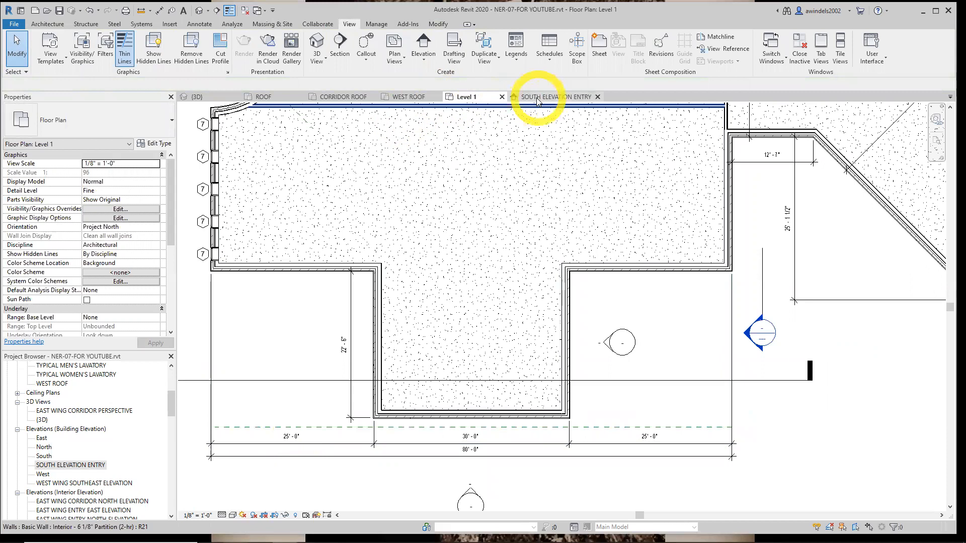
In the SOUTH ELEVATION ENTRY view, start a Roof by Extrusion with the South Entry Overhang reference plane as its named work plane
left_click(536, 96)
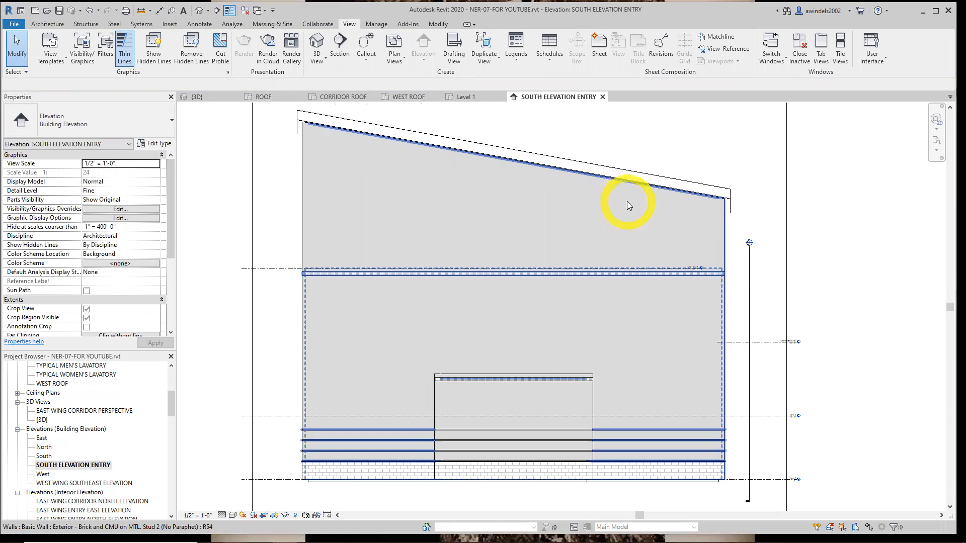
key("Escape")
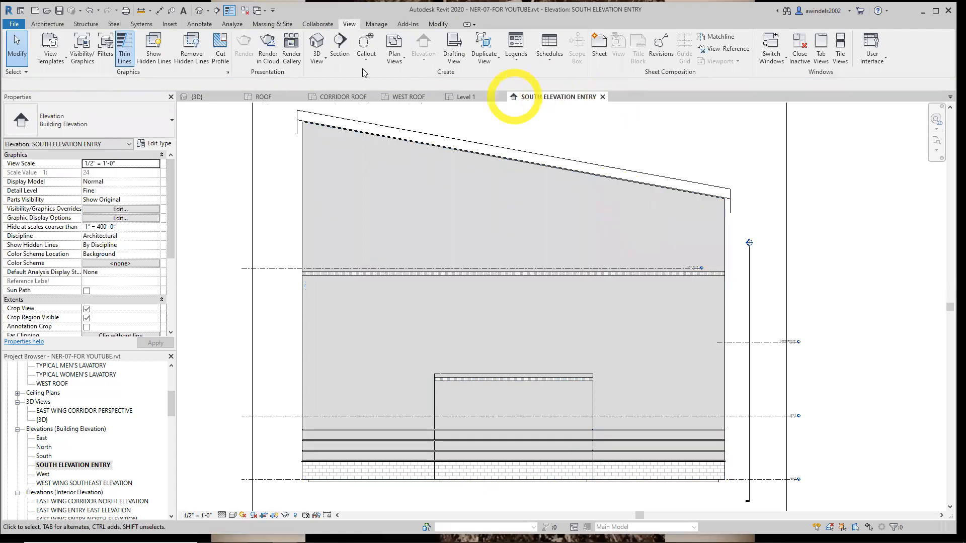
middle_click_drag(443, 128, 432, 132)
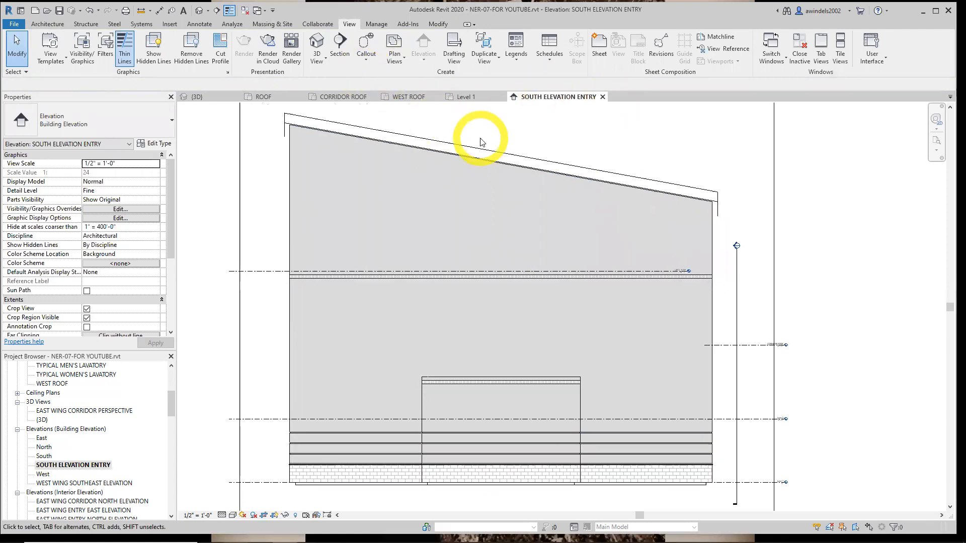
left_click(45, 25)
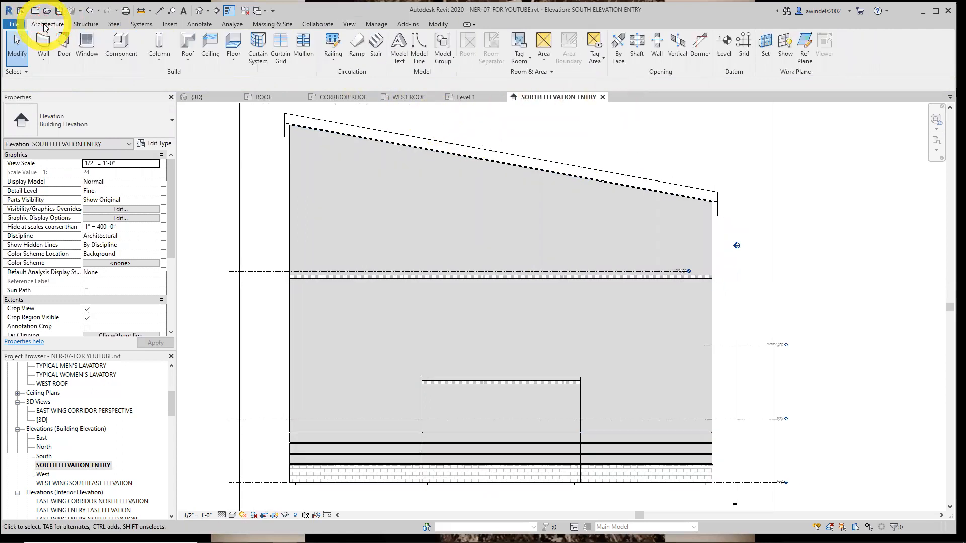
left_click(188, 56)
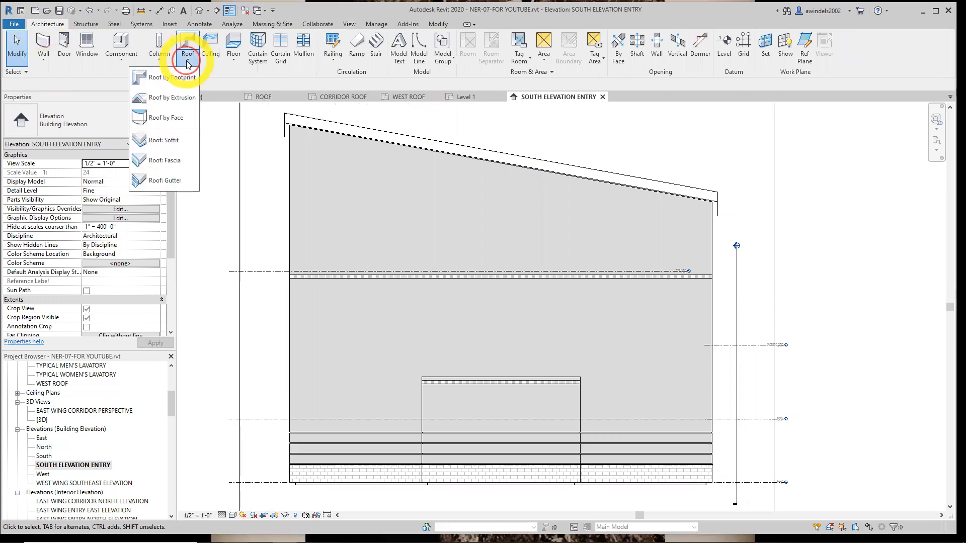
left_click(166, 98)
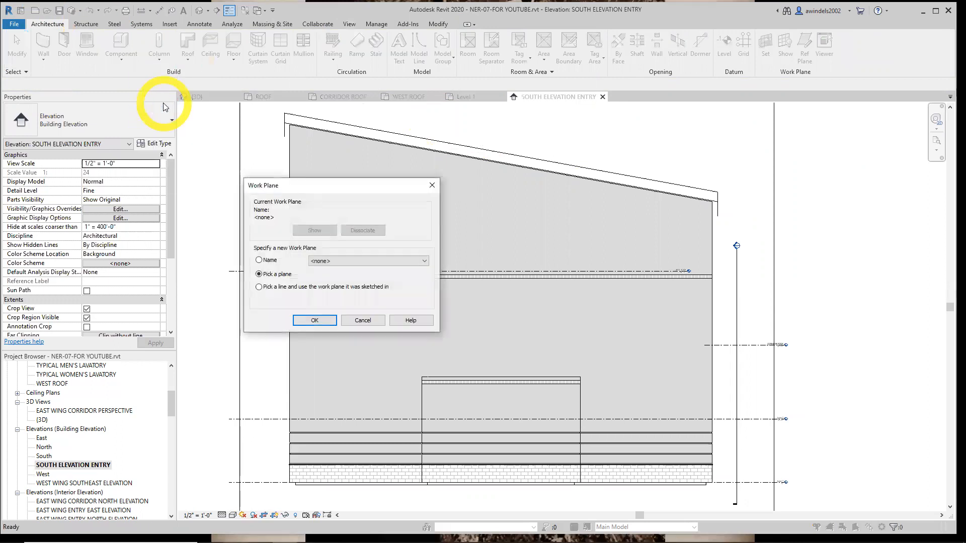
left_click_drag(332, 192, 348, 191)
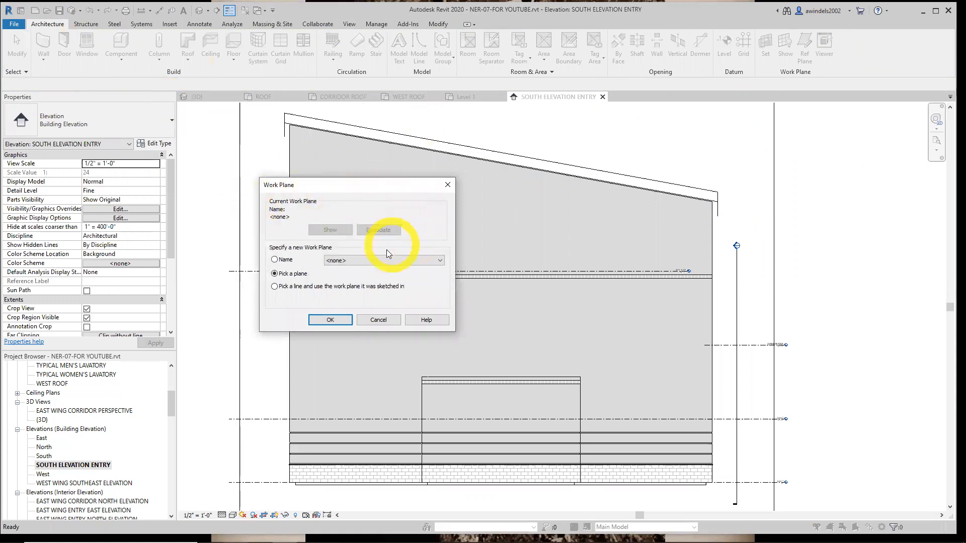
left_click(282, 260)
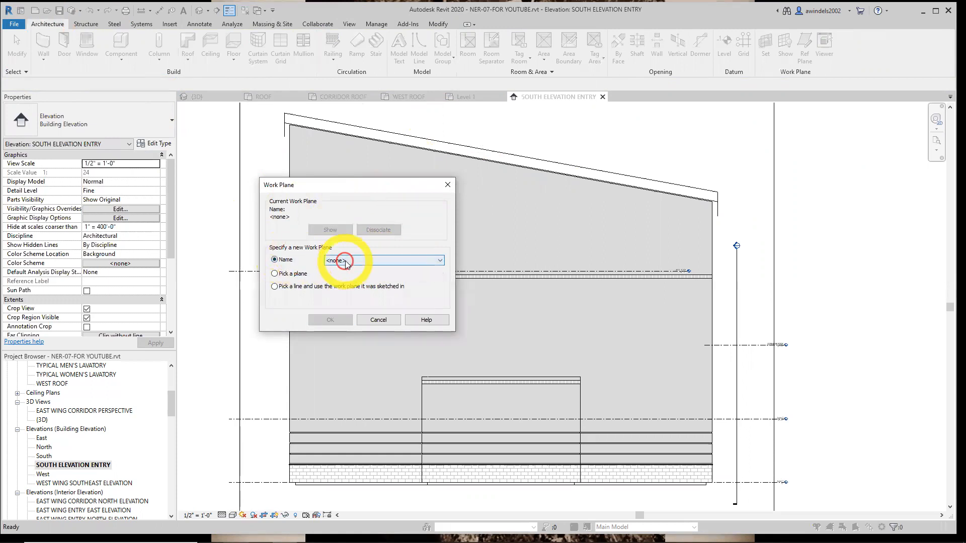
left_click(346, 261)
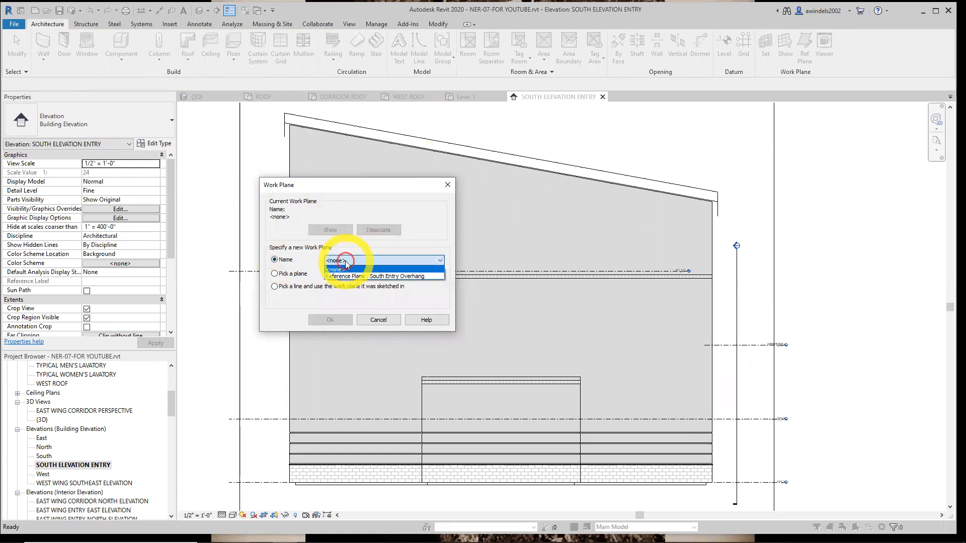
left_click(423, 279)
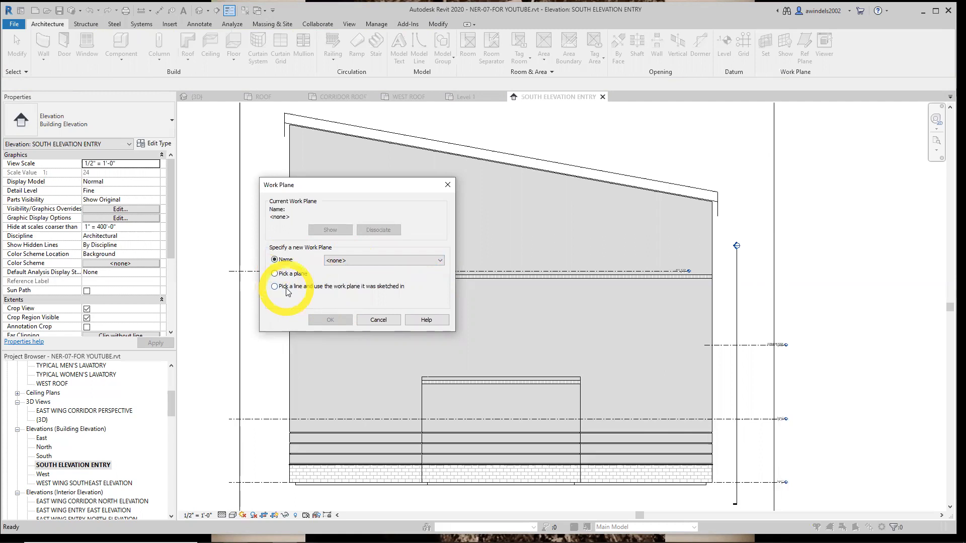
left_click(342, 261)
left_click(359, 281)
left_click(331, 319)
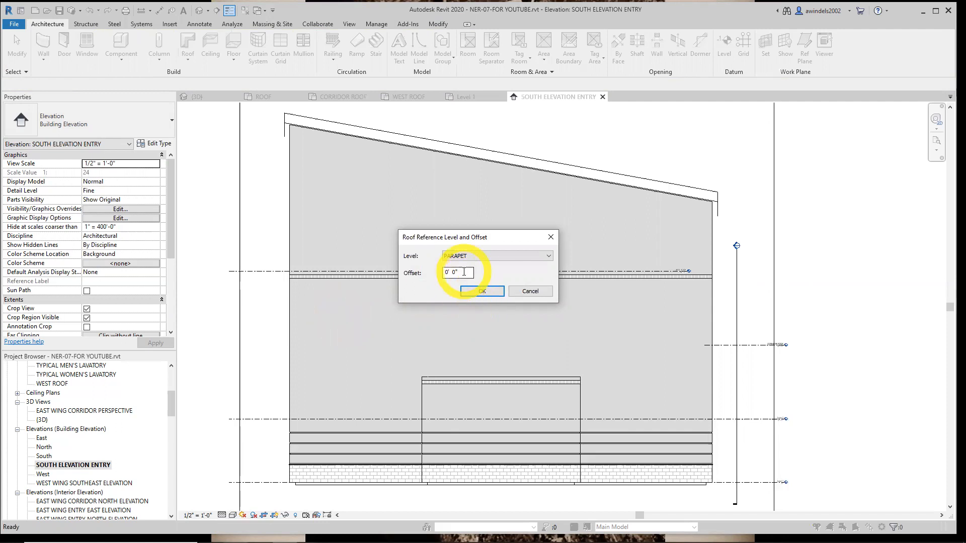
Set the extrusion roof's reference level to Level 3 and enter the profile sketch
left_click(506, 256)
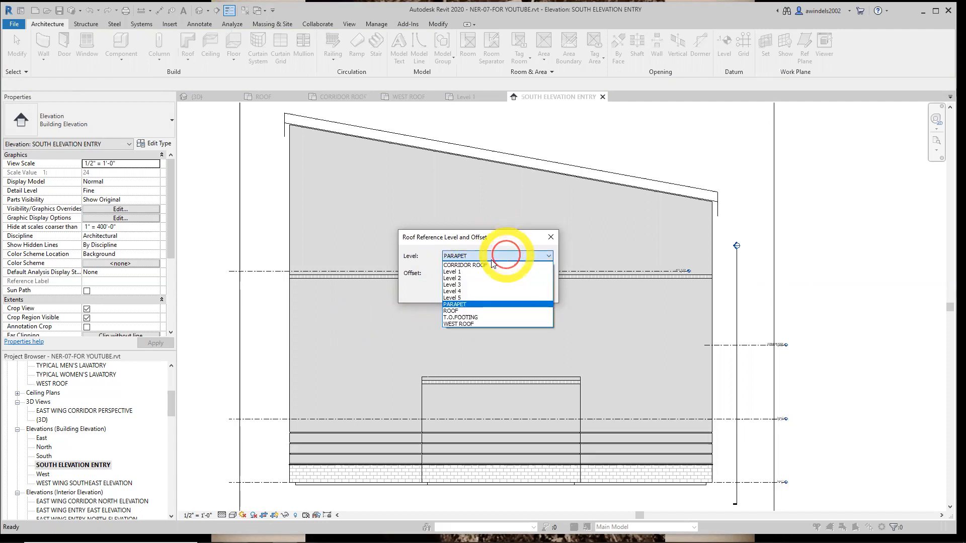
left_click(463, 289)
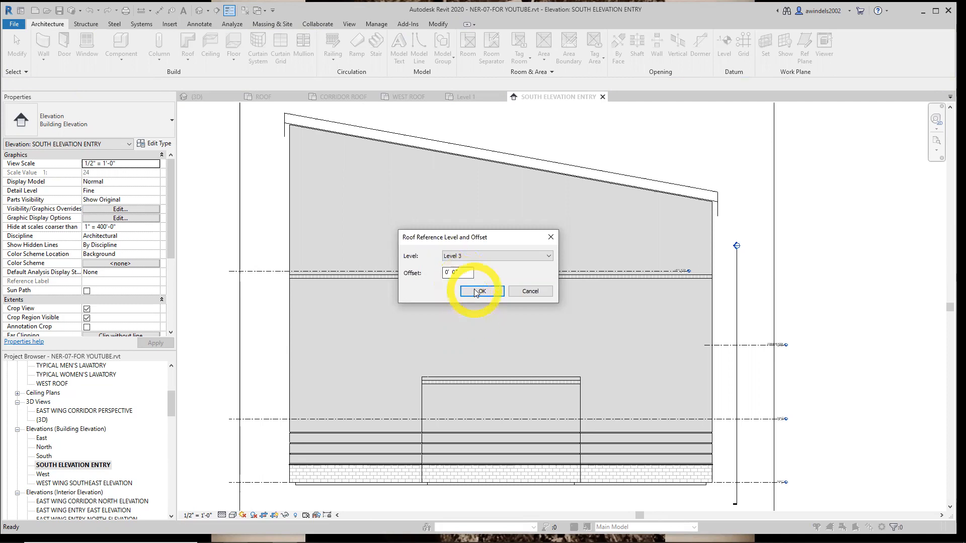
left_click(474, 289)
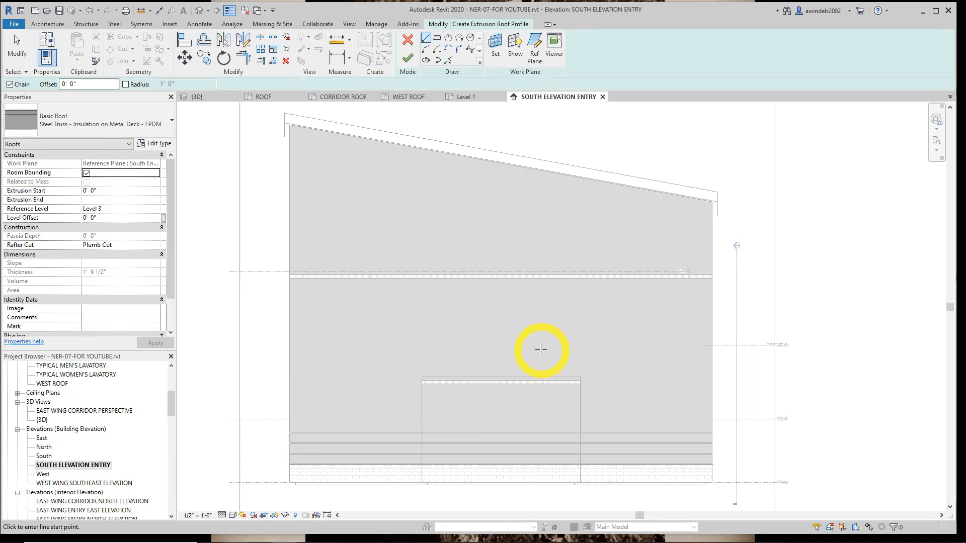
Add vertical reference planes offset 3'-0" outward from both side edges of the projecting south entry
left_click(537, 49)
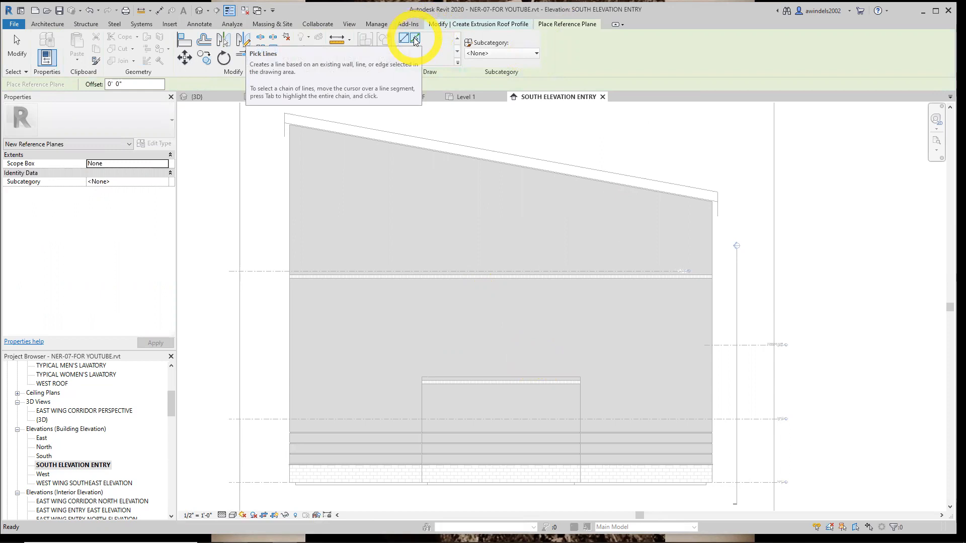
left_click(414, 40)
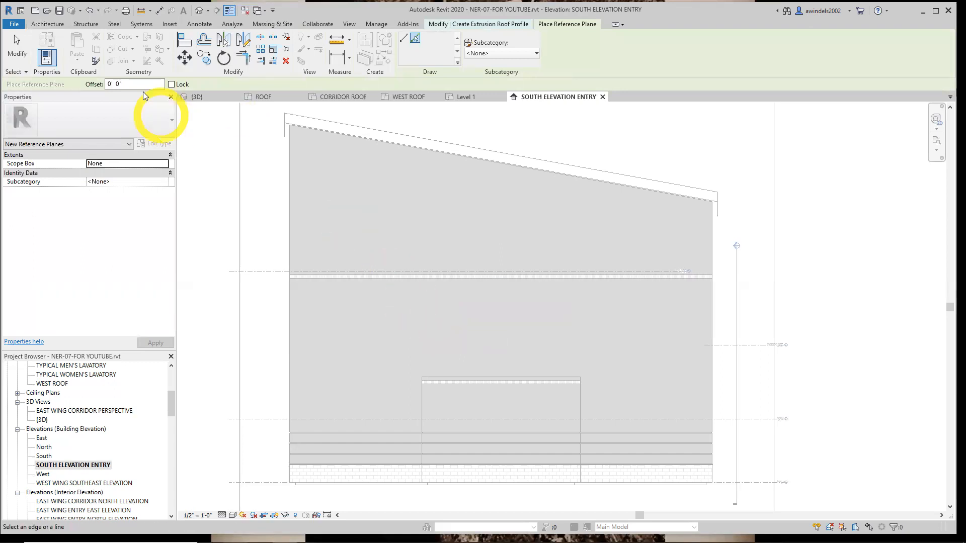
double_click(131, 84)
type("3")
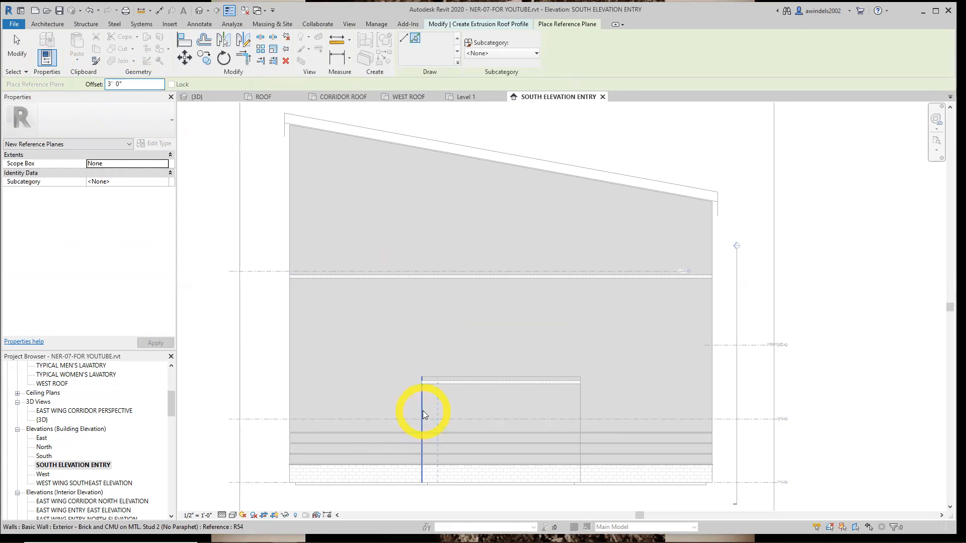
scroll(423, 412, "up", 2)
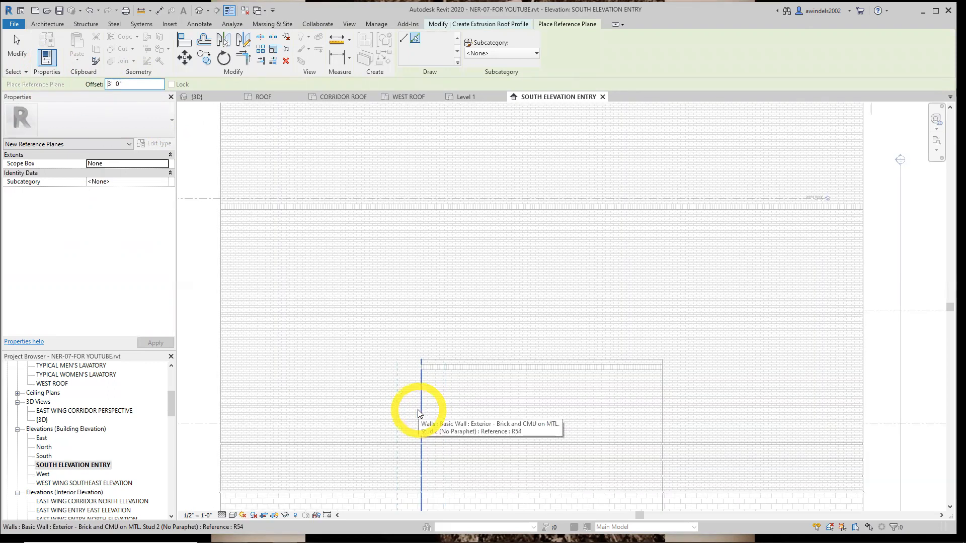
left_click(417, 409)
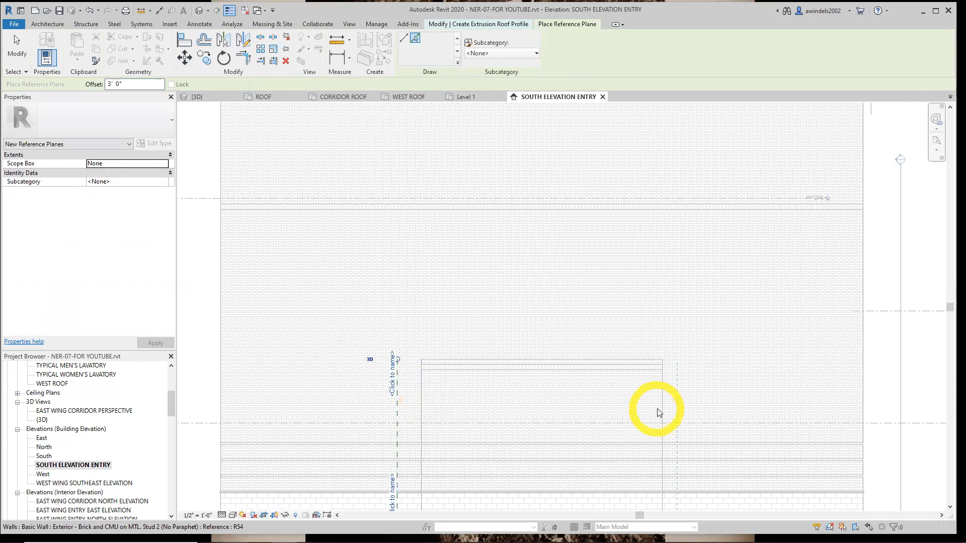
left_click(663, 412)
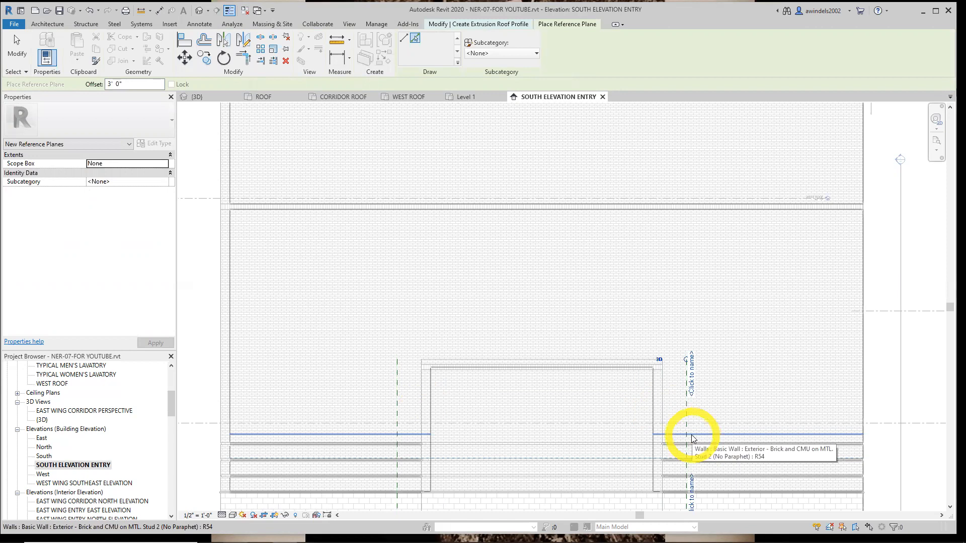
Add a horizontal reference plane offset 4'-0" above the top edge of the south entry wall
double_click(141, 84)
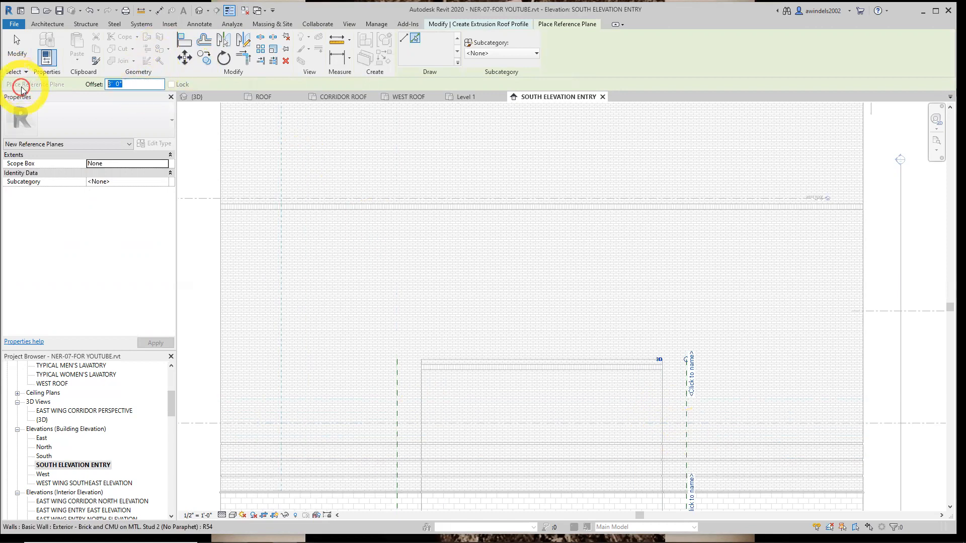
type("4")
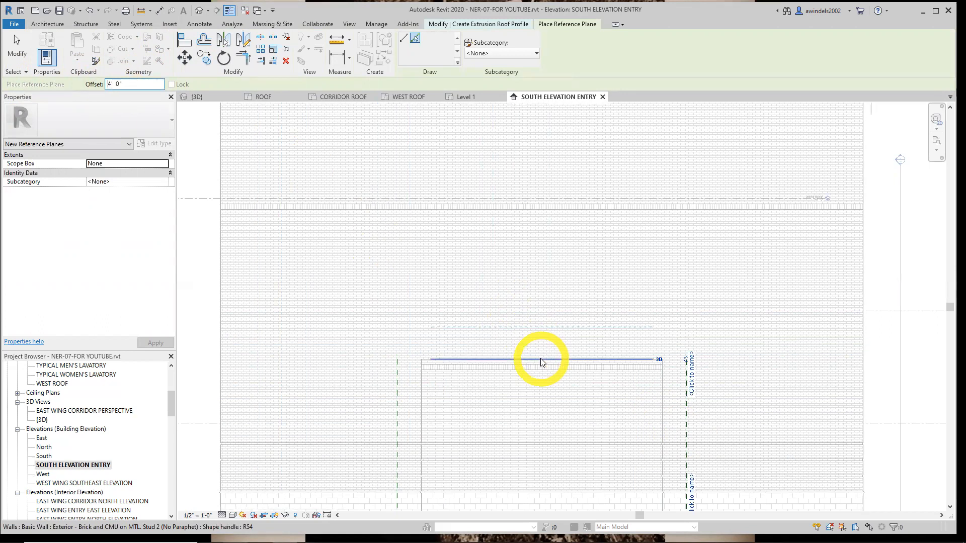
scroll(535, 361, "up", 4)
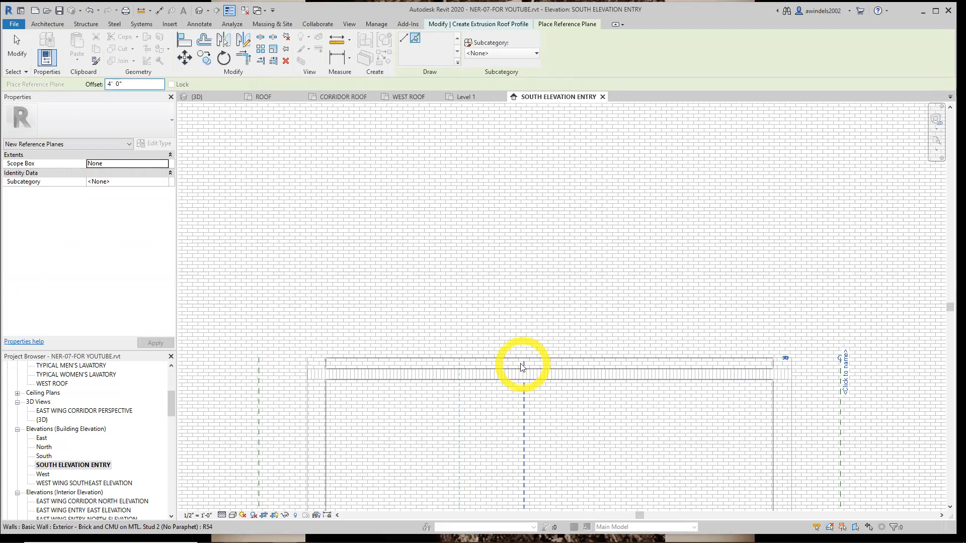
left_click(520, 358)
scroll(523, 357, "down", 4)
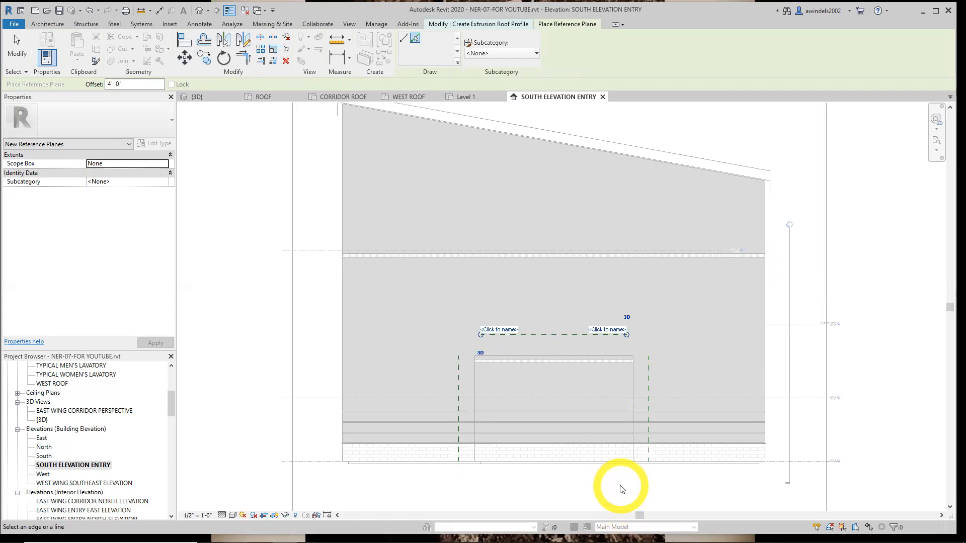
key("Escape")
key("Escape")
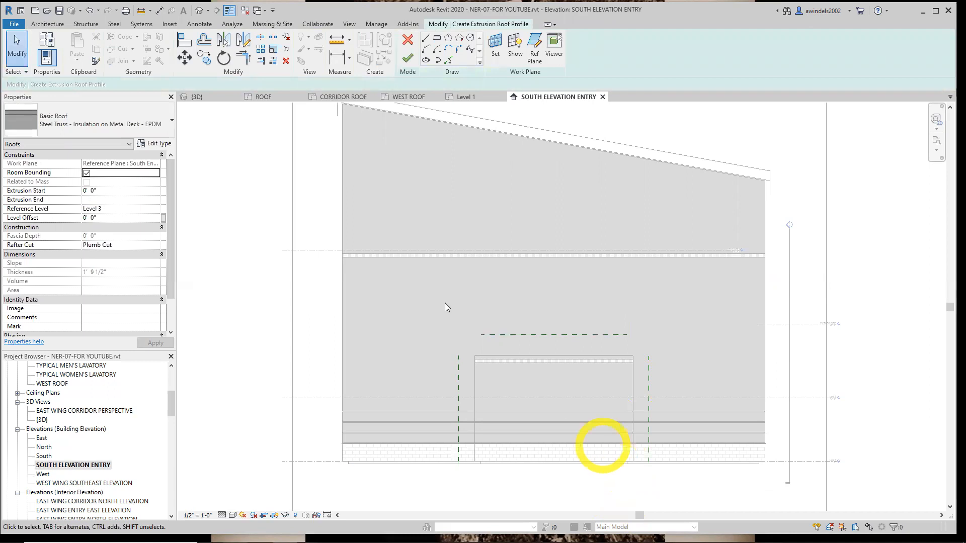
Duplicate the Steel Truss - Insulation on Metal Deck - EPDM roof type as Canopy Roof
left_click(159, 145)
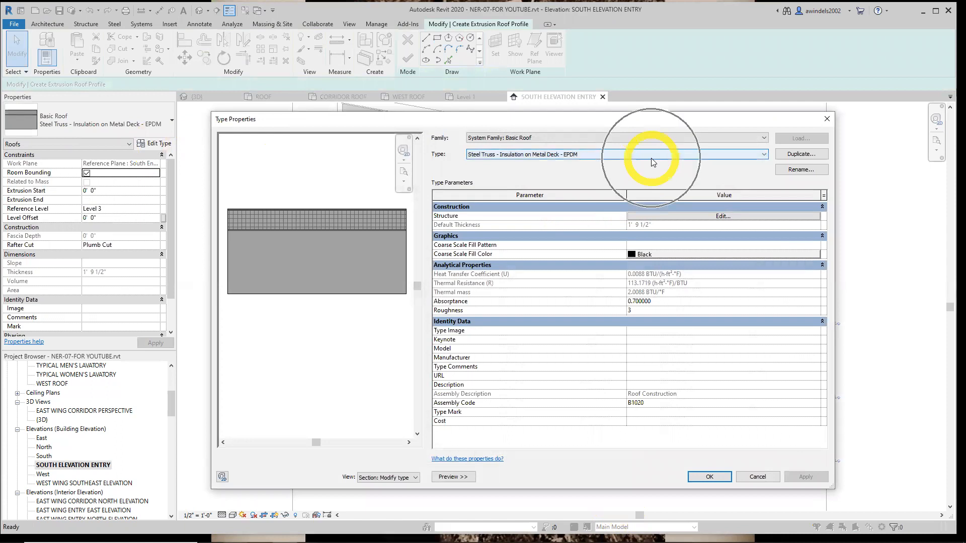
left_click(327, 223)
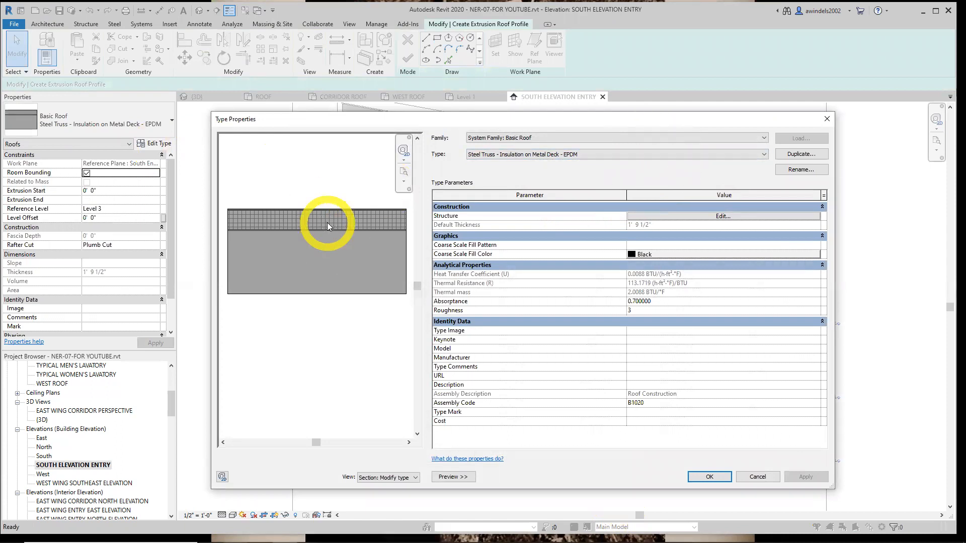
left_click(788, 155)
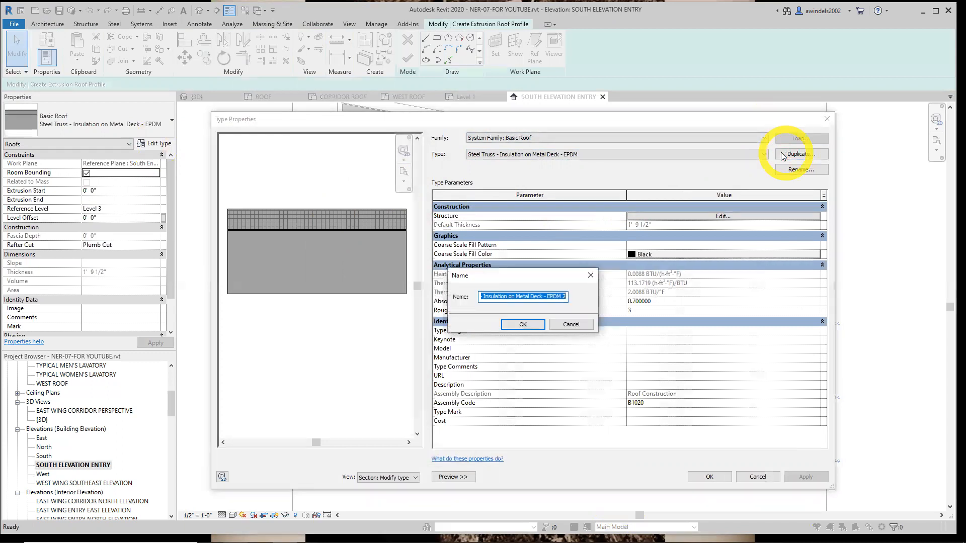
type("Canopy Roof")
key("Return")
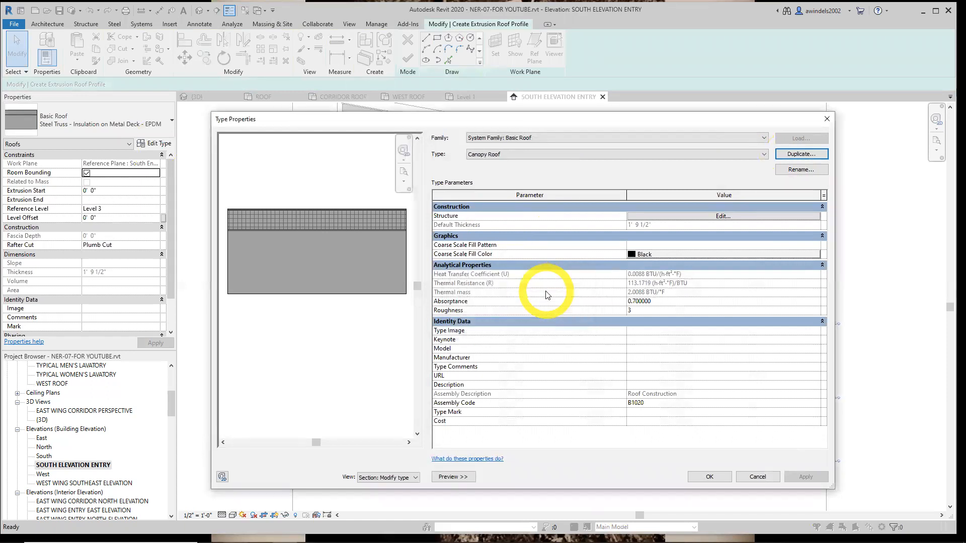
Delete the rigid insulation and metal deck layers from the Canopy Roof type's structure
left_click(724, 216)
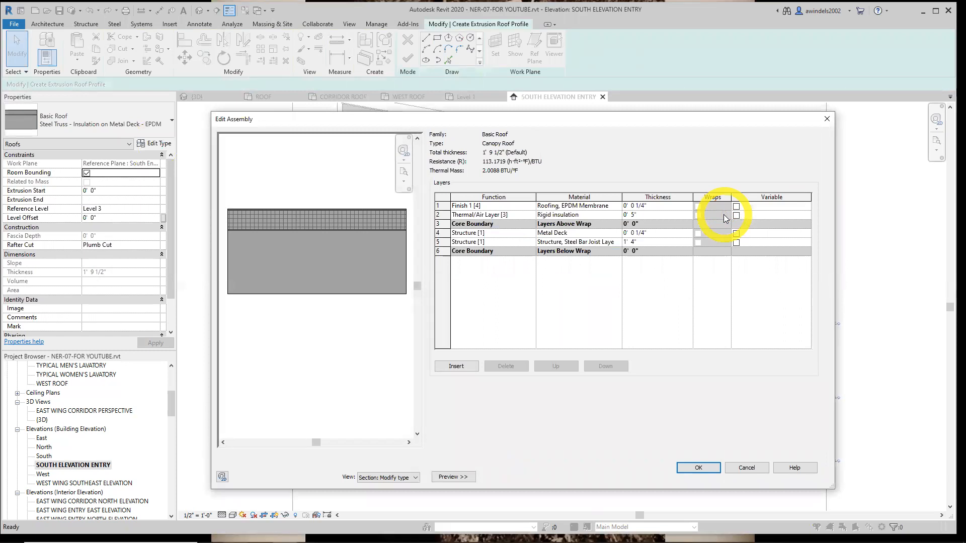
left_click(498, 244)
left_click(439, 242)
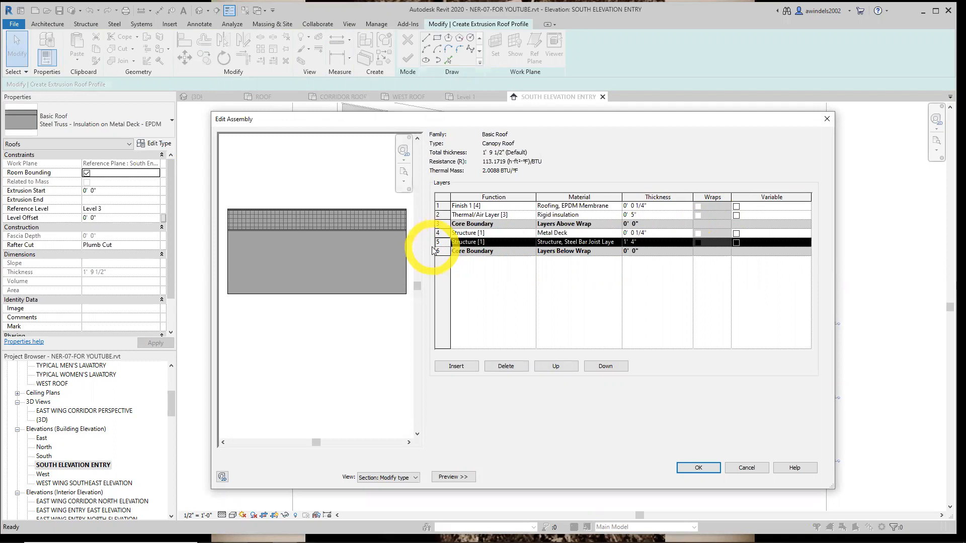
left_click(442, 215)
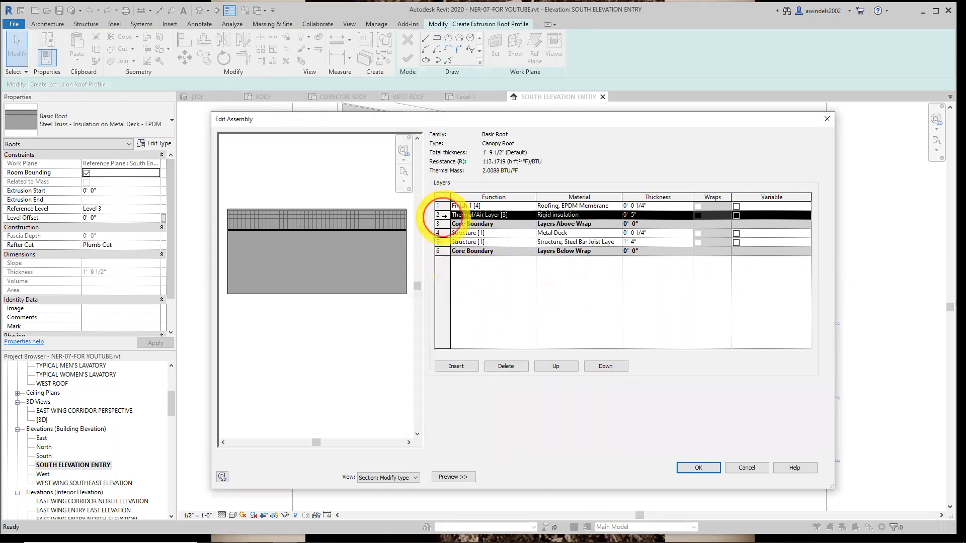
left_click(499, 370)
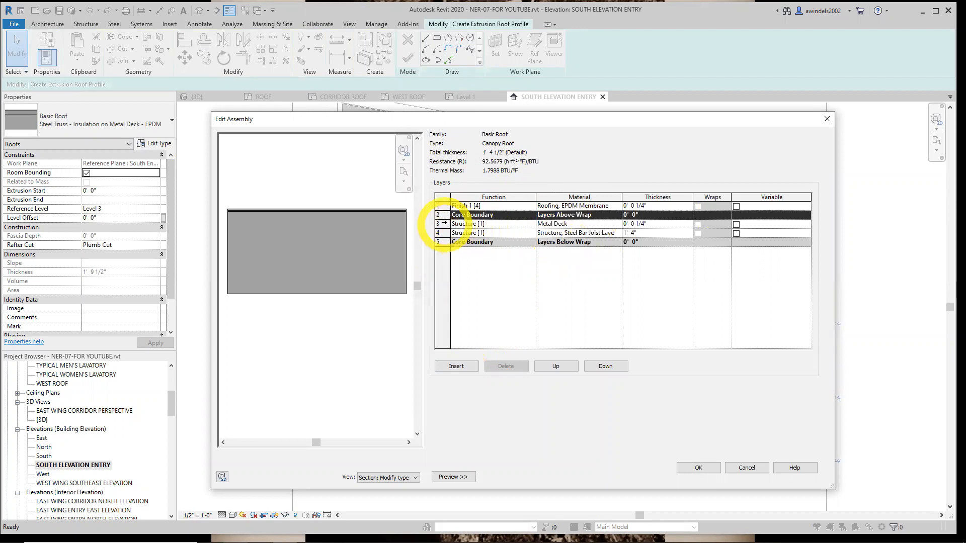
left_click(443, 223)
left_click(503, 367)
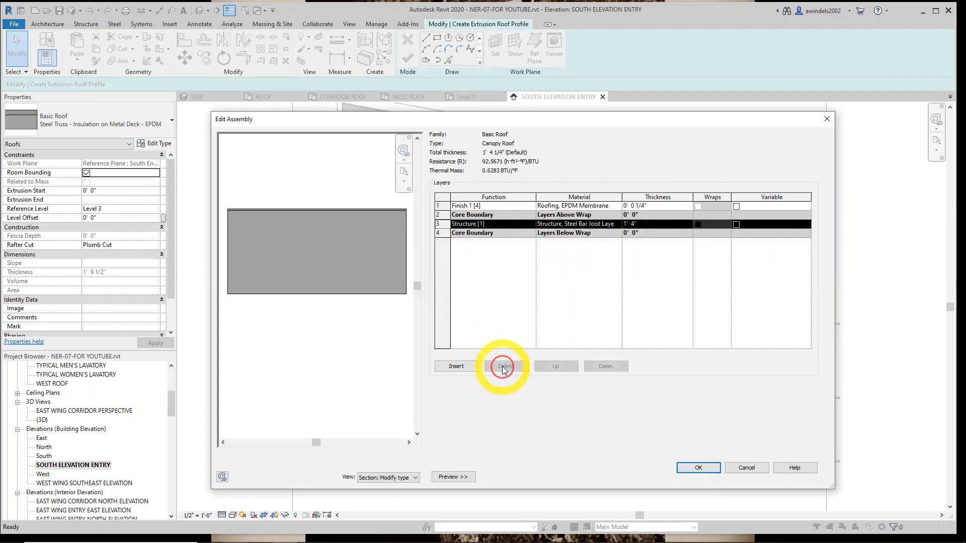
Set the Canopy Roof's steel bar joist structure layer to 0' 4" thick and accept the type changes
left_click_drag(621, 196, 573, 194)
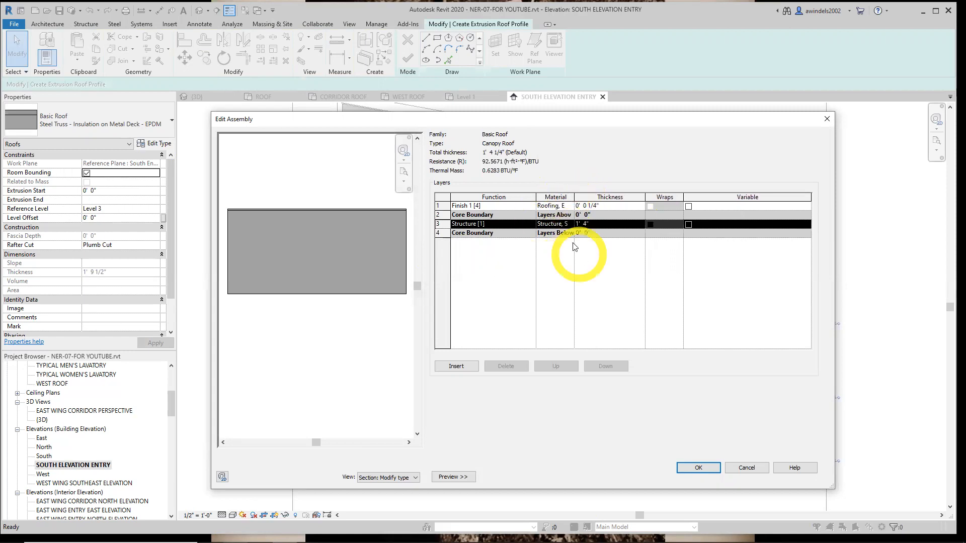
left_click(587, 225)
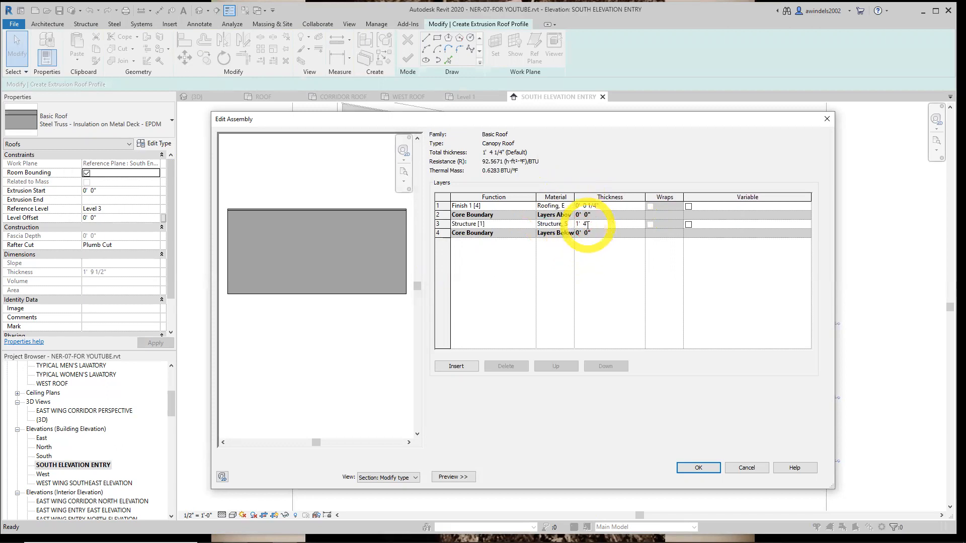
type("4")
key("Tab")
left_click_drag(574, 196, 610, 197)
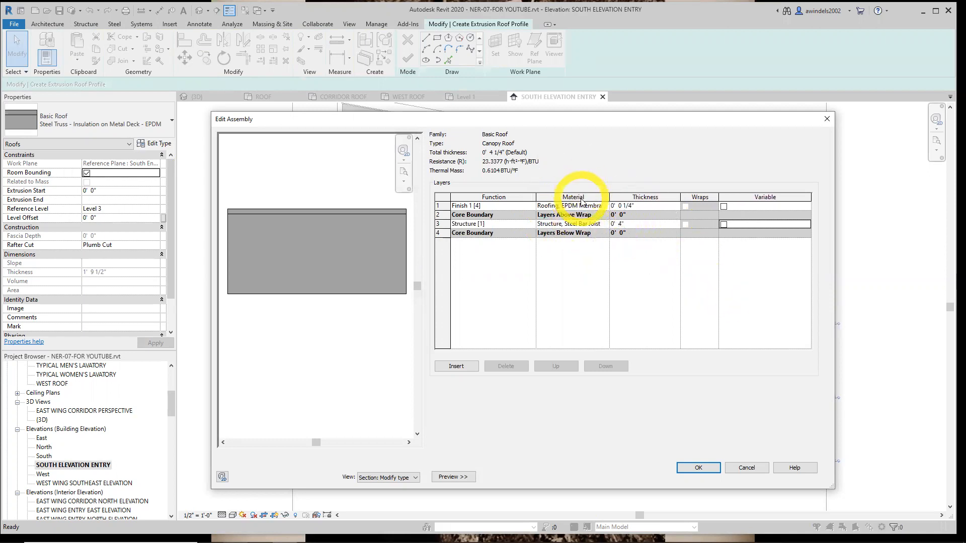
left_click_drag(610, 198, 635, 197)
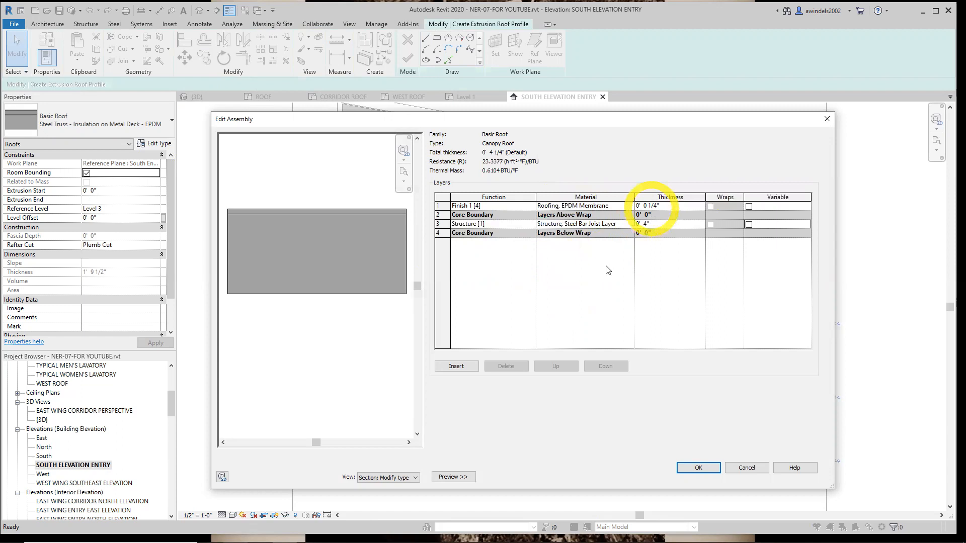
left_click(698, 467)
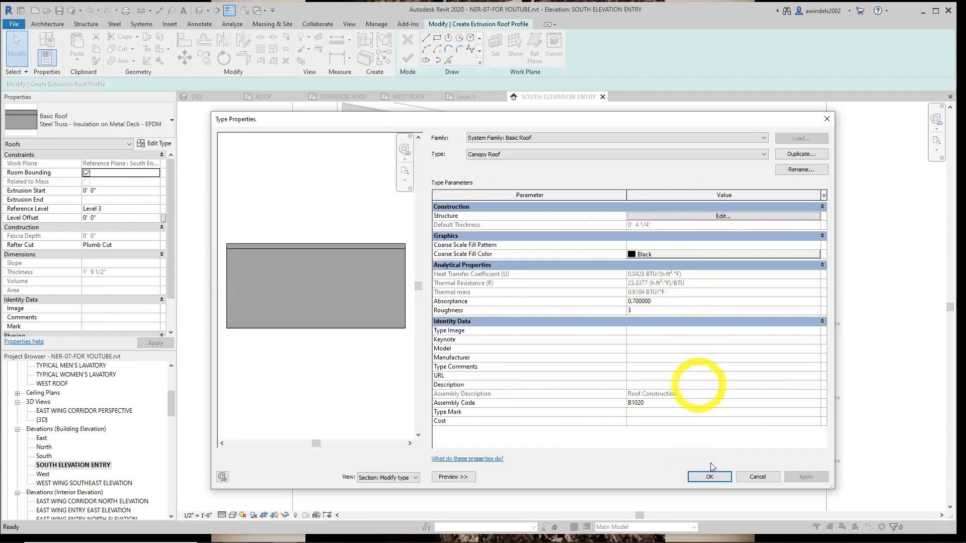
left_click(709, 476)
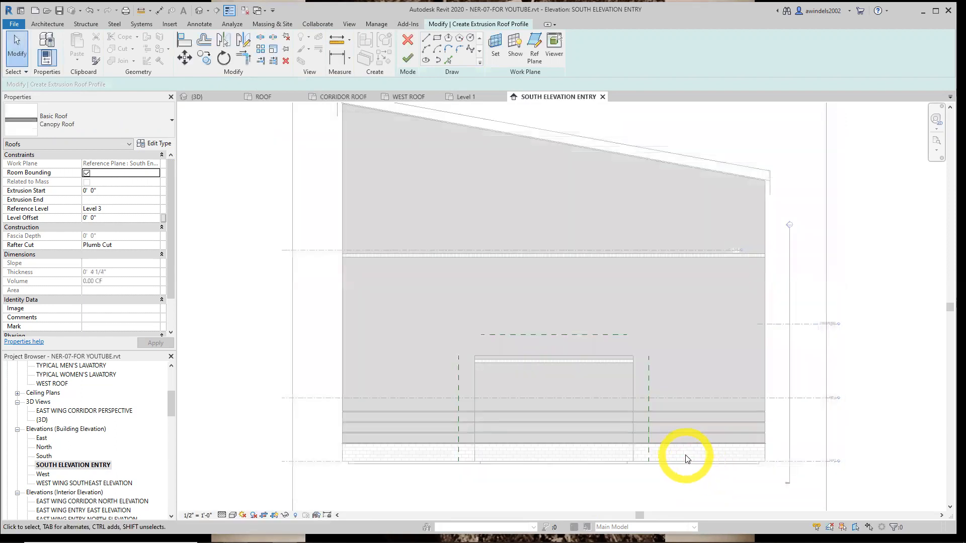
Sketch a three-point arc profile between the upper ends of the two side reference planes, peaking at the midpoint of the horizontal reference plane
left_click(426, 49)
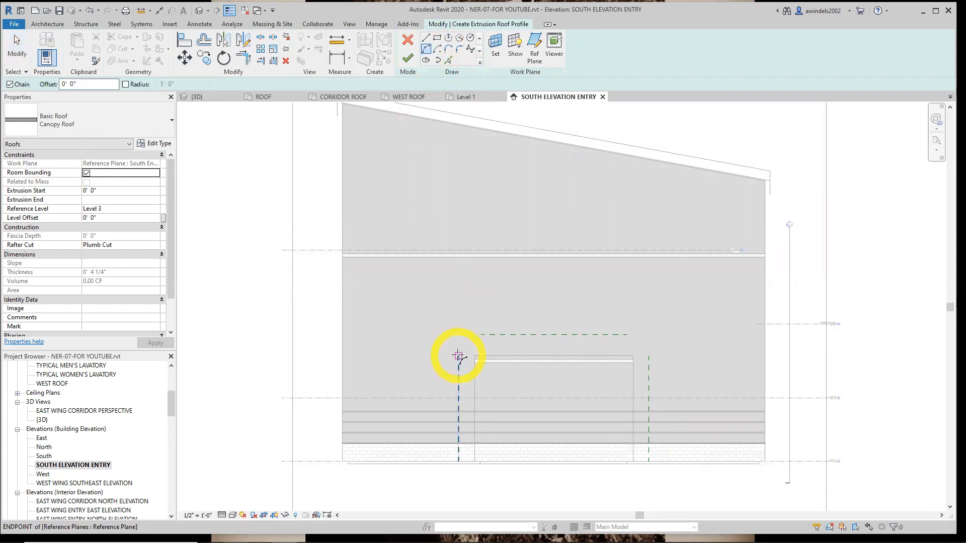
left_click(457, 356)
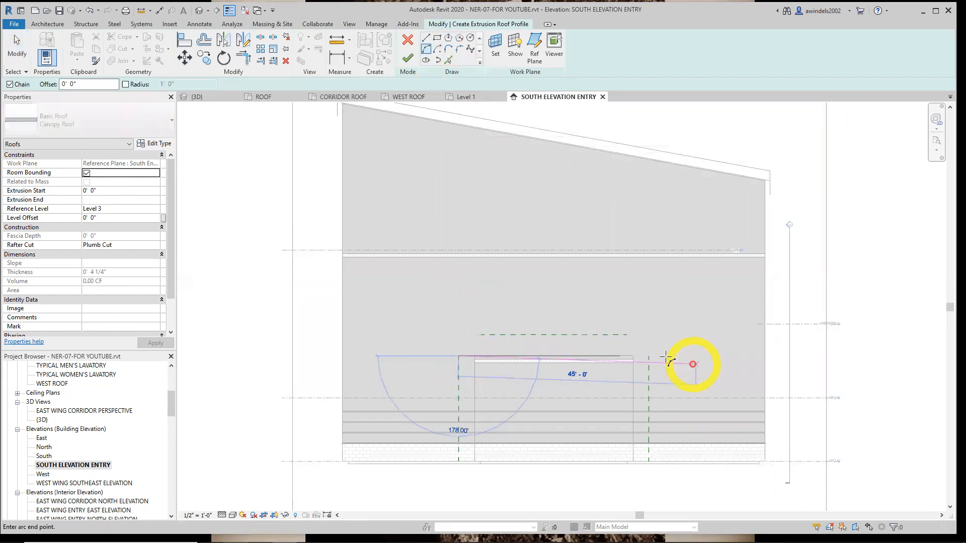
left_click(649, 355)
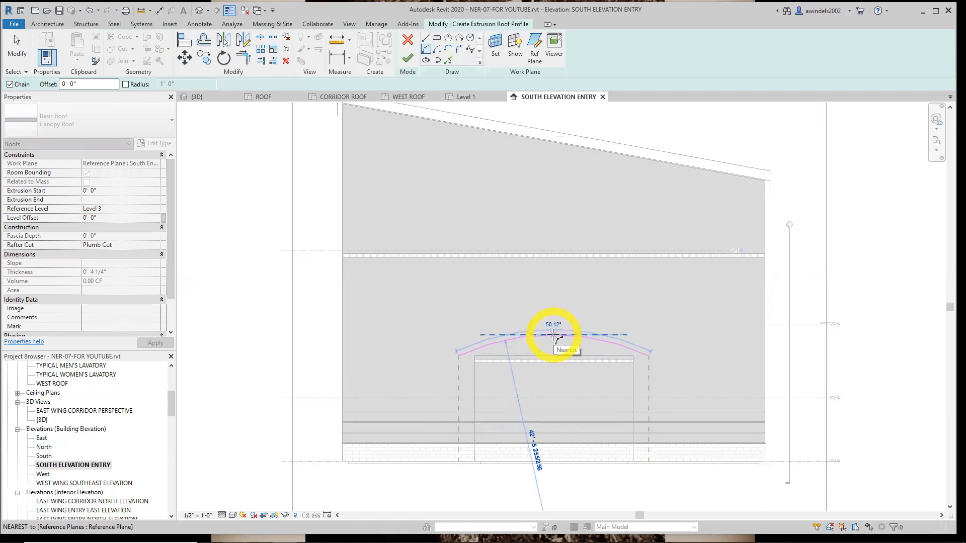
scroll(553, 335, "up", 2)
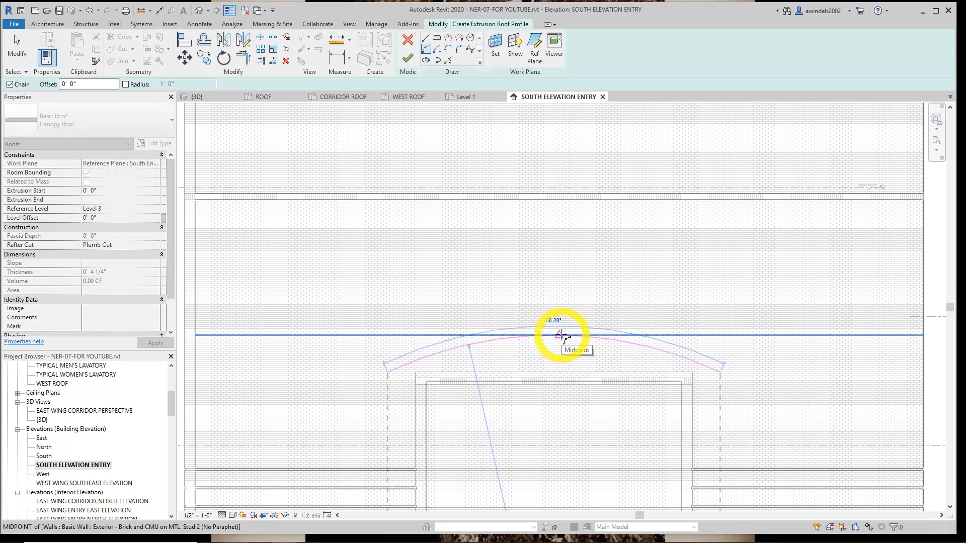
left_click(560, 335)
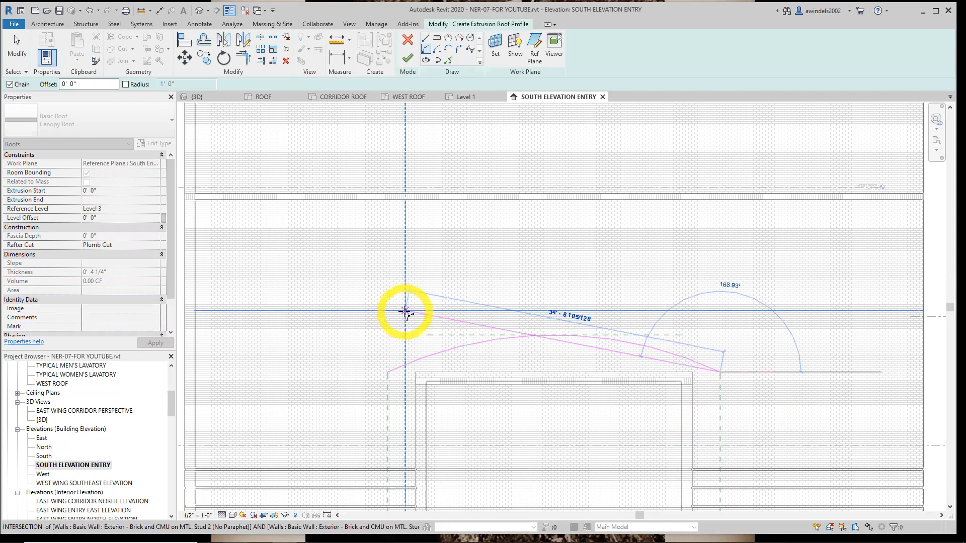
key("Escape")
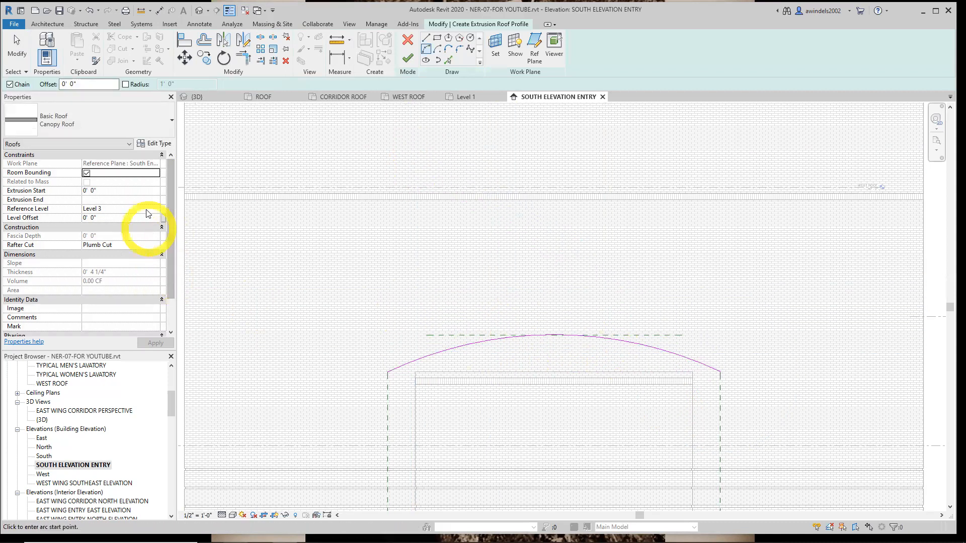
Set the canopy roof's extrusion start to -2' 0" and finish the profile sketch
left_click(117, 192)
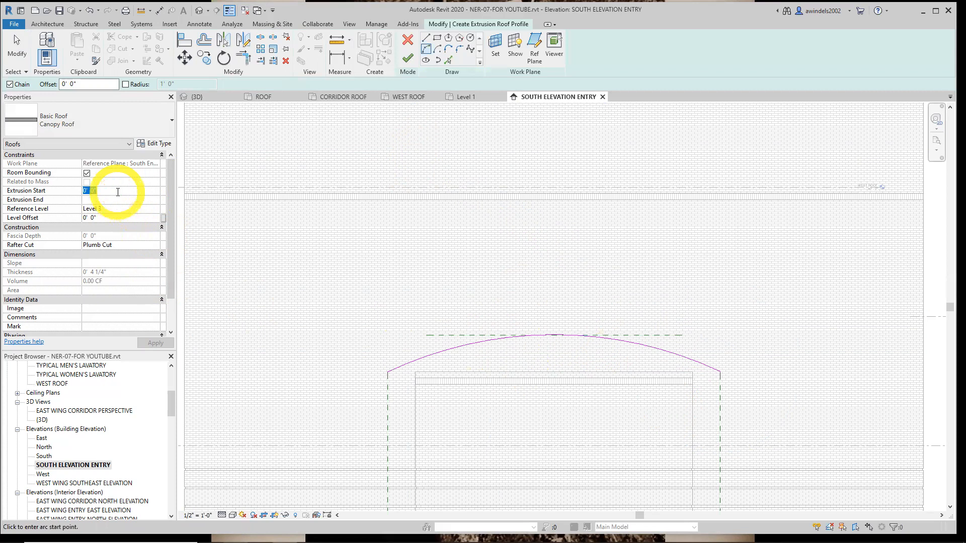
type("-2")
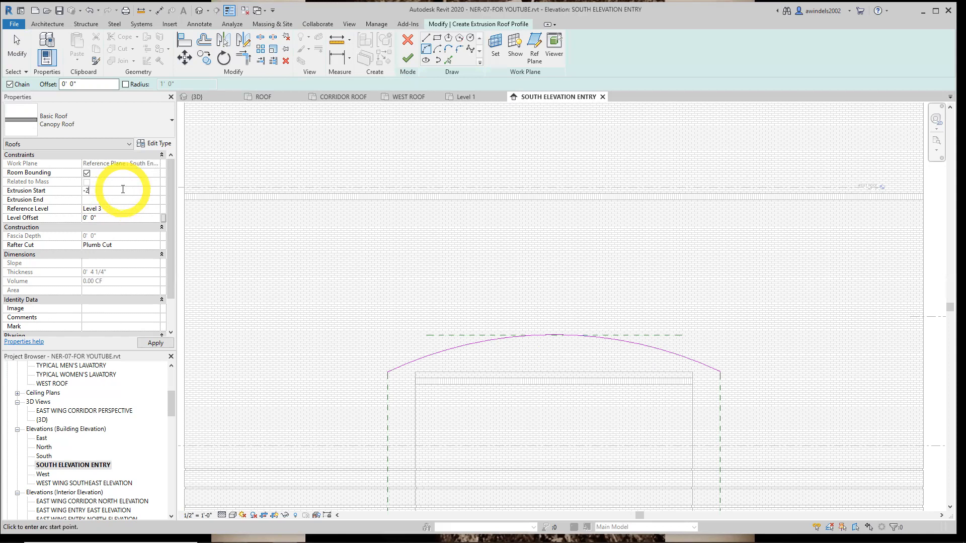
left_click(407, 58)
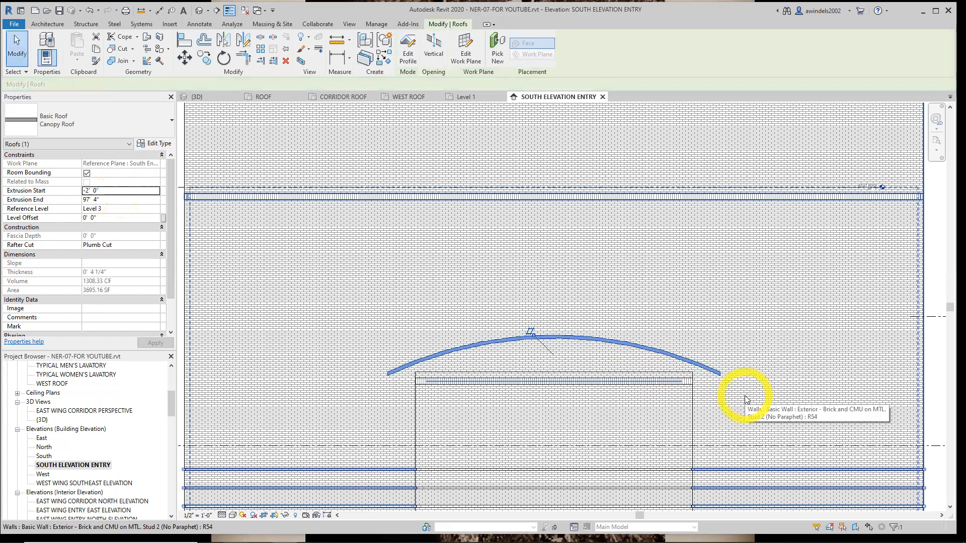
Open the 3D view and examine how far the canopy roof extrudes over the projecting south entry
middle_click_drag(746, 396, 679, 381)
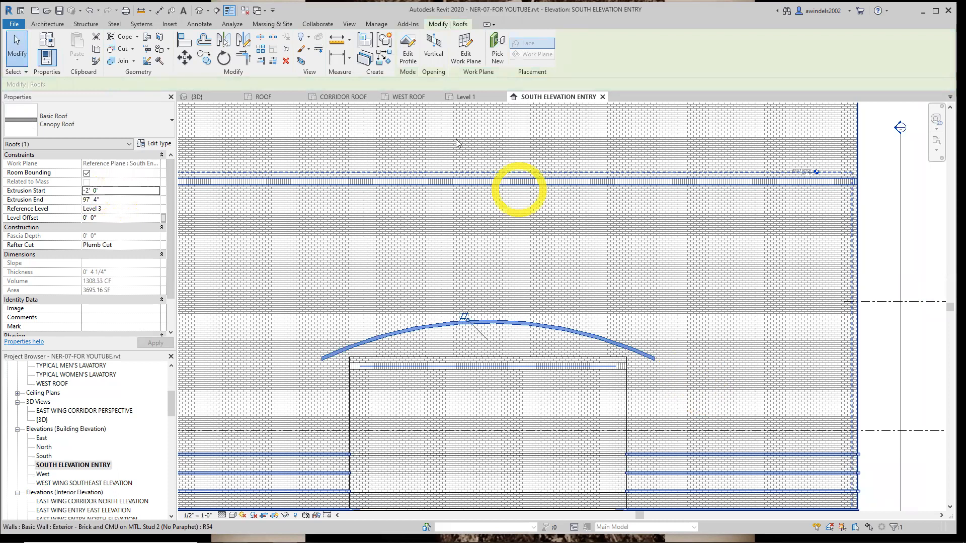
left_click(211, 95)
scroll(499, 442, "up", 1)
middle_click_drag(618, 498, 543, 397)
left_click(603, 472)
middle_click_drag(603, 471, 654, 477)
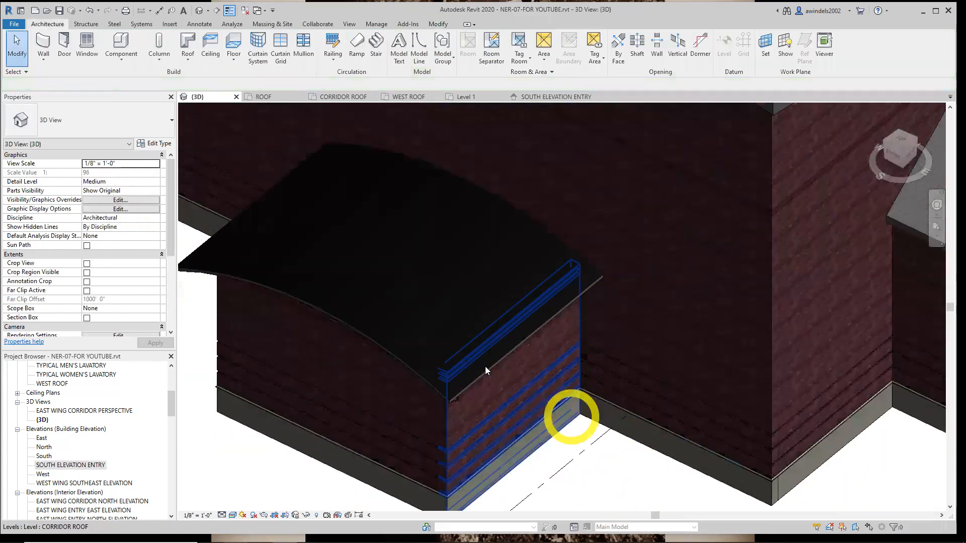
scroll(479, 362, "down", 3)
double_click(479, 364)
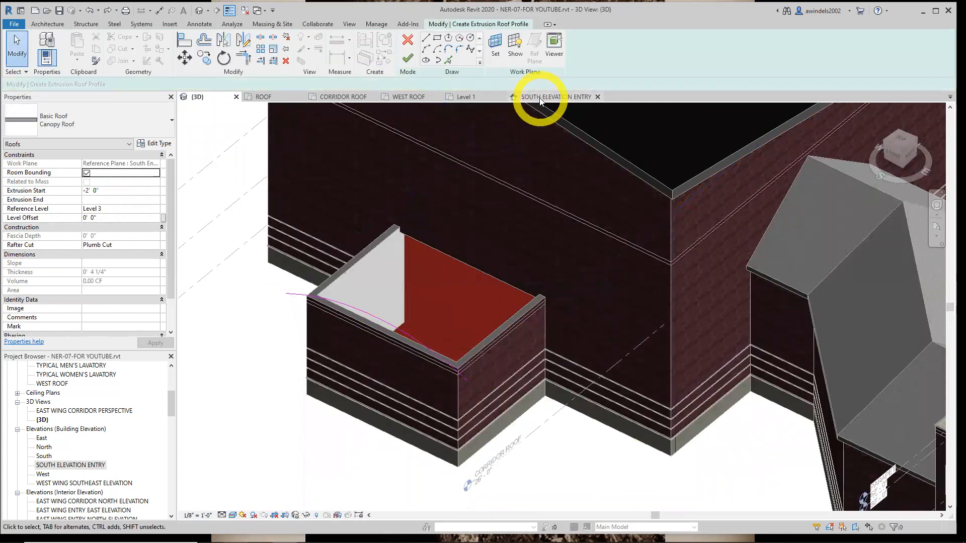
left_click(536, 97)
left_click(492, 341)
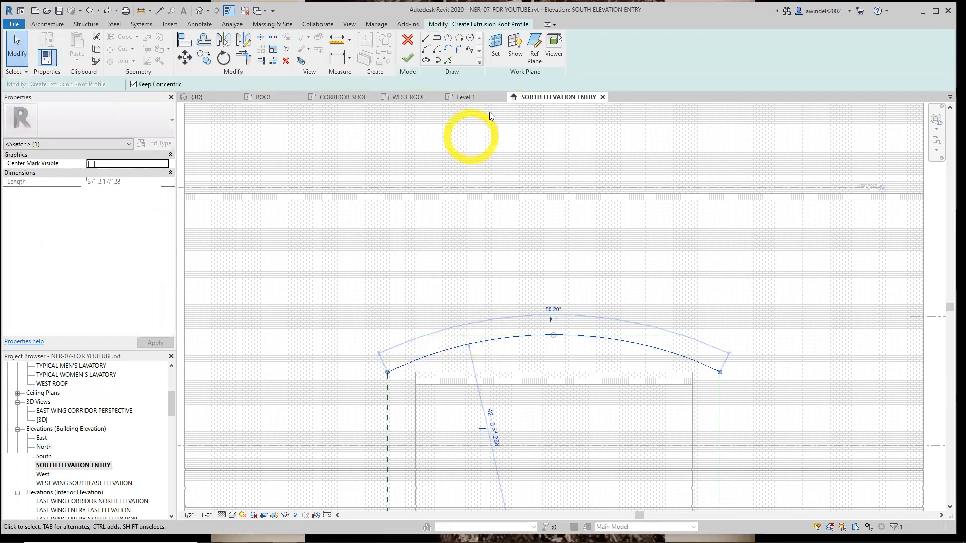
left_click(408, 59)
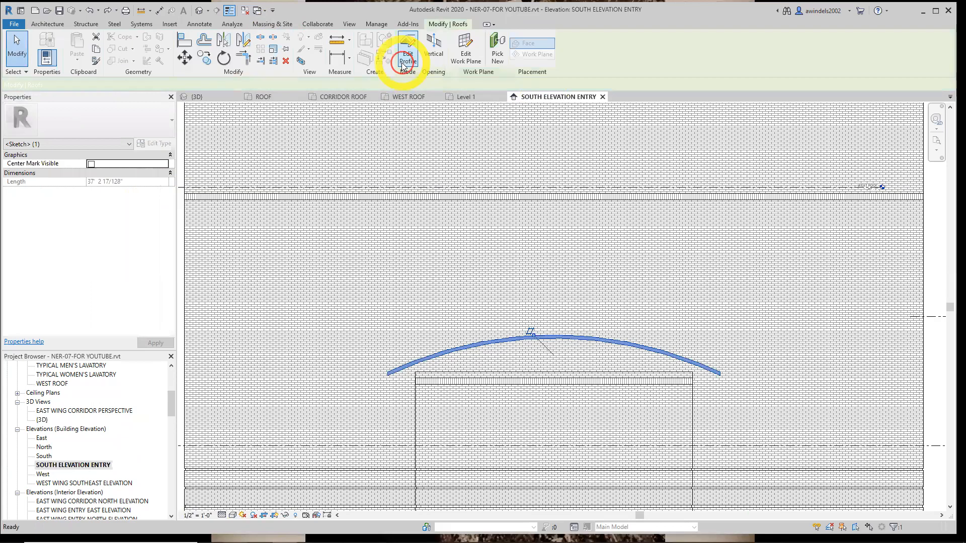
Set the canopy roof's extrusion start to 0' 0" and its extrusion end to -2' 0"
left_click(527, 337)
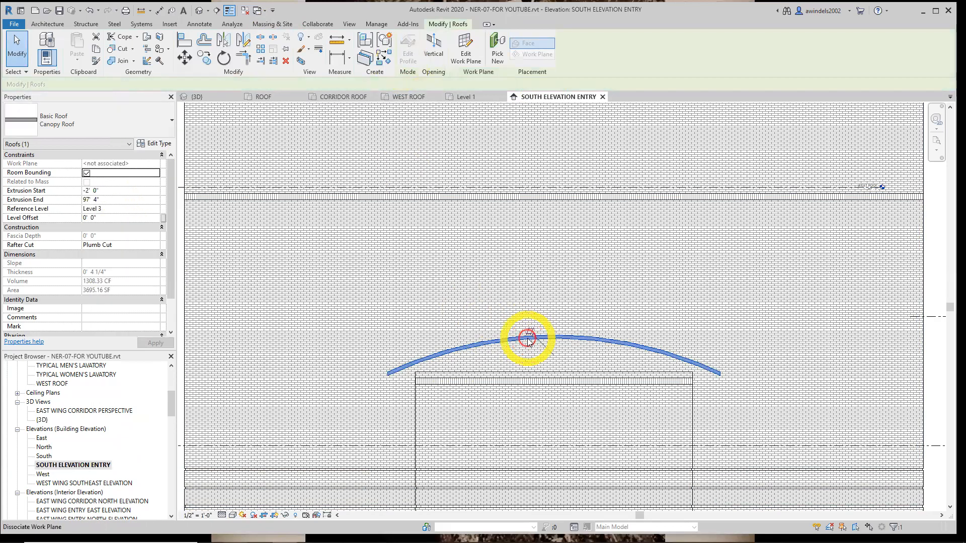
left_click(140, 191)
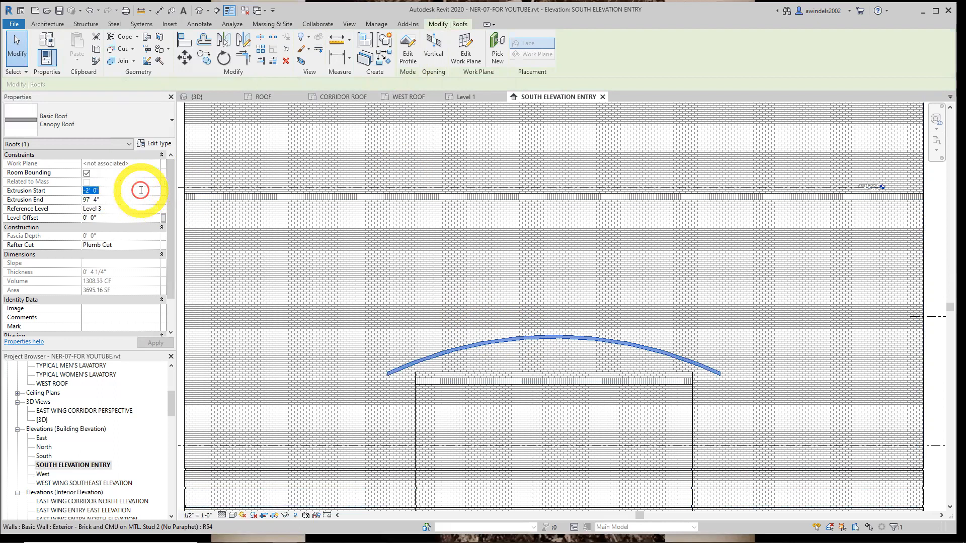
type("0")
key("Tab")
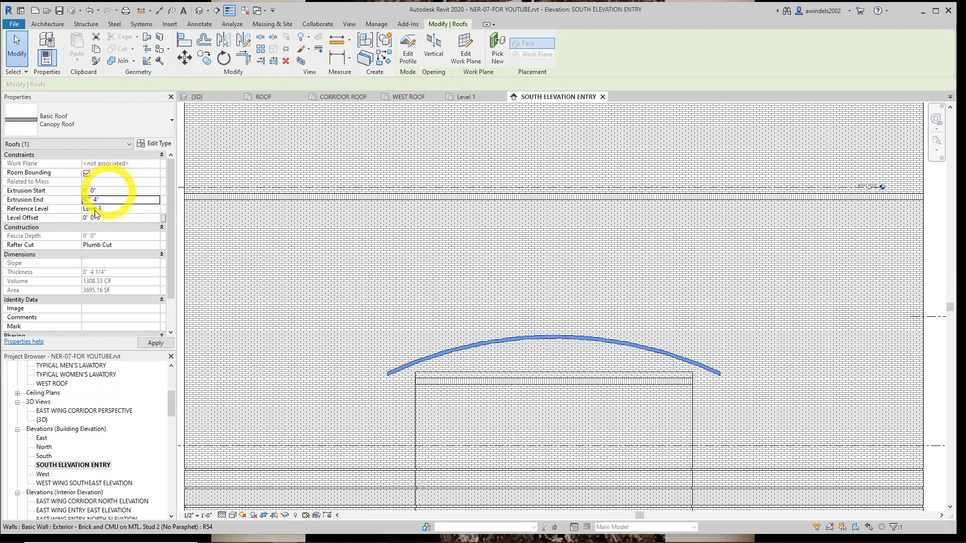
left_click_drag(105, 199, 50, 201)
type("-2")
key("Return")
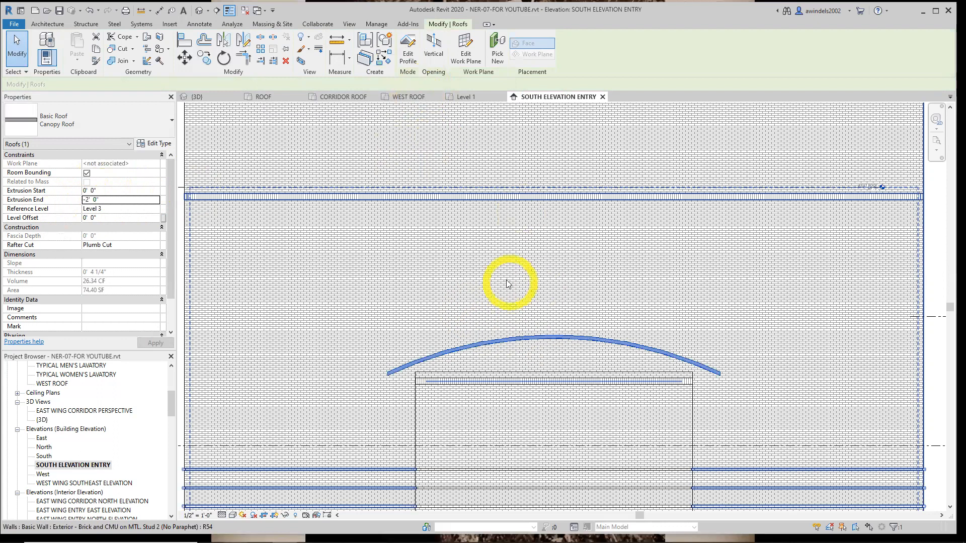
In the 3D view, use Join/Unjoin Roof to extend the canopy roof's back edge to the west building's south wall face
left_click(595, 302)
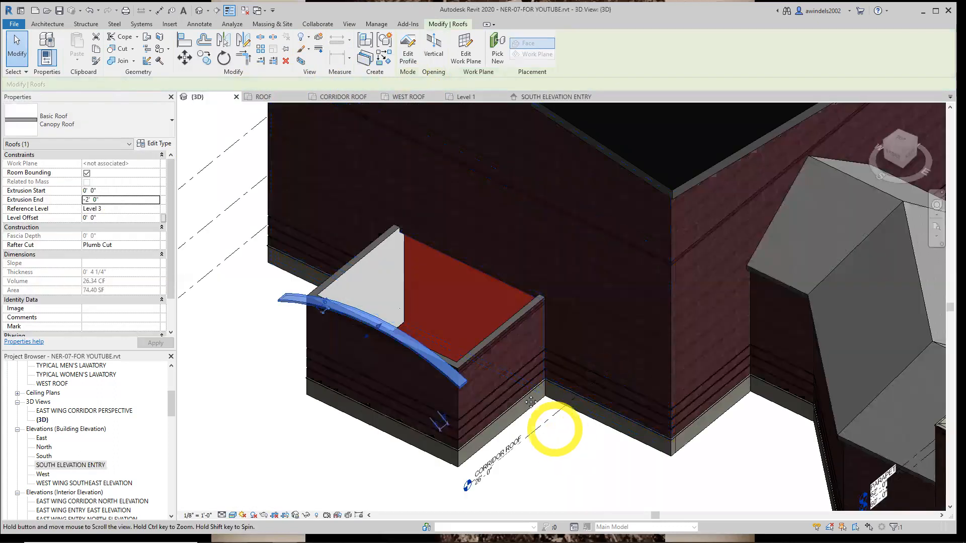
middle_click_drag(606, 485, 560, 437)
left_click(562, 441)
mouse_move(351, 416)
middle_mouse_down("shift")
mouse_move(372, 366)
mouse_move(339, 401)
mouse_move(347, 403)
middle_mouse_up("shift")
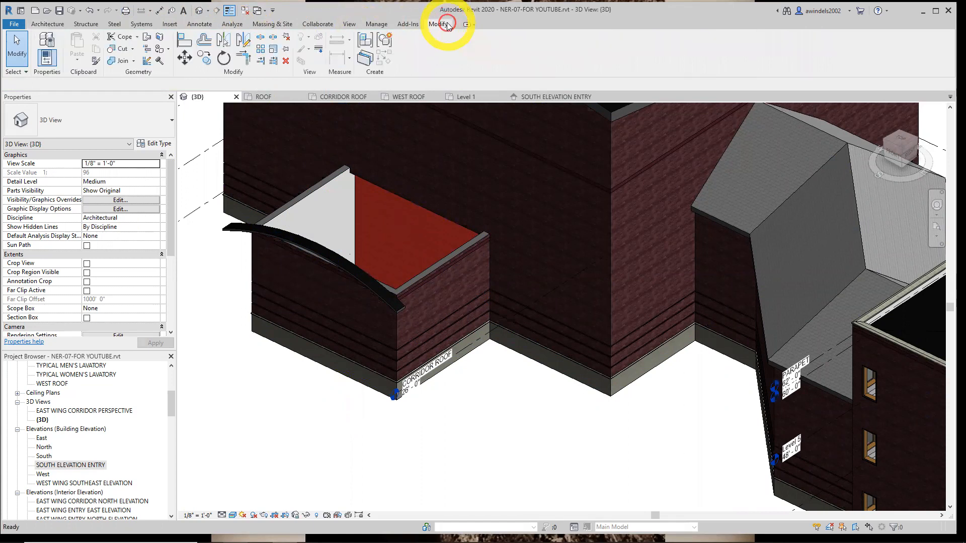
left_click(147, 36)
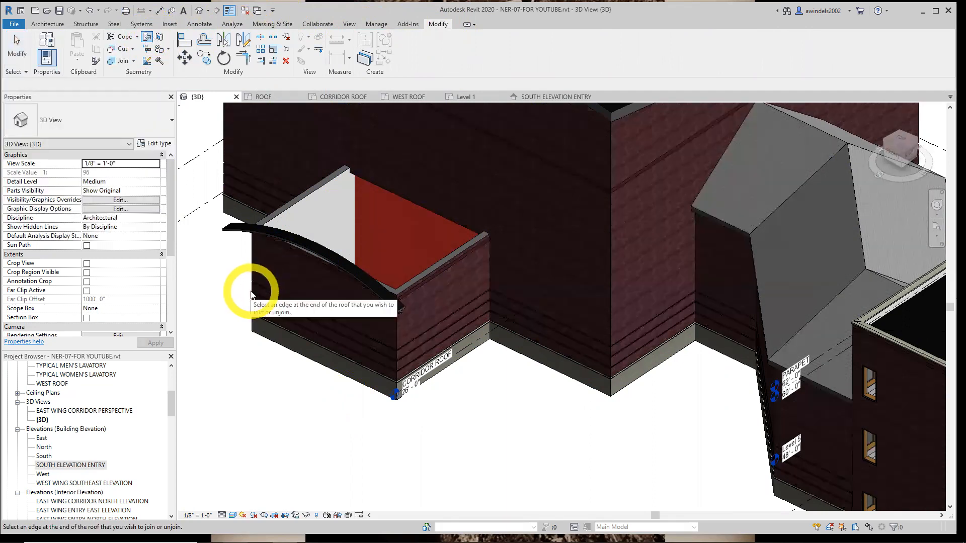
scroll(405, 299, "up", 3)
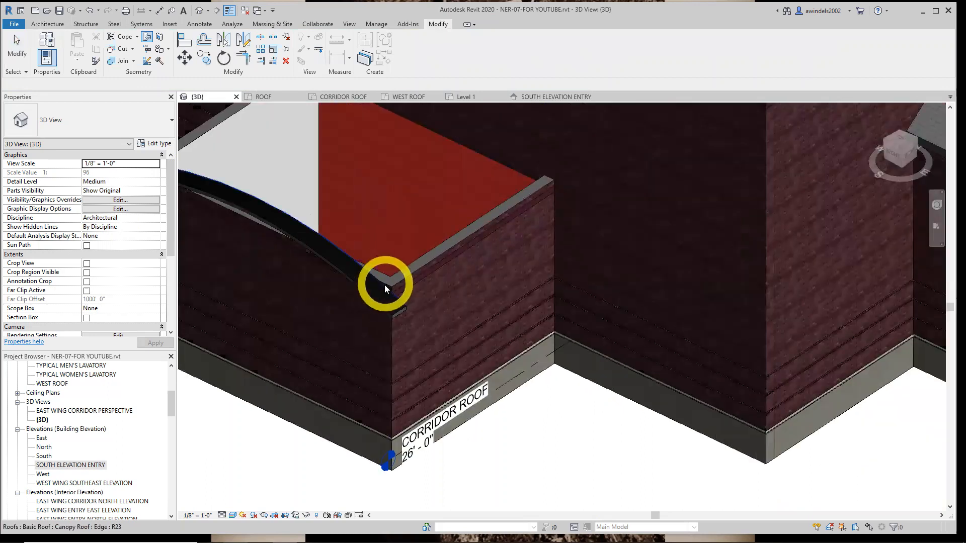
scroll(388, 292, "up", 1)
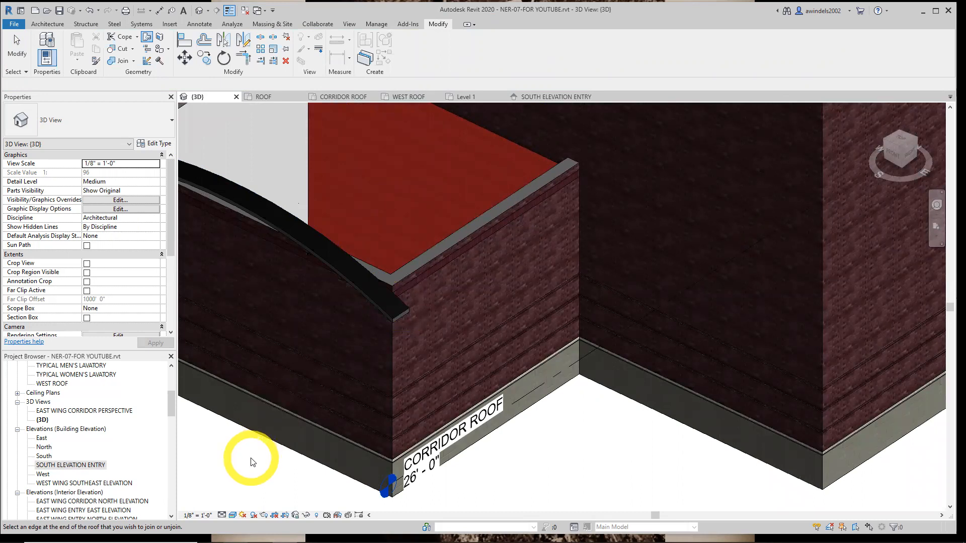
left_click(374, 276)
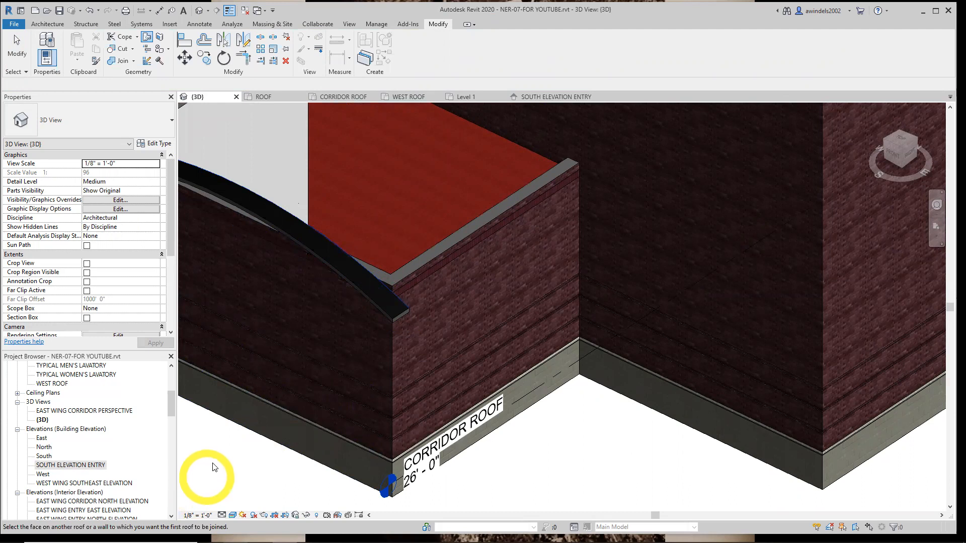
scroll(216, 458, "down", 2)
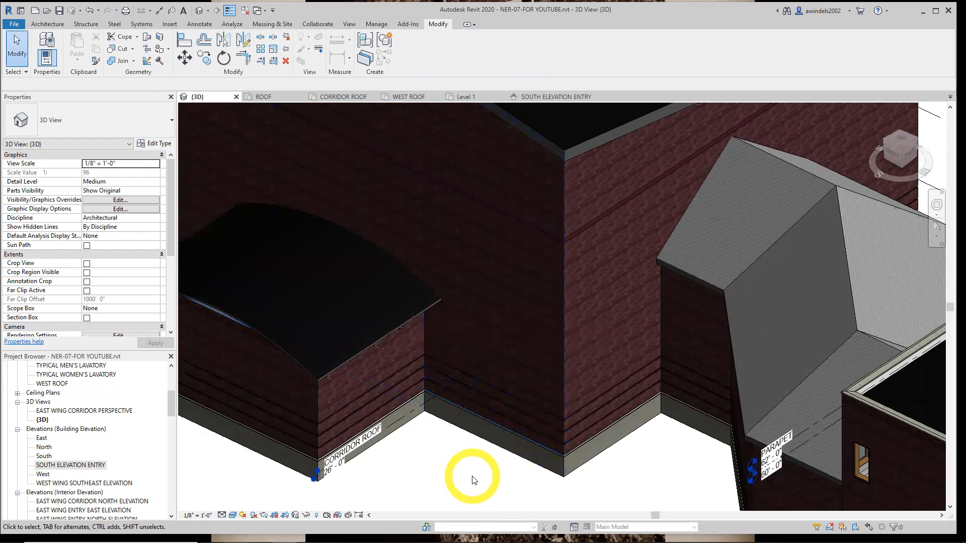
middle_click_drag(474, 479, 535, 456)
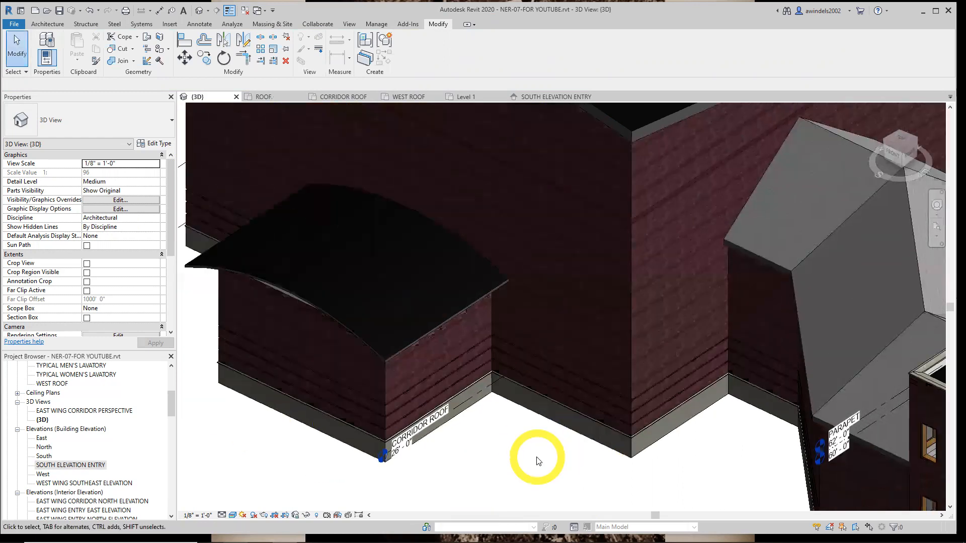
Attach the tops of the three projecting south entry walls to the underside of the arched canopy roof
middle_click_drag(475, 472, 496, 381, "shift")
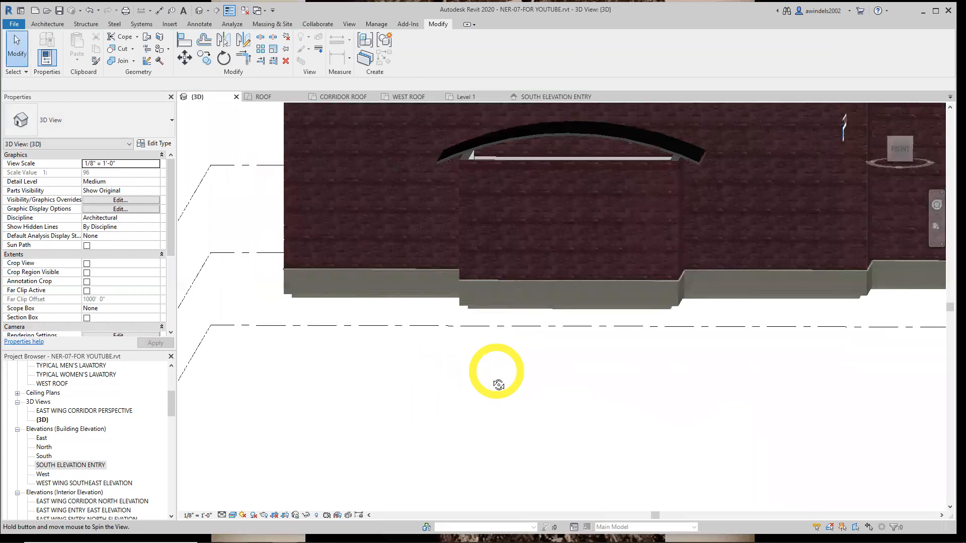
left_click(662, 175)
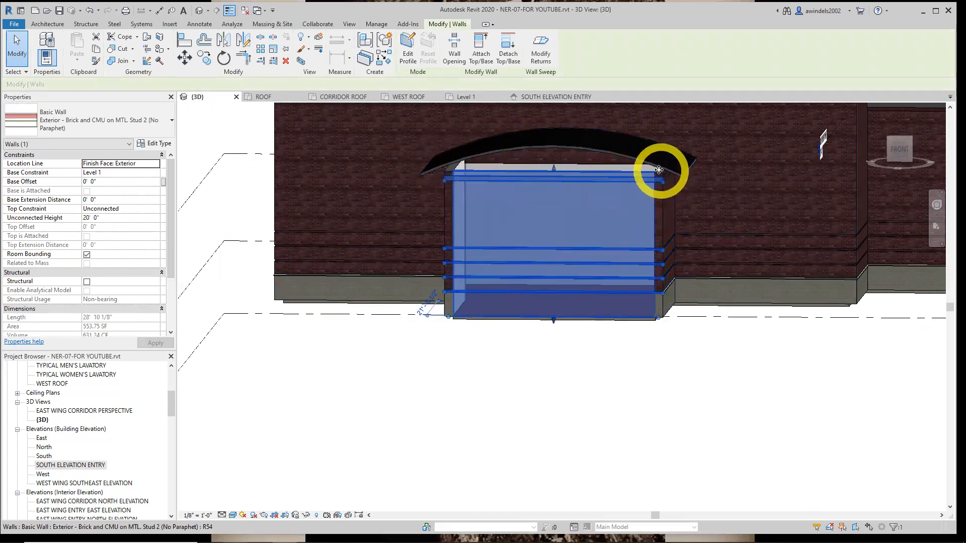
left_click(691, 423)
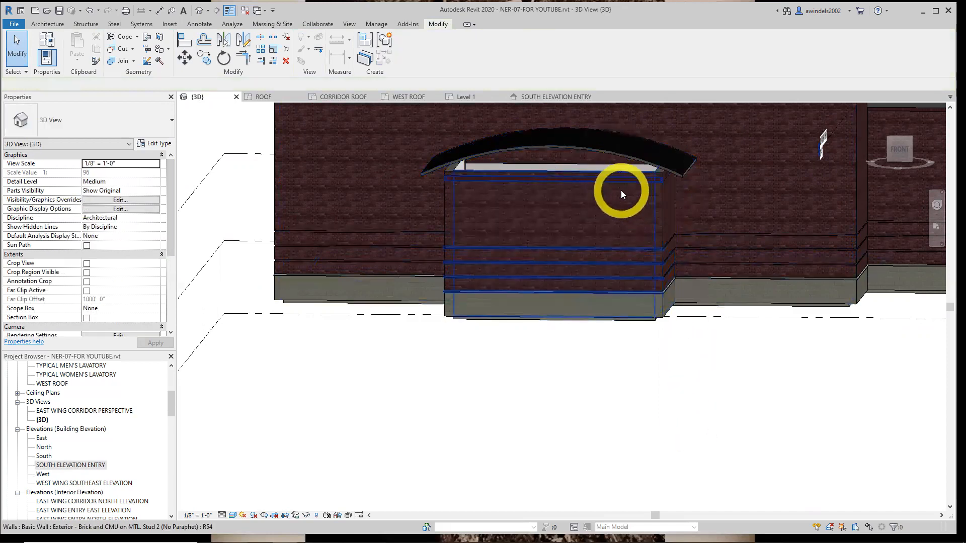
scroll(614, 194, "up", 2)
middle_click_drag(614, 194, 575, 246)
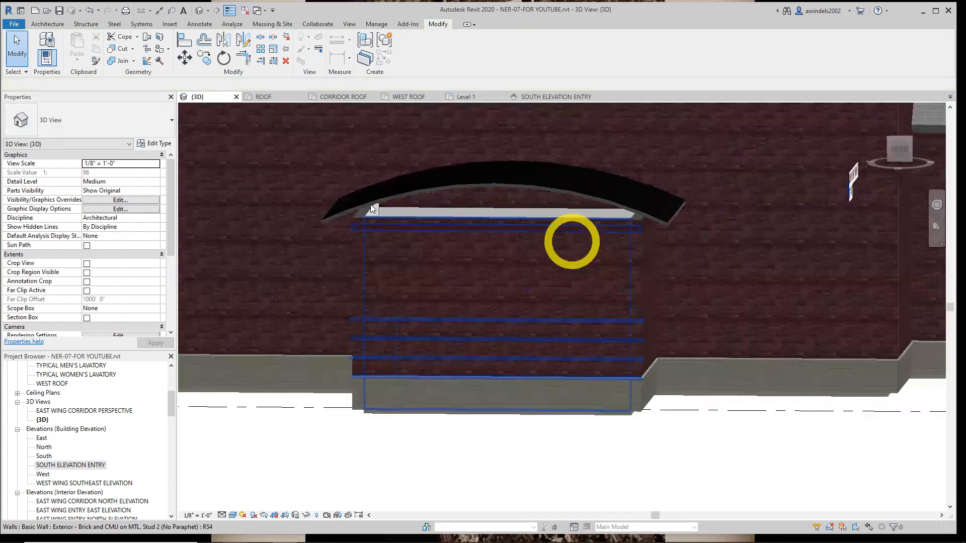
left_click(371, 210)
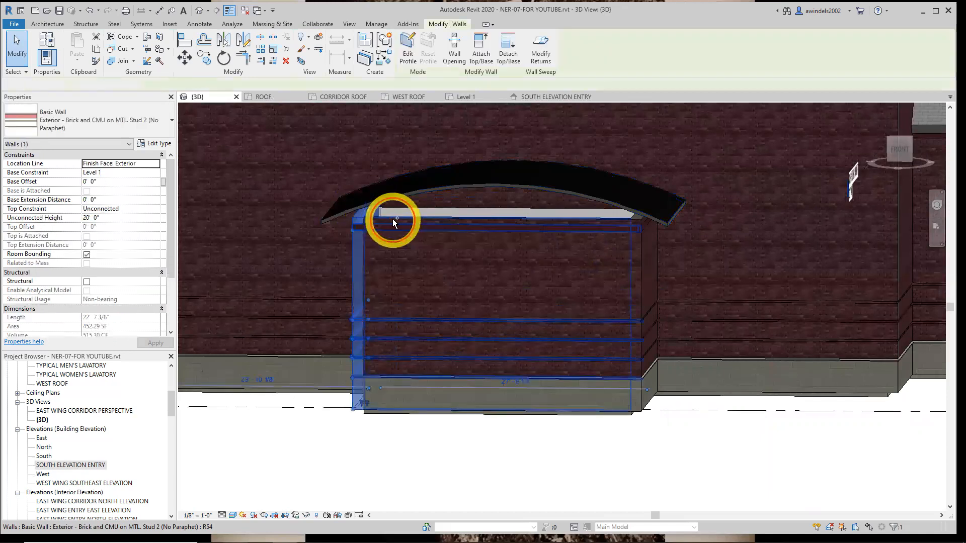
left_click(641, 225, "ctrl")
left_click(640, 225, "ctrl")
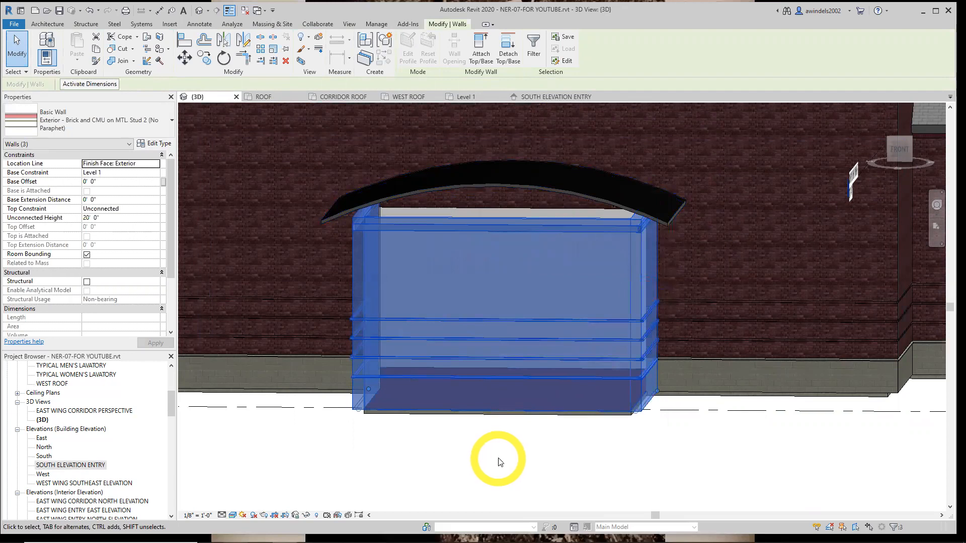
middle_click_drag(498, 460, 487, 466, "shift")
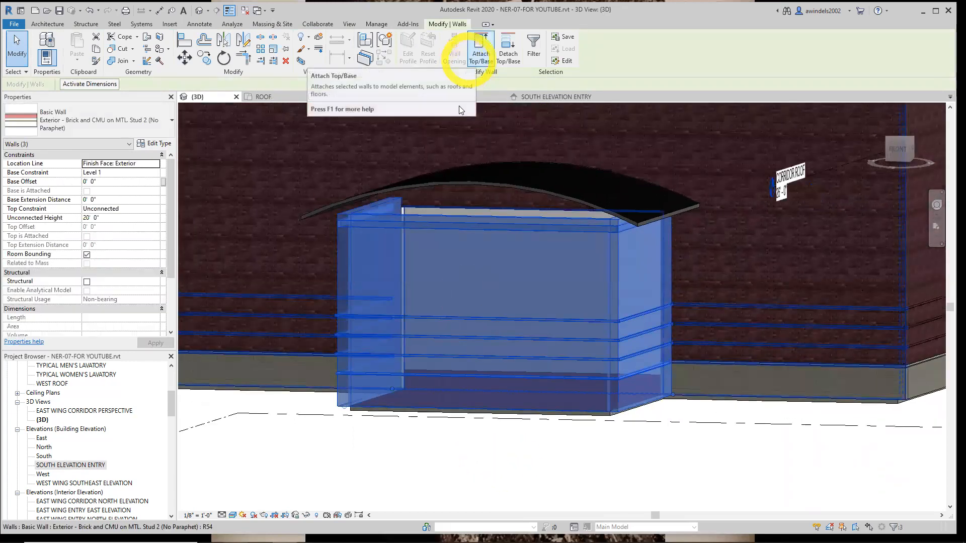
middle_click_drag(470, 241, 472, 210, "shift")
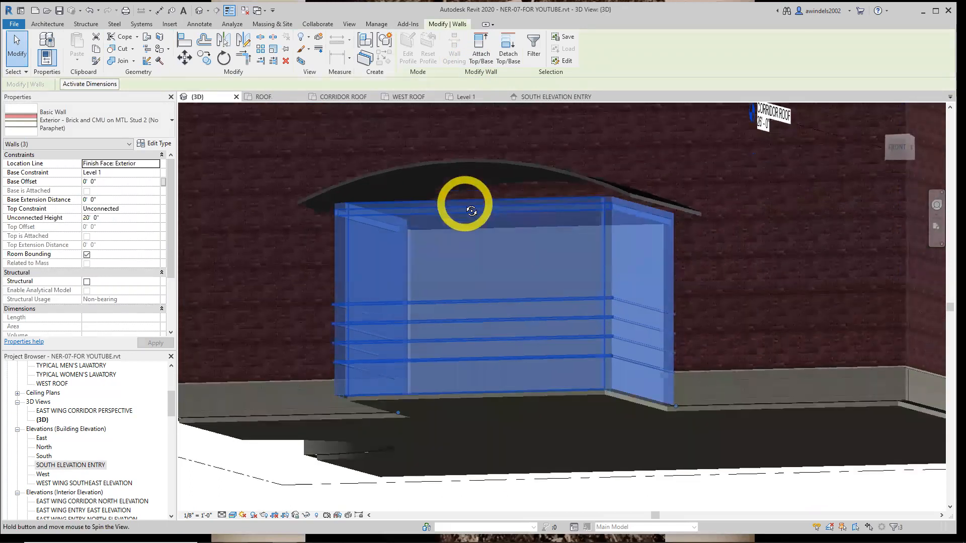
left_click(481, 54)
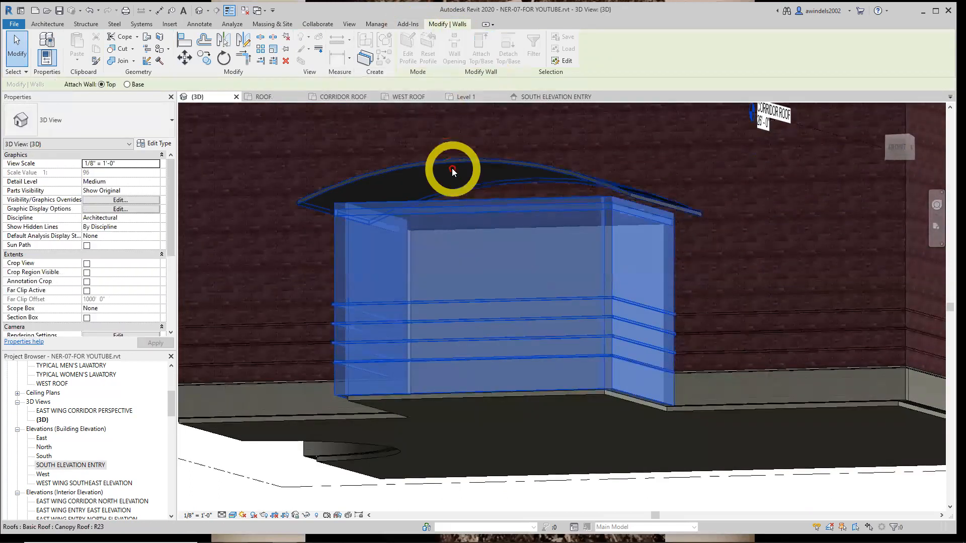
left_click(452, 168)
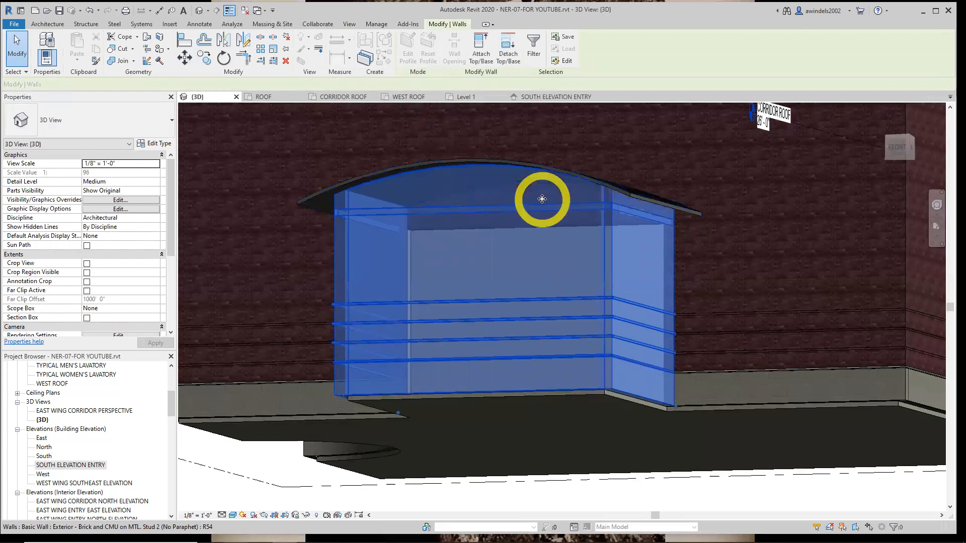
key("Escape")
Examine the finished canopy and the west, corridor and east building roofs from several angles in the 3D view
middle_click_drag(696, 342, 615, 345, "shift")
scroll(662, 215, "up", 3)
scroll(735, 260, "up", 2)
middle_click_drag(734, 259, 624, 330, "shift")
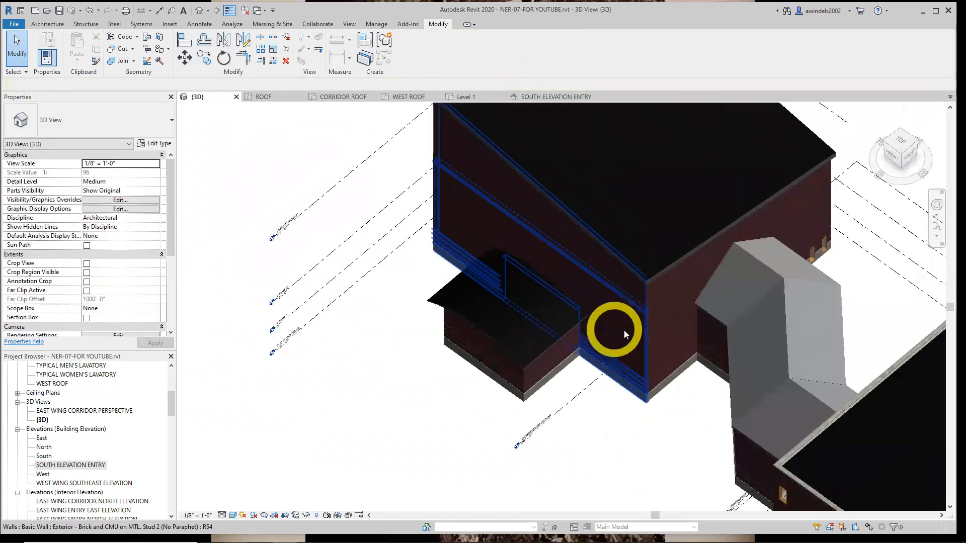
scroll(624, 330, "down", 2)
middle_click_drag(648, 368, 399, 392)
middle_click_drag(463, 402, 516, 366, "shift")
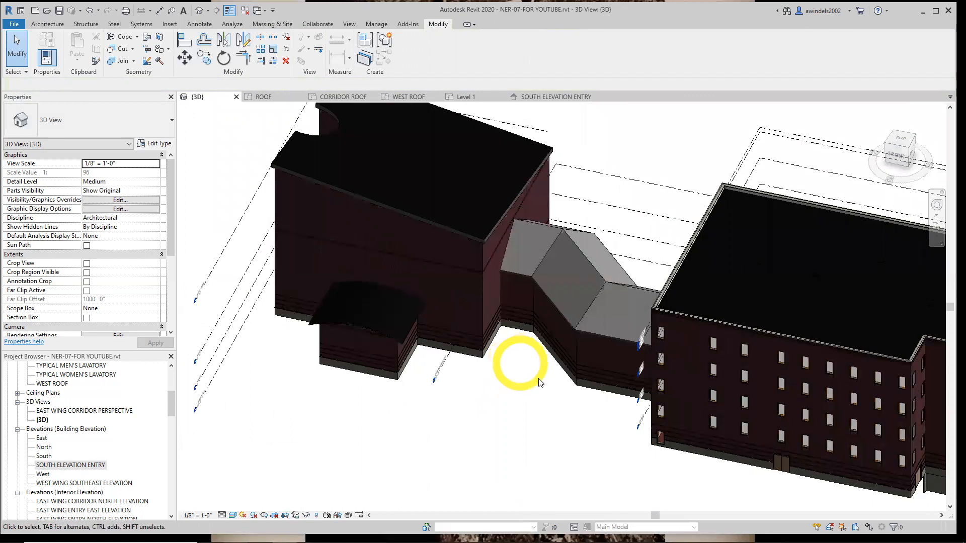
scroll(539, 382, "down", 2)
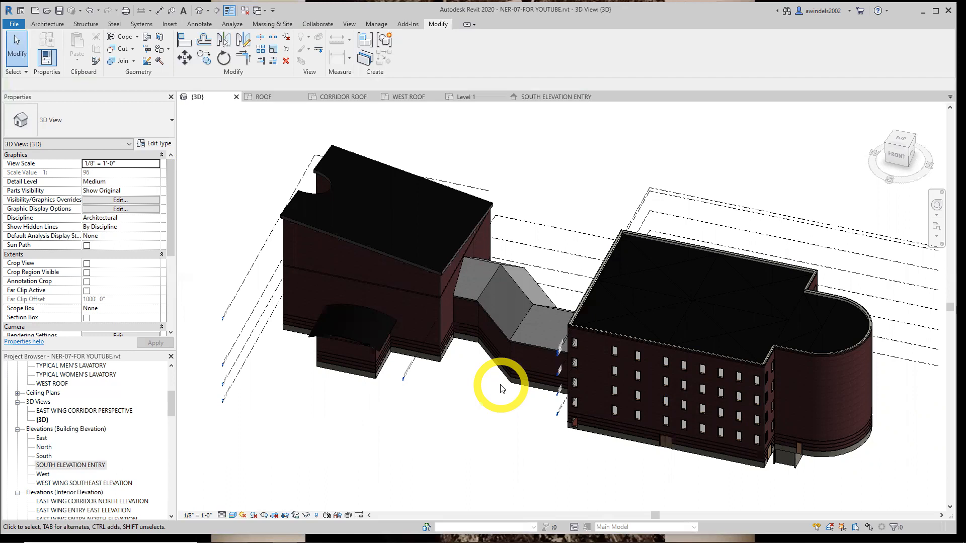
middle_click_drag(521, 392, 475, 419)
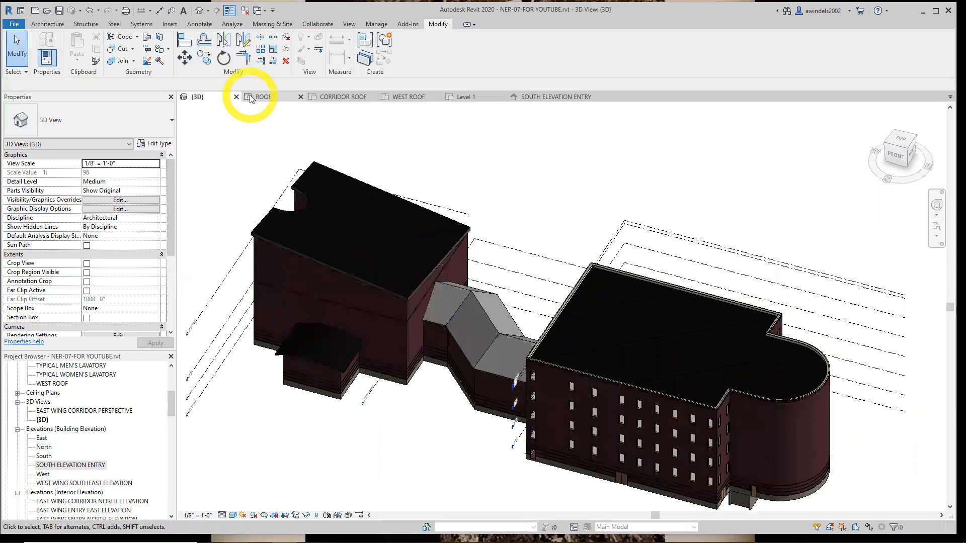
In the corridor roof plan, open the footprint sketch of the angled western corridor roof for editing
left_click(350, 97)
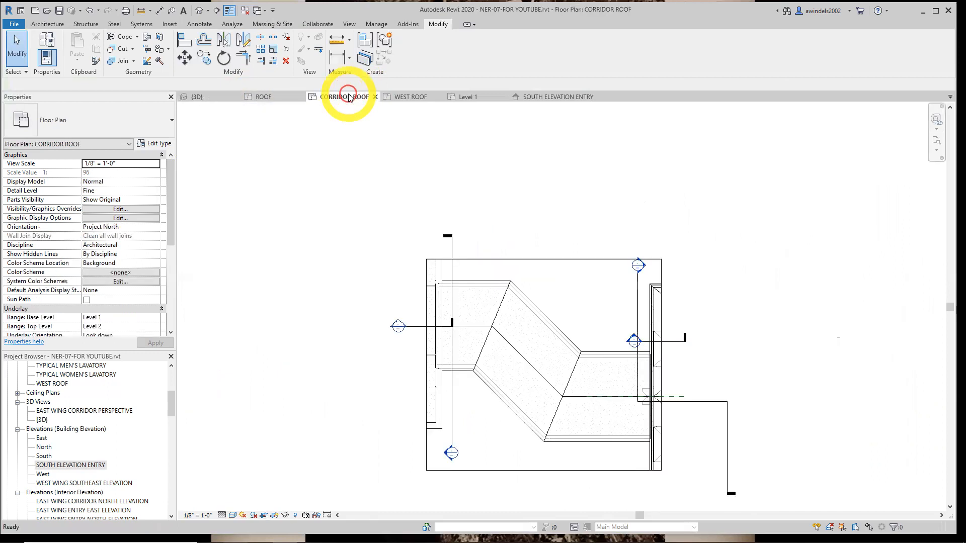
middle_click_drag(561, 293, 556, 268)
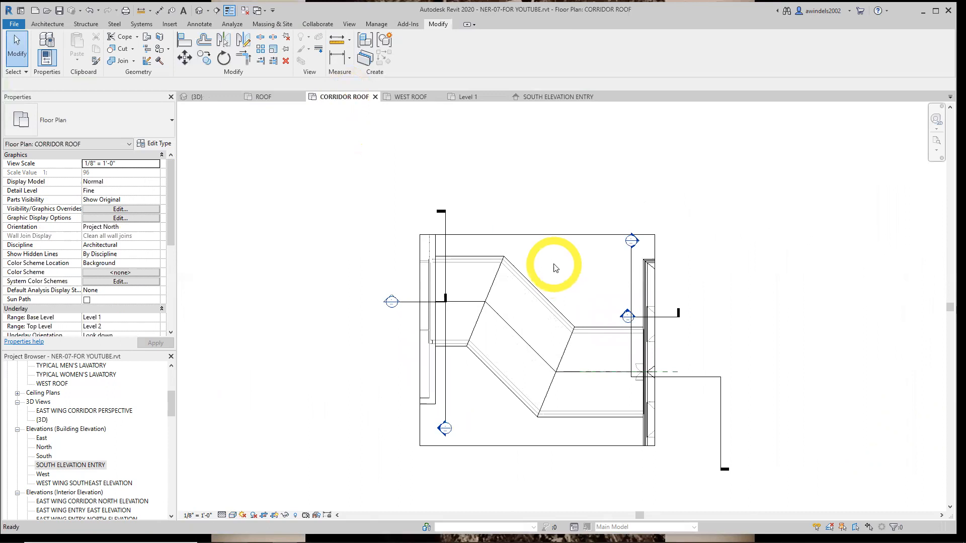
scroll(579, 355, "up", 3)
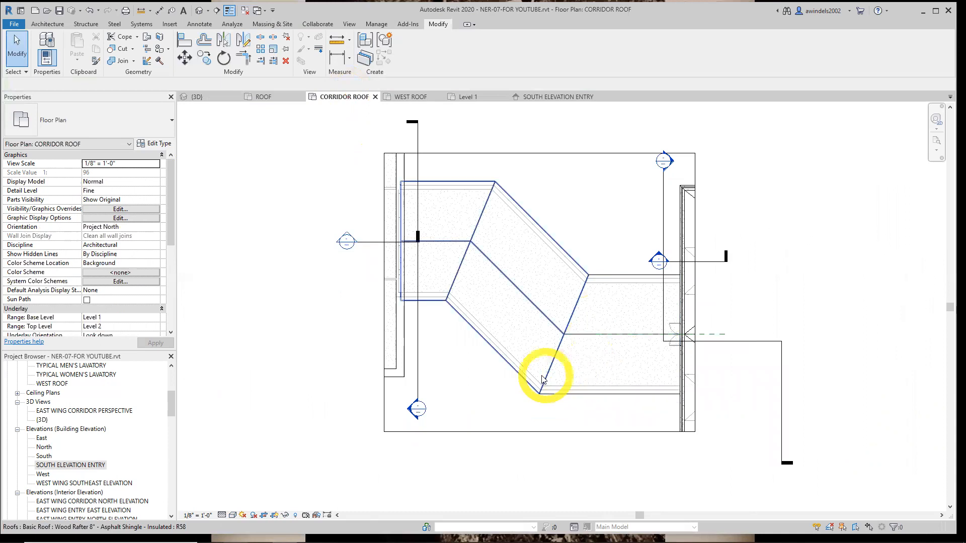
left_click(540, 328)
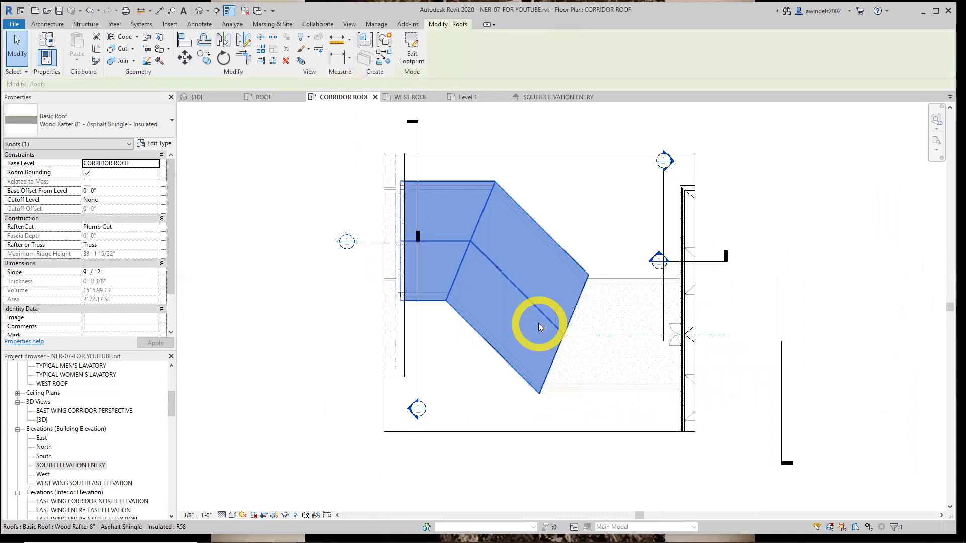
left_click(648, 329)
left_click(554, 307)
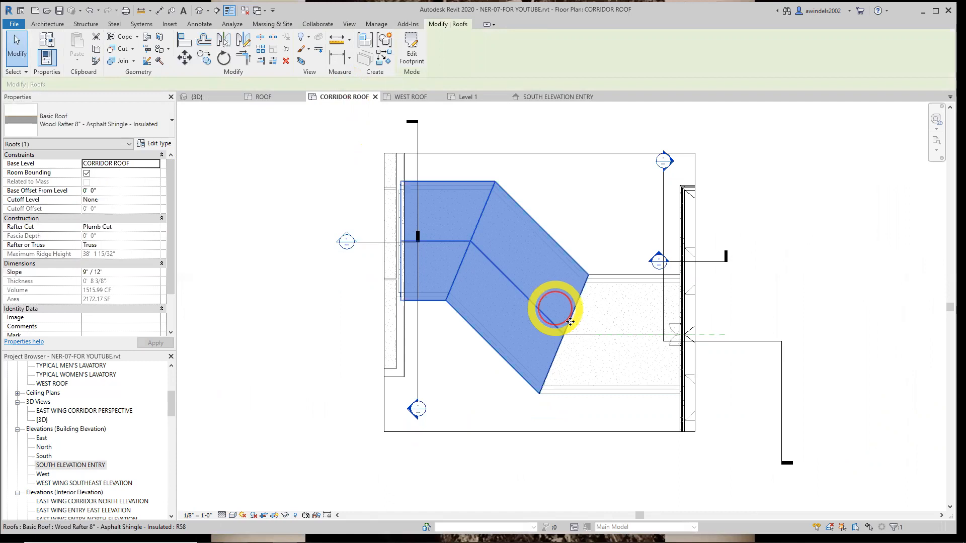
left_click(653, 254)
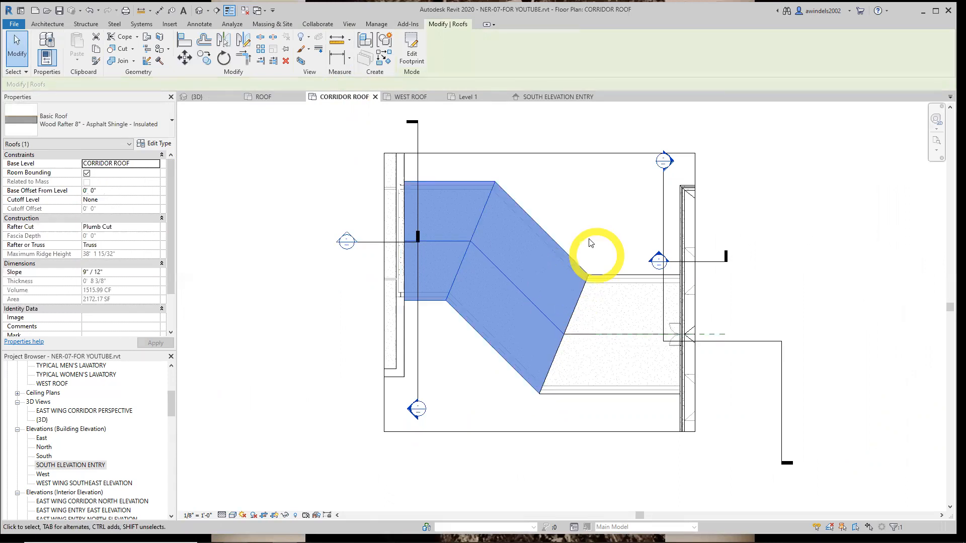
left_click(533, 290)
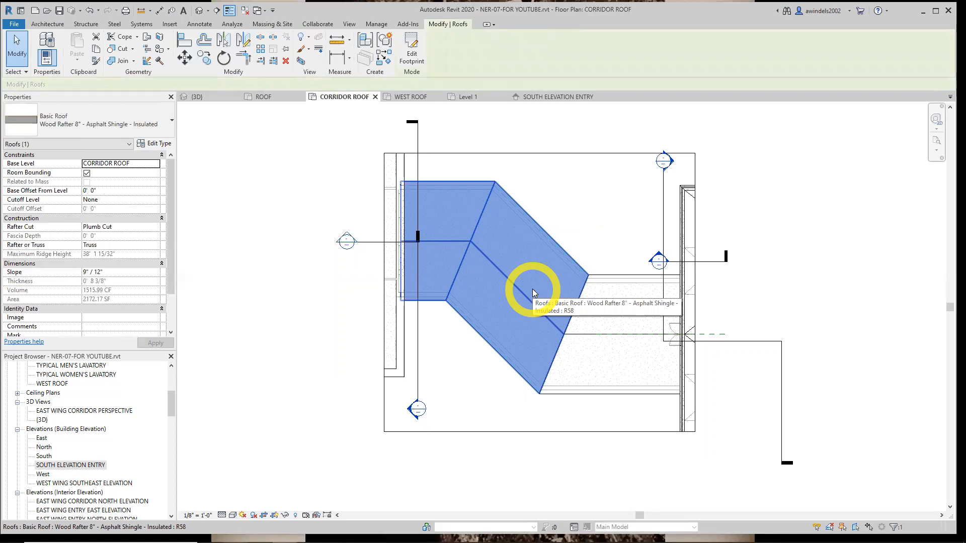
left_click(412, 51)
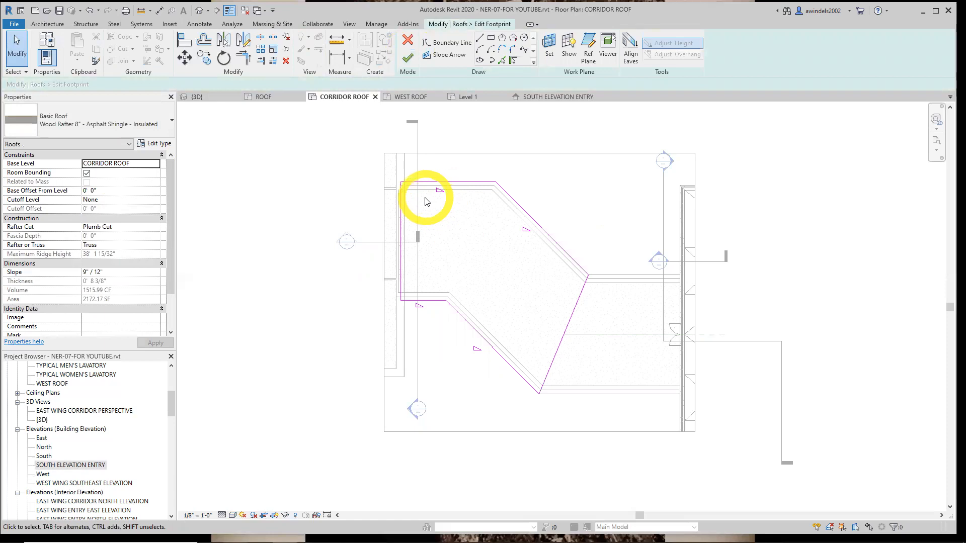
Split the roof footprint's northeast diagonal edge about 4' 0" from each end, keeping the inner segment
left_click(261, 39)
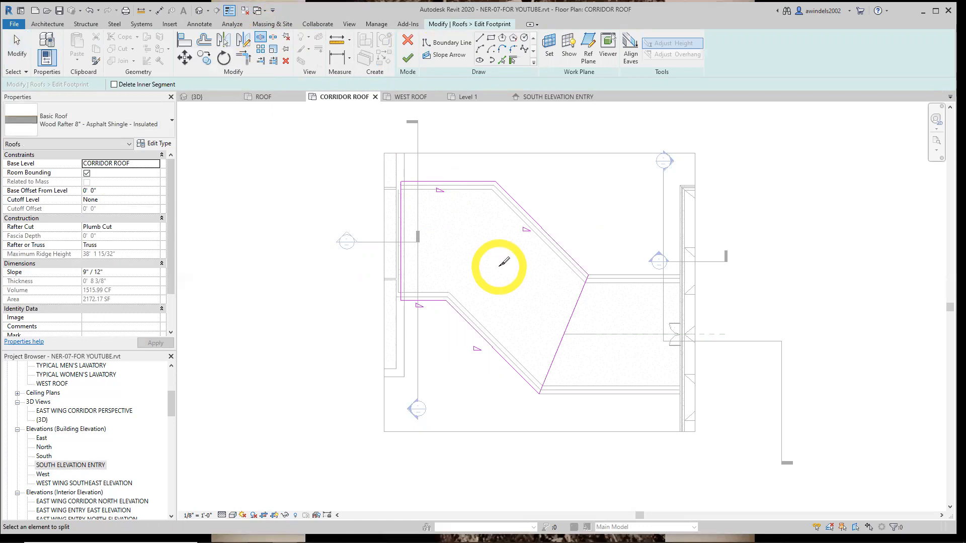
left_click(113, 85)
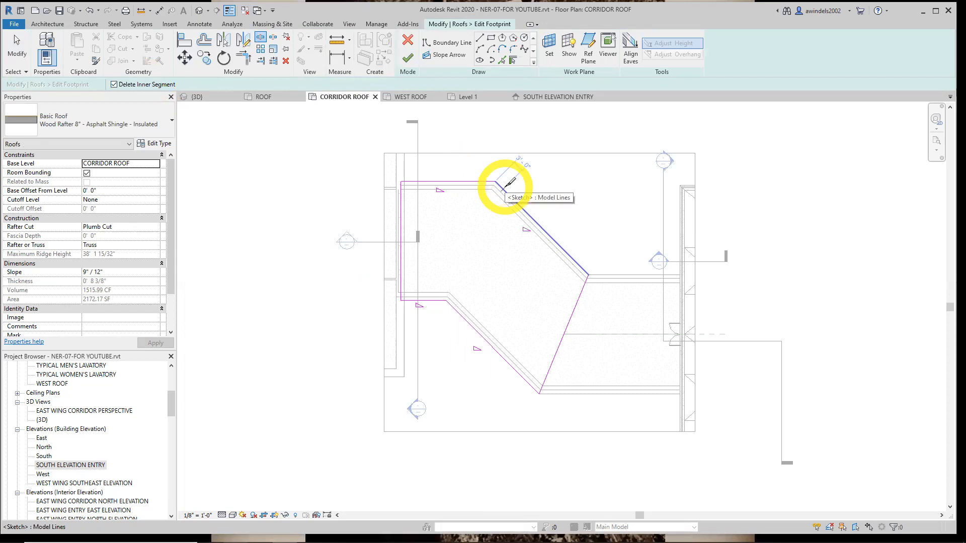
left_click(114, 84)
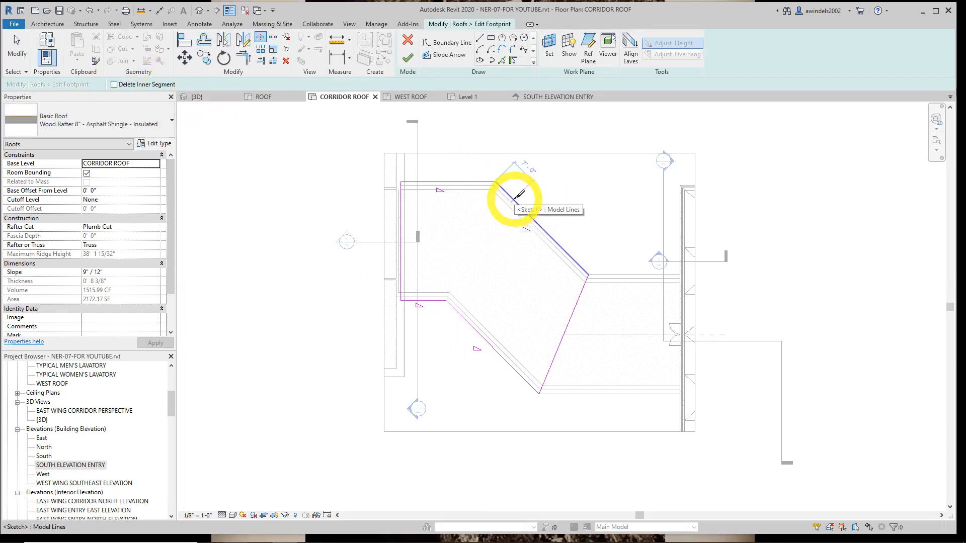
scroll(518, 197, "up", 3)
middle_click_drag(518, 201, 439, 238)
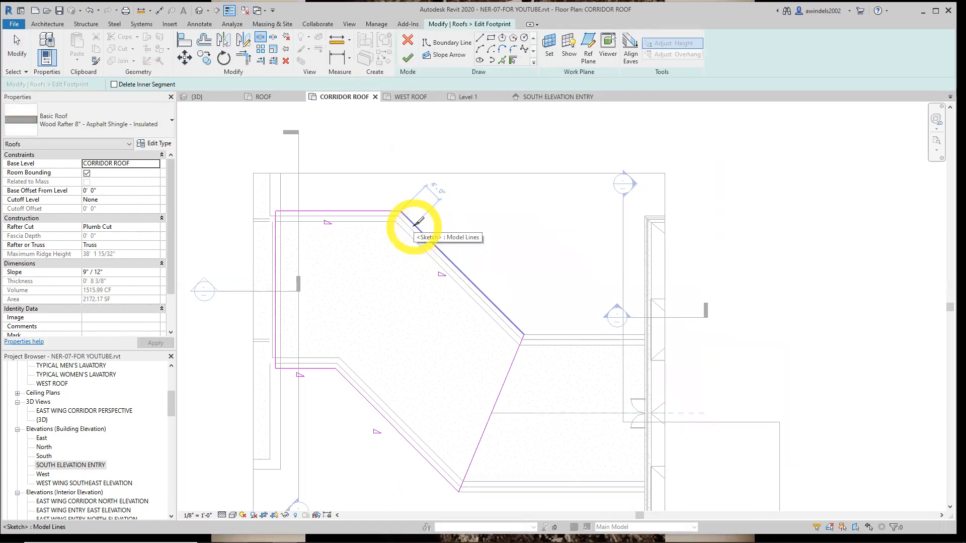
left_click(415, 225)
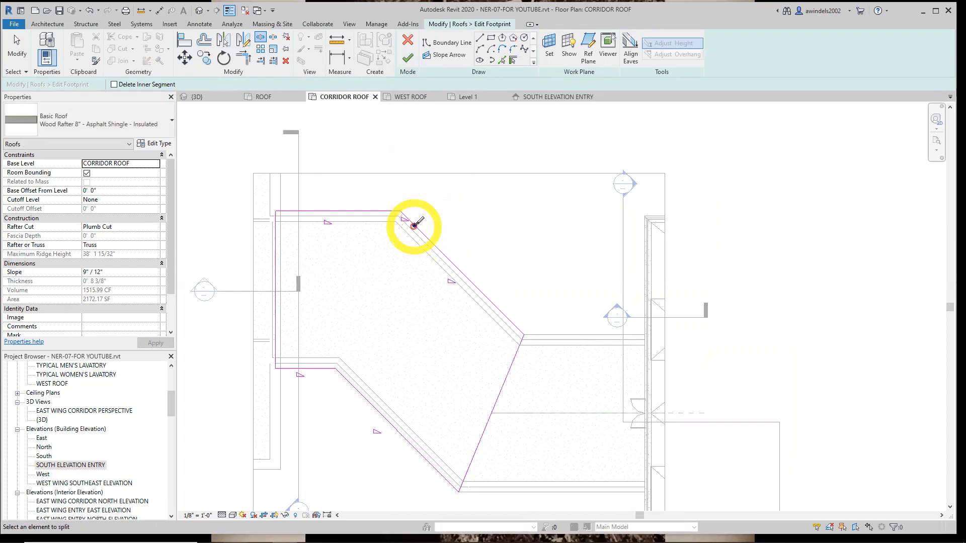
left_click(511, 320)
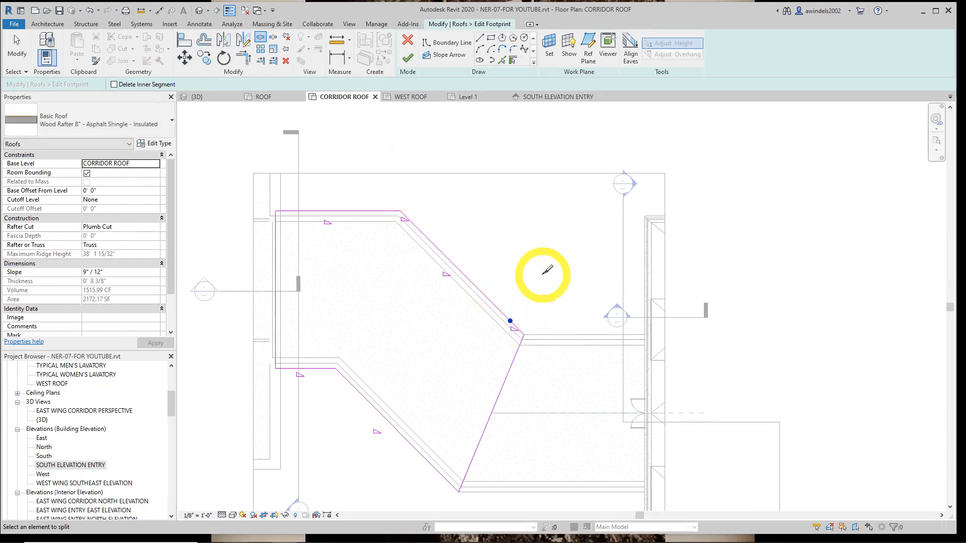
key("Escape")
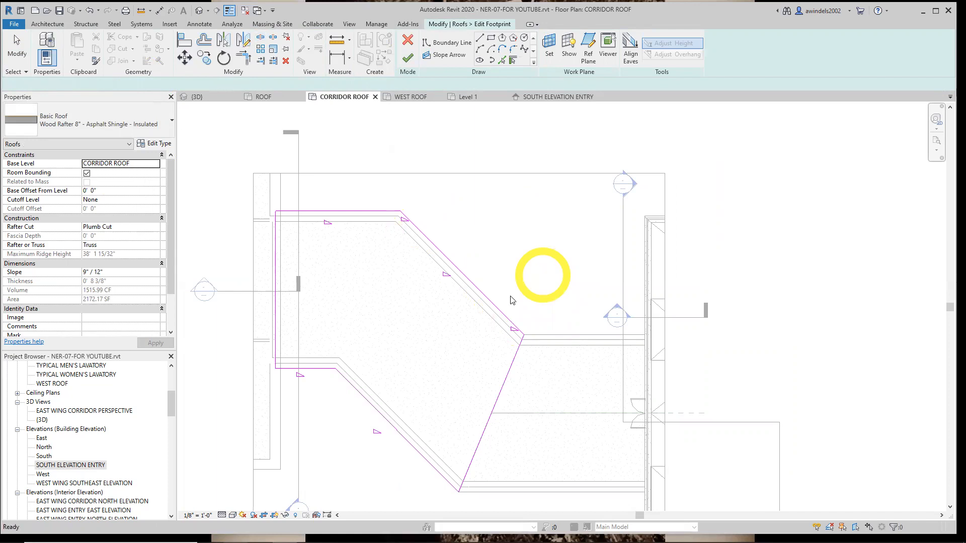
Turn off Defines Slope for the diagonal edge's middle segment and draw slope arrows from both its ends to its midpoint
left_click(493, 304)
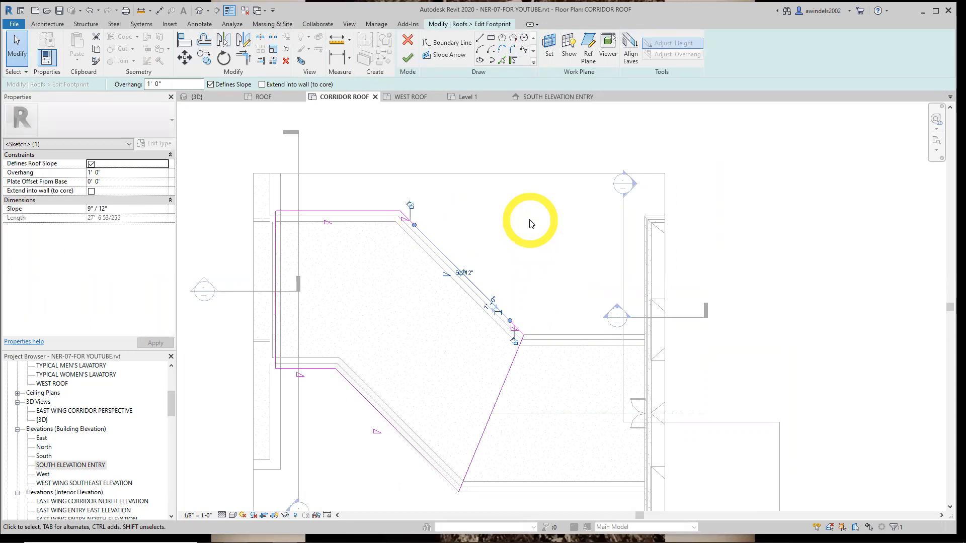
left_click(211, 85)
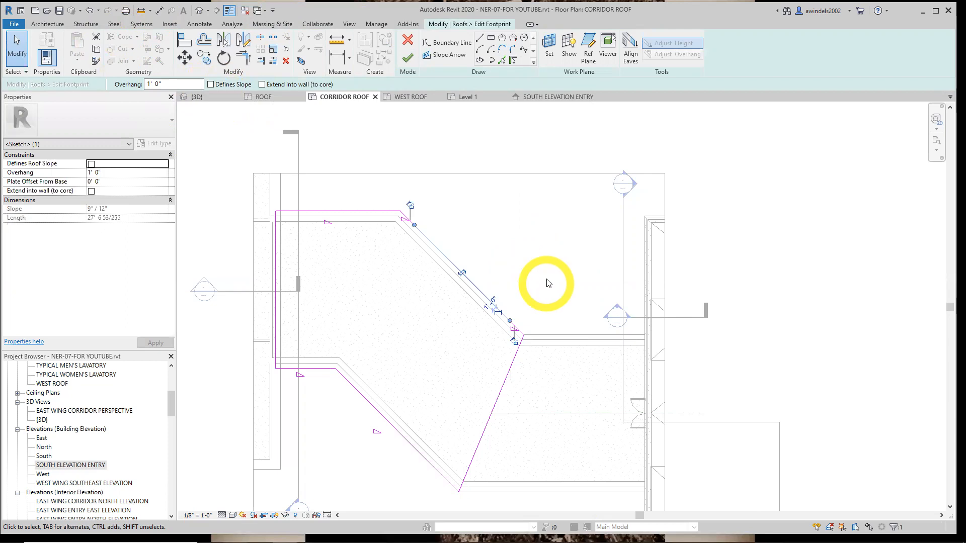
left_click(450, 55)
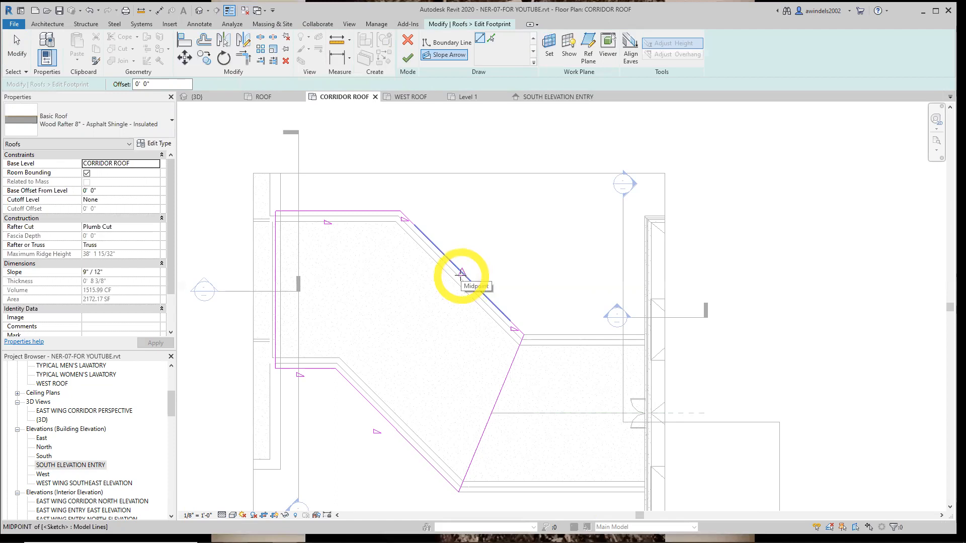
left_click(414, 225)
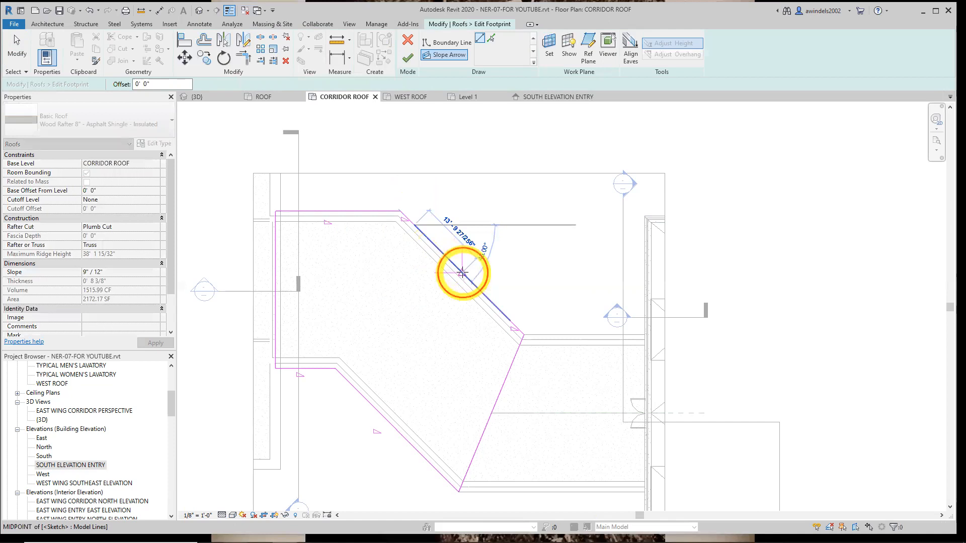
left_click(462, 273)
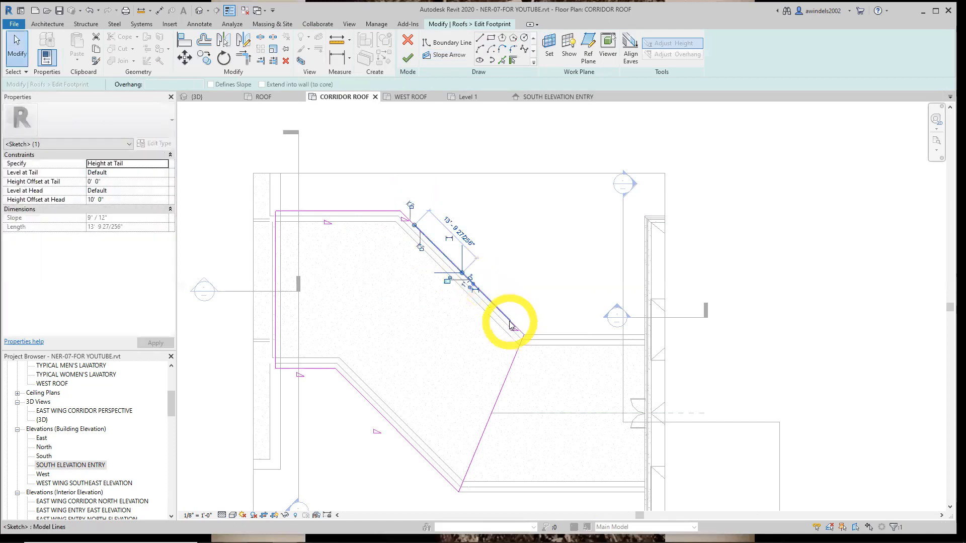
left_click(452, 55)
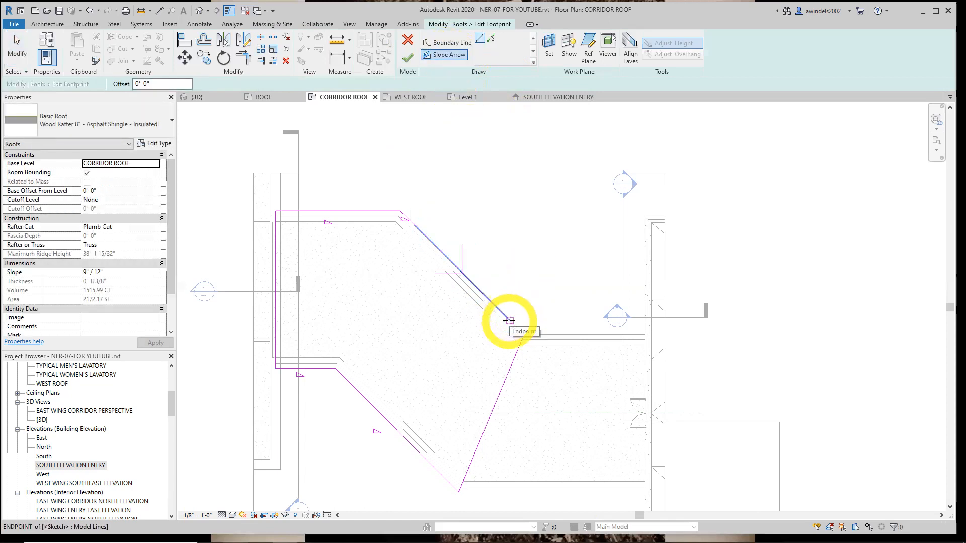
left_click(509, 320)
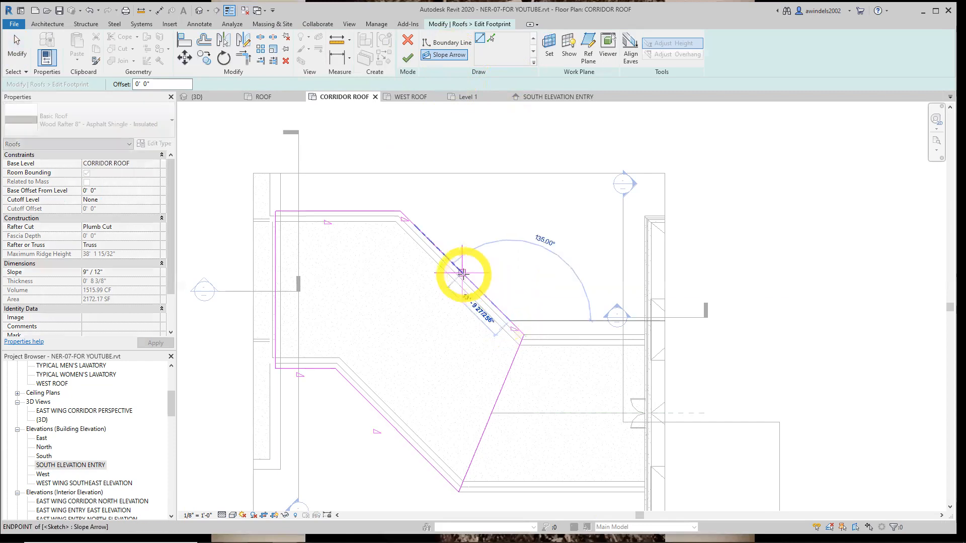
left_click(461, 273)
key("Escape")
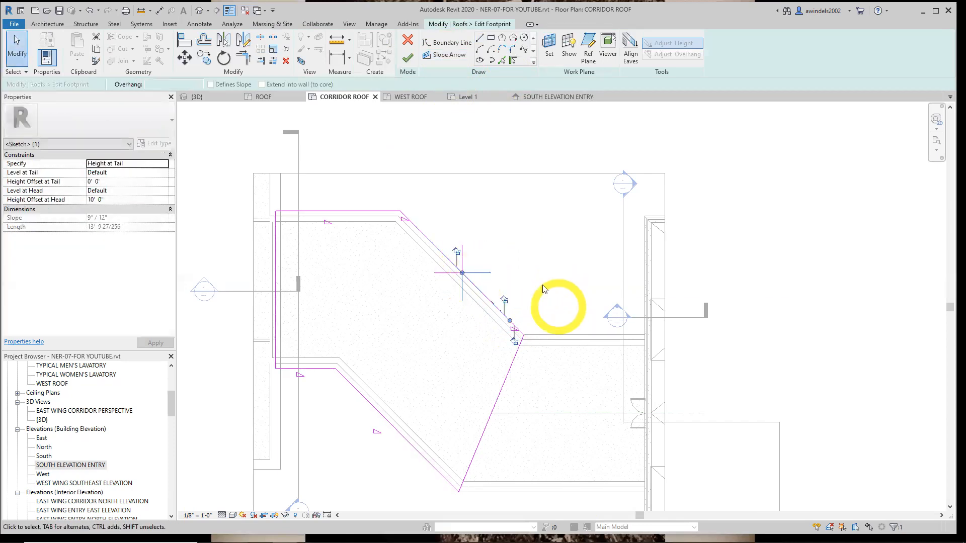
Set both slope arrows to be specified by Slope instead of height at tail, and finish the roof footprint
scroll(518, 287, "up", 1)
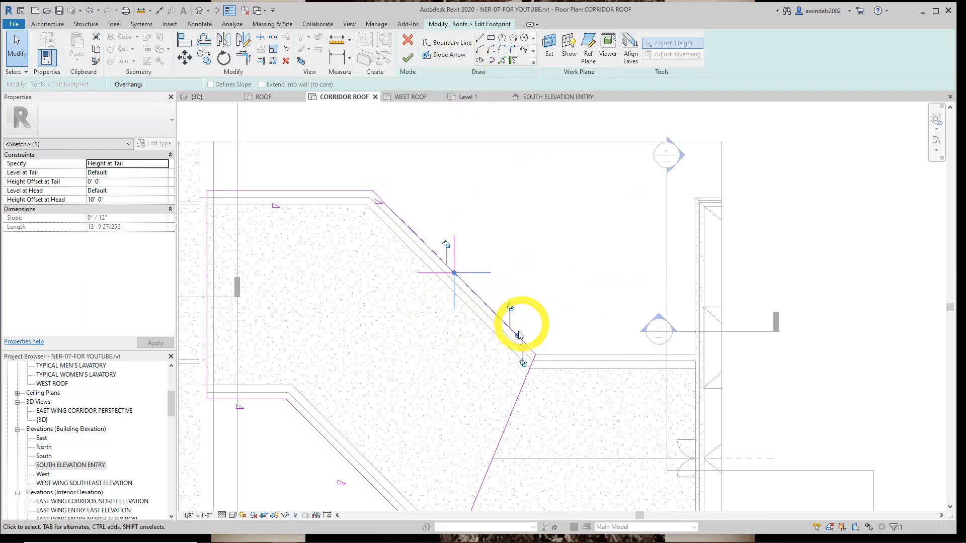
left_click(528, 226)
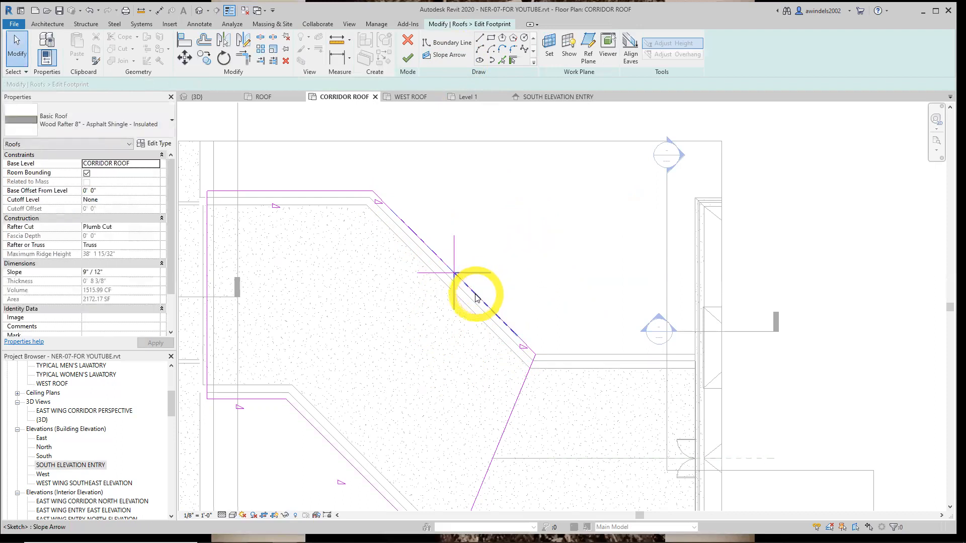
scroll(473, 295, "up", 2)
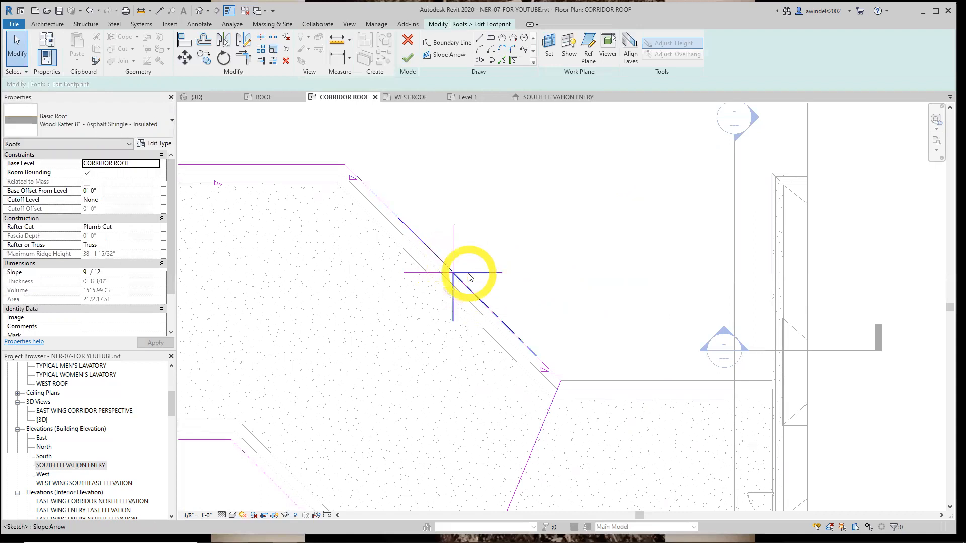
mouse_move(386, 177)
left_mouse_down()
mouse_move(433, 238)
mouse_move(524, 325)
mouse_move(525, 315)
left_mouse_up()
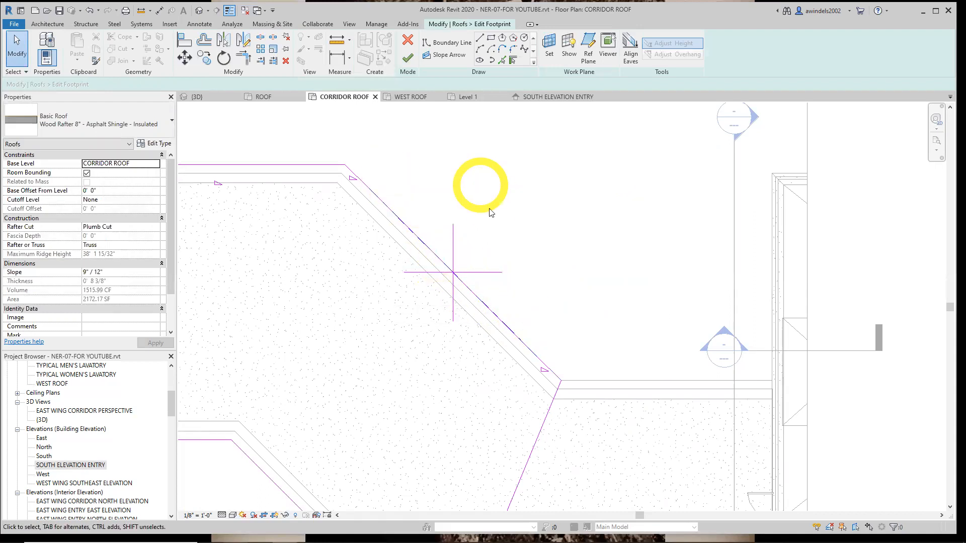
left_click(490, 313)
left_click(442, 265)
left_click(493, 314)
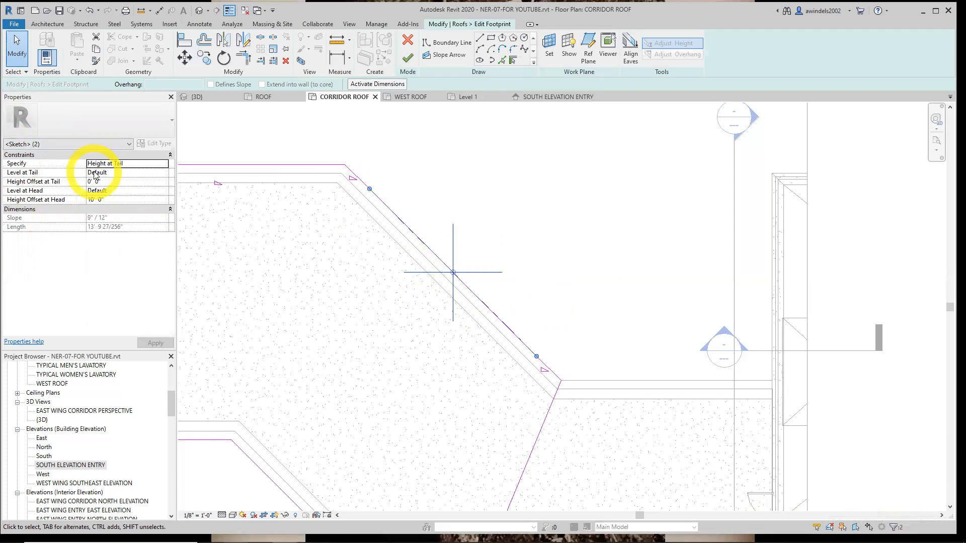
left_click(164, 164)
left_click(163, 165)
left_click(165, 165)
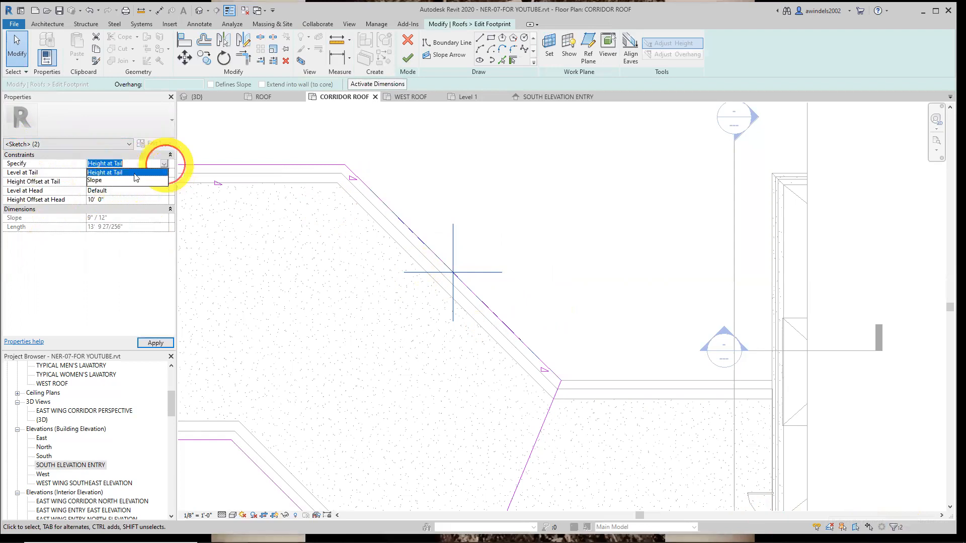
left_click(106, 183)
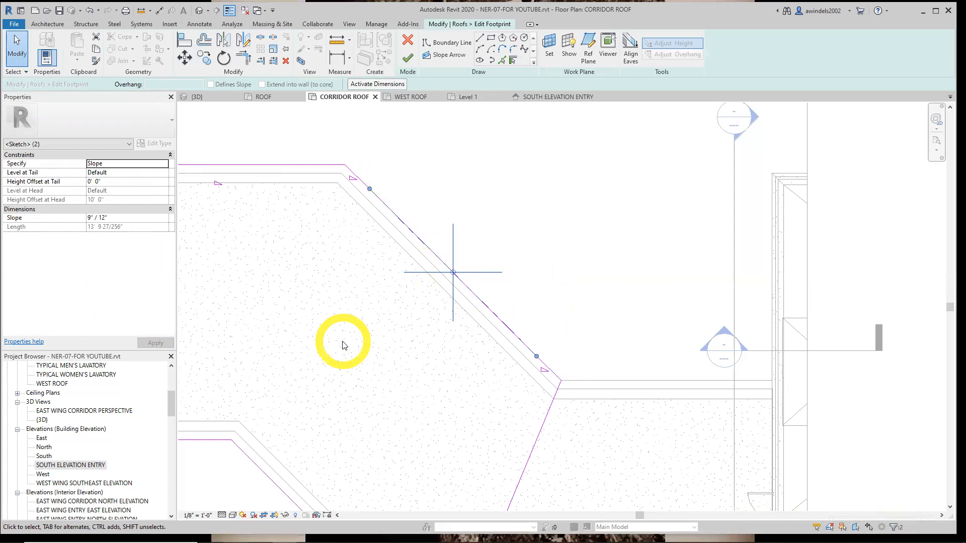
left_click(408, 58)
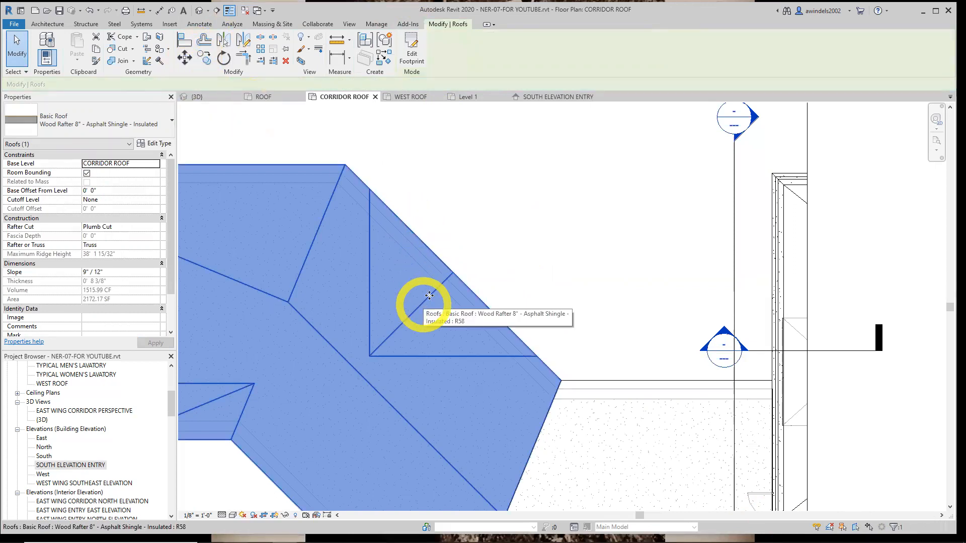
Examine the new gable dormer above the corridor's northeast diagonal wall in the 3D view
left_click(523, 272)
scroll(524, 272, "down", 5)
middle_click_drag(524, 265, 498, 261)
left_click(208, 99)
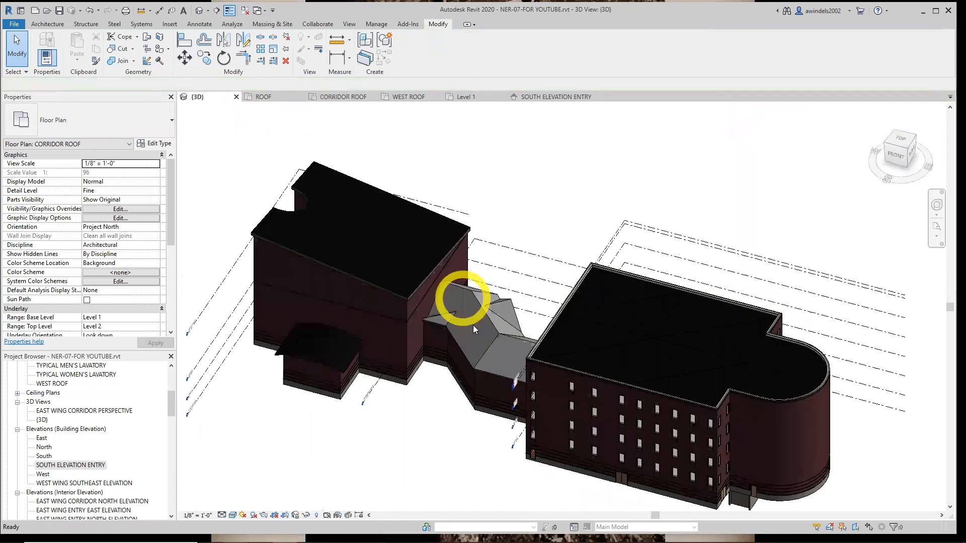
middle_click_drag(399, 346, 336, 465, "shift")
scroll(297, 348, "up", 5)
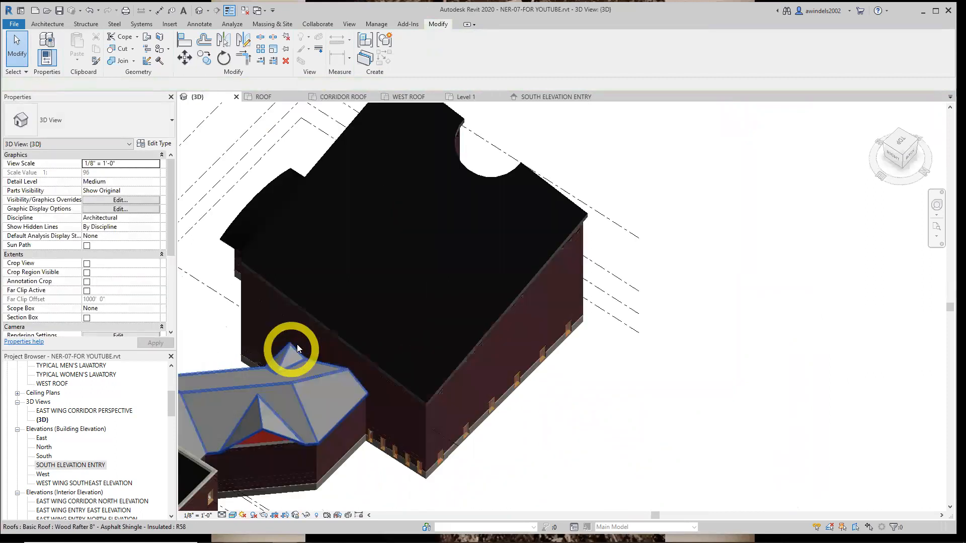
middle_click_drag(449, 386, 543, 366)
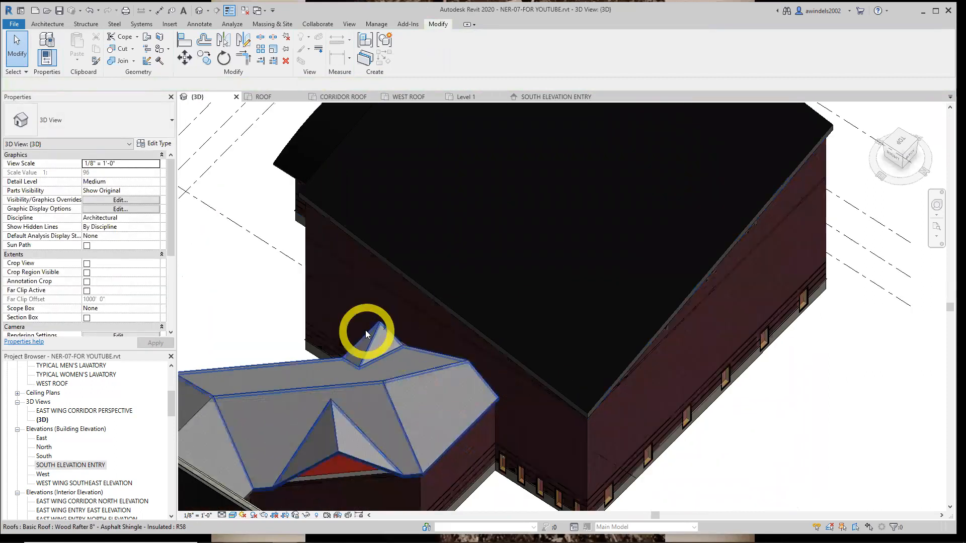
middle_click_drag(474, 469, 438, 370)
middle_click_drag(439, 433, 768, 448, "shift")
middle_click_drag(472, 427, 485, 442, "shift")
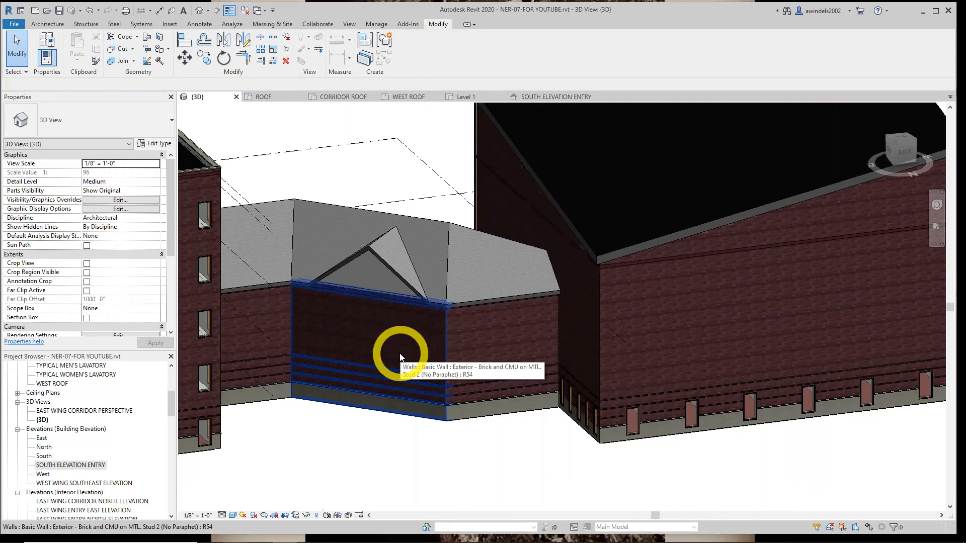
Attach the top of the diagonal corridor wall beneath the new dormer to the corridor roof
left_click(400, 357)
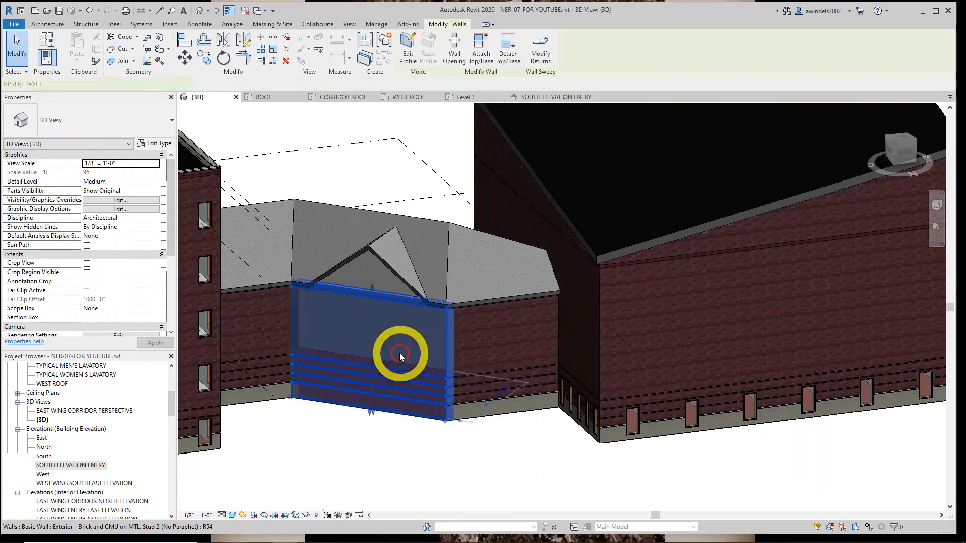
left_click(478, 62)
middle_click_drag(367, 282, 386, 301, "shift")
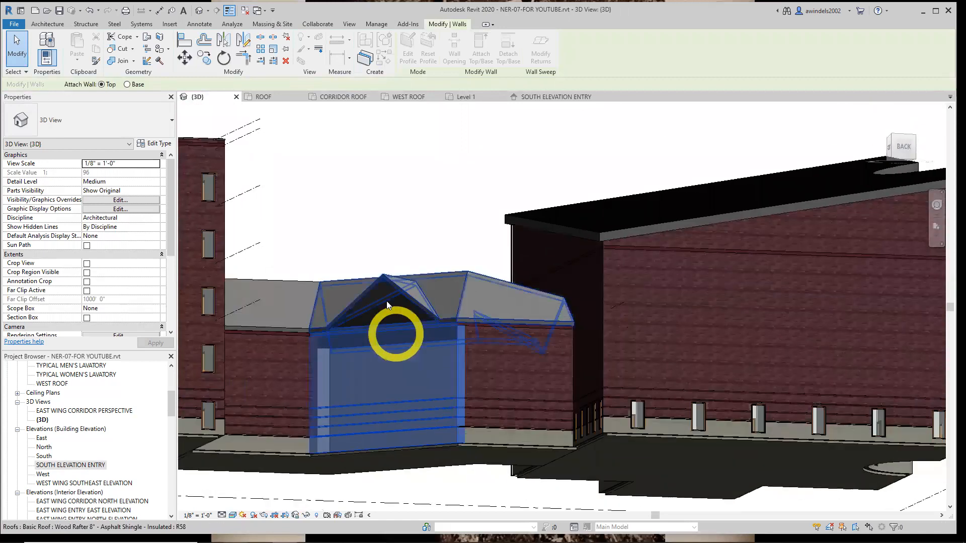
left_click(379, 295)
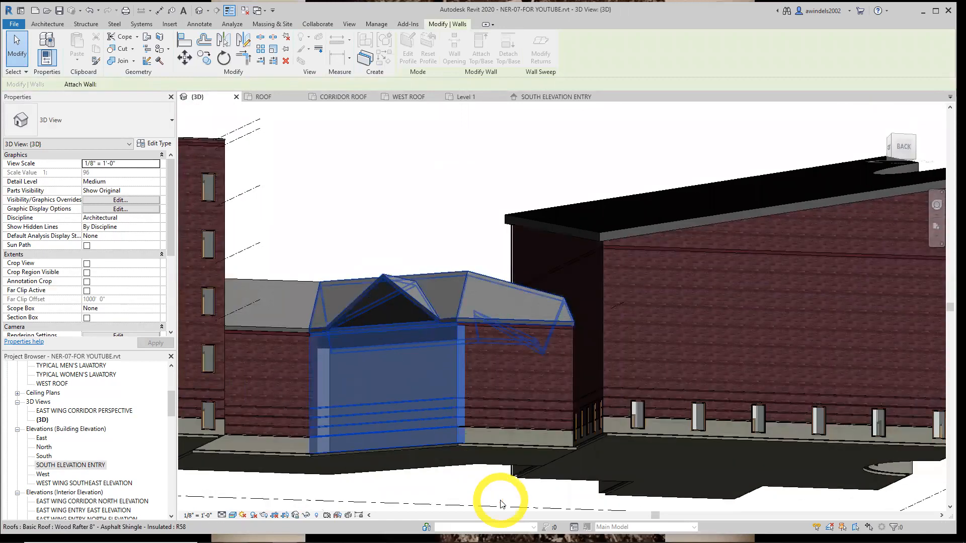
key("Escape")
mouse_move(514, 470)
middle_mouse_down("shift")
mouse_move(516, 434)
mouse_move(480, 466)
mouse_move(486, 475)
mouse_move(484, 429)
mouse_move(536, 457)
mouse_move(523, 456)
middle_mouse_up("shift")
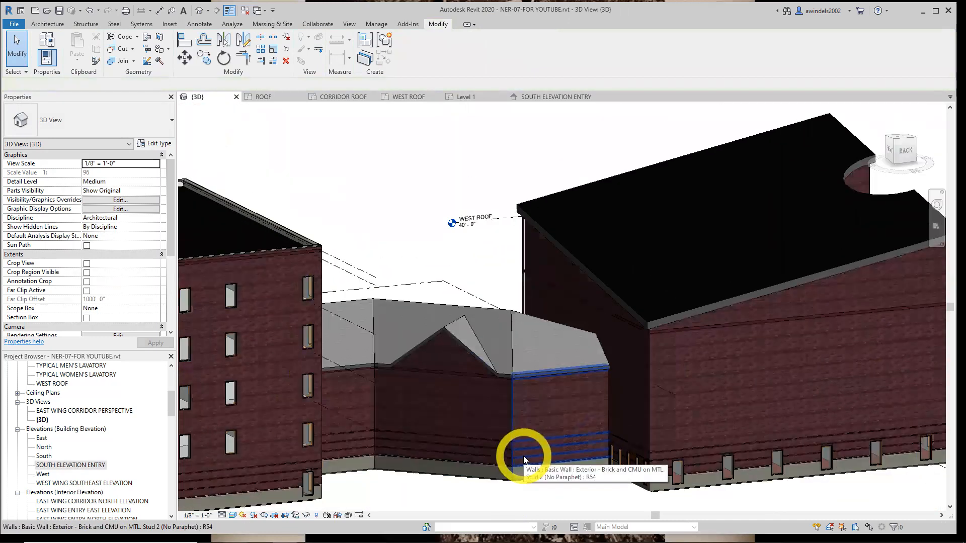